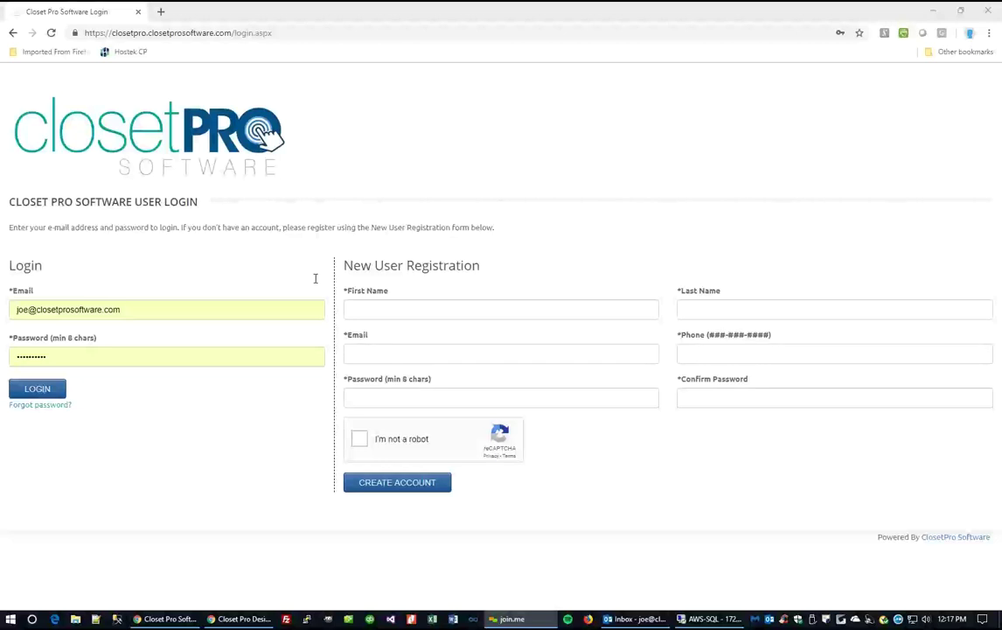
Log in with the saved credentials and start a new customer entry.
{"action": "left_click", "coordinate": [39, 389]}
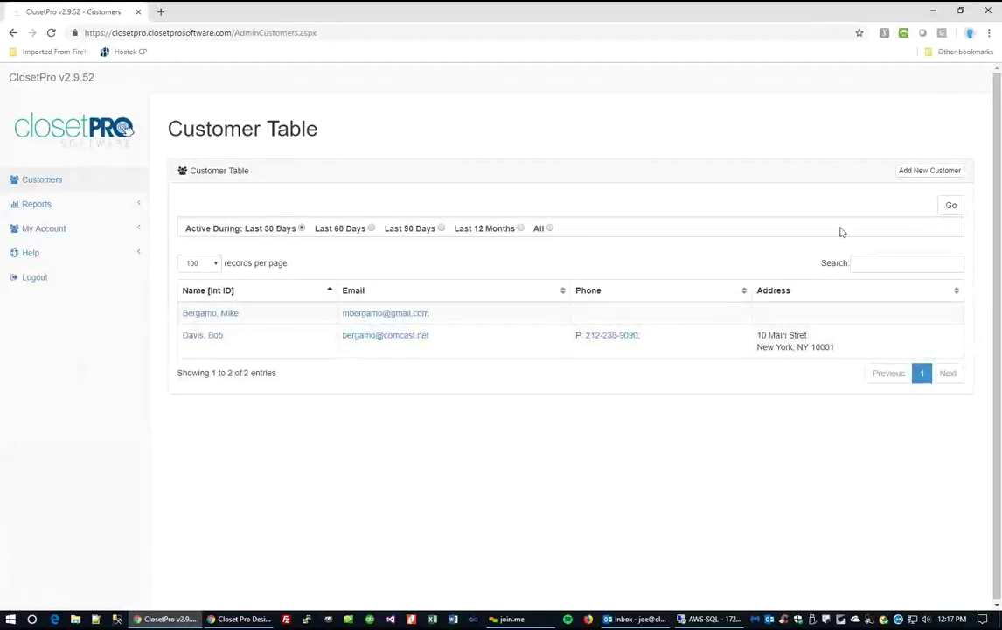
{"action": "left_click", "coordinate": [931, 172]}
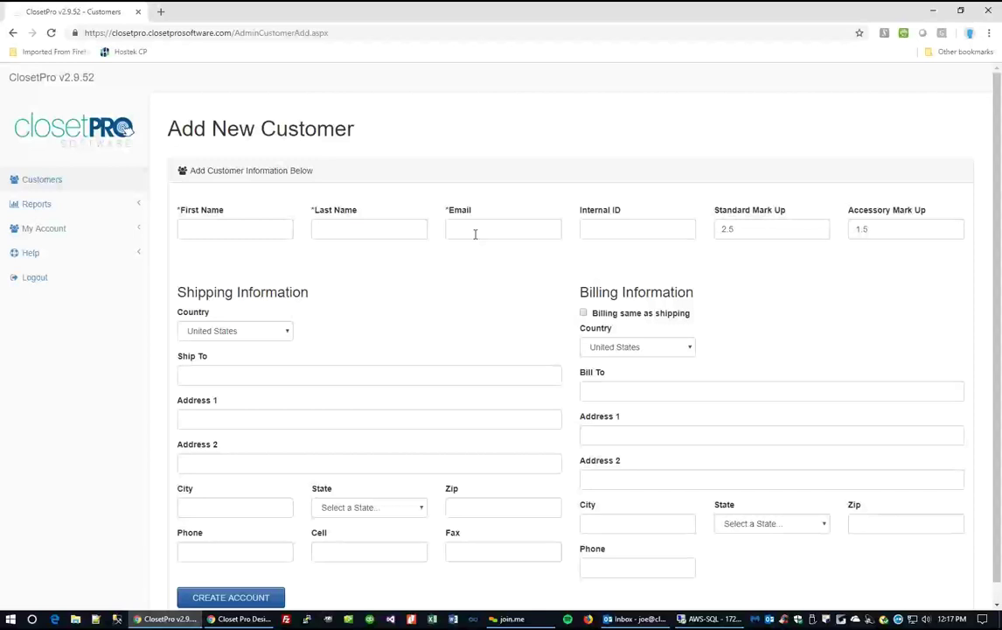
Review the Standard and Accessory mark-up values, then open the existing customer's record from Customers.
{"action": "left_click", "coordinate": [748, 229]}
{"action": "left_click", "coordinate": [889, 229]}
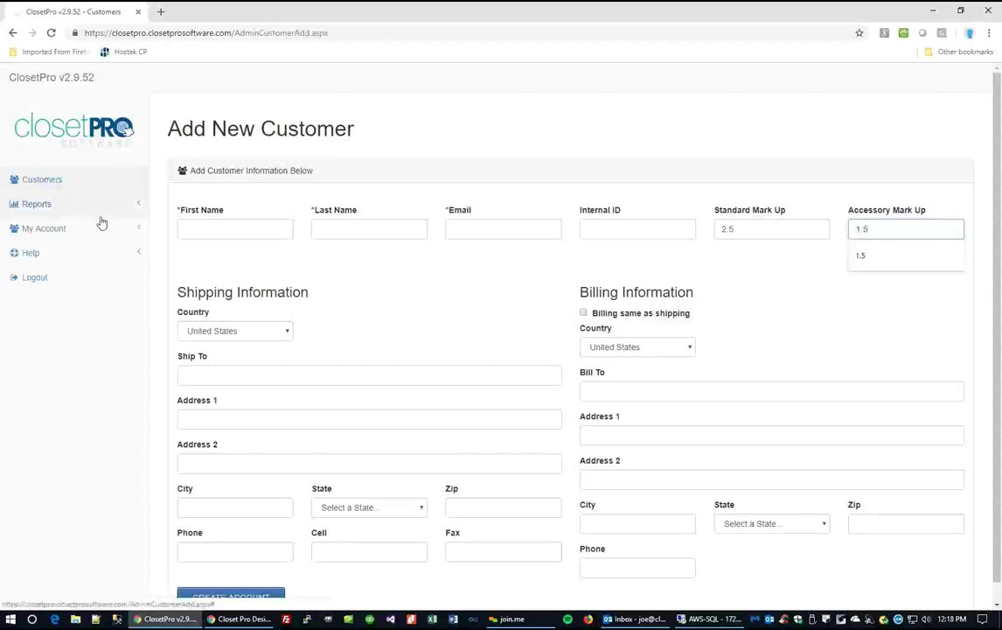
{"action": "left_click", "coordinate": [46, 182]}
{"action": "left_click", "coordinate": [209, 335]}
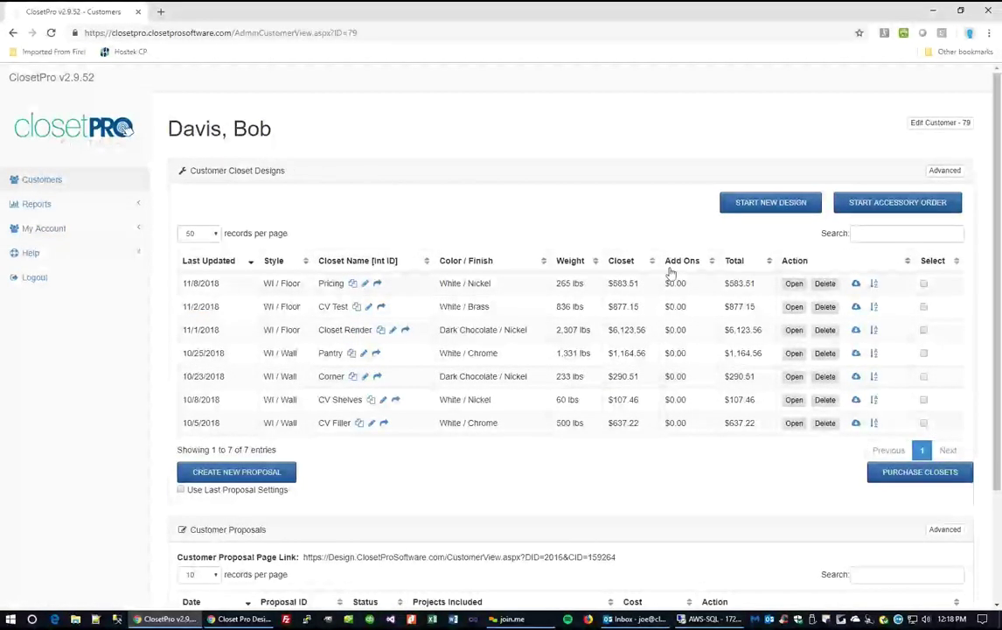
Start a new design for the customer and name it Walk In Closet.
{"action": "left_click", "coordinate": [771, 203]}
{"action": "double_click", "coordinate": [120, 270]}
{"action": "type", "text": "Walk In Closet"}
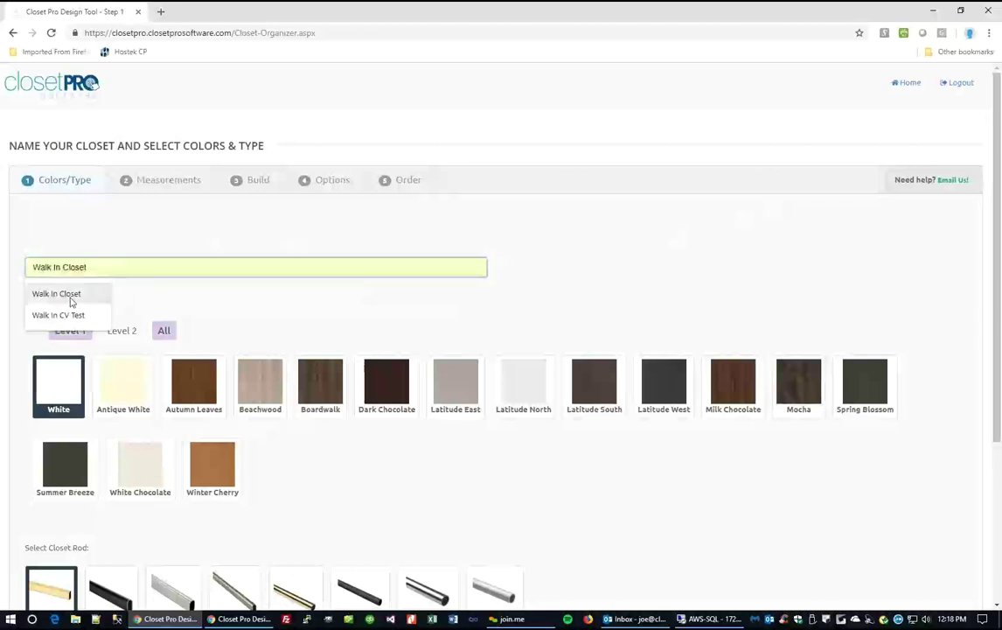
{"action": "left_click", "coordinate": [68, 294]}
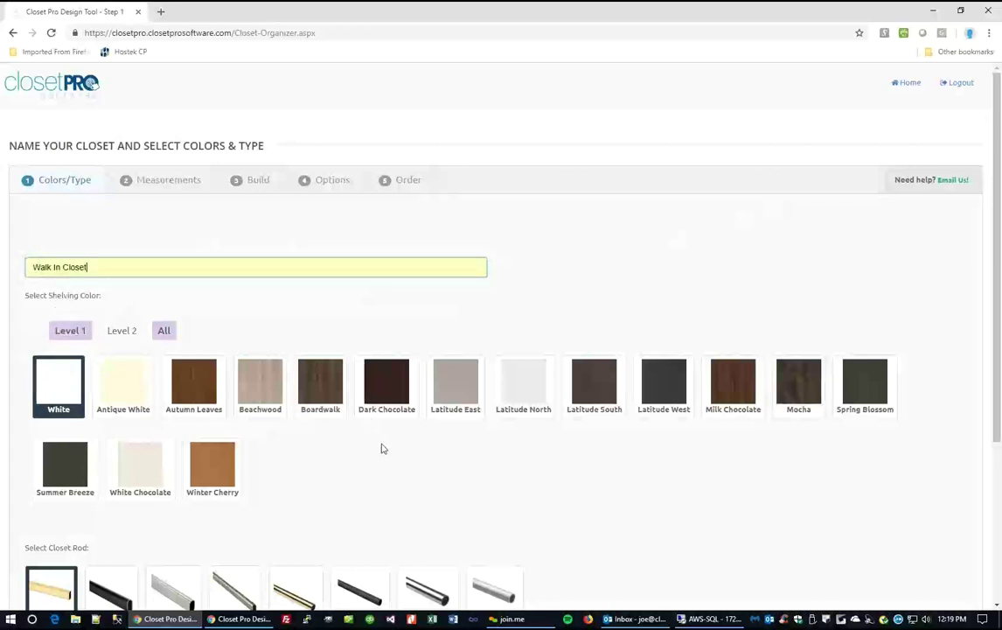
Choose Dark Chocolate shelving and Round Nickel rods for a floor-standing closet, then continue.
{"action": "left_click", "coordinate": [122, 332]}
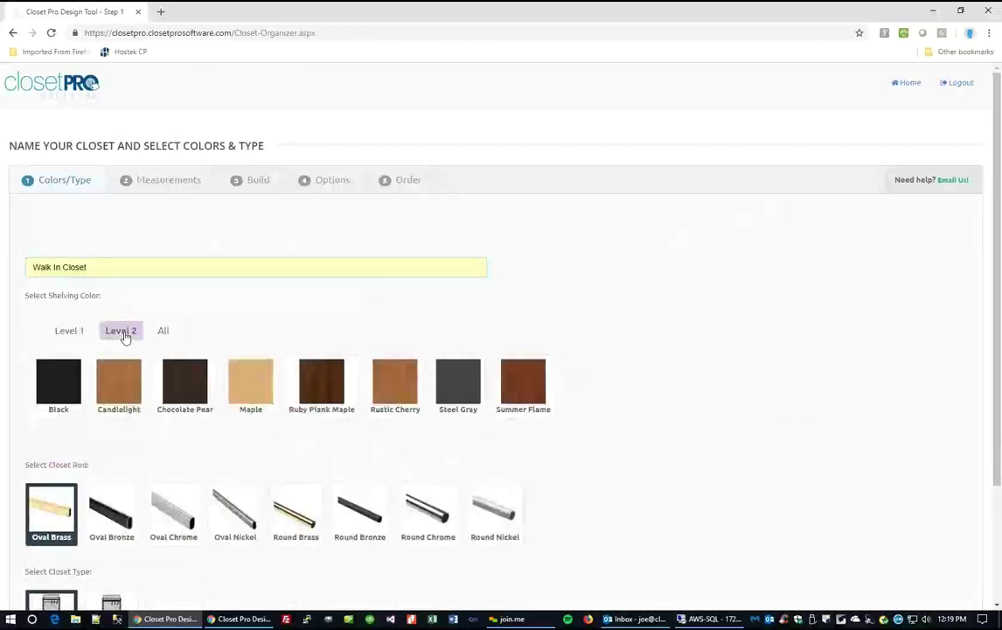
{"action": "left_click", "coordinate": [66, 332]}
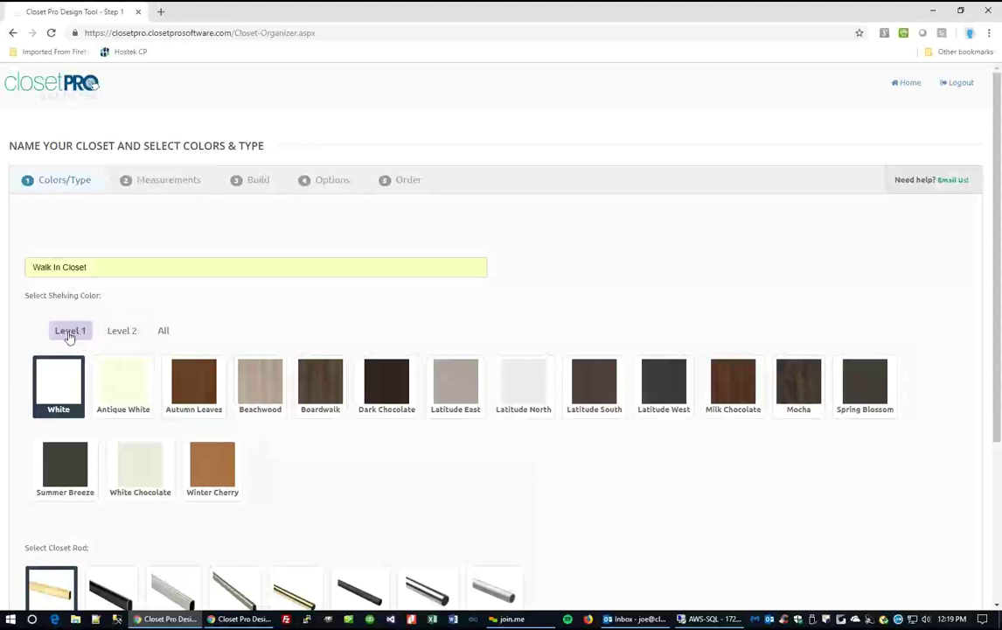
{"action": "left_click", "coordinate": [161, 330]}
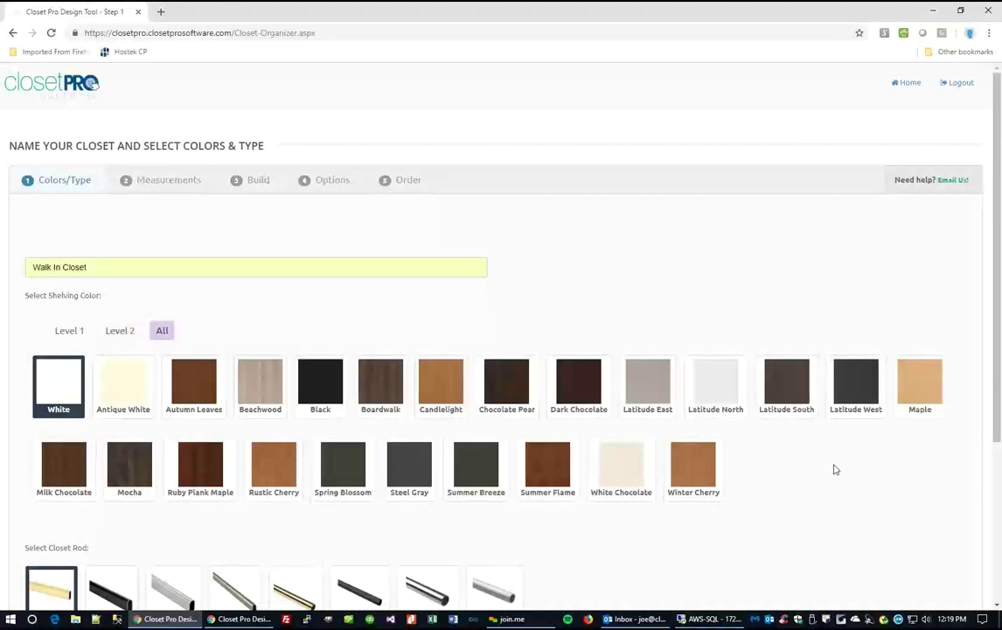
{"action": "scroll", "coordinate": [517, 437], "scroll_direction": "down", "scroll_amount": 1}
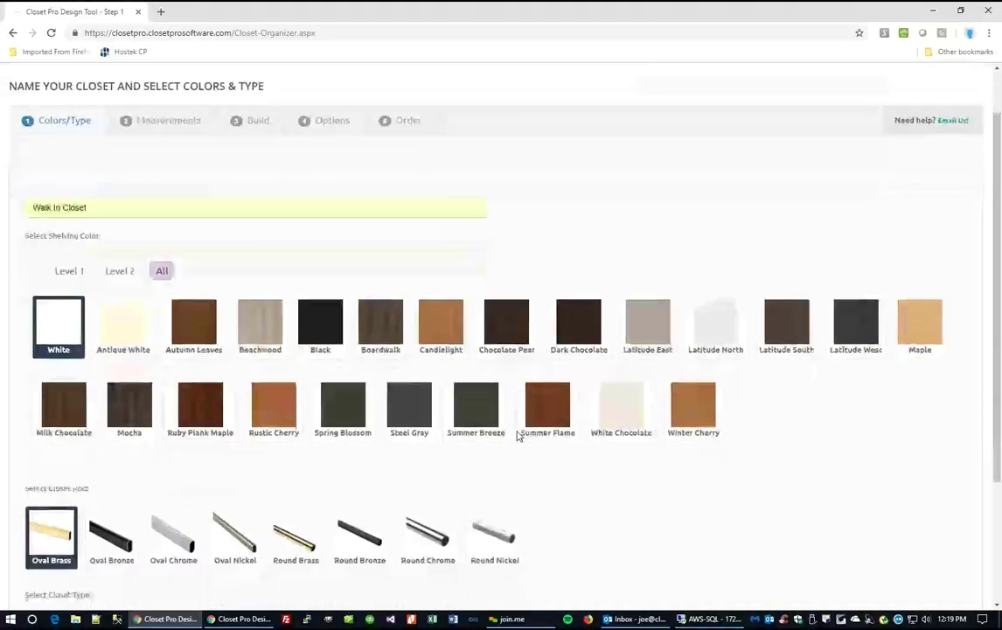
{"action": "left_click", "coordinate": [576, 355]}
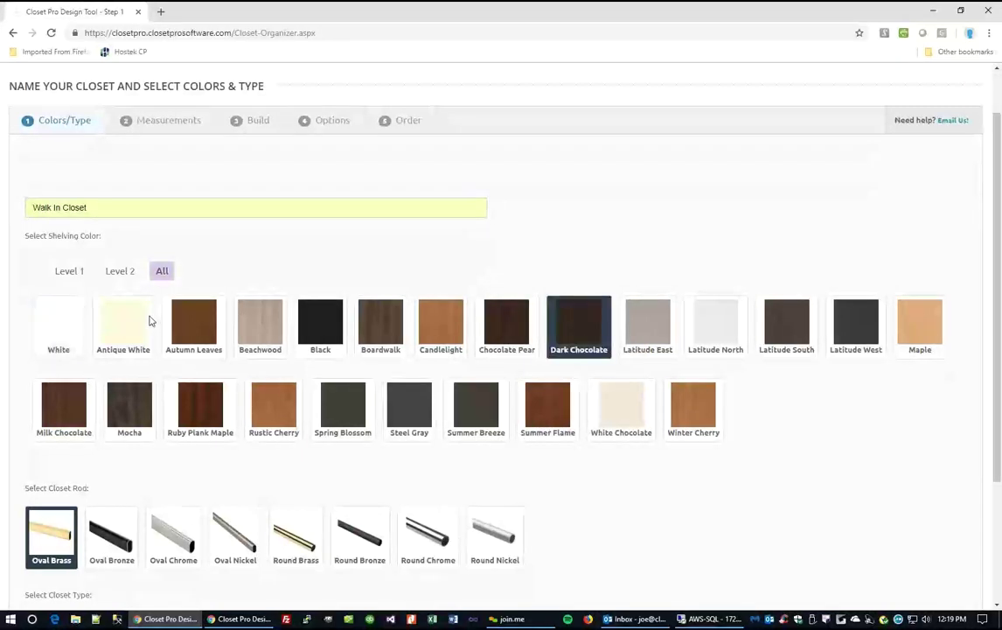
{"action": "scroll", "coordinate": [229, 406], "scroll_direction": "down", "scroll_amount": 3}
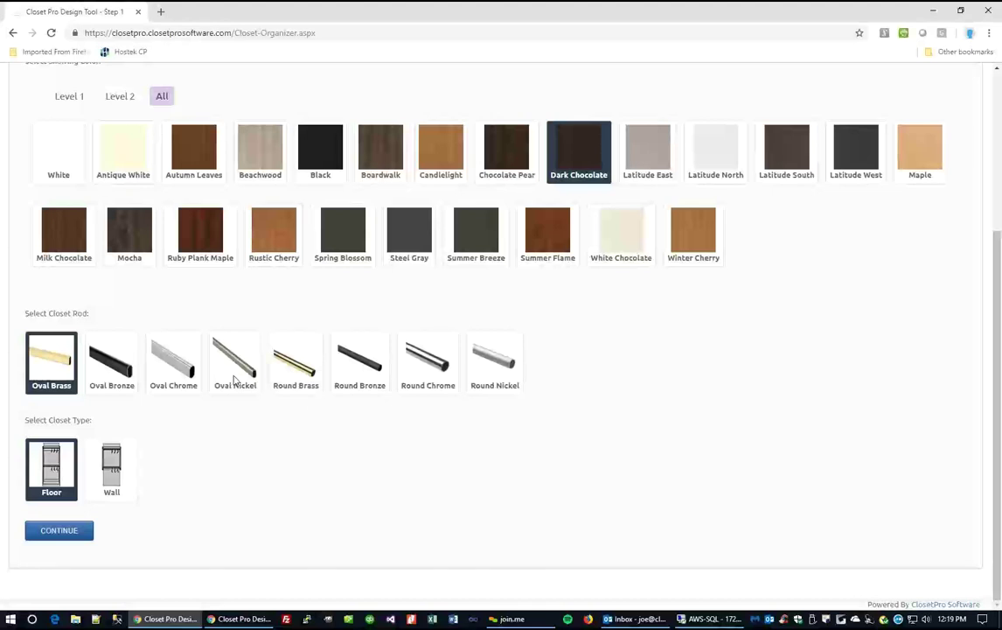
{"action": "left_click", "coordinate": [494, 359]}
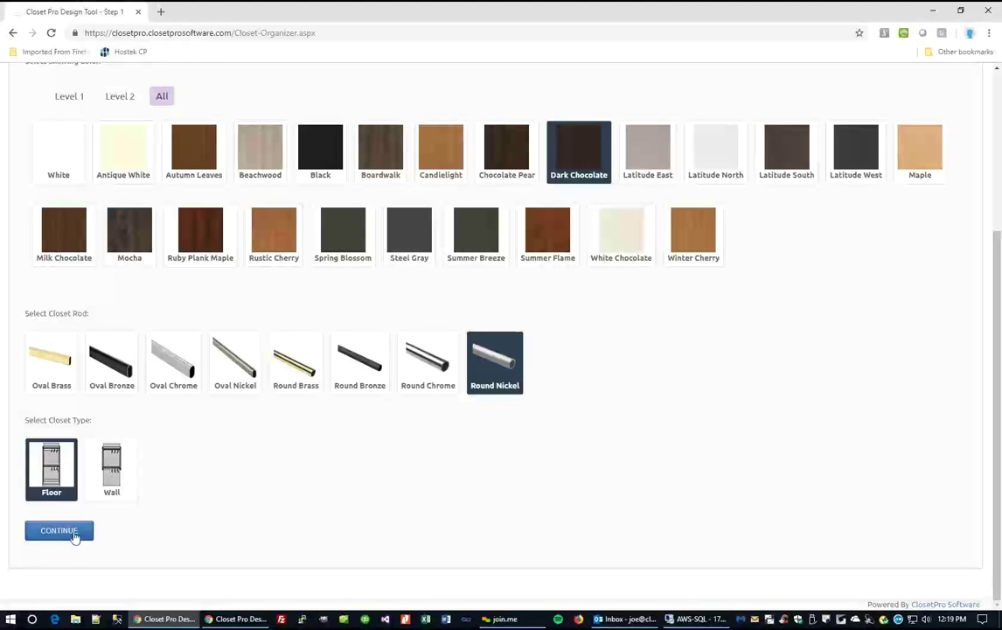
{"action": "left_click", "coordinate": [62, 531]}
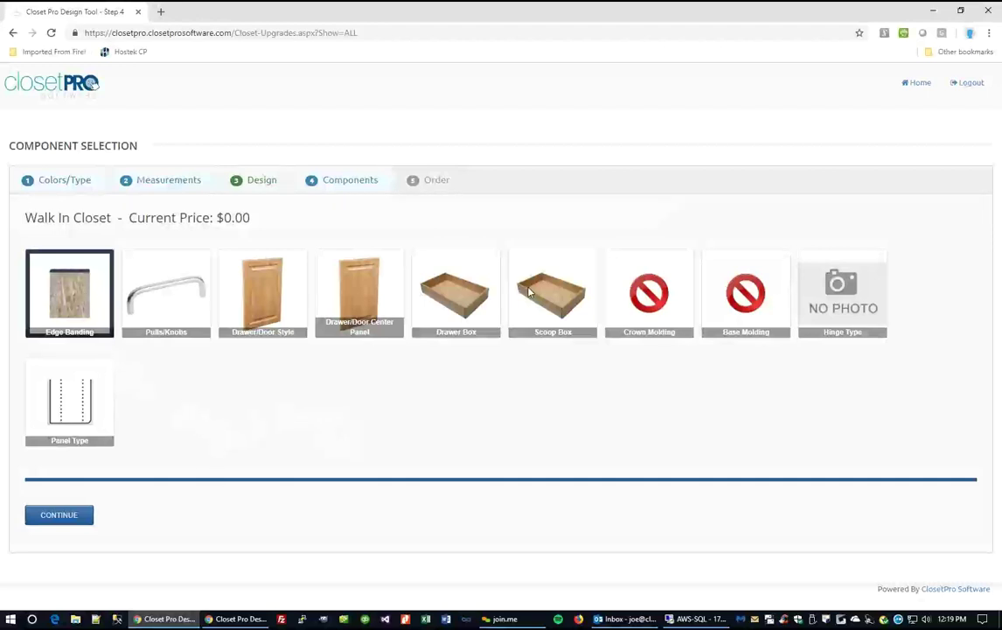
Apply Crescent Nickel Pull as the drawer pull, review door styles, and continue to measurements.
{"action": "left_click", "coordinate": [158, 302]}
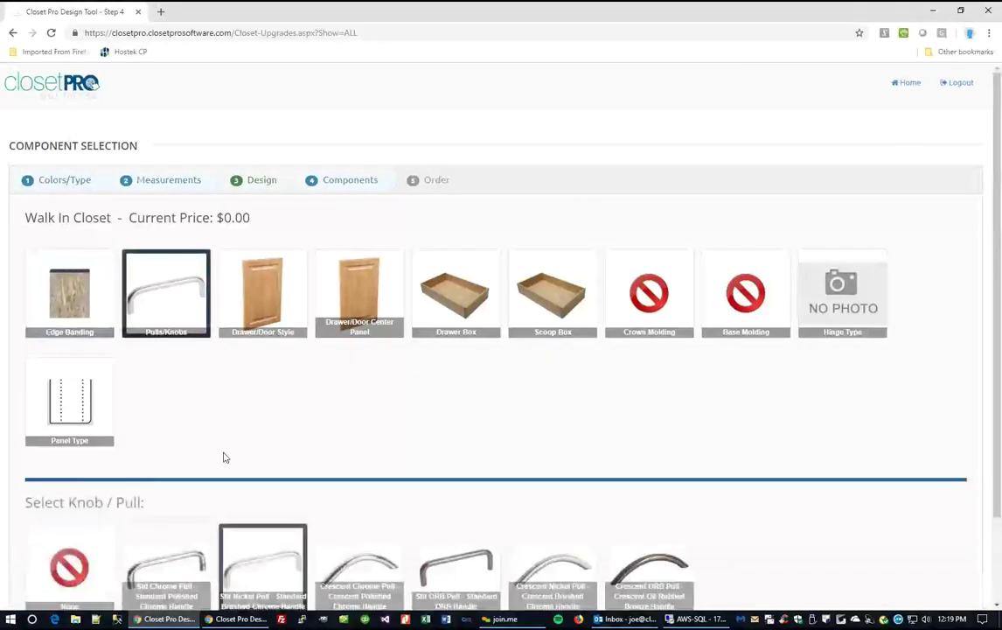
{"action": "scroll", "coordinate": [244, 409], "scroll_direction": "down", "scroll_amount": 2}
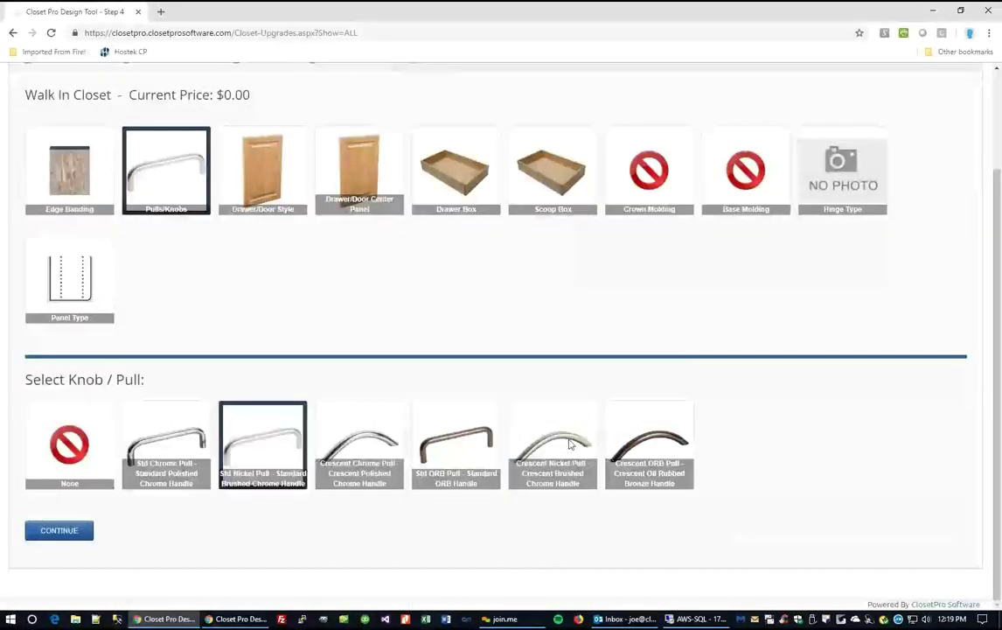
{"action": "left_click", "coordinate": [571, 444]}
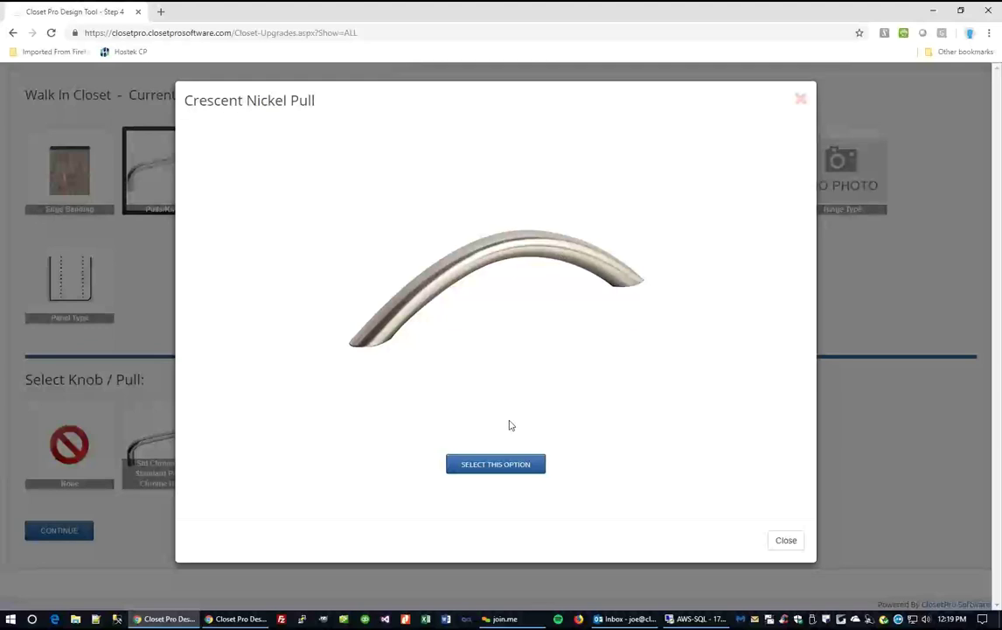
{"action": "left_click", "coordinate": [485, 464]}
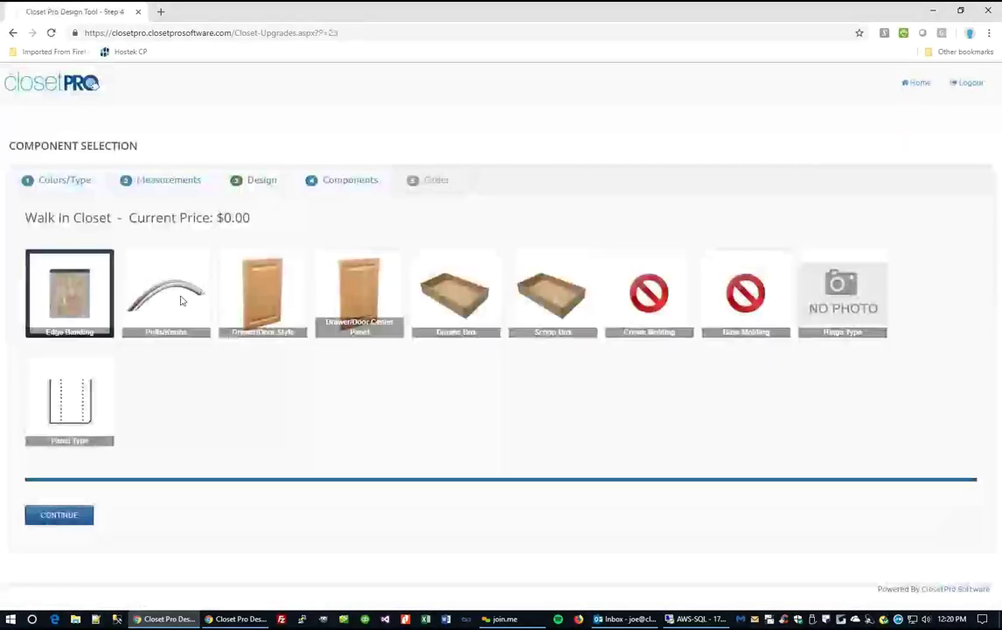
{"action": "left_click", "coordinate": [241, 306]}
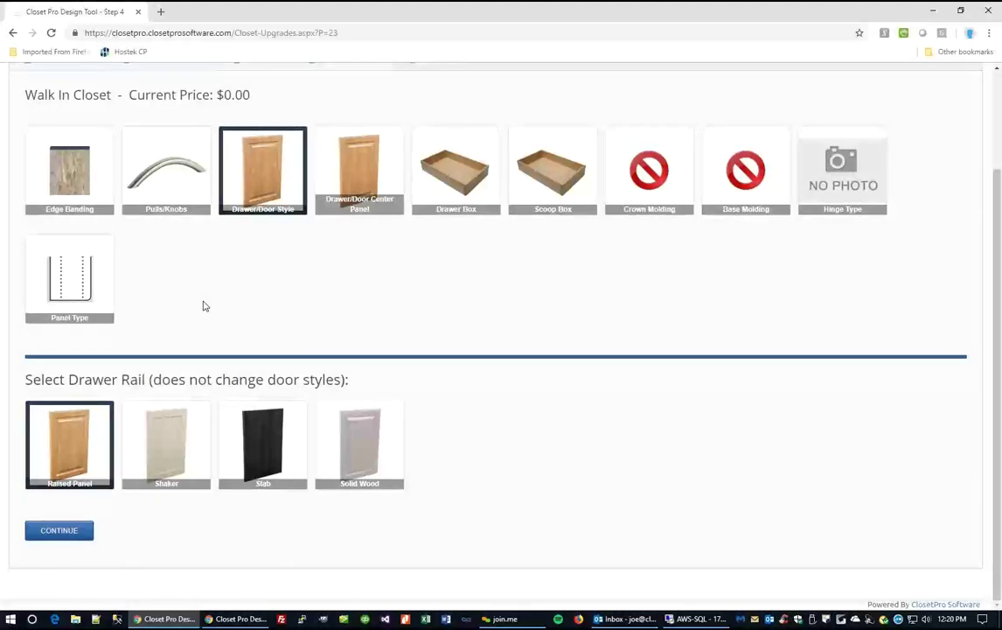
{"action": "scroll", "coordinate": [203, 306], "scroll_direction": "up", "scroll_amount": 2}
{"action": "scroll", "coordinate": [236, 388], "scroll_direction": "down", "scroll_amount": 2}
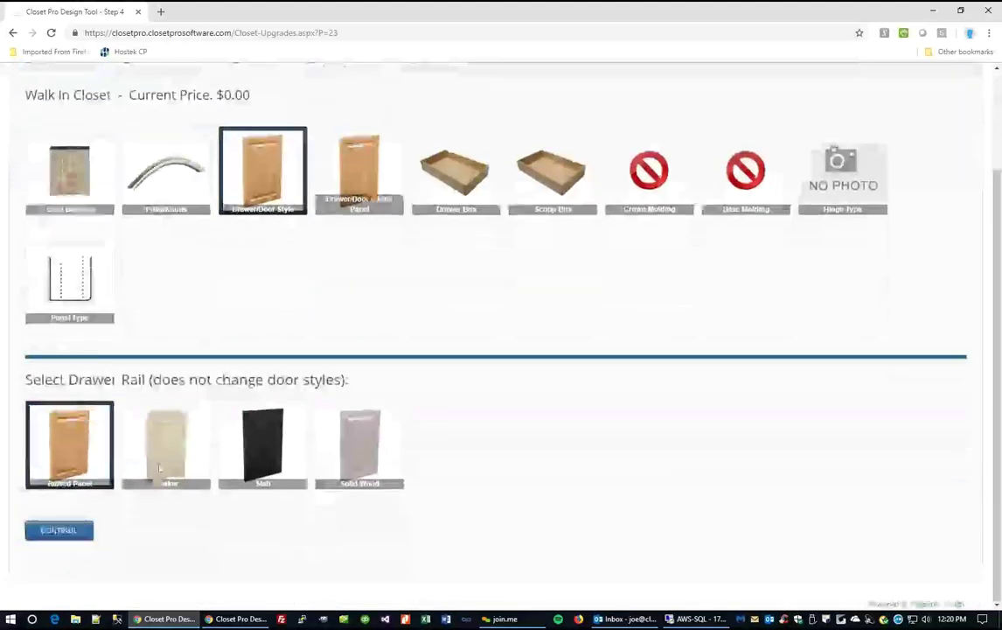
{"action": "left_click", "coordinate": [73, 537]}
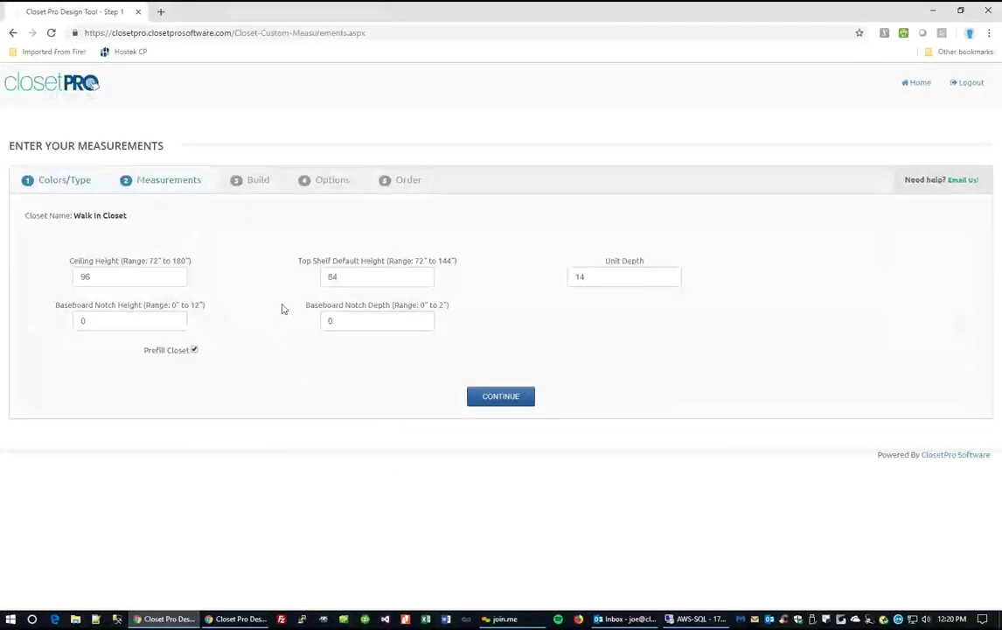
Keep ceiling height 96, top shelf 84 and unit depth 14, and continue to the layout builder.
{"action": "left_click", "coordinate": [145, 277]}
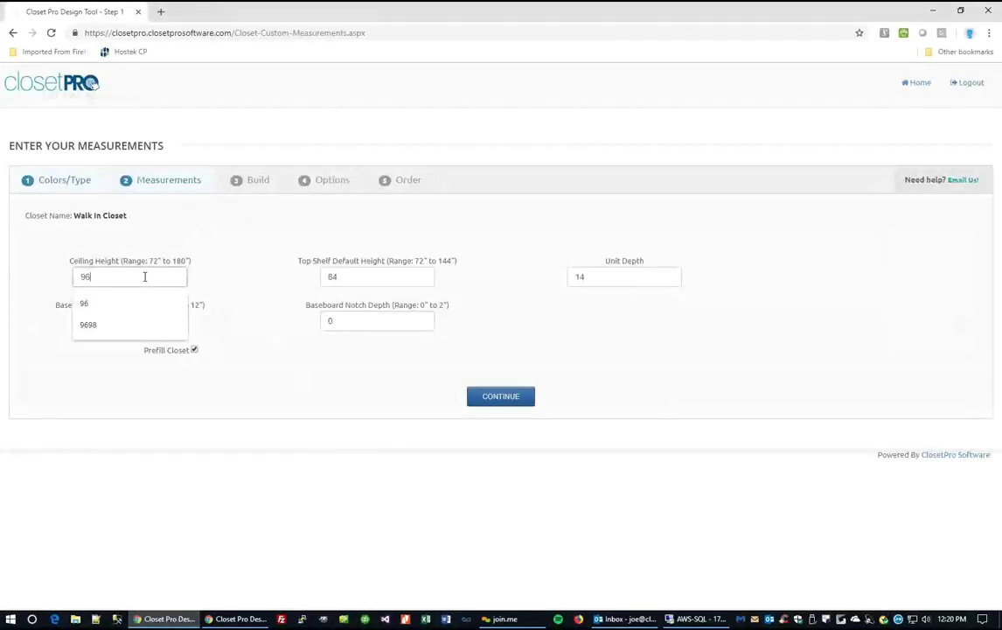
{"action": "left_click", "coordinate": [365, 277]}
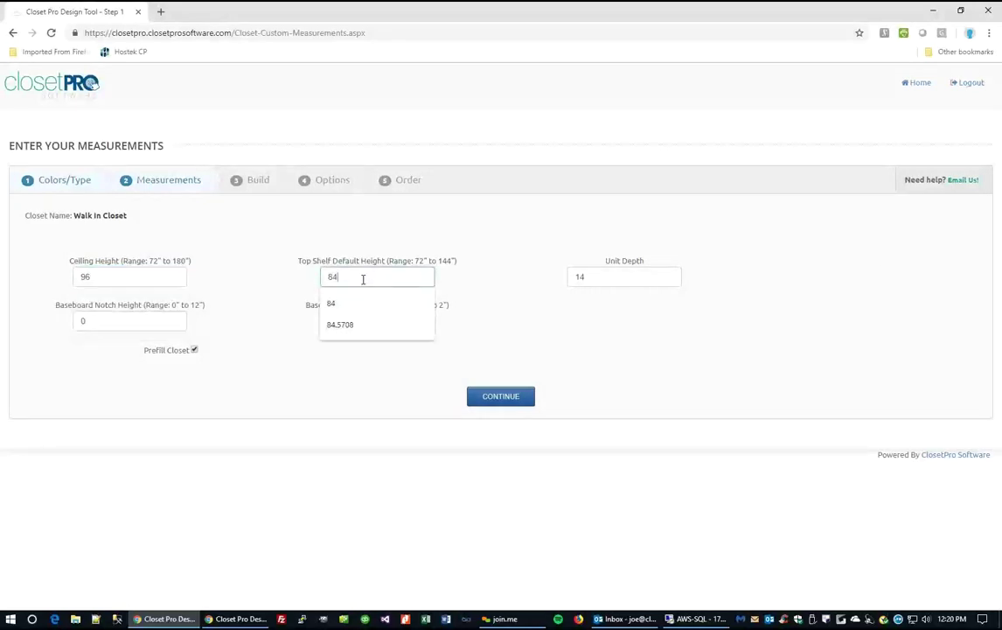
{"action": "left_click", "coordinate": [609, 278]}
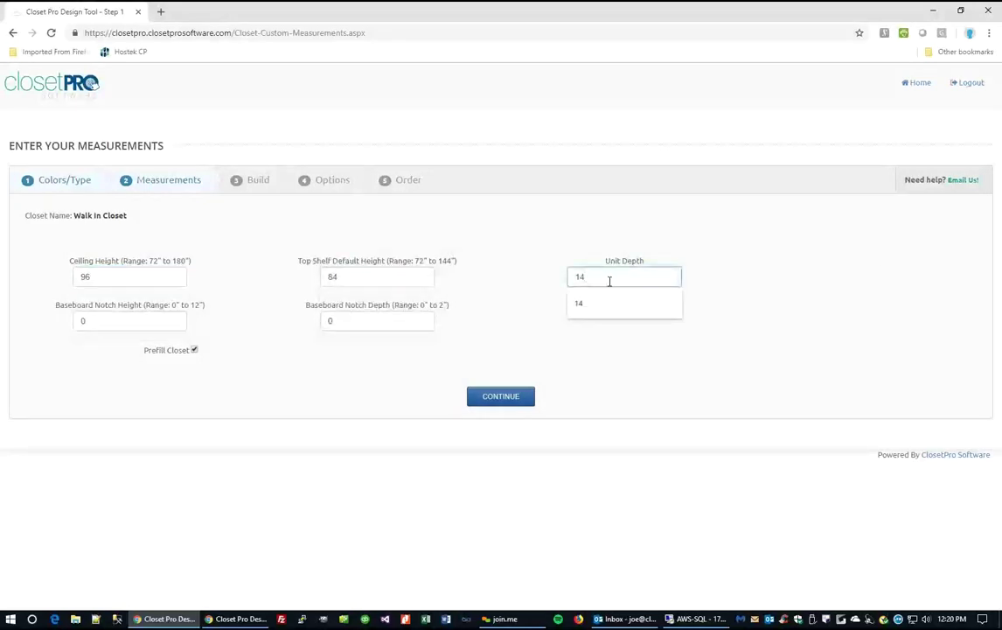
{"action": "left_click", "coordinate": [708, 280]}
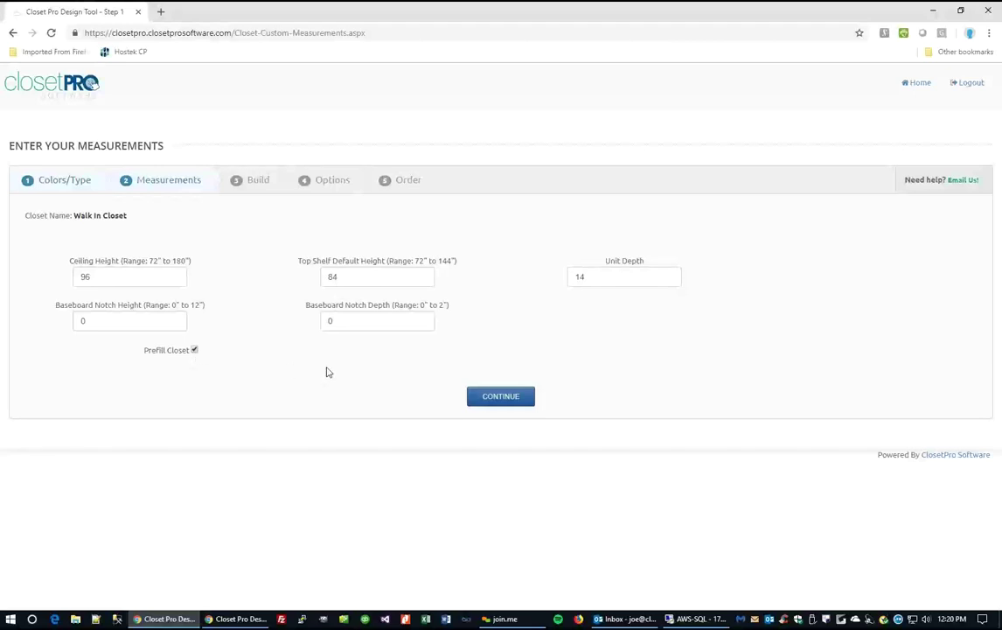
{"action": "left_click", "coordinate": [516, 399]}
Trace the bottom, 82-inch left, 138-inch back and 76-inch right walls, then undo back to the bottom wall.
{"action": "scroll", "coordinate": [421, 396], "scroll_direction": "down", "scroll_amount": 1}
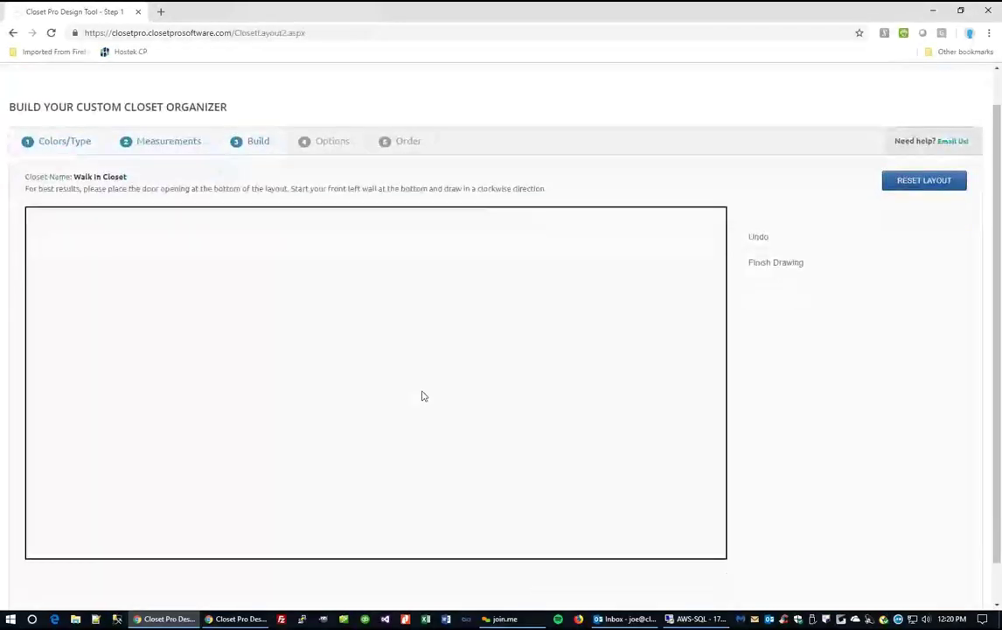
{"action": "left_click", "coordinate": [282, 473]}
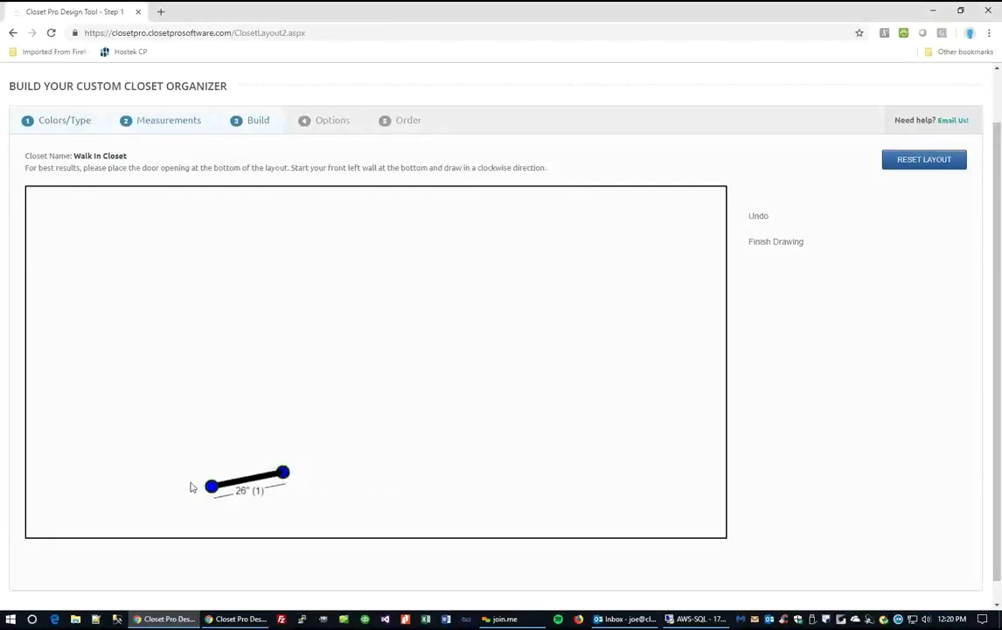
{"action": "left_click", "coordinate": [141, 473]}
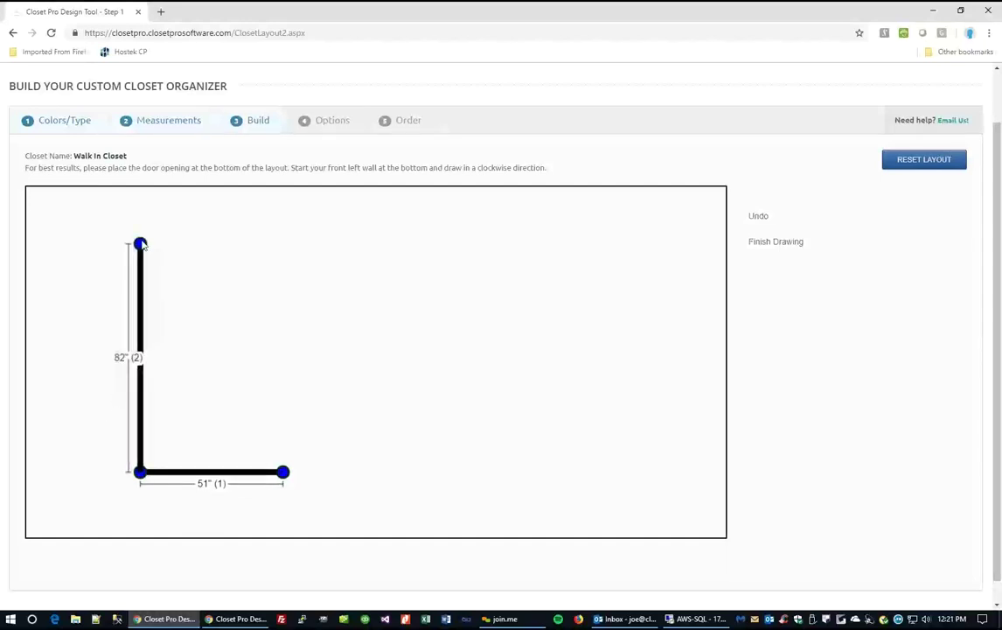
{"action": "left_click", "coordinate": [140, 244]}
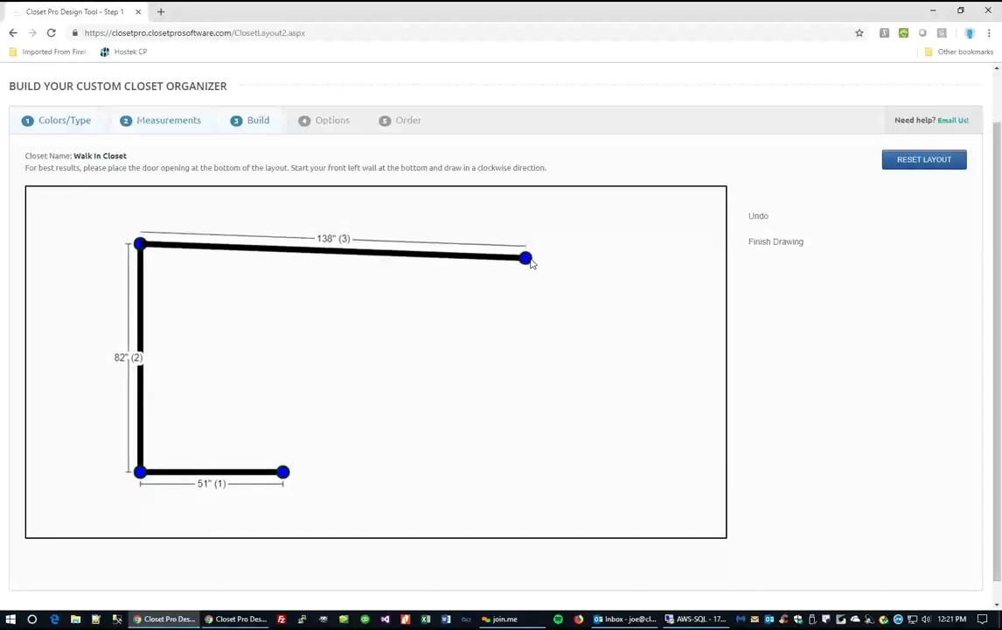
{"action": "left_click", "coordinate": [530, 260]}
{"action": "left_click", "coordinate": [526, 473]}
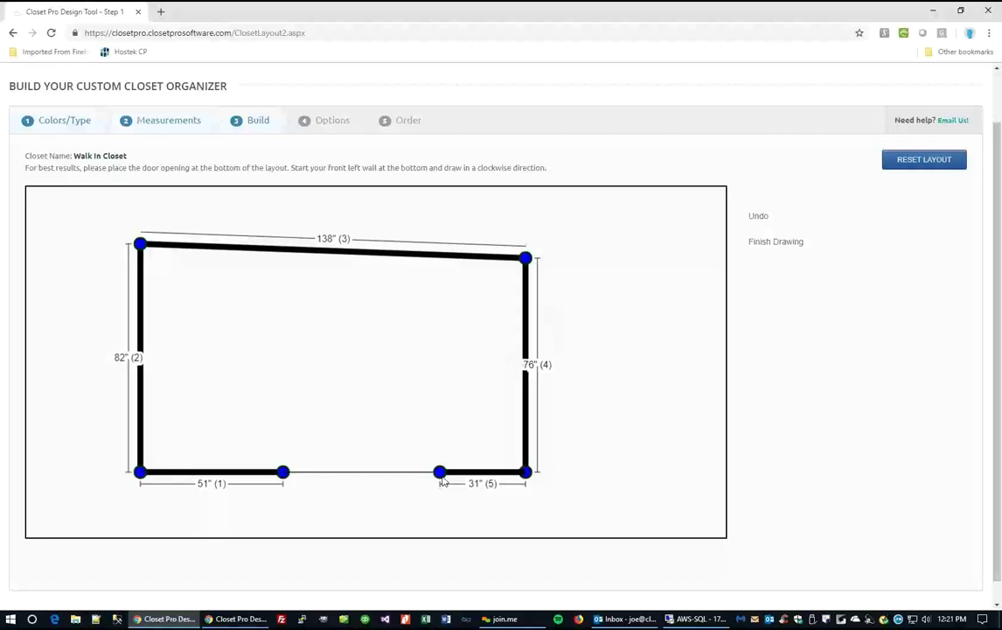
{"action": "left_click", "coordinate": [758, 217]}
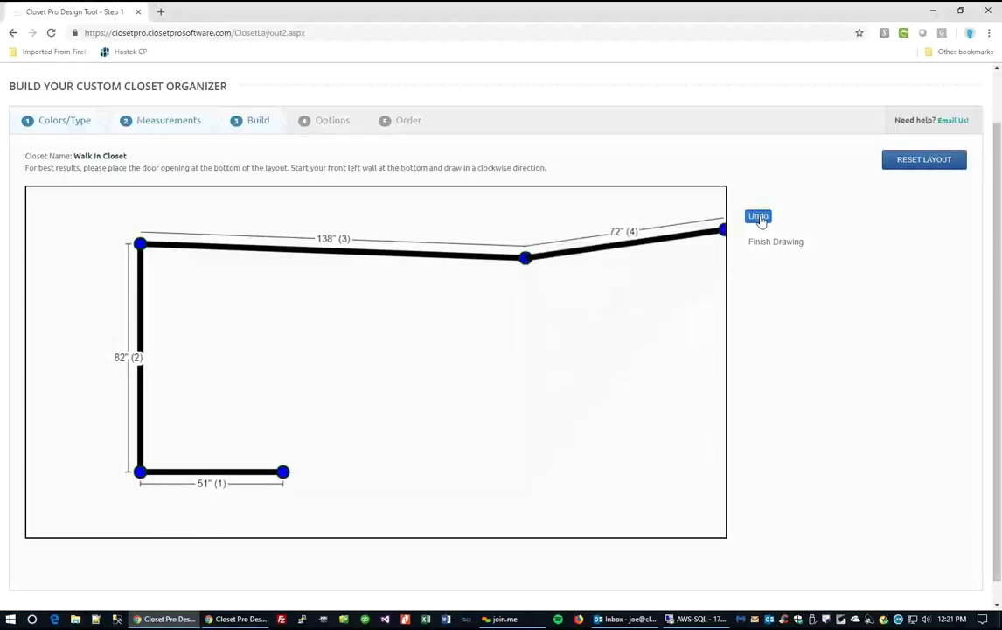
{"action": "left_click", "coordinate": [758, 217]}
{"action": "left_click", "coordinate": [758, 217]}
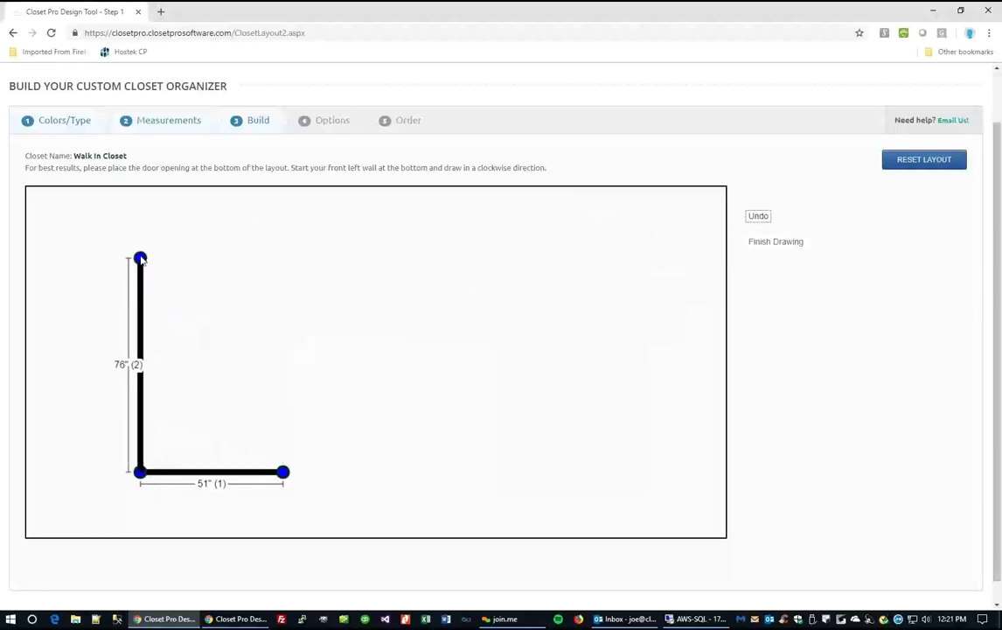
Redraw the 82-inch left wall, 133-inch back wall and 51-inch angled corner, undoing the stray inner walls.
{"action": "left_click", "coordinate": [140, 243]}
{"action": "left_click", "coordinate": [512, 244]}
{"action": "left_click", "coordinate": [626, 337]}
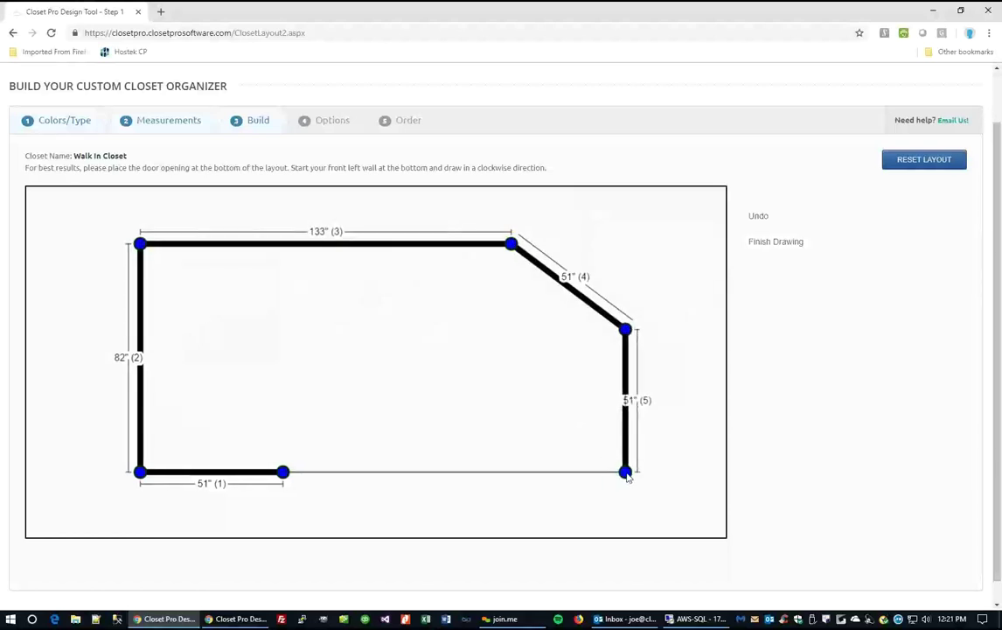
{"action": "left_click", "coordinate": [627, 473]}
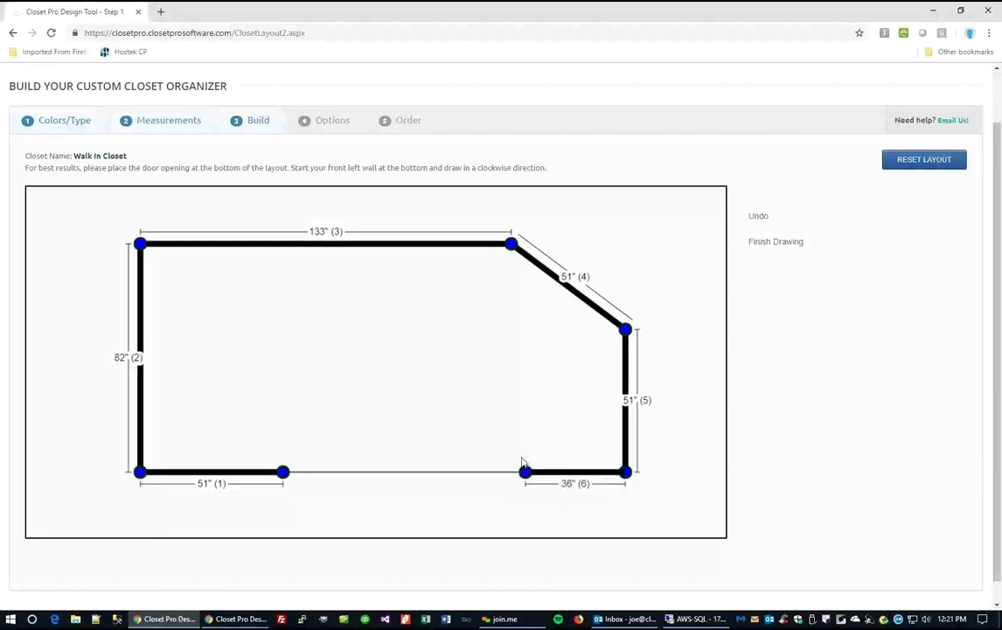
{"action": "left_click", "coordinate": [511, 473]}
{"action": "left_click", "coordinate": [512, 371]}
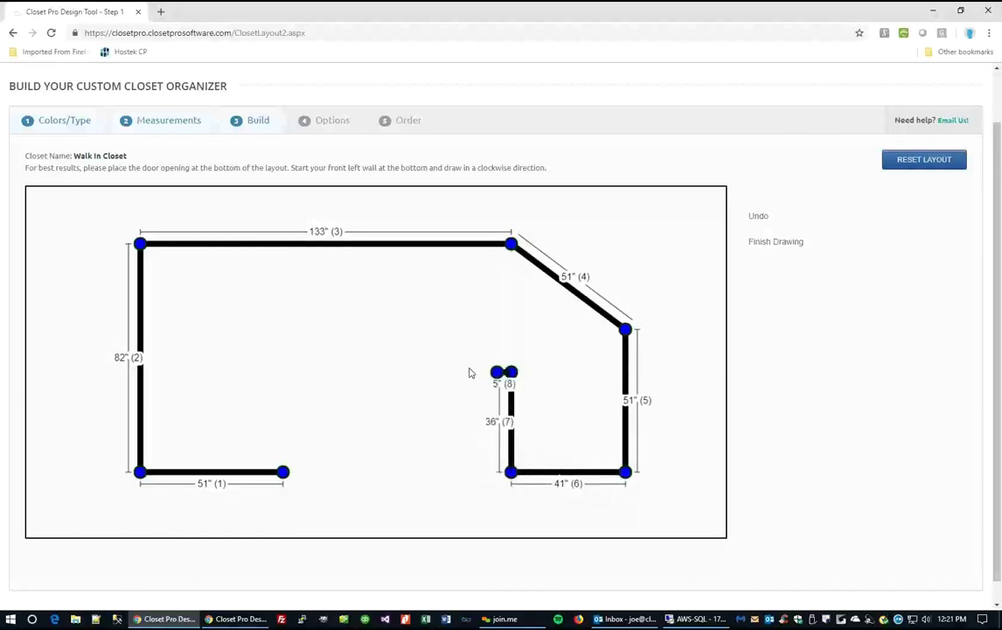
{"action": "left_click", "coordinate": [425, 372]}
{"action": "left_click", "coordinate": [425, 429]}
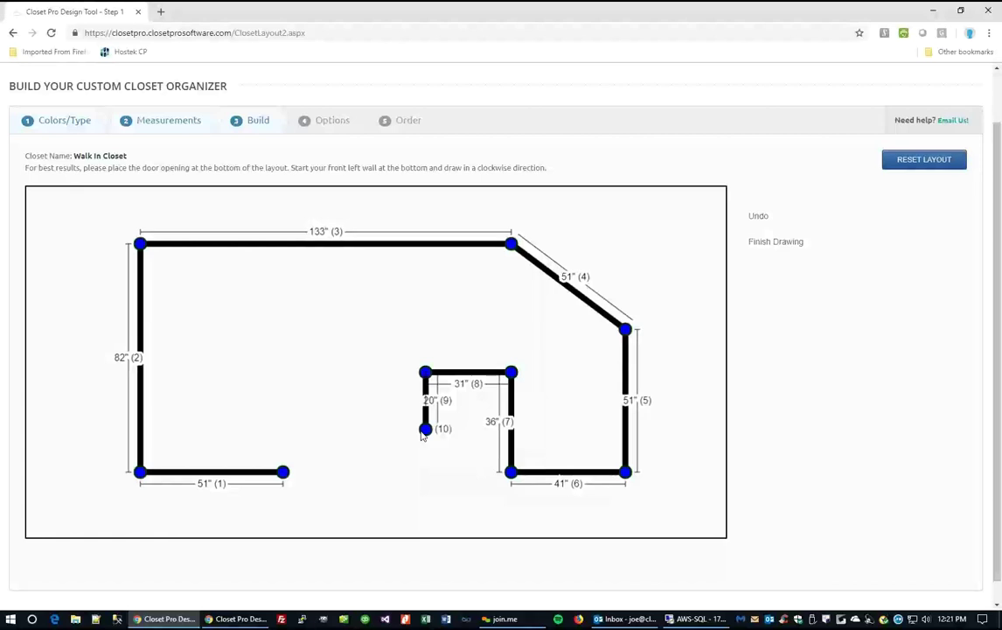
{"action": "left_click", "coordinate": [758, 217]}
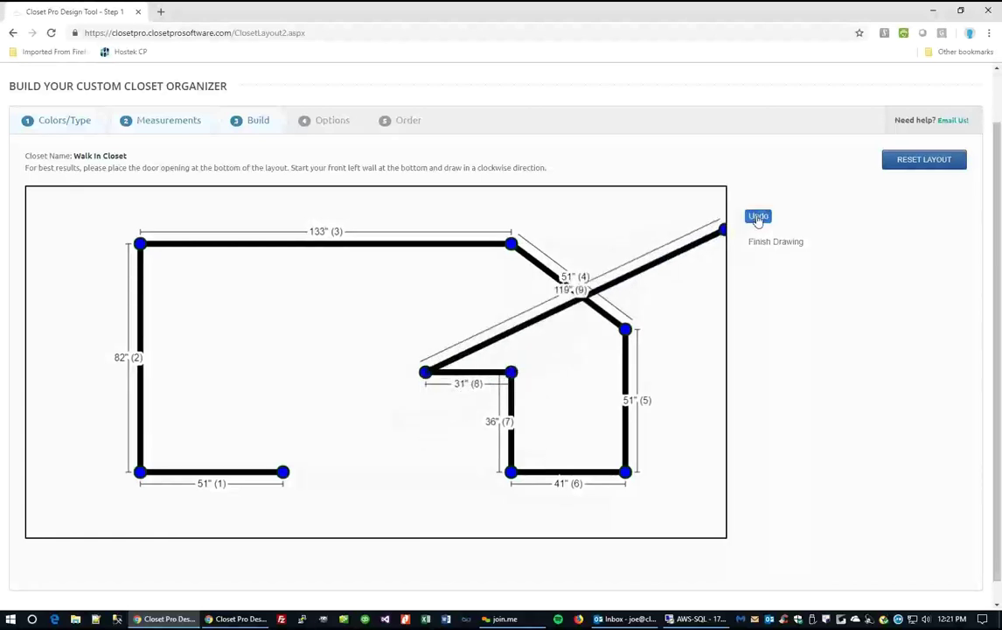
{"action": "left_click", "coordinate": [759, 217]}
{"action": "left_click", "coordinate": [759, 217]}
{"action": "left_click", "coordinate": [759, 217]}
{"action": "left_click", "coordinate": [758, 217]}
{"action": "left_click", "coordinate": [759, 217]}
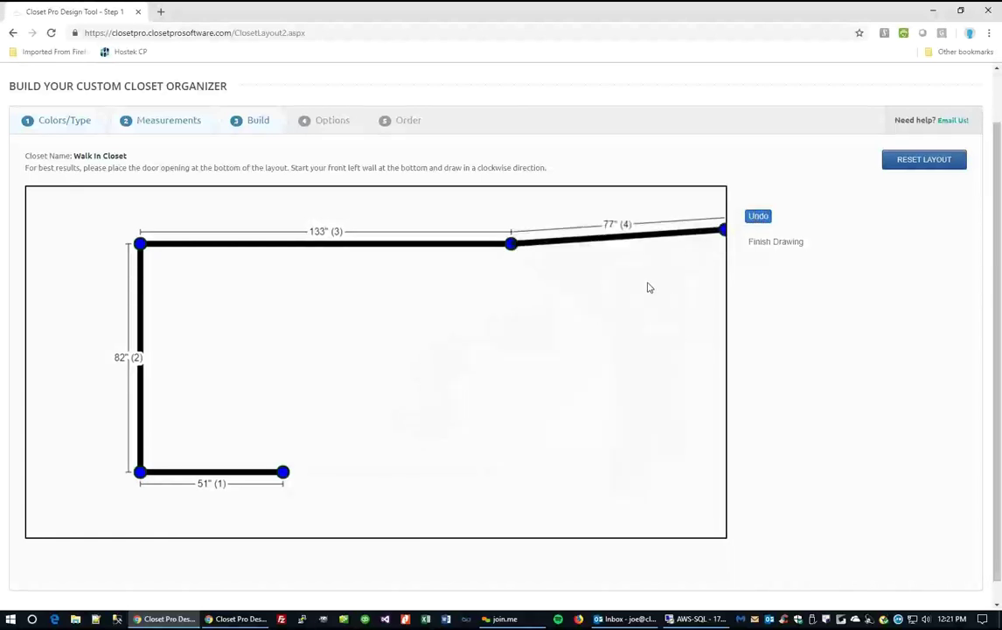
Add a 66-inch right wall and a 25-inch bottom return wall, and finish the outline.
{"action": "left_click", "coordinate": [512, 428]}
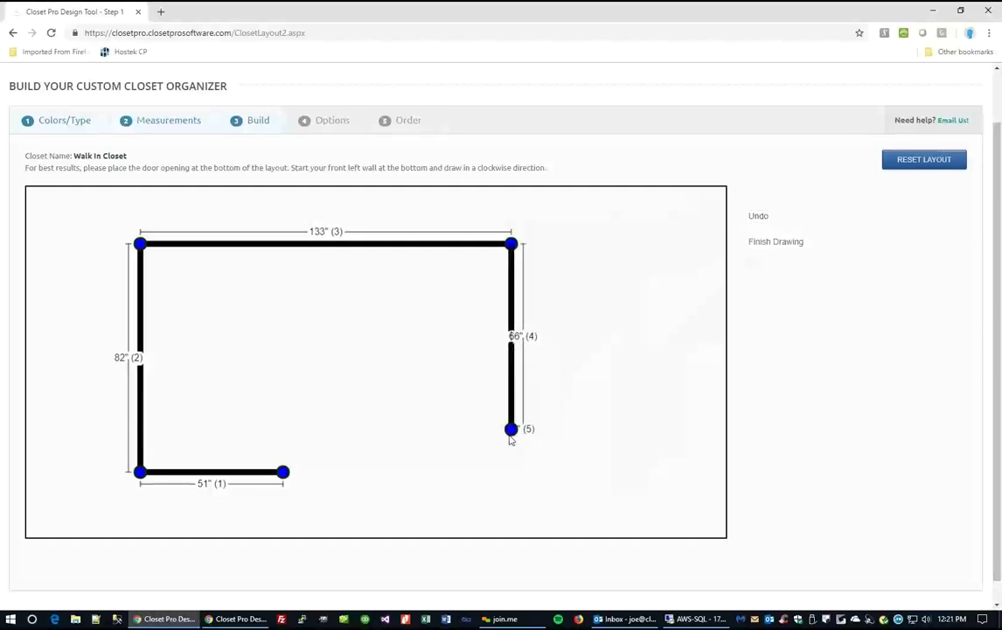
{"action": "left_click", "coordinate": [439, 429]}
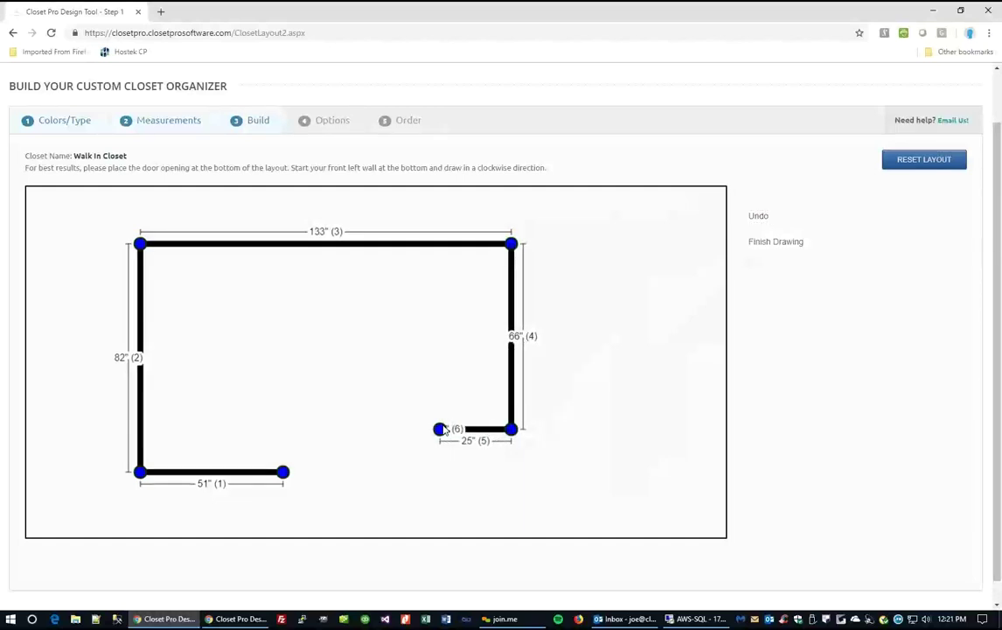
{"action": "left_click", "coordinate": [442, 428]}
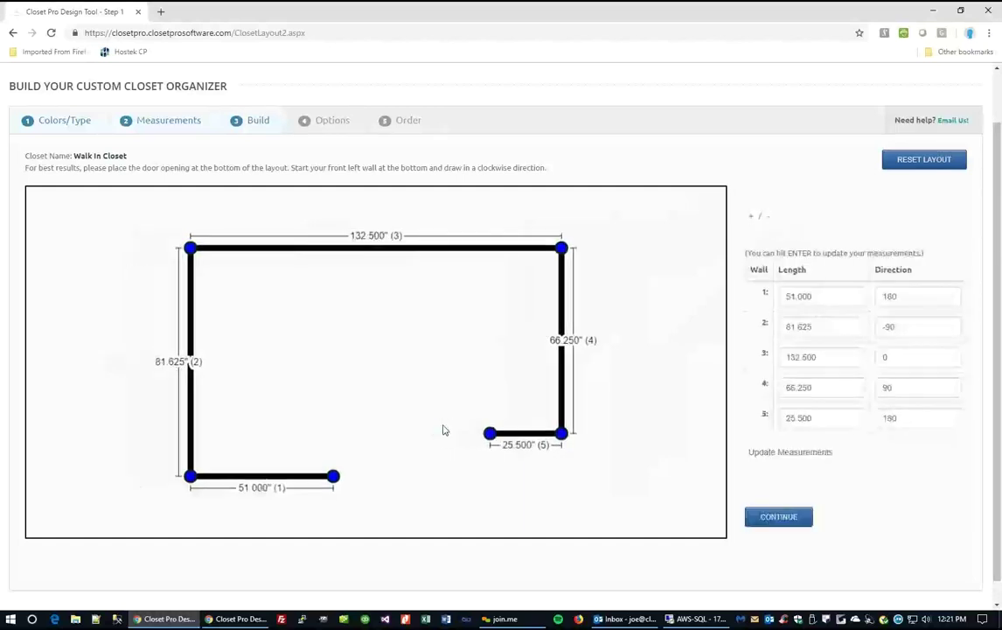
Change wall 3 to 180, walls 2 and 4 to 90, walls 1 and 5 to 50, and apply.
{"action": "left_click", "coordinate": [846, 295]}
{"action": "left_click", "coordinate": [841, 326]}
{"action": "left_click", "coordinate": [842, 354]}
{"action": "type", "text": "180"}
{"action": "left_click", "coordinate": [833, 324]}
{"action": "type", "text": "90"}
{"action": "left_click", "coordinate": [832, 388]}
{"action": "type", "text": "90"}
{"action": "left_click", "coordinate": [820, 296]}
{"action": "type", "text": "50"}
{"action": "left_click", "coordinate": [823, 418]}
{"action": "type", "text": "50"}
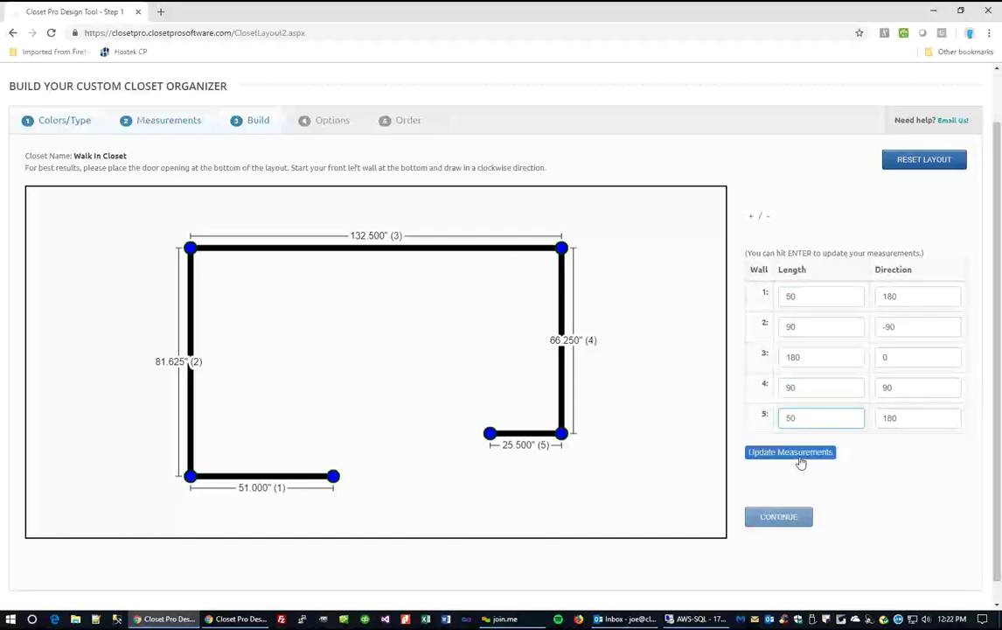
{"action": "left_click", "coordinate": [801, 461]}
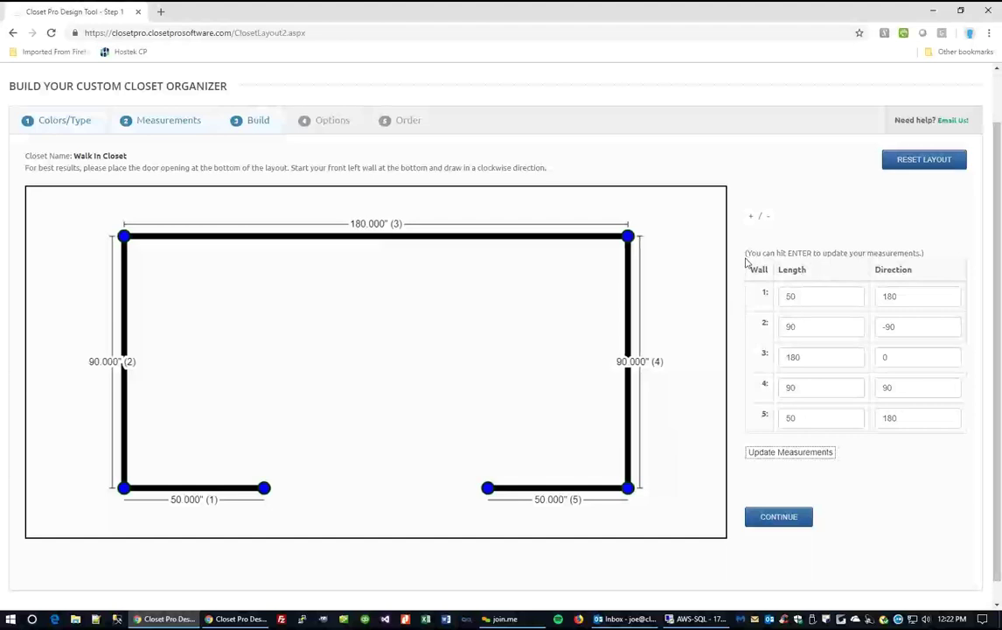
{"action": "left_click", "coordinate": [778, 519]}
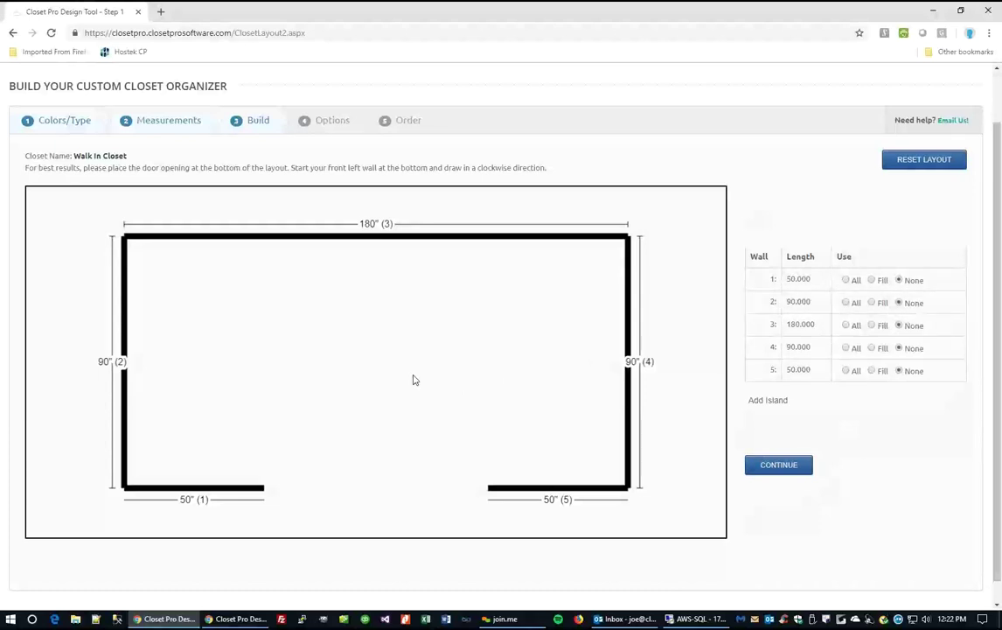
Set the Use column to All for both side walls and Fill for the back wall, clearing the front-left wall.
{"action": "left_click", "coordinate": [845, 326]}
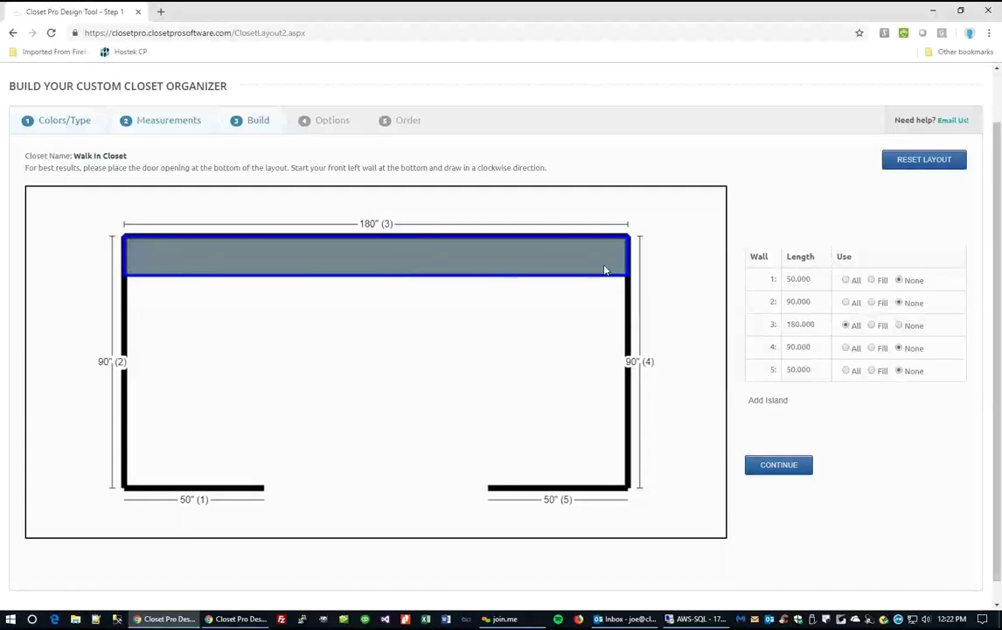
{"action": "left_click", "coordinate": [872, 302]}
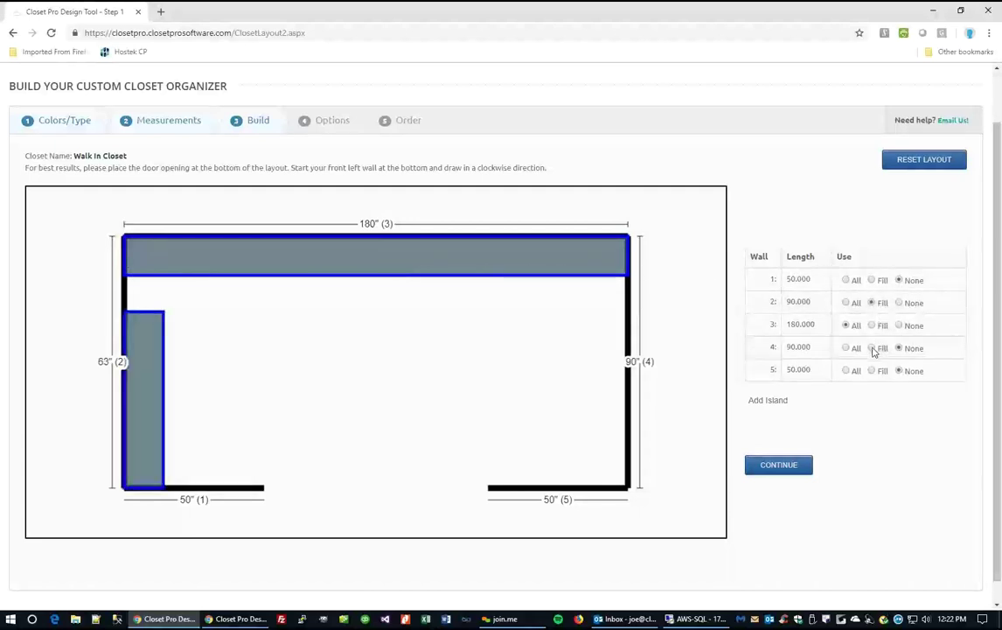
{"action": "left_click", "coordinate": [872, 348]}
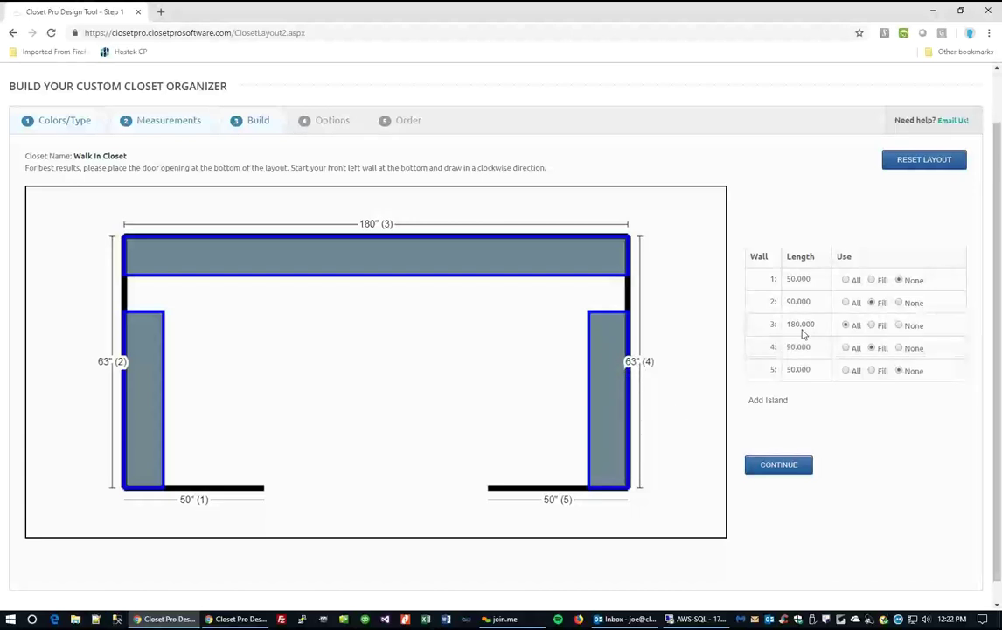
{"action": "left_click", "coordinate": [872, 279]}
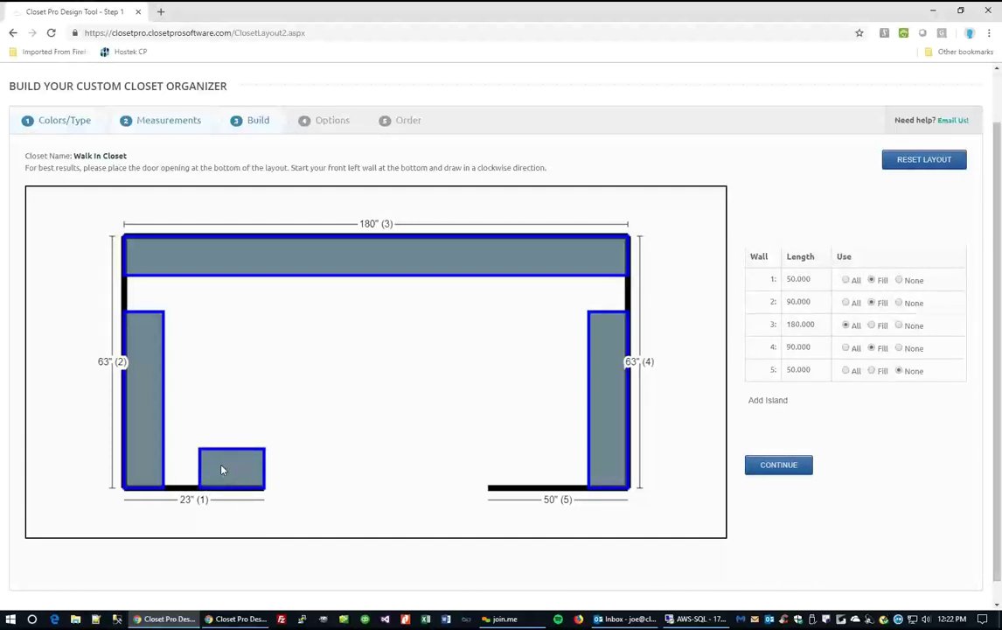
{"action": "left_click", "coordinate": [846, 280]}
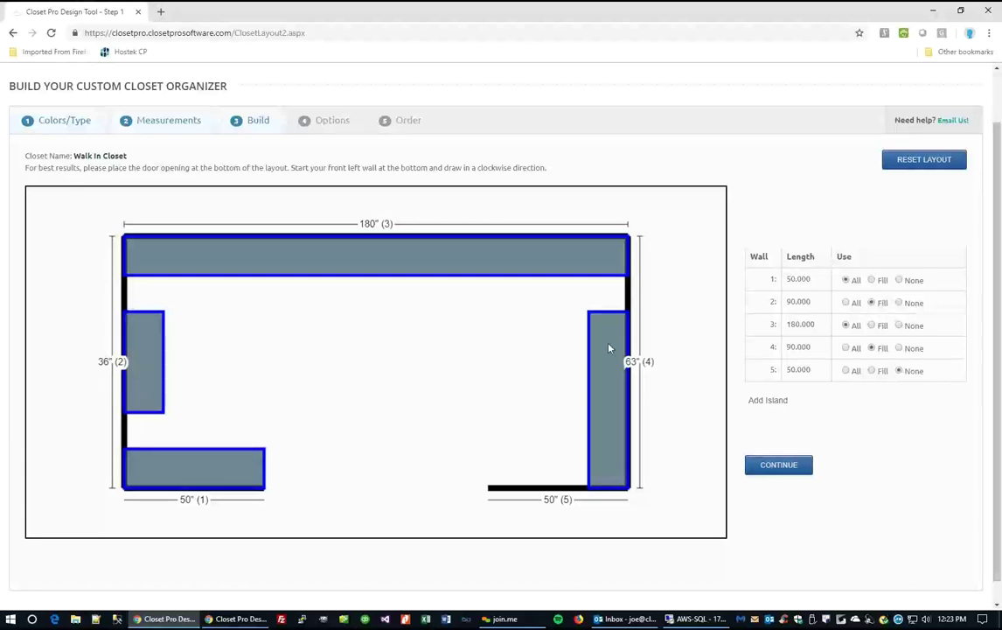
{"action": "left_click", "coordinate": [846, 303]}
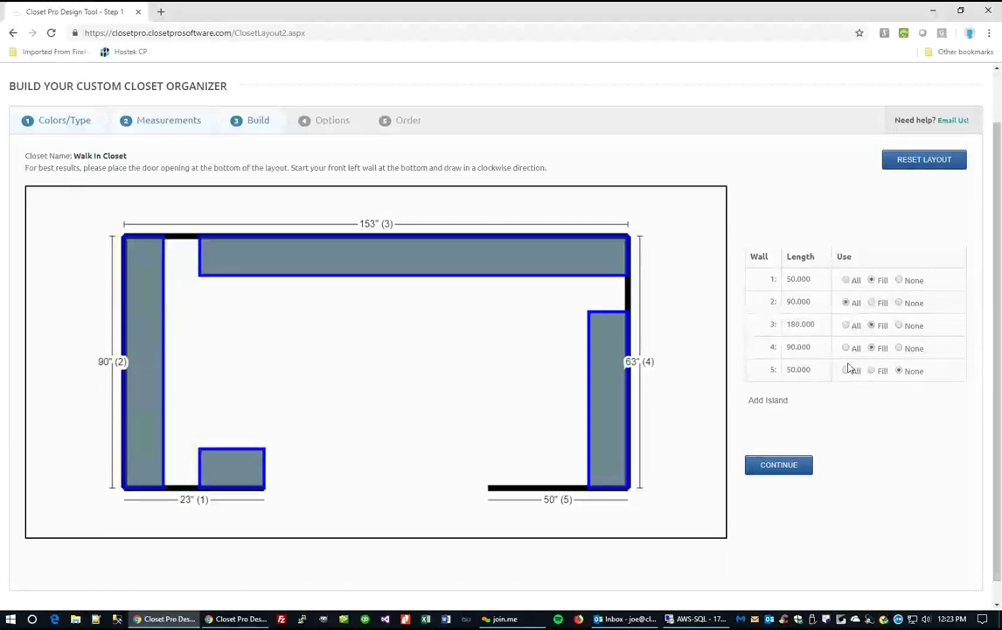
{"action": "left_click", "coordinate": [846, 349]}
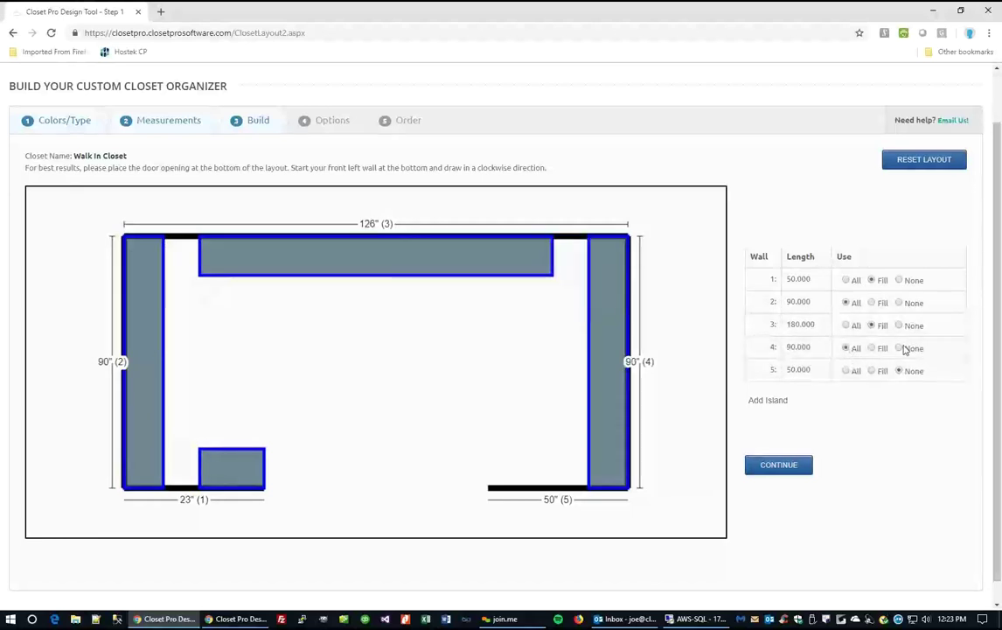
{"action": "left_click", "coordinate": [900, 281]}
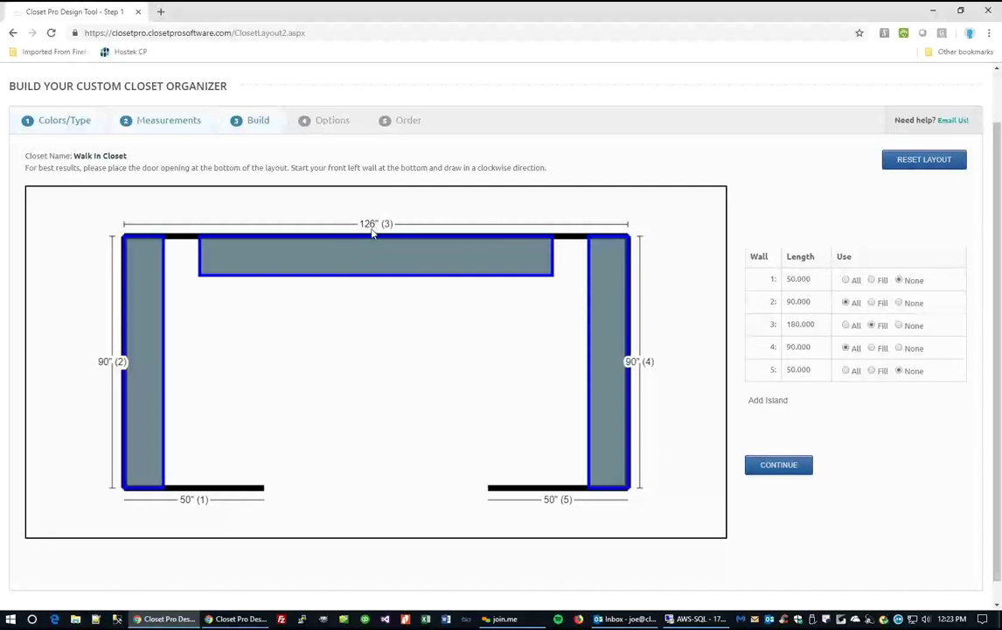
Add an island, change its direction from 90 to 0, and drag it toward the left wall.
{"action": "left_click", "coordinate": [768, 400]}
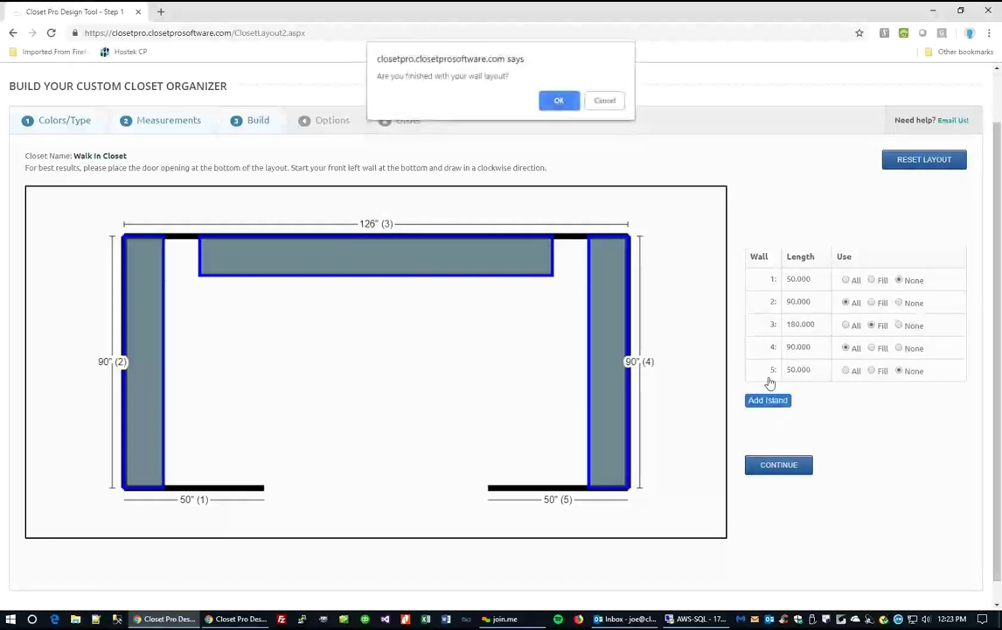
{"action": "left_click", "coordinate": [559, 101]}
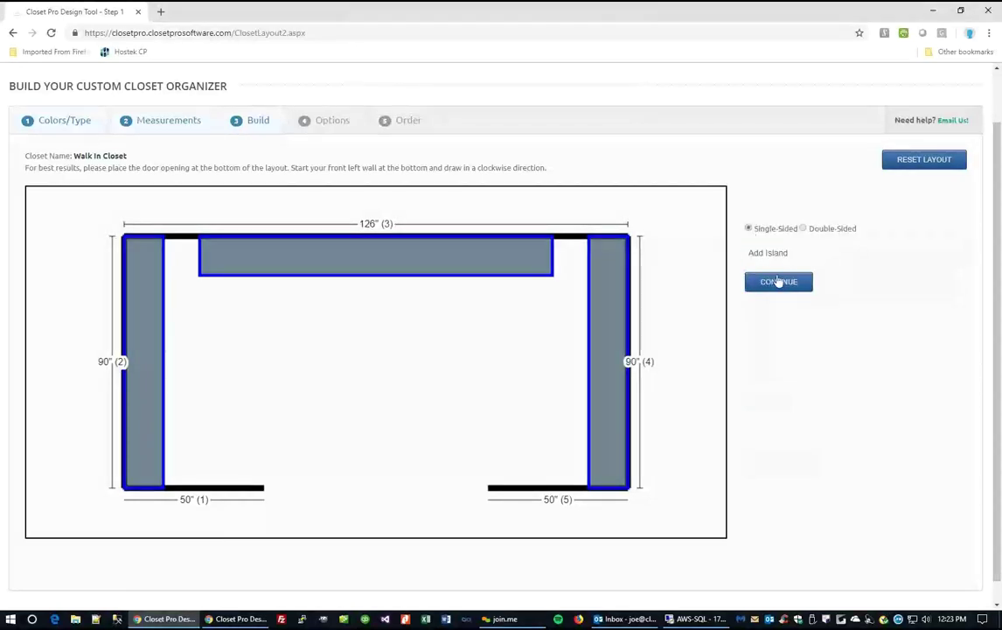
{"action": "left_click", "coordinate": [767, 254]}
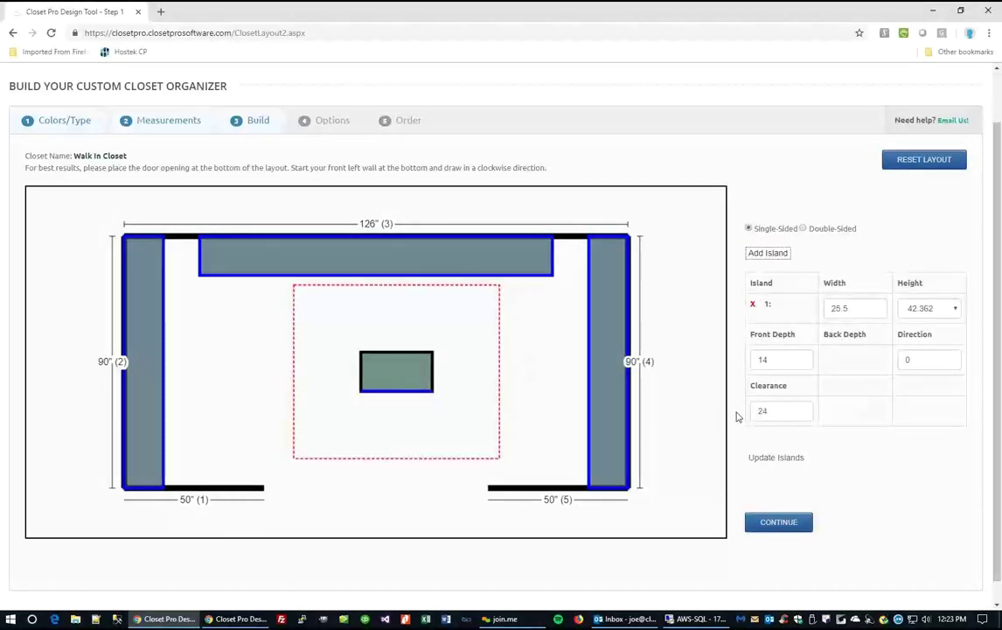
{"action": "double_click", "coordinate": [859, 308]}
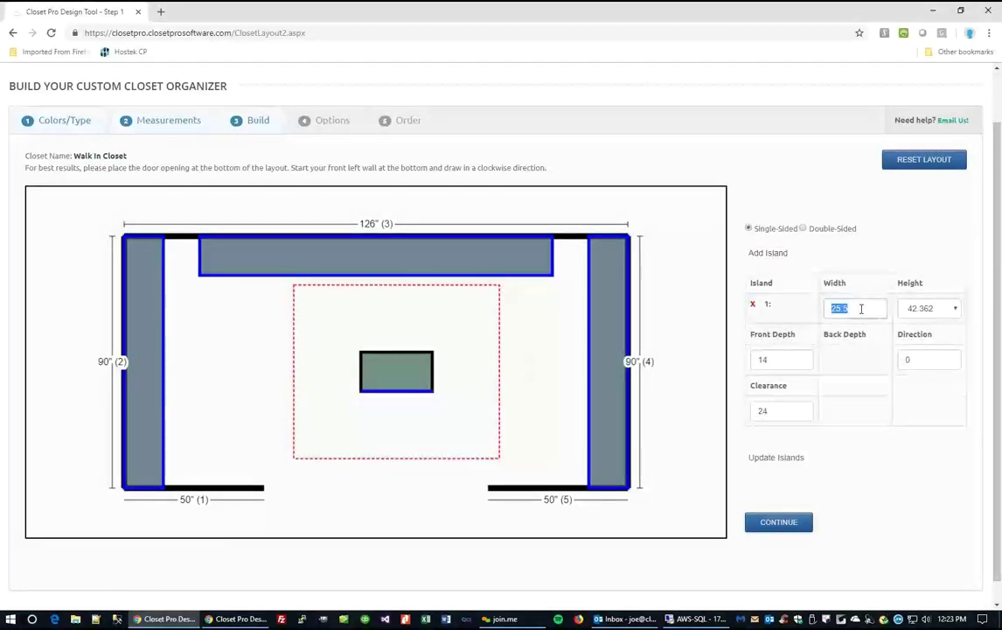
{"action": "left_click", "coordinate": [942, 311]}
{"action": "double_click", "coordinate": [787, 360]}
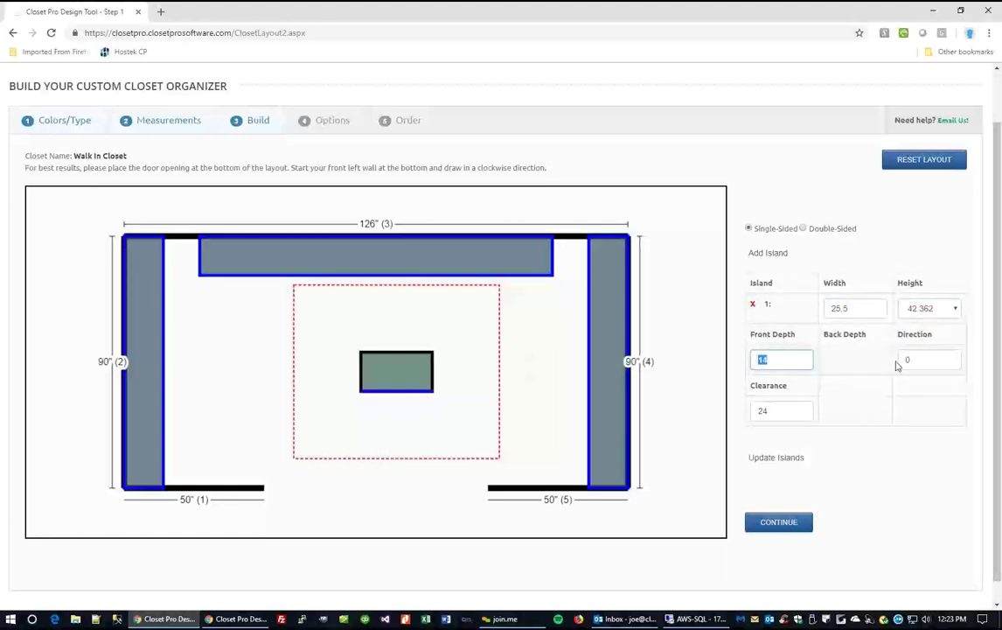
{"action": "double_click", "coordinate": [933, 358]}
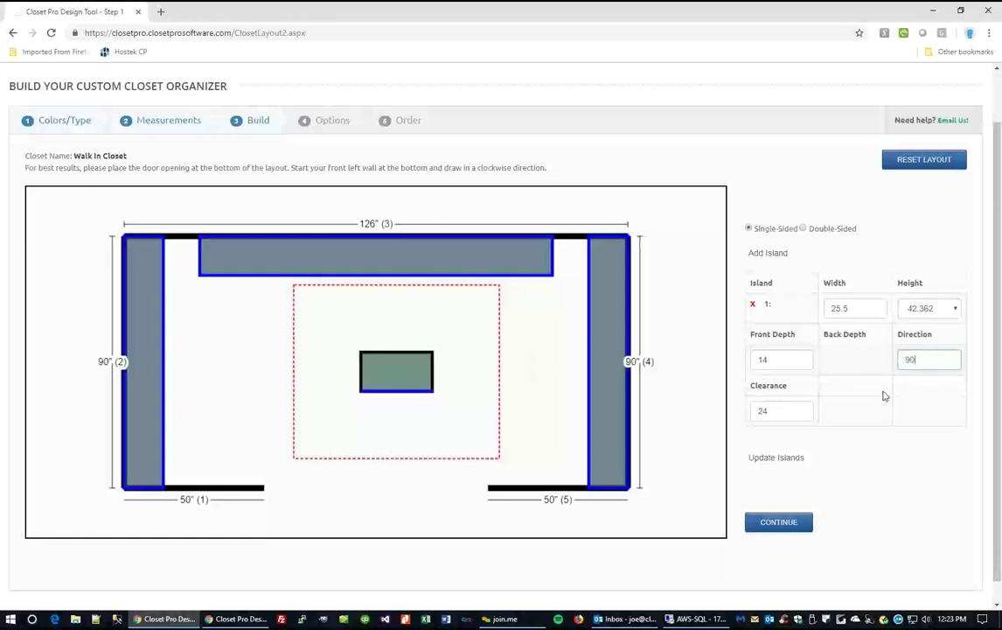
{"action": "left_click", "coordinate": [775, 458]}
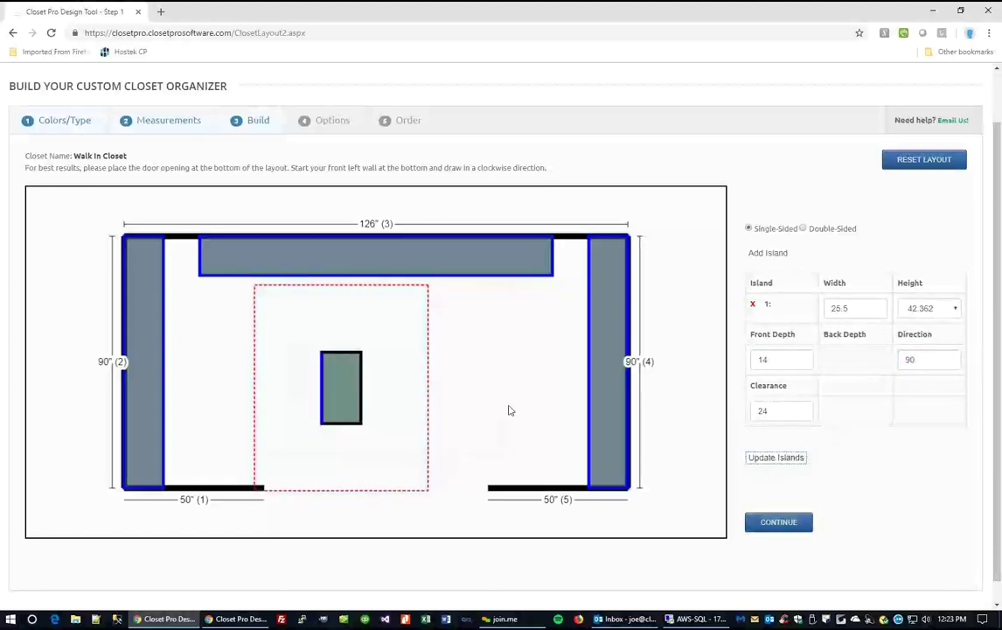
{"action": "double_click", "coordinate": [932, 358]}
{"action": "type", "text": "0"}
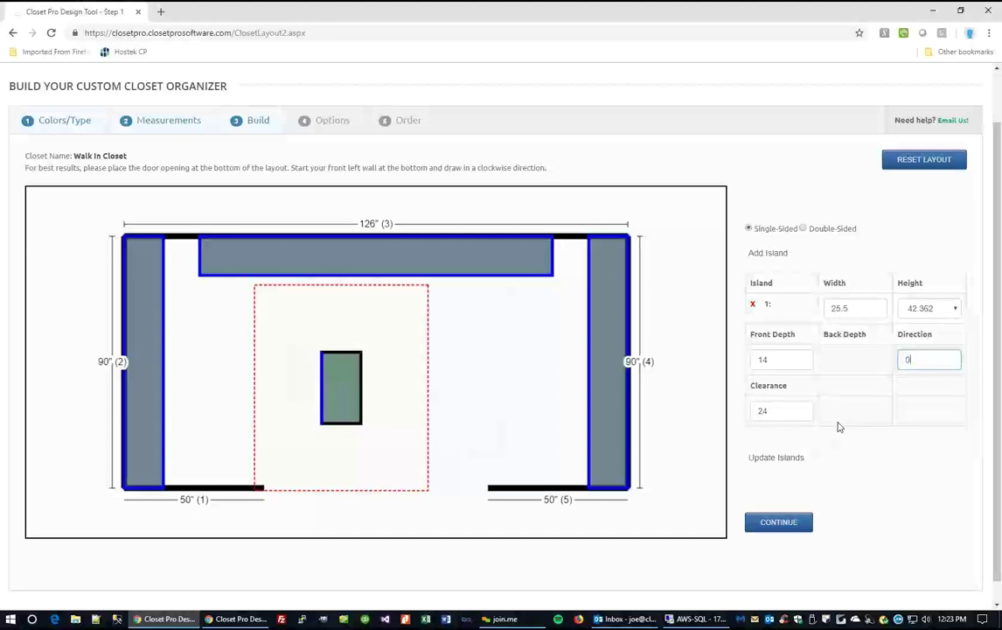
{"action": "left_click", "coordinate": [773, 457]}
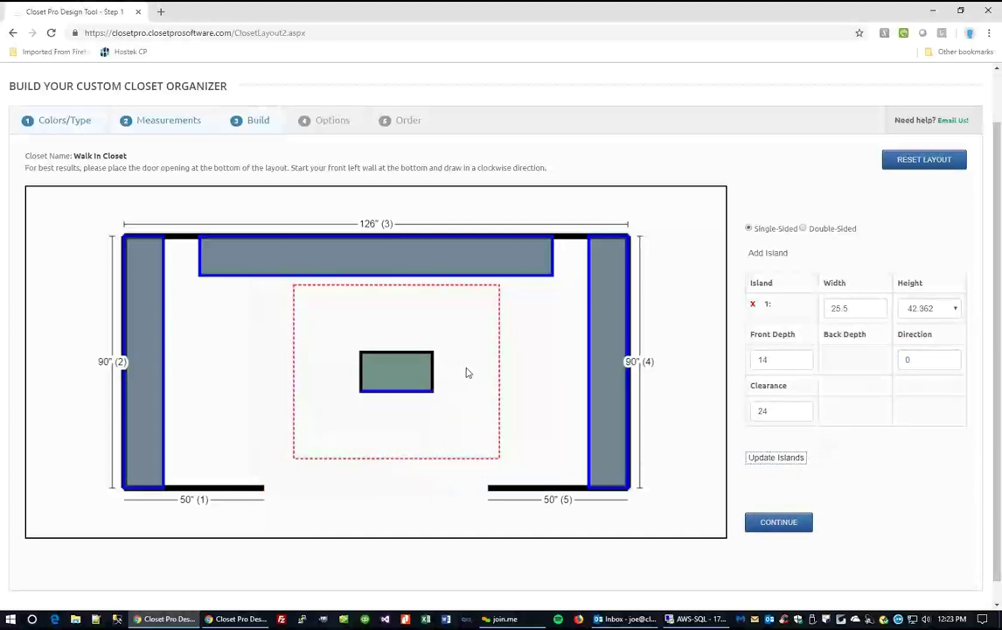
{"action": "left_click_drag", "start_coordinate": [416, 374], "coordinate": [269, 370]}
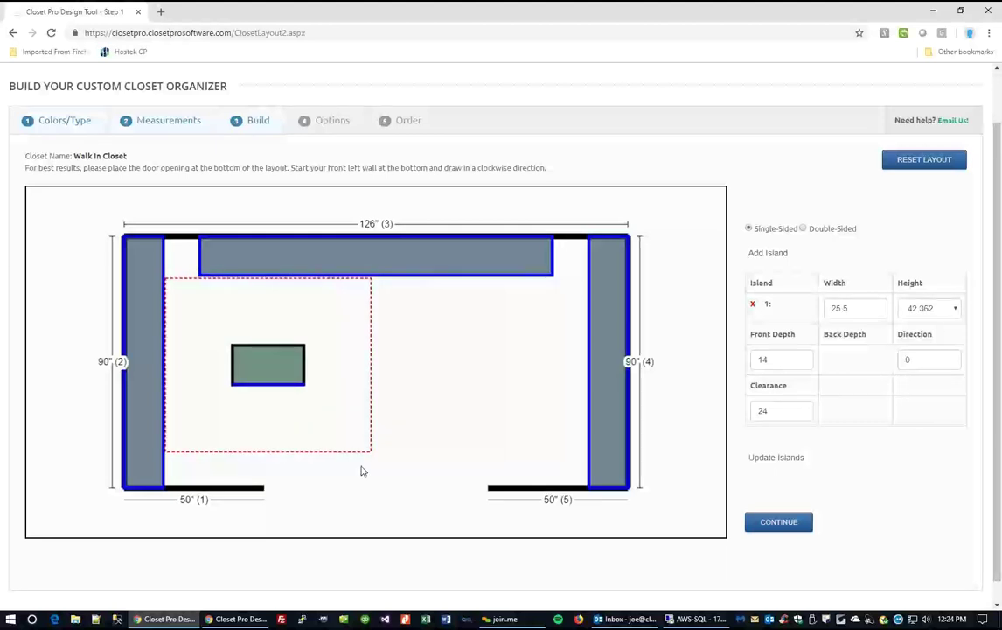
Add two more islands, adjust the third island's depths, then delete the third and second islands.
{"action": "left_click", "coordinate": [774, 257]}
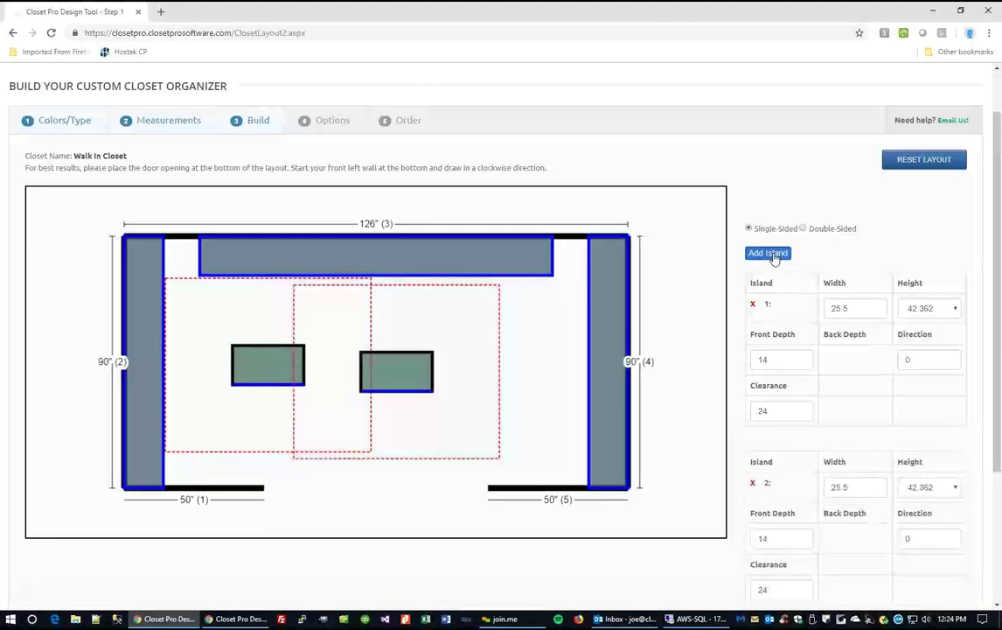
{"action": "left_click", "coordinate": [769, 252]}
{"action": "left_click_drag", "start_coordinate": [406, 395], "coordinate": [543, 401]}
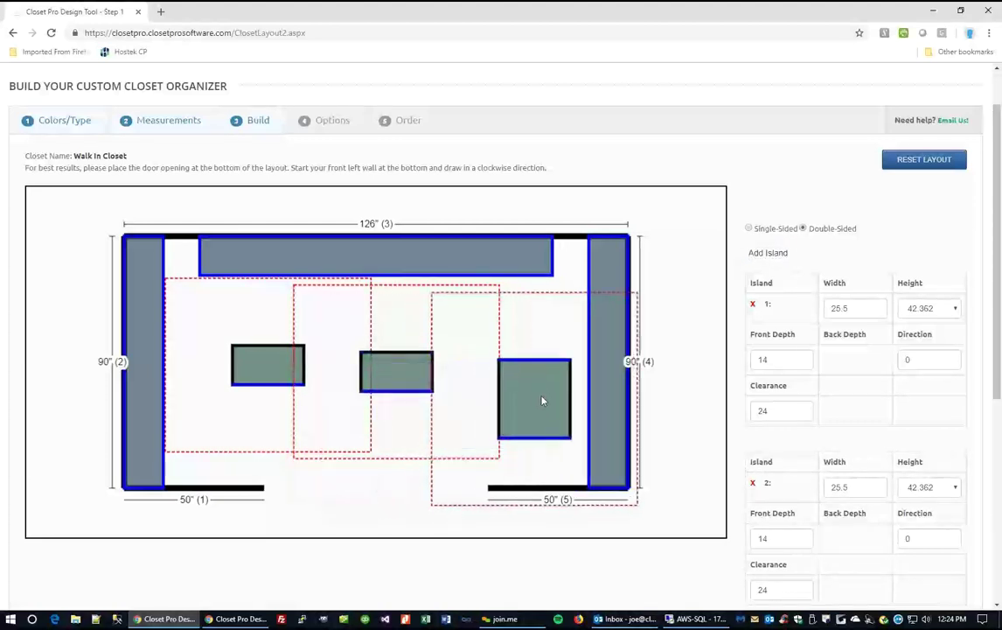
{"action": "scroll", "coordinate": [752, 412], "scroll_direction": "down", "scroll_amount": 3}
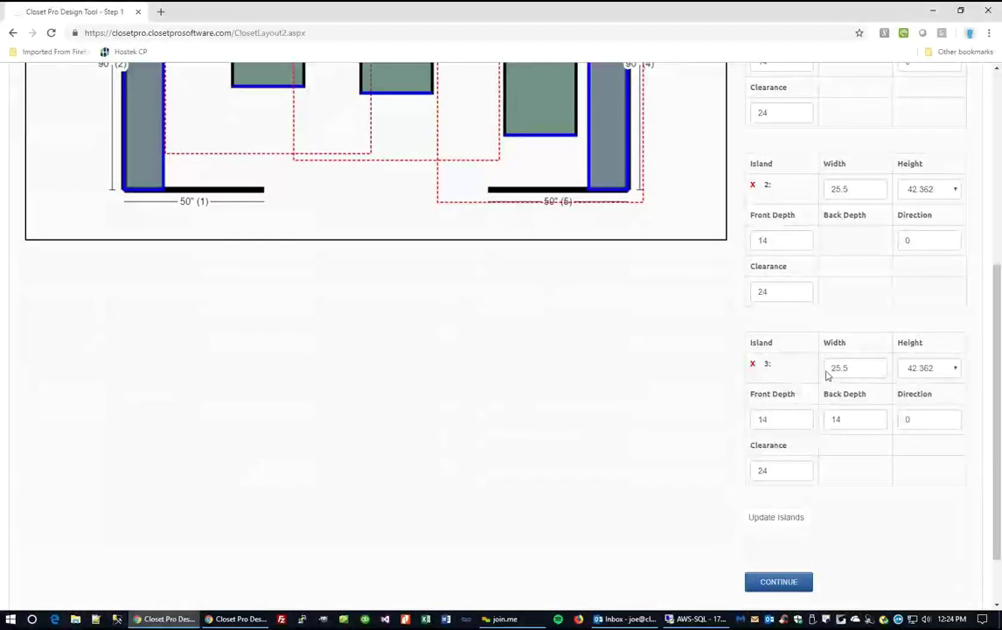
{"action": "double_click", "coordinate": [861, 425]}
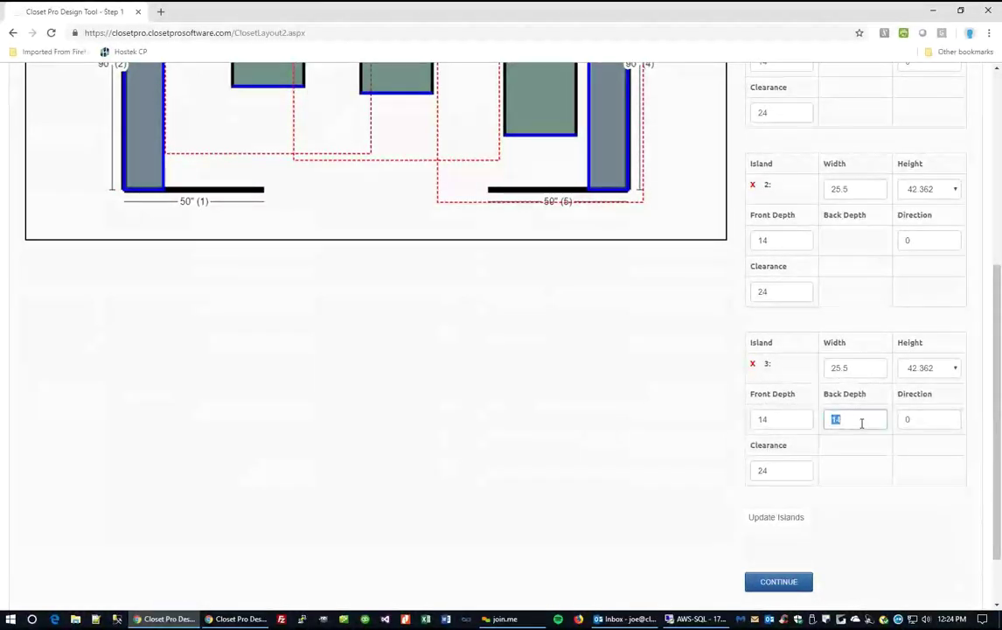
{"action": "double_click", "coordinate": [777, 422]}
{"action": "double_click", "coordinate": [852, 423]}
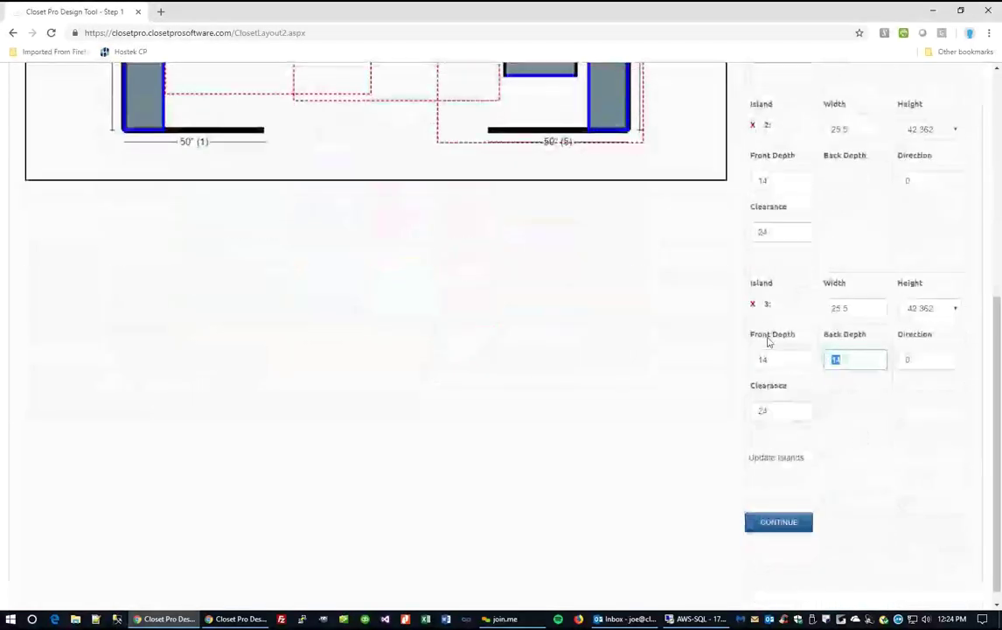
{"action": "left_click", "coordinate": [755, 306]}
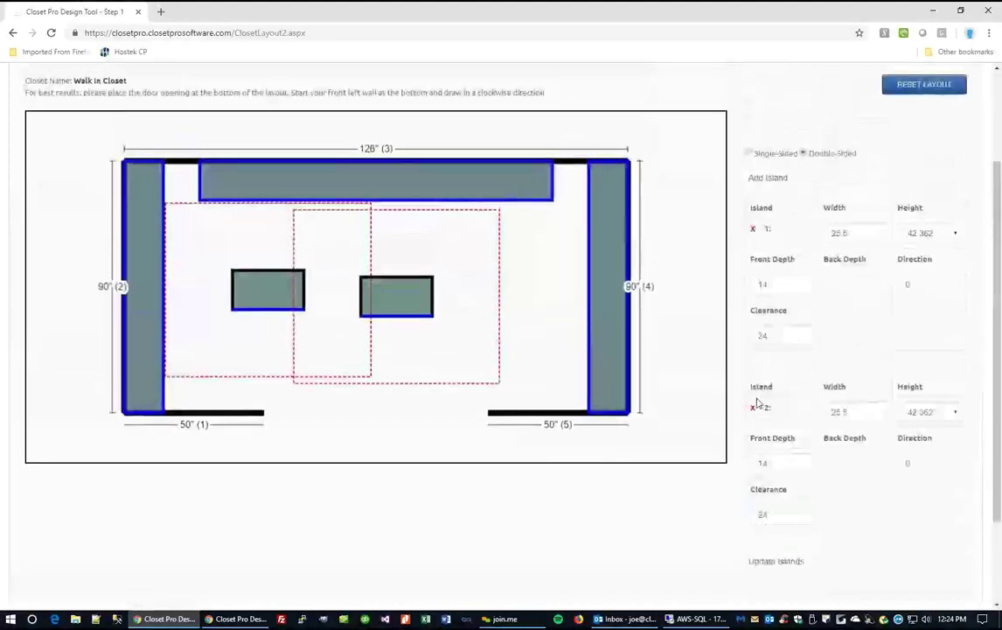
{"action": "left_click", "coordinate": [754, 407]}
Delete the remaining first island and proceed to the pre-filled closet design, dismissing the welcome message.
{"action": "left_click", "coordinate": [753, 284]}
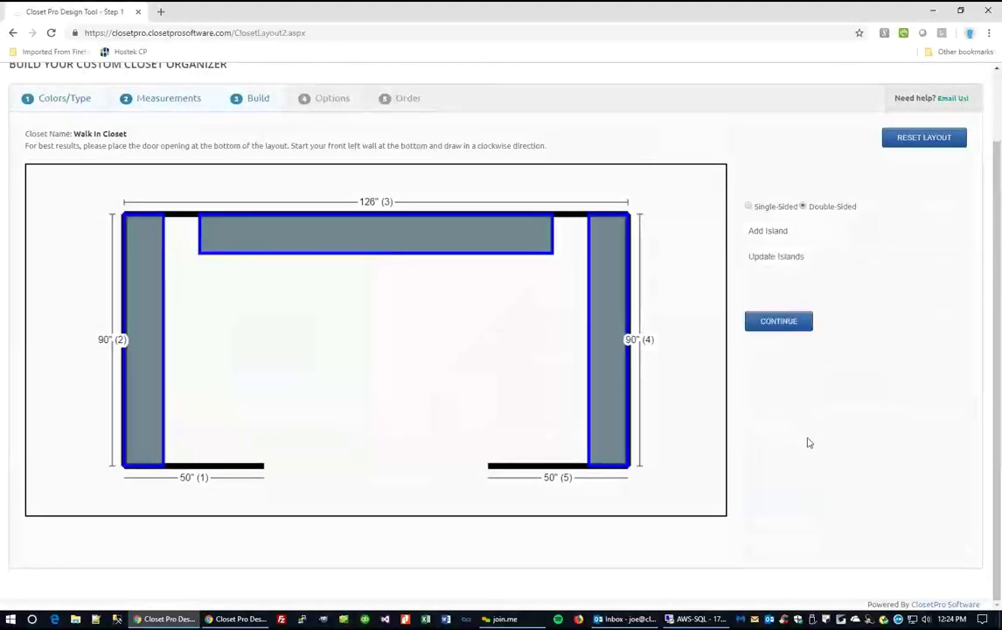
{"action": "left_click", "coordinate": [778, 323]}
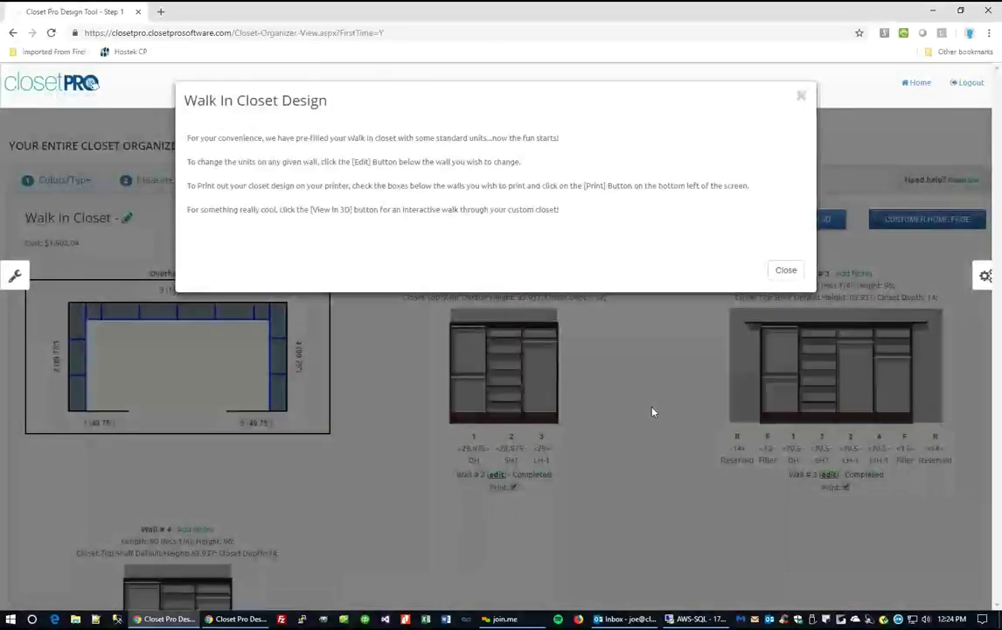
{"action": "left_click", "coordinate": [785, 269]}
Enlarge and close the overhead view of the $1,602.04 closet, then bring up the colour and finish options.
{"action": "scroll", "coordinate": [699, 413], "scroll_direction": "down", "scroll_amount": 1}
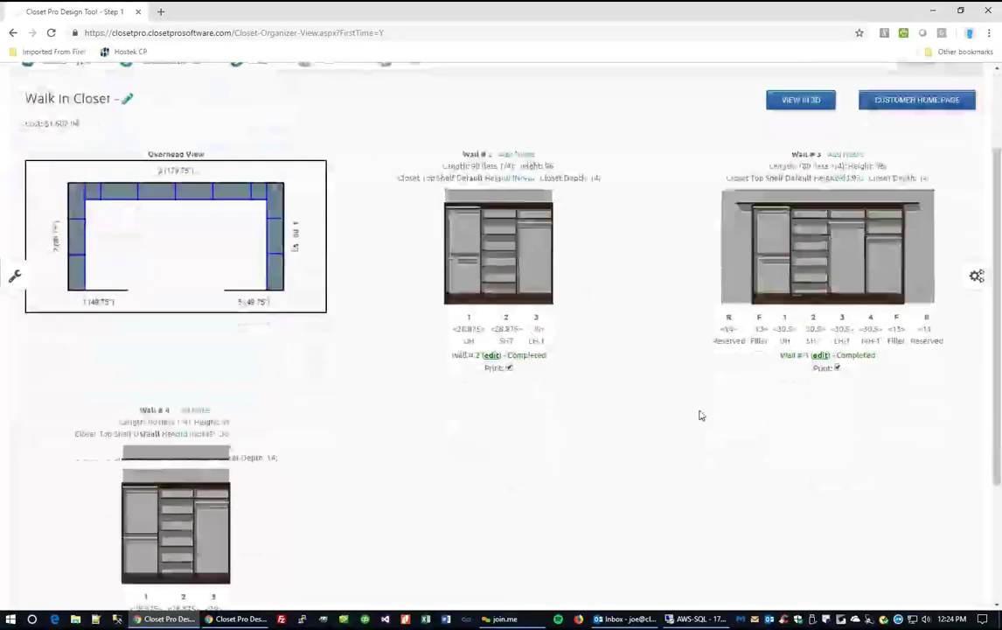
{"action": "scroll", "coordinate": [700, 415], "scroll_direction": "down", "scroll_amount": 1}
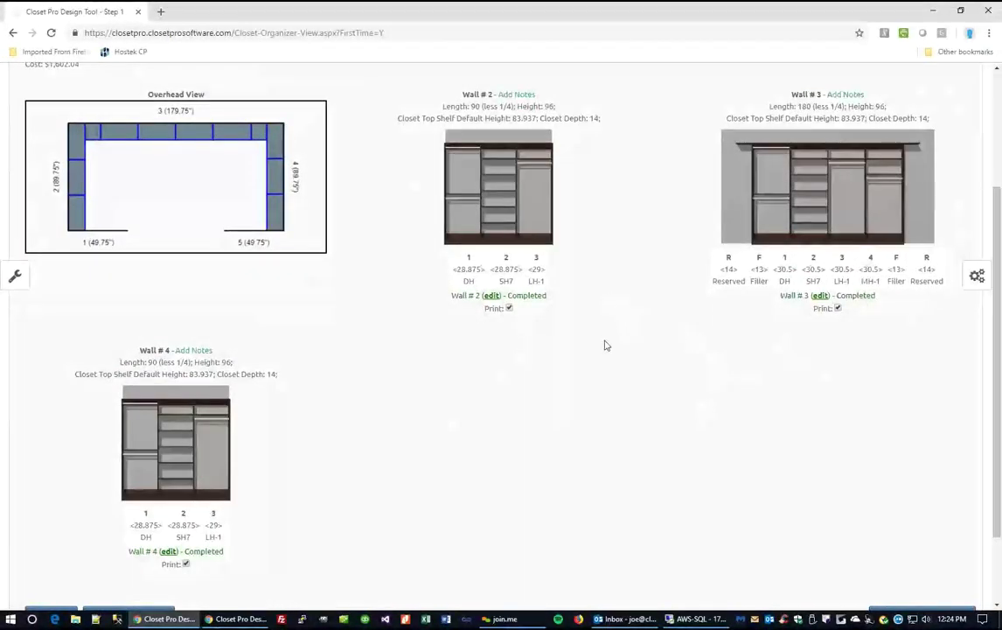
{"action": "scroll", "coordinate": [604, 345], "scroll_direction": "up", "scroll_amount": 1}
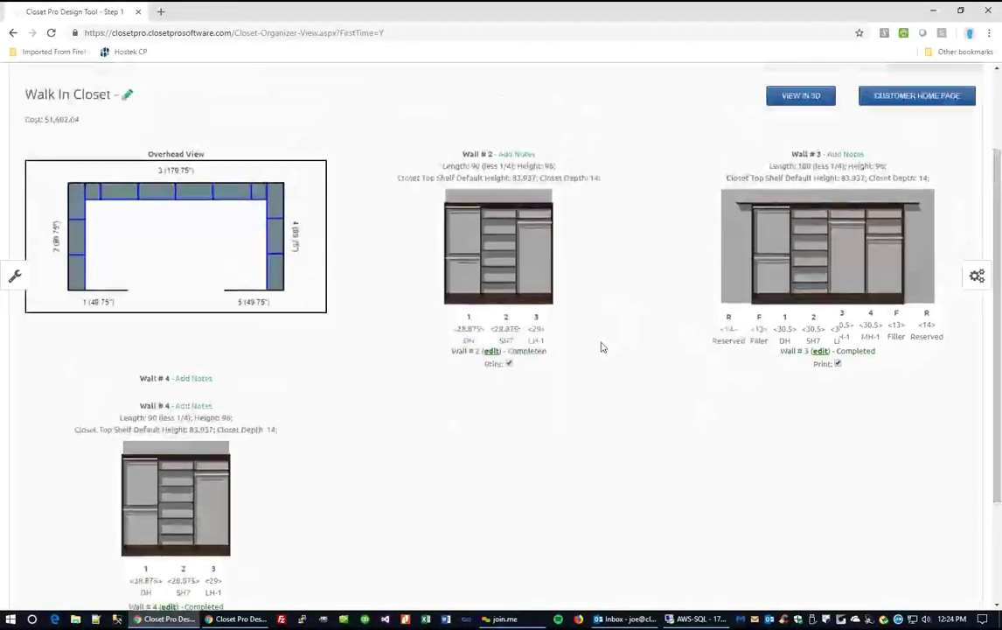
{"action": "left_click", "coordinate": [170, 241]}
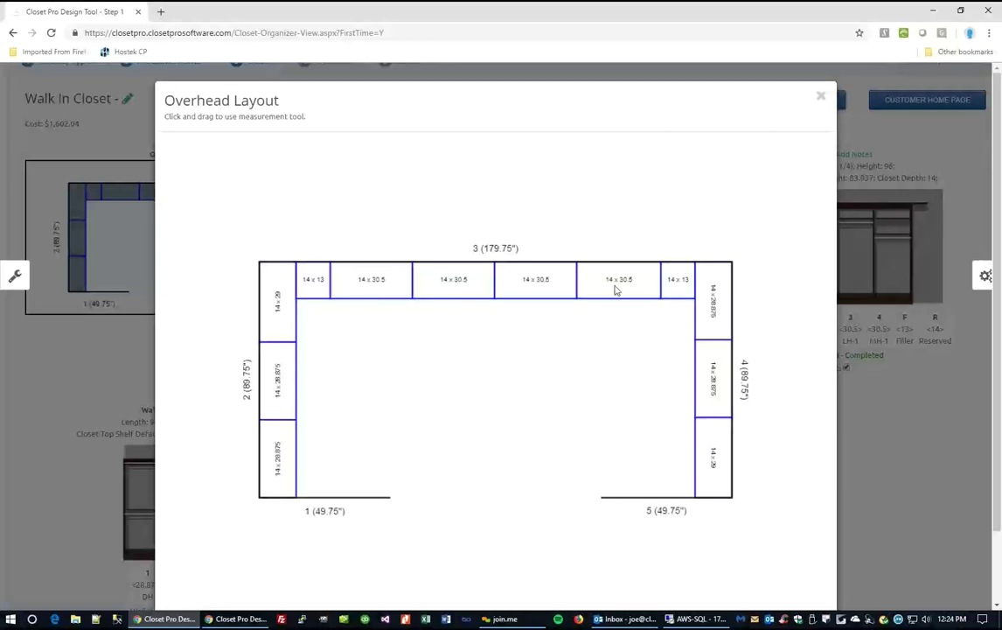
{"action": "left_click", "coordinate": [822, 97]}
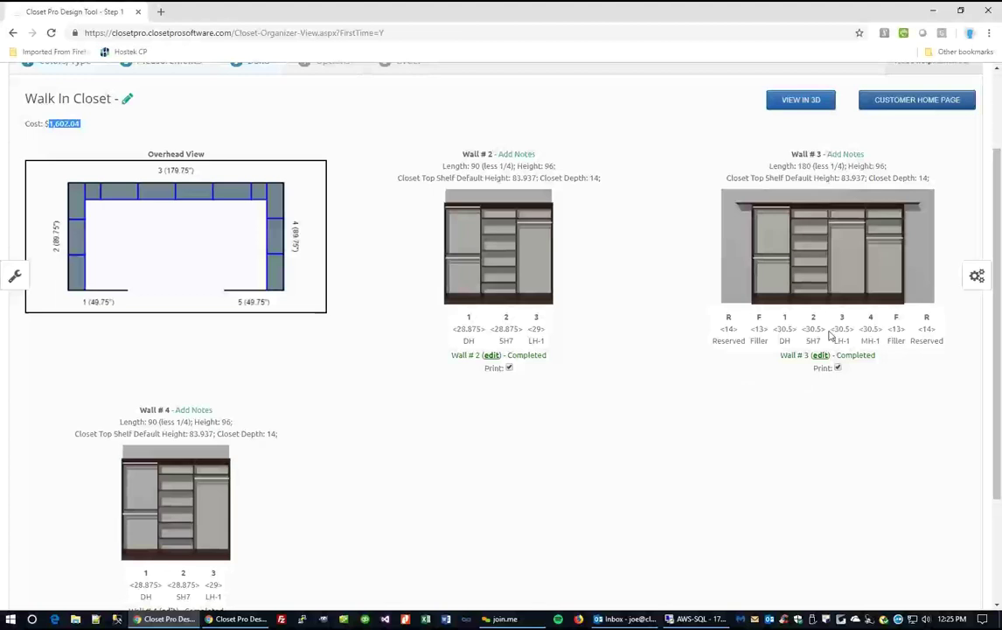
{"action": "left_click", "coordinate": [977, 278]}
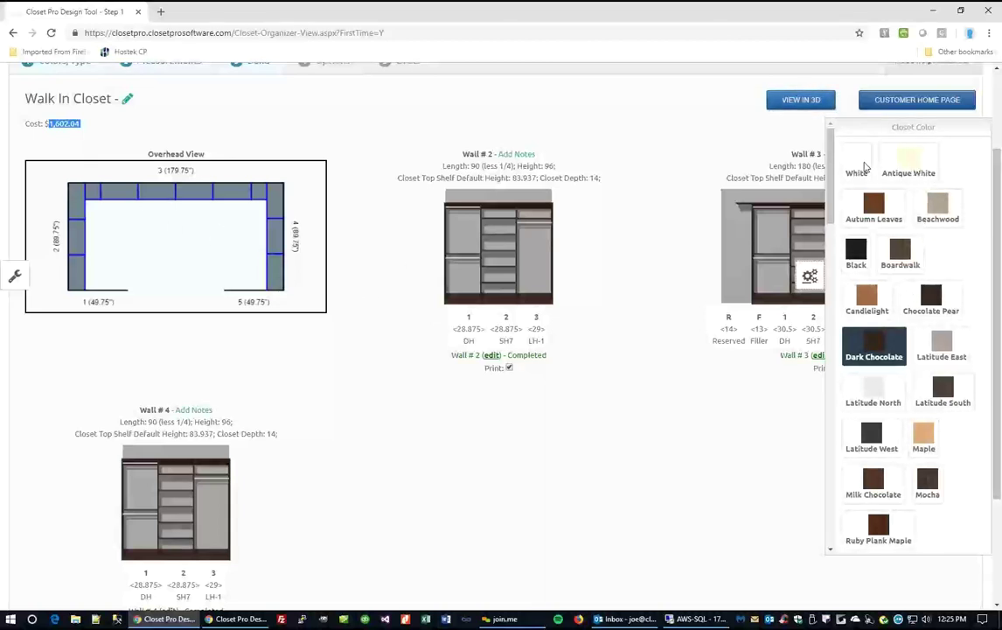
Try a White closet colour, then switch back to Dark Chocolate.
{"action": "left_click", "coordinate": [863, 166]}
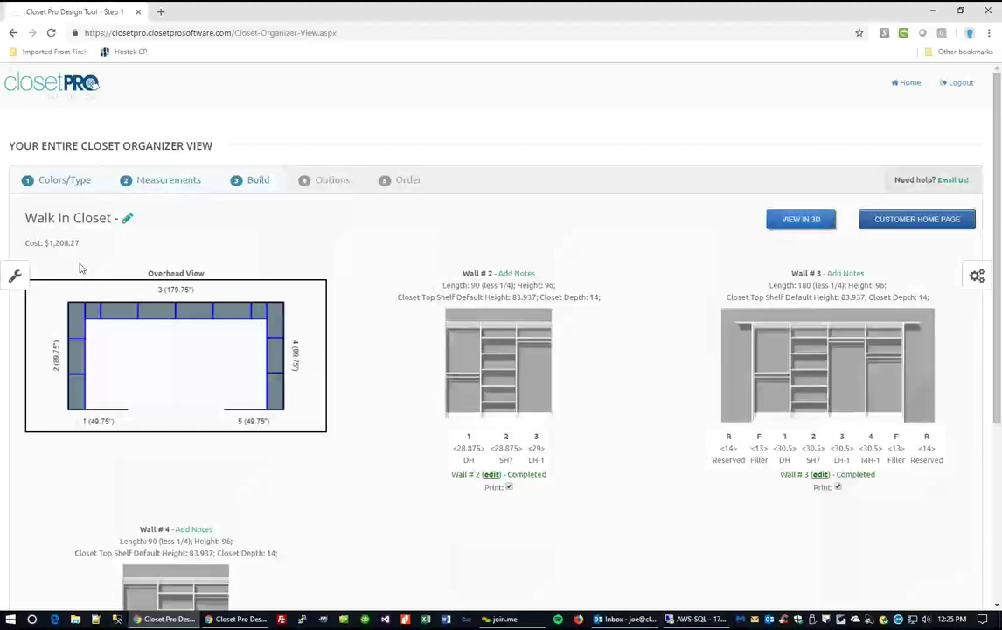
{"action": "scroll", "coordinate": [602, 418], "scroll_direction": "down", "scroll_amount": 2}
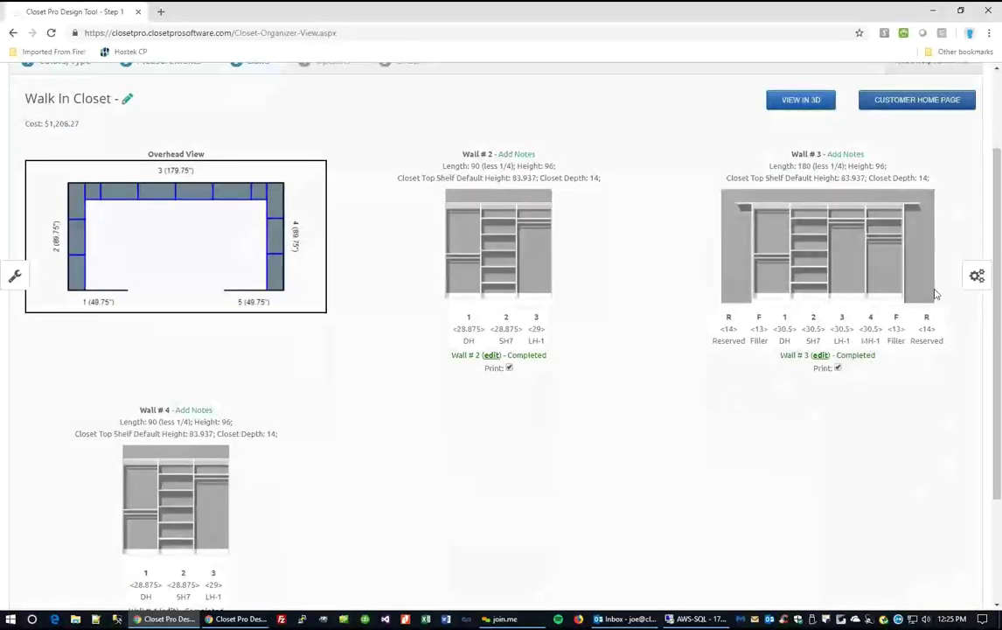
{"action": "left_click", "coordinate": [977, 275]}
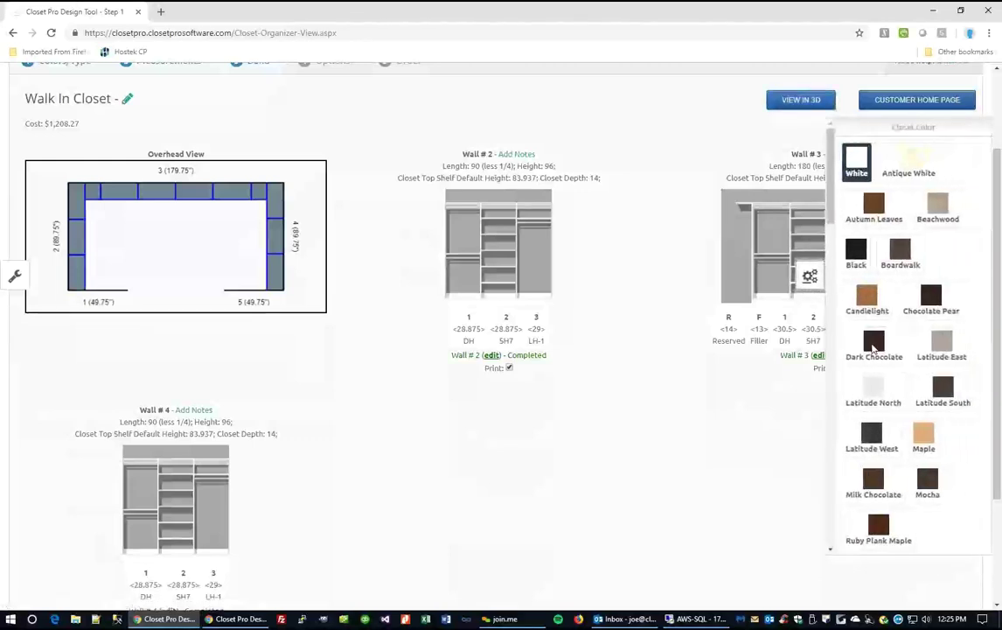
{"action": "left_click", "coordinate": [873, 347]}
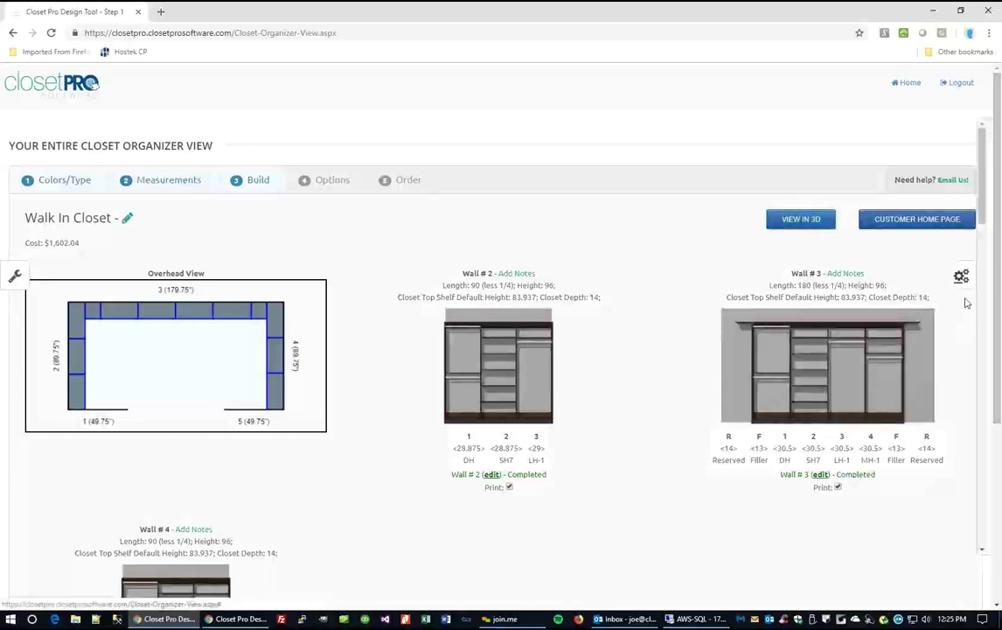
Change the organizer type from floor-standing to wall-mounted.
{"action": "left_click", "coordinate": [962, 277]}
{"action": "scroll", "coordinate": [951, 325], "scroll_direction": "down", "scroll_amount": 6}
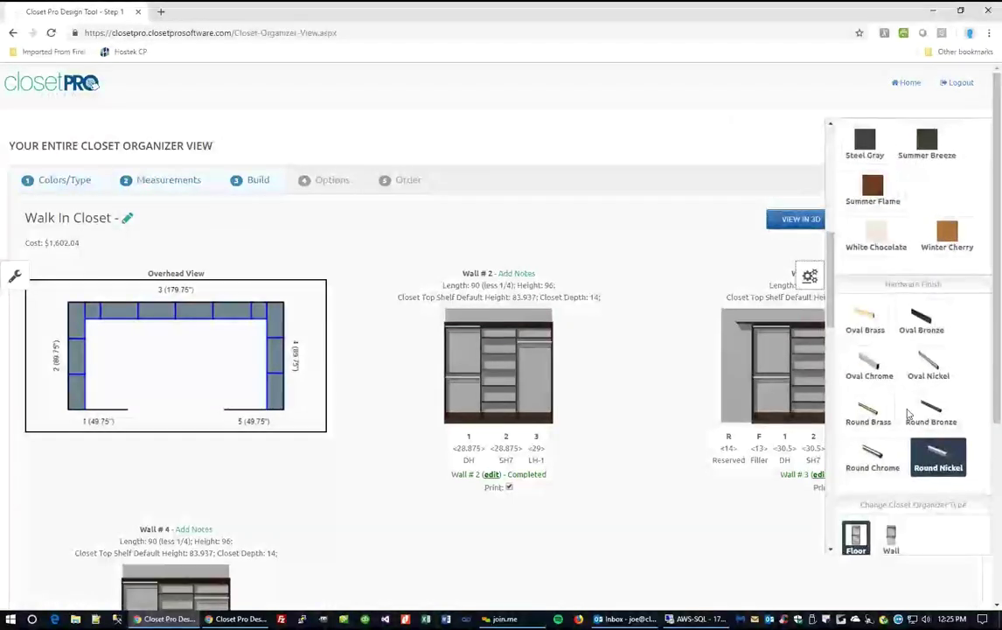
{"action": "scroll", "coordinate": [914, 411], "scroll_direction": "down", "scroll_amount": 3}
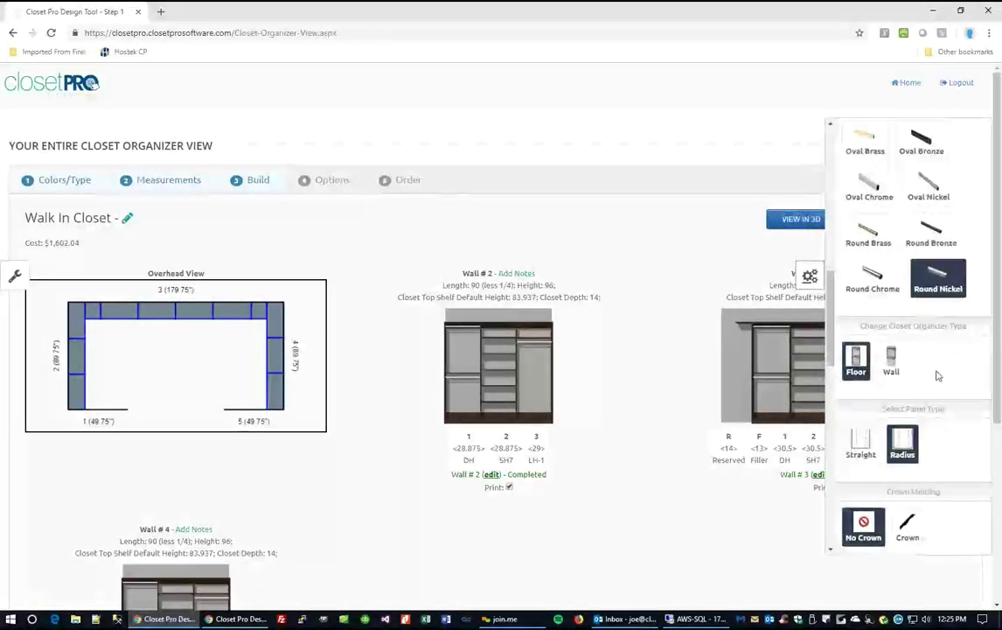
{"action": "scroll", "coordinate": [937, 376], "scroll_direction": "down", "scroll_amount": 3}
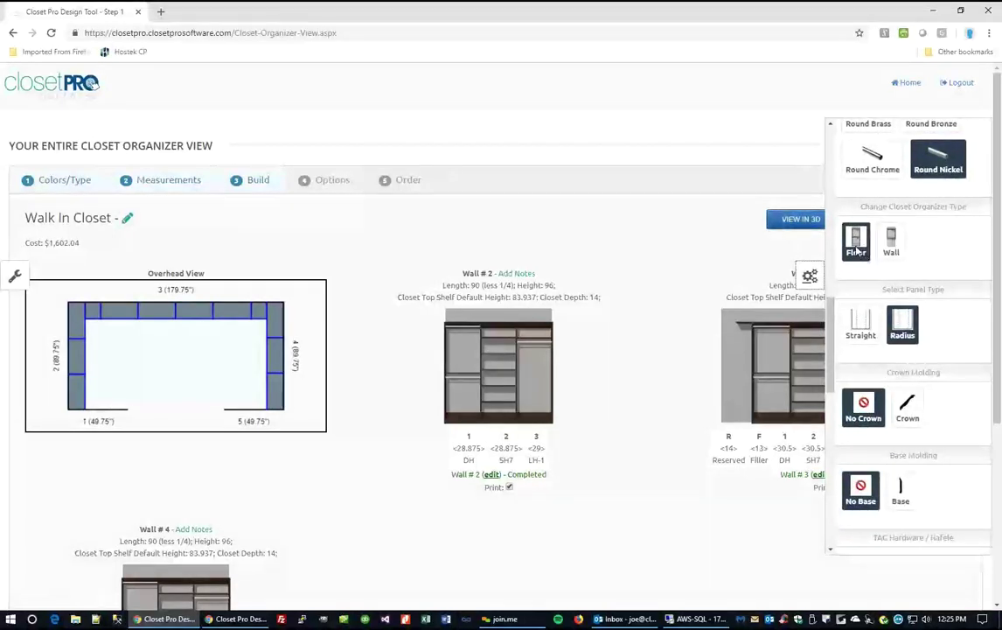
{"action": "left_click", "coordinate": [893, 243]}
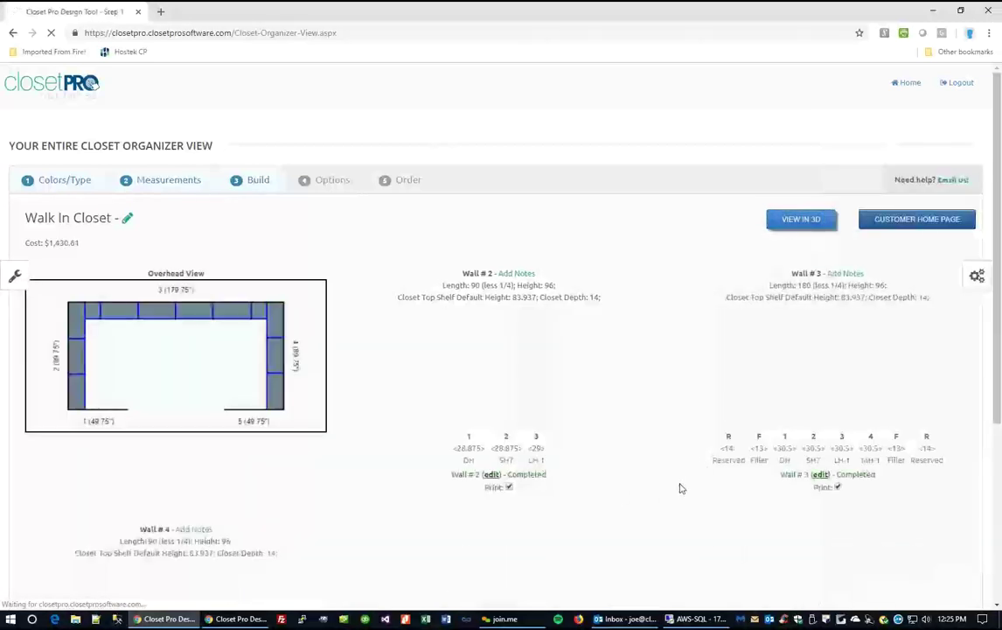
{"action": "scroll", "coordinate": [615, 435], "scroll_direction": "down", "scroll_amount": 2}
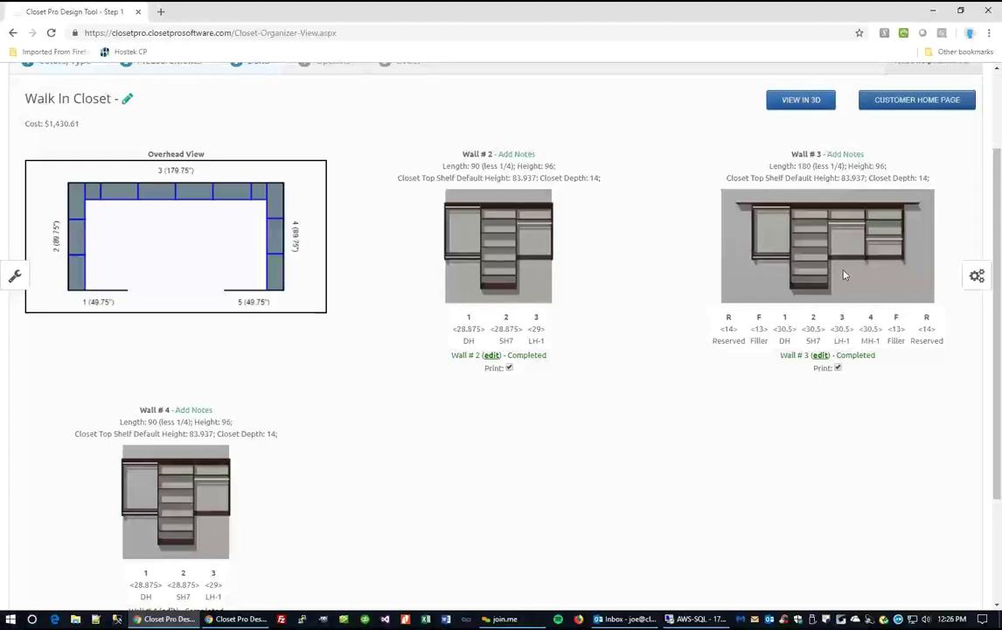
Switch the panel type from Radius to Straight.
{"action": "left_click", "coordinate": [977, 277]}
{"action": "scroll", "coordinate": [923, 319], "scroll_direction": "down", "scroll_amount": 10}
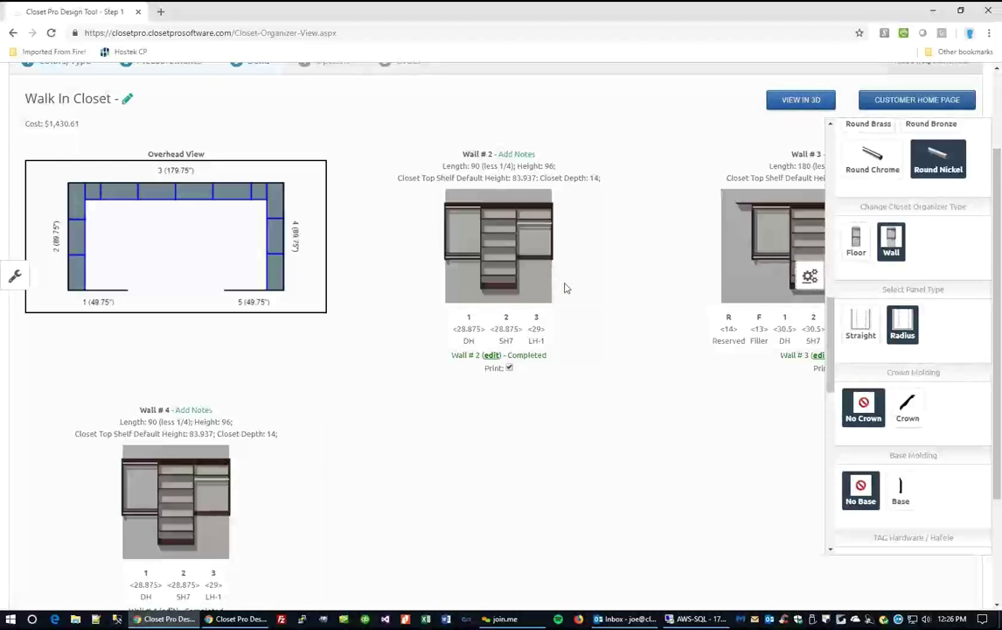
{"action": "left_click", "coordinate": [861, 324]}
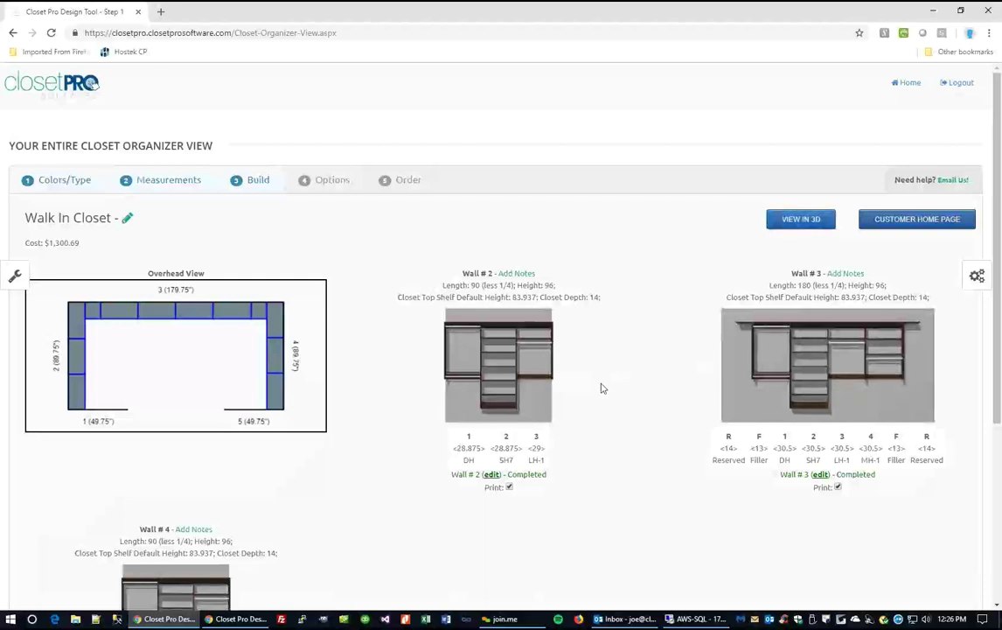
{"action": "scroll", "coordinate": [636, 398], "scroll_direction": "down", "scroll_amount": 2}
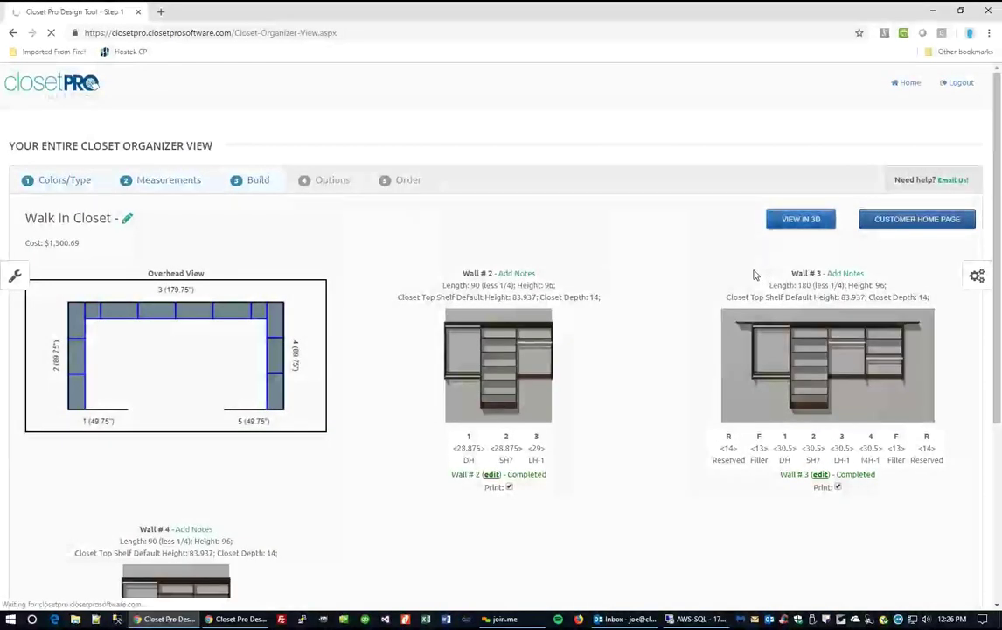
{"action": "scroll", "coordinate": [544, 359], "scroll_direction": "down", "scroll_amount": 3}
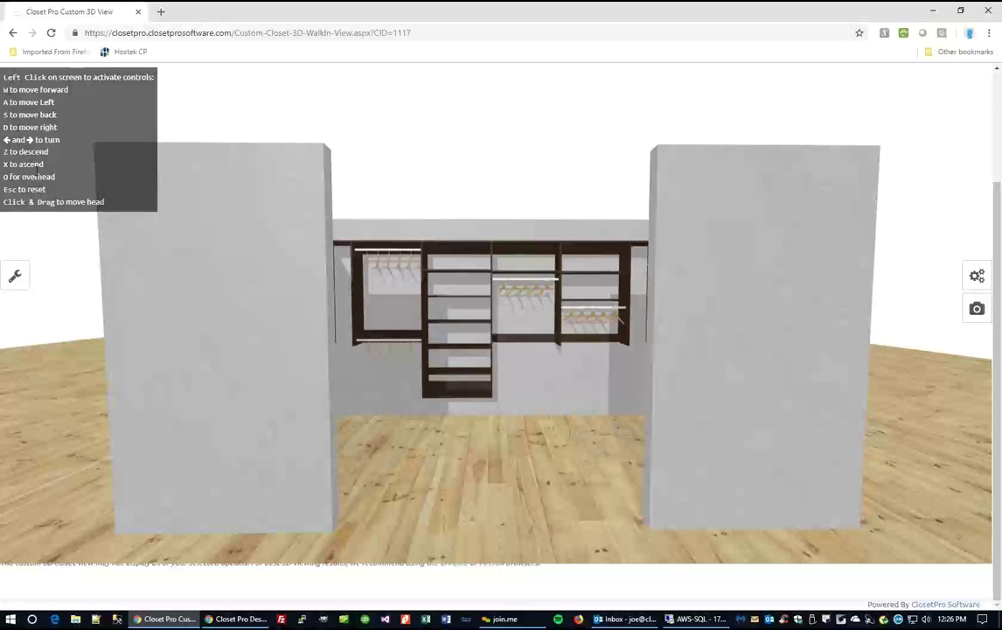
{"action": "left_click", "coordinate": [515, 399]}
{"action": "key", "text": "w"}
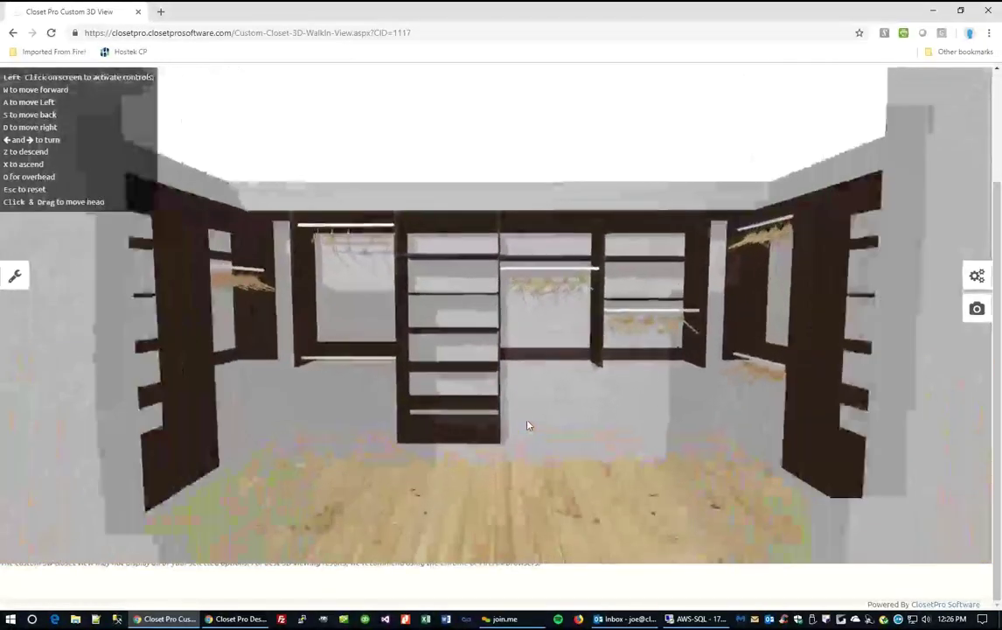
{"action": "key", "text": "w"}
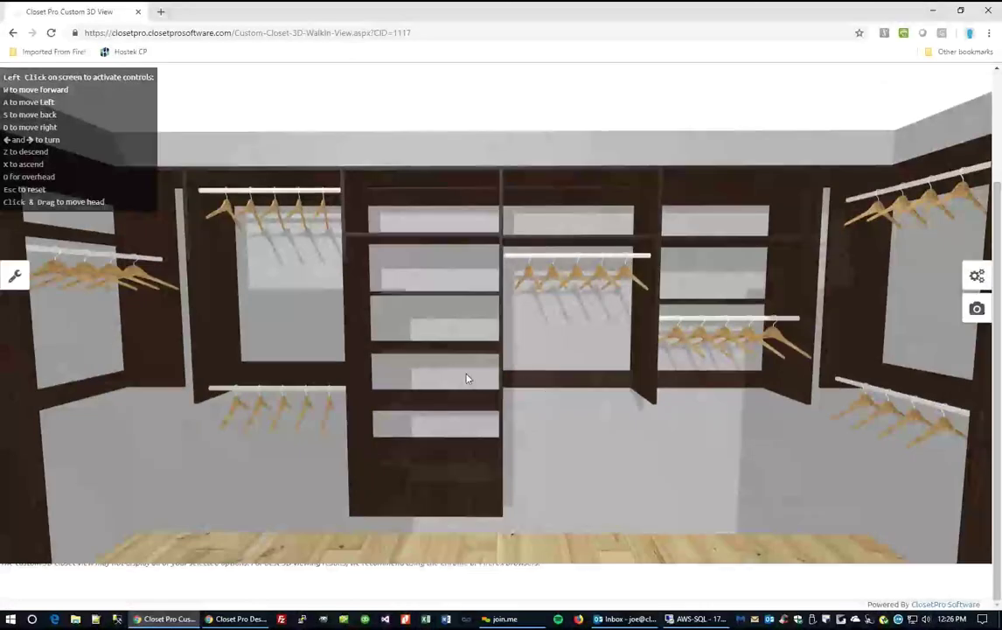
{"action": "key", "text": "z"}
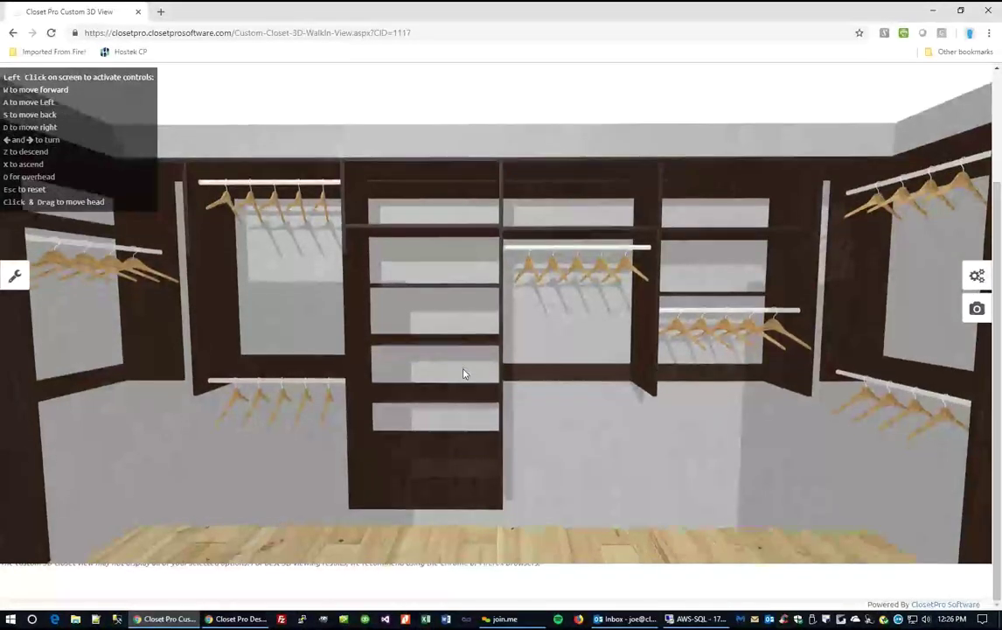
{"action": "key", "text": "z"}
{"action": "key", "text": "x"}
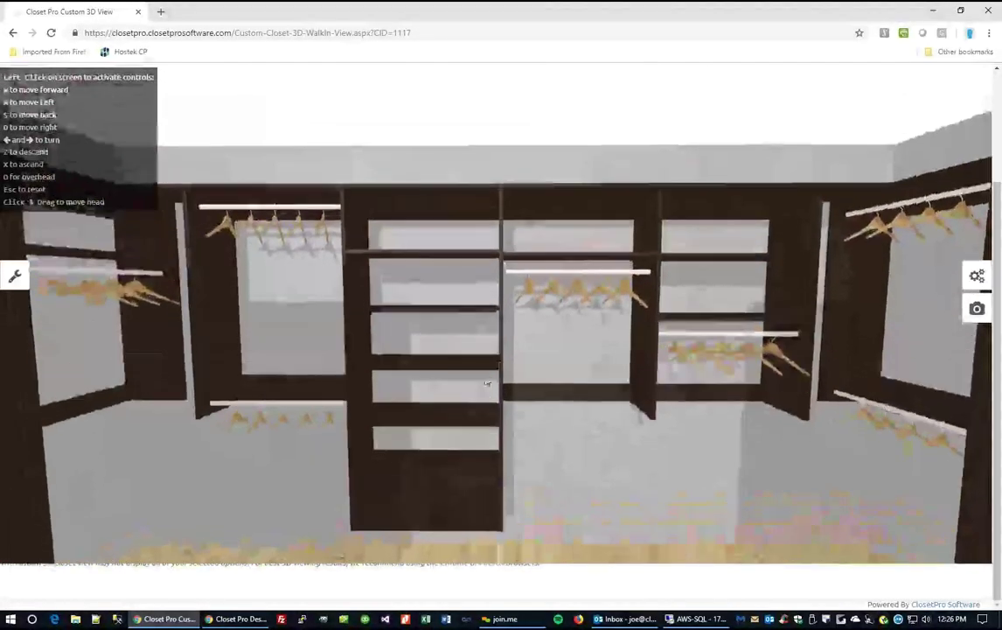
{"action": "key", "text": "Left"}
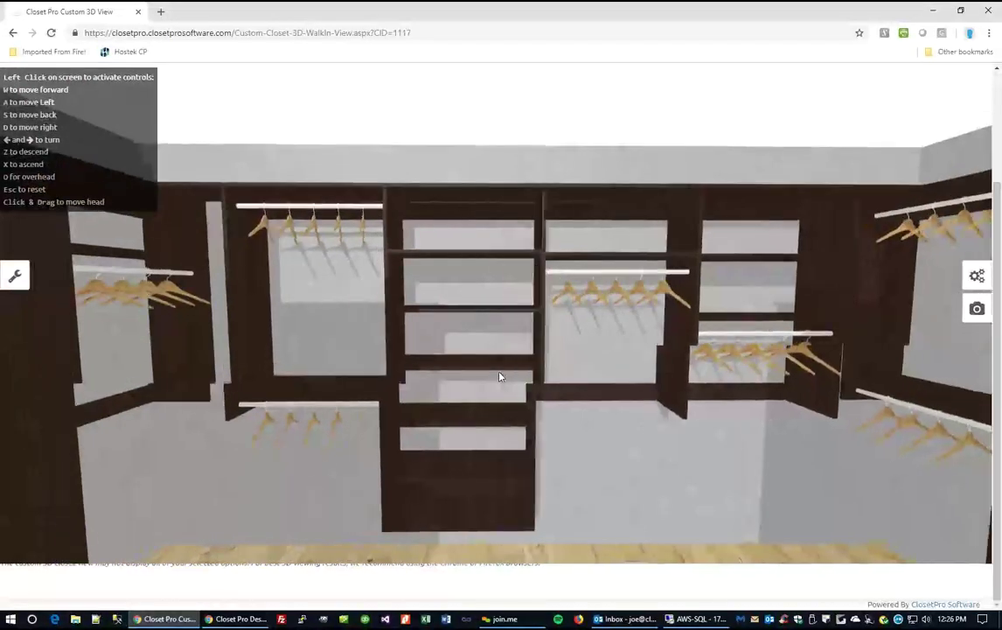
{"action": "key", "text": "Right"}
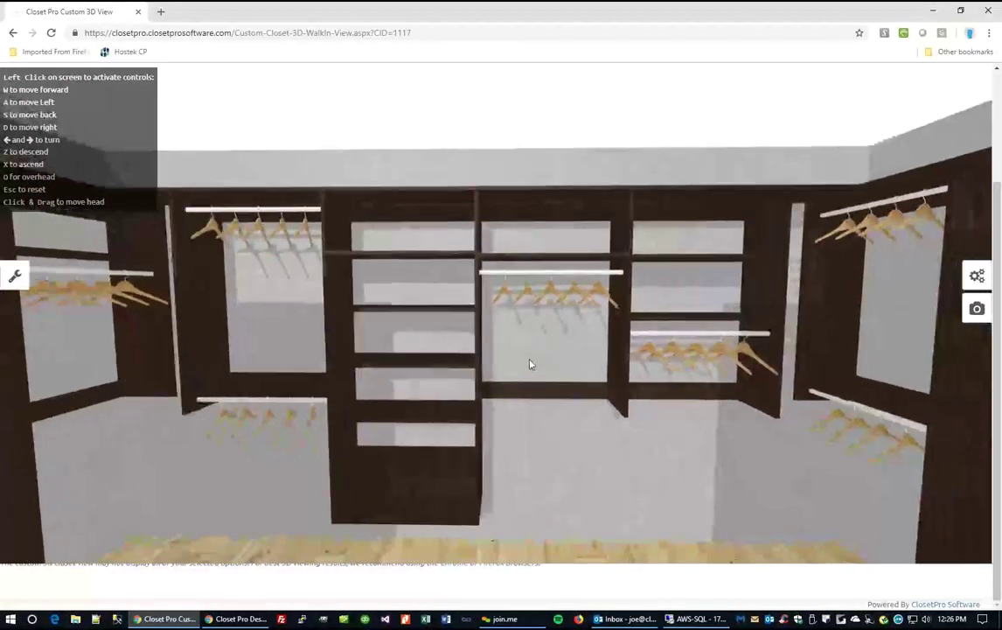
{"action": "key", "text": "s"}
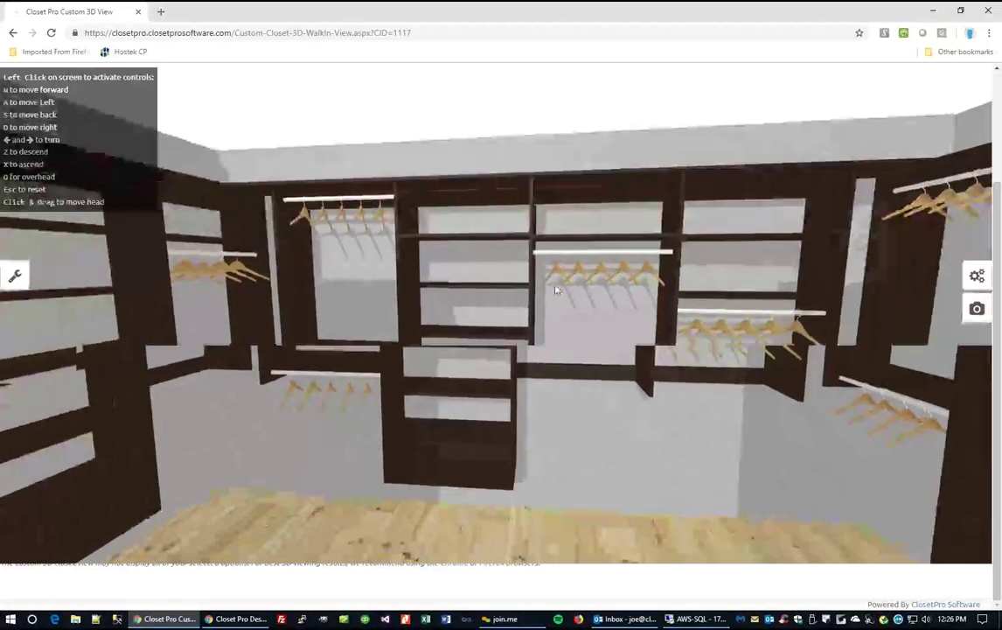
{"action": "left_click_drag", "start_coordinate": [557, 286], "coordinate": [402, 341]}
{"action": "key", "text": "Escape"}
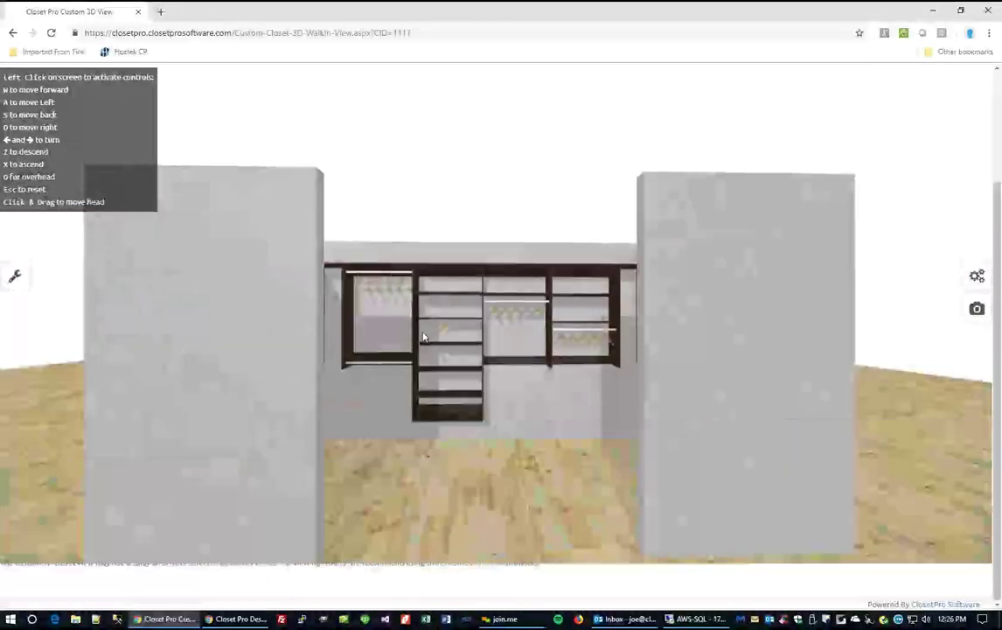
{"action": "scroll", "coordinate": [217, 271], "scroll_direction": "up", "scroll_amount": 2}
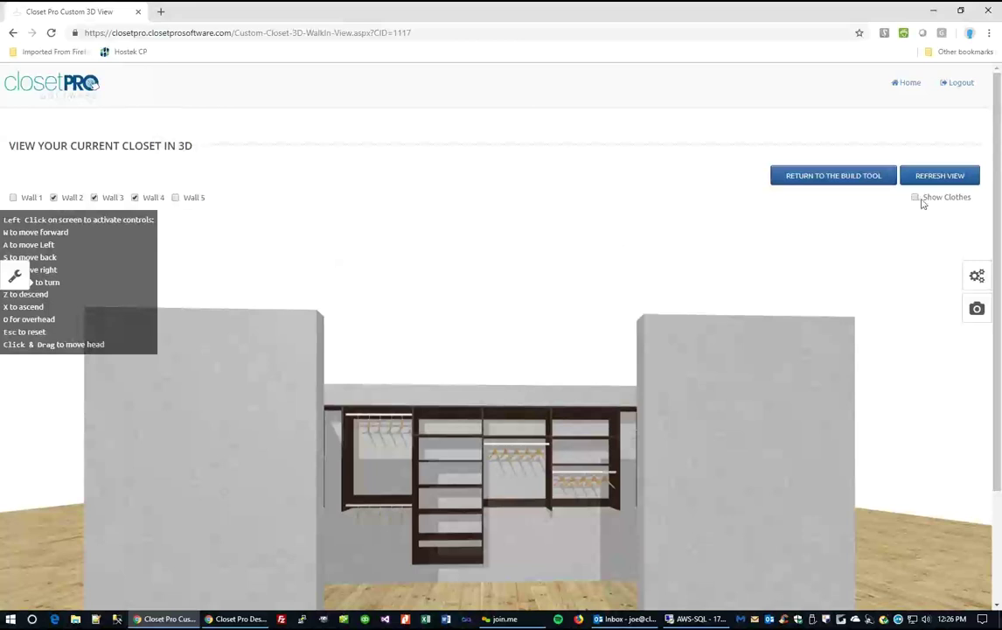
Refresh the 3D closet with clothes shown and give it a Wood 3 floor.
{"action": "left_click", "coordinate": [933, 179]}
{"action": "scroll", "coordinate": [510, 428], "scroll_direction": "down", "scroll_amount": 2}
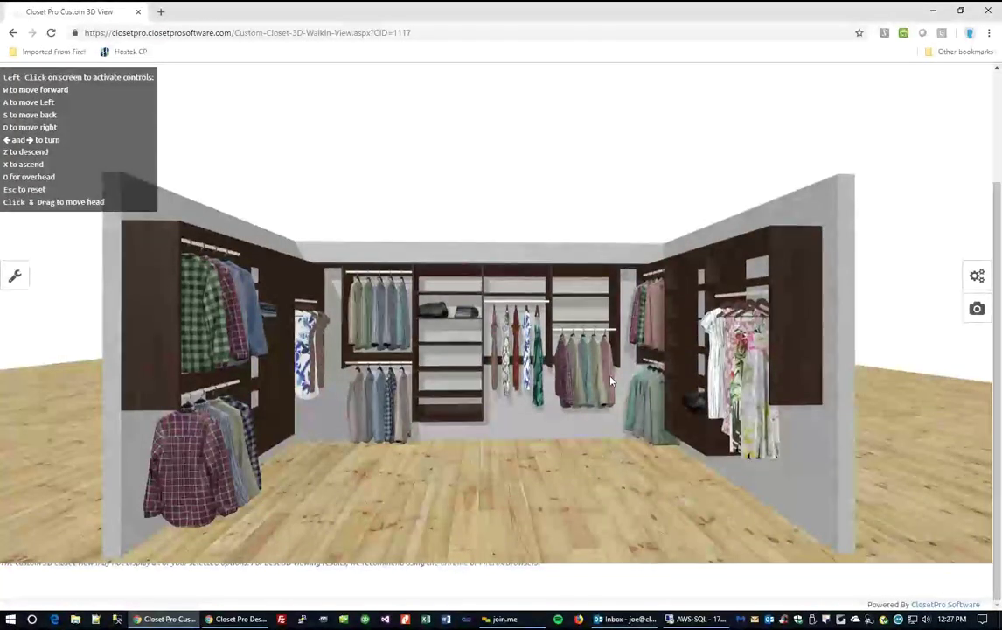
{"action": "left_click", "coordinate": [978, 278]}
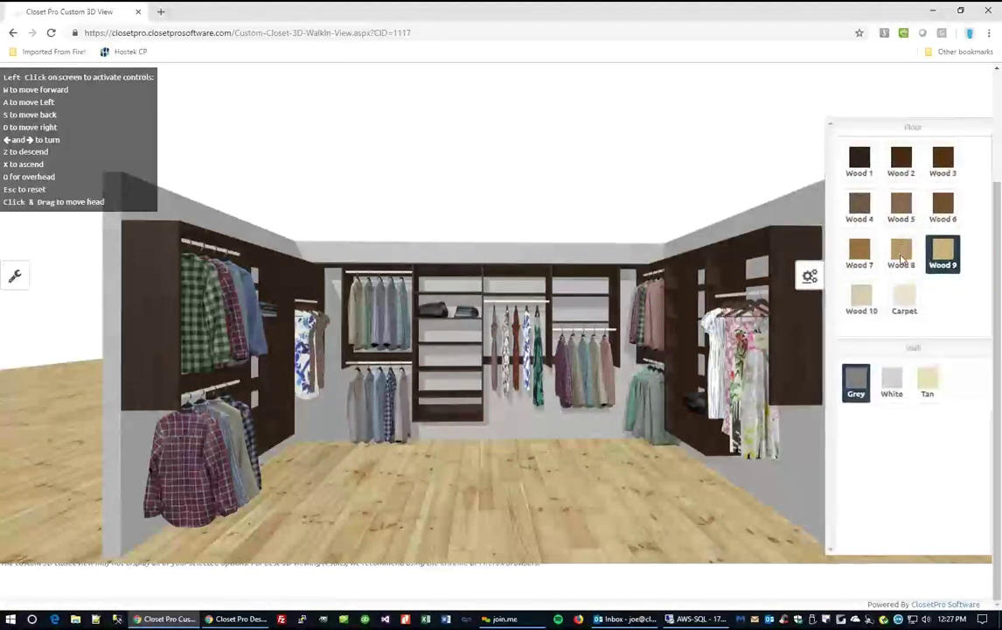
{"action": "left_click", "coordinate": [860, 207]}
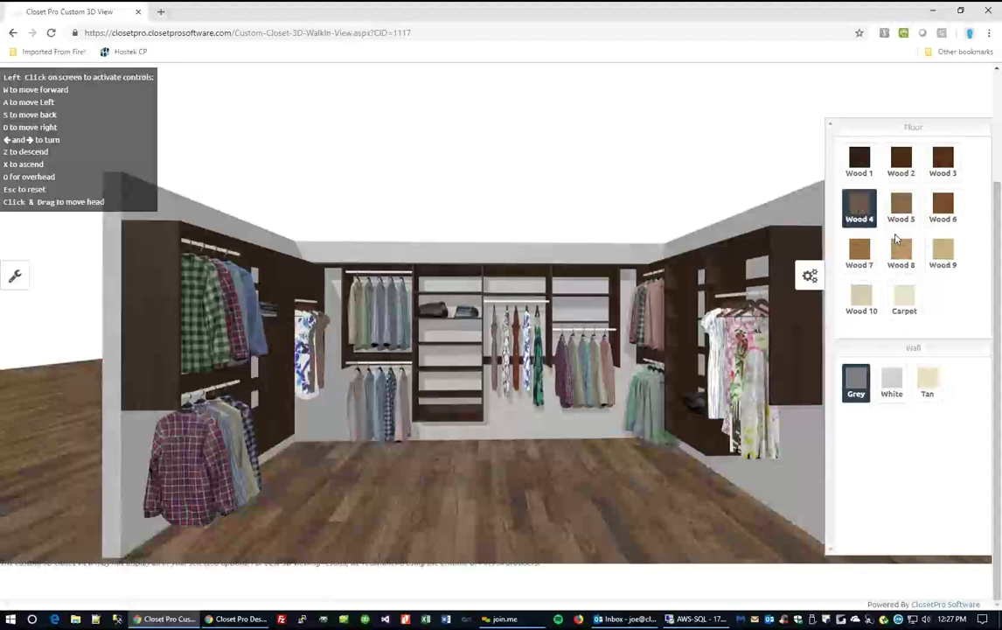
{"action": "left_click", "coordinate": [952, 164]}
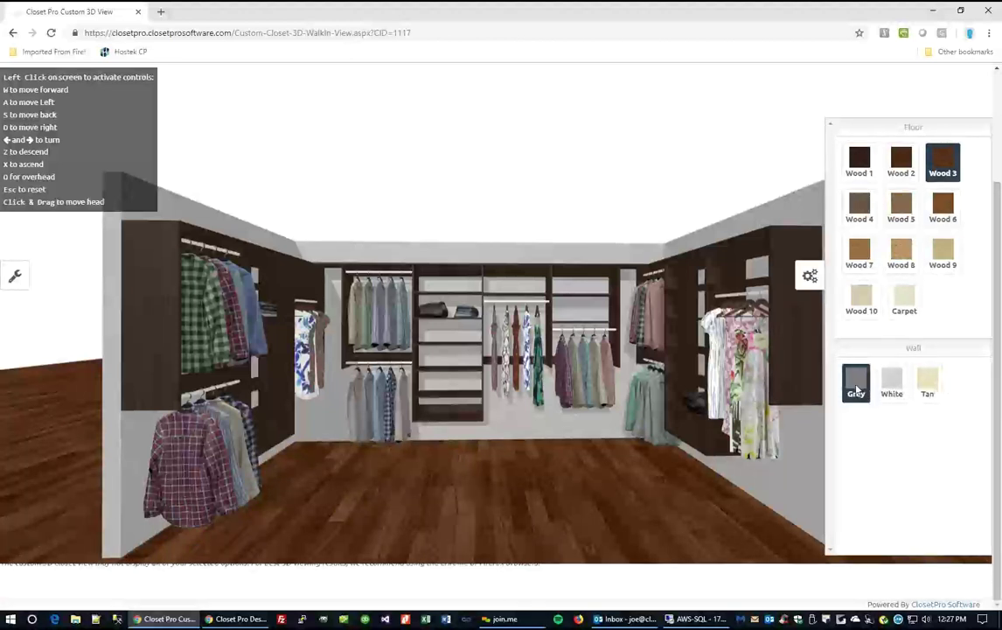
Set the wall colour to Tan and close the floor and wall colour choices.
{"action": "left_click", "coordinate": [903, 385]}
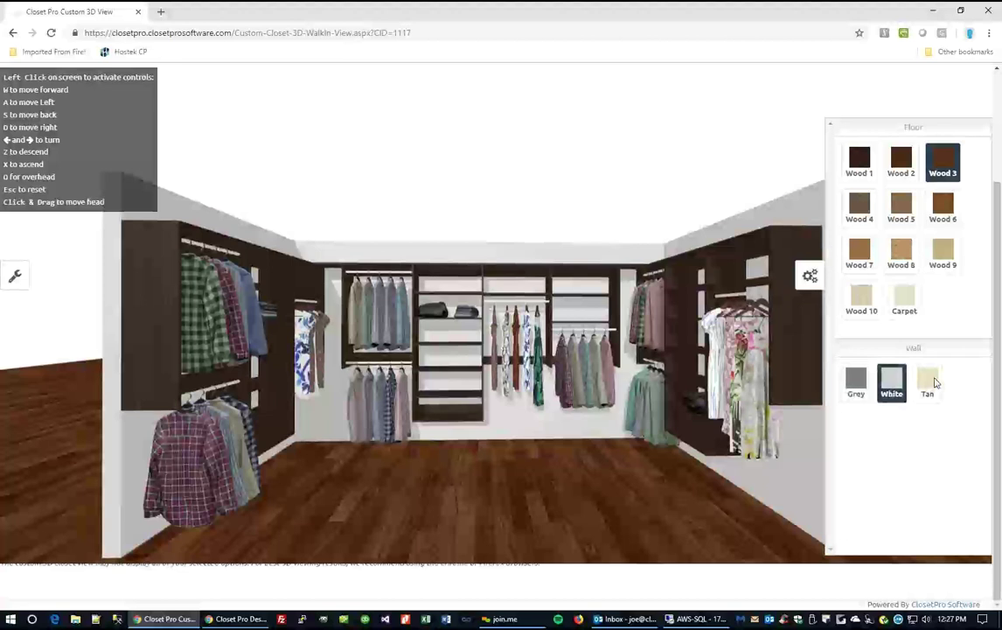
{"action": "left_click", "coordinate": [932, 382]}
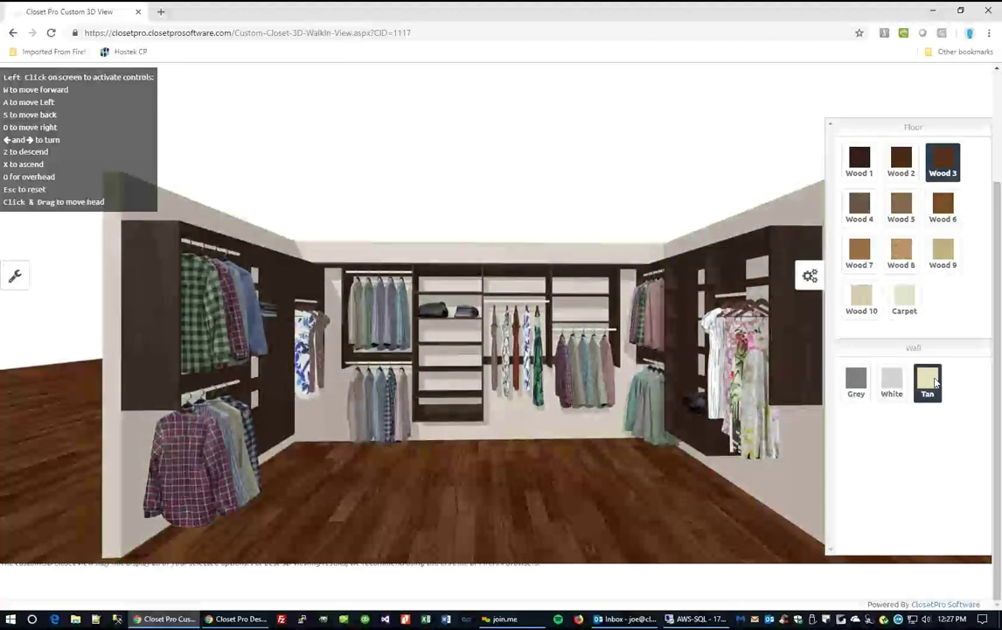
{"action": "left_click", "coordinate": [810, 277]}
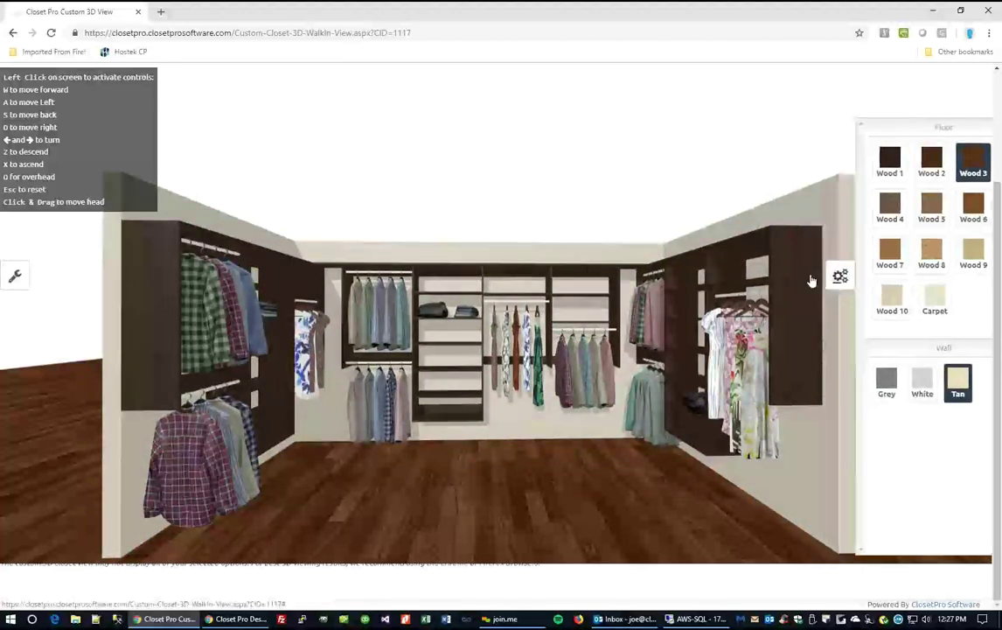
{"action": "left_click", "coordinate": [14, 280]}
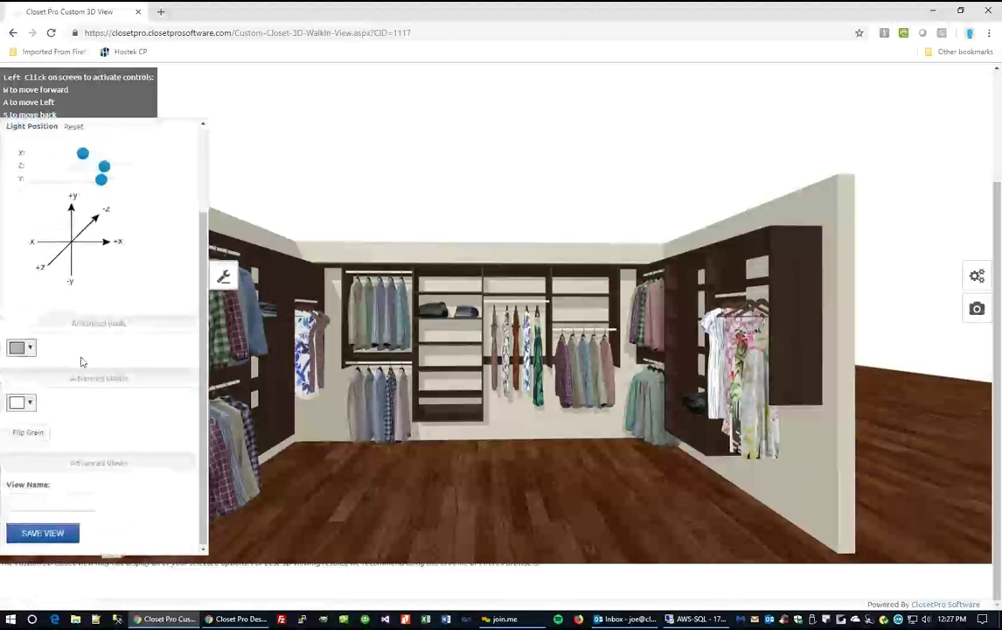
Apply a custom pale light-blue wall colour, leave the floor grain unchanged, and close the panel.
{"action": "left_click", "coordinate": [29, 349]}
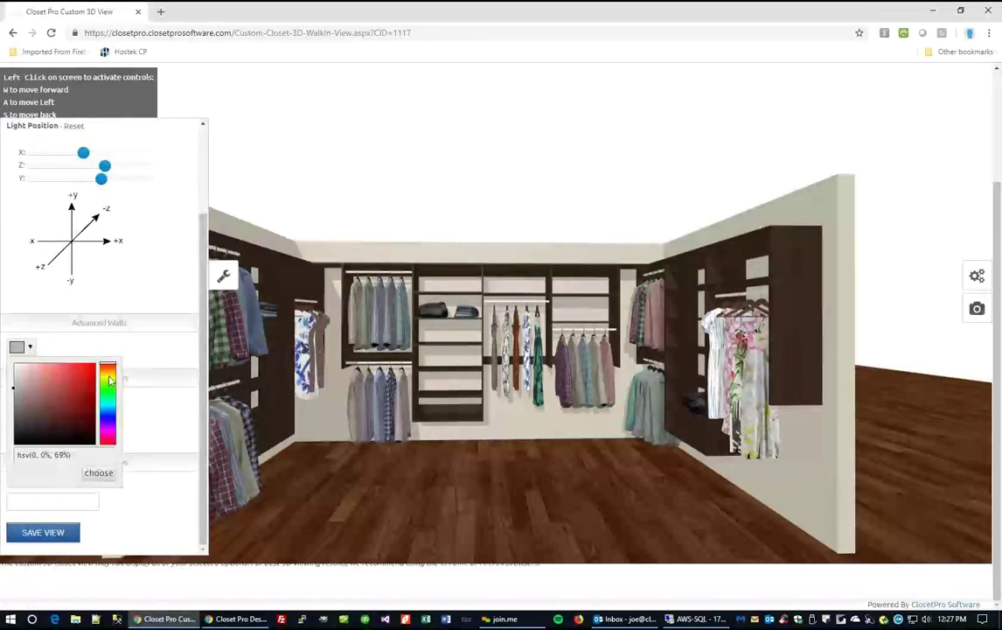
{"action": "left_click", "coordinate": [108, 406]}
{"action": "left_click_drag", "start_coordinate": [34, 385], "coordinate": [26, 372]}
{"action": "left_click", "coordinate": [99, 472]}
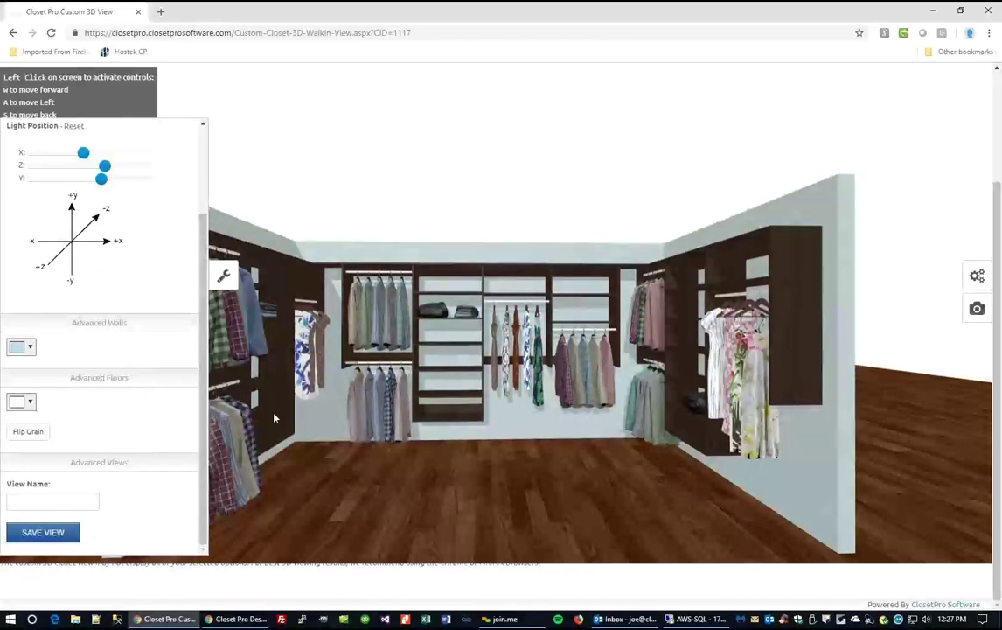
{"action": "left_click", "coordinate": [15, 434]}
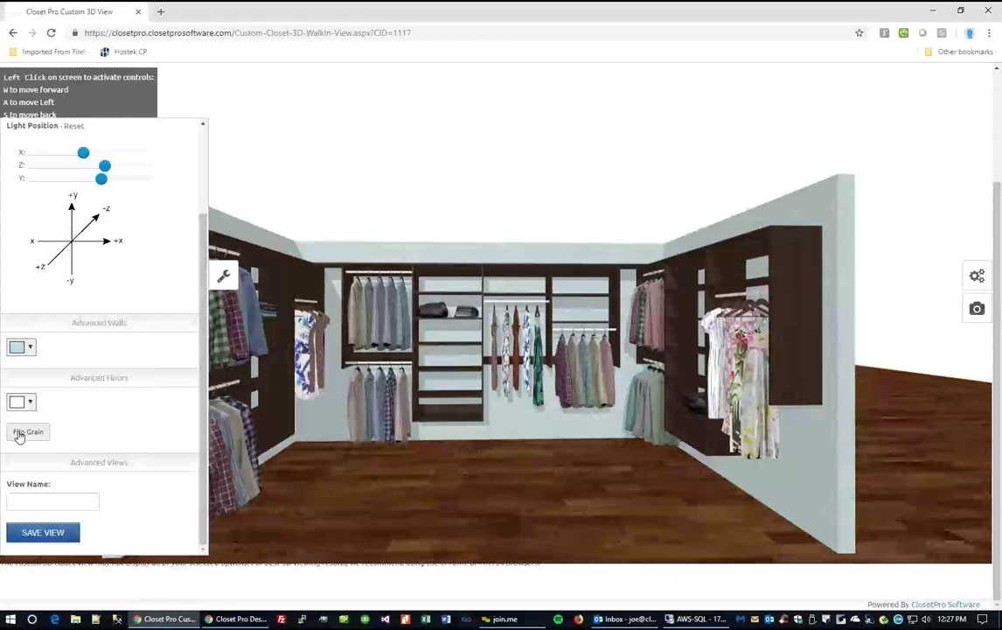
{"action": "left_click", "coordinate": [18, 435]}
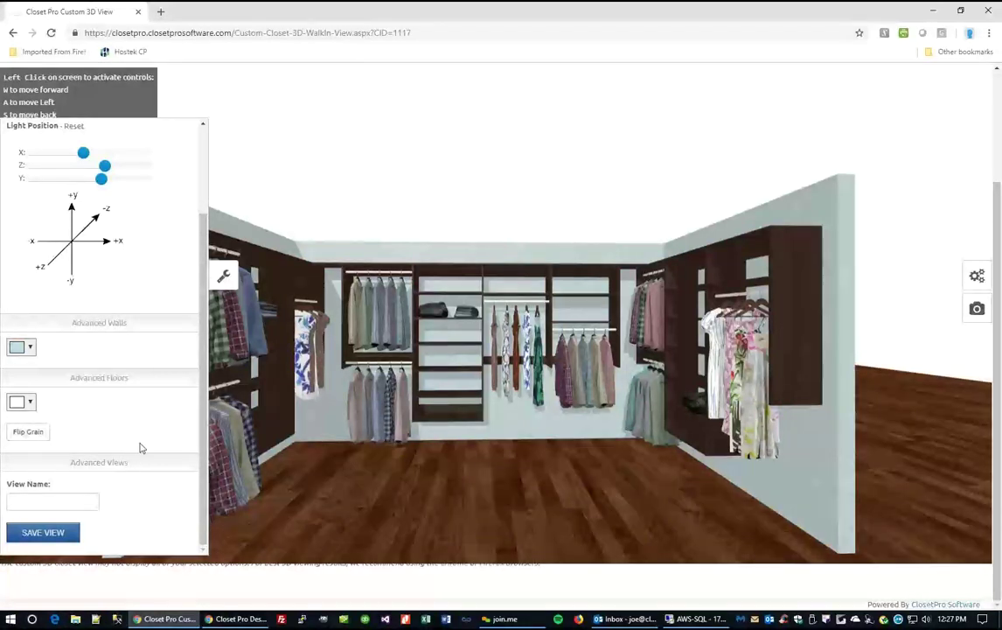
{"action": "left_click", "coordinate": [224, 277]}
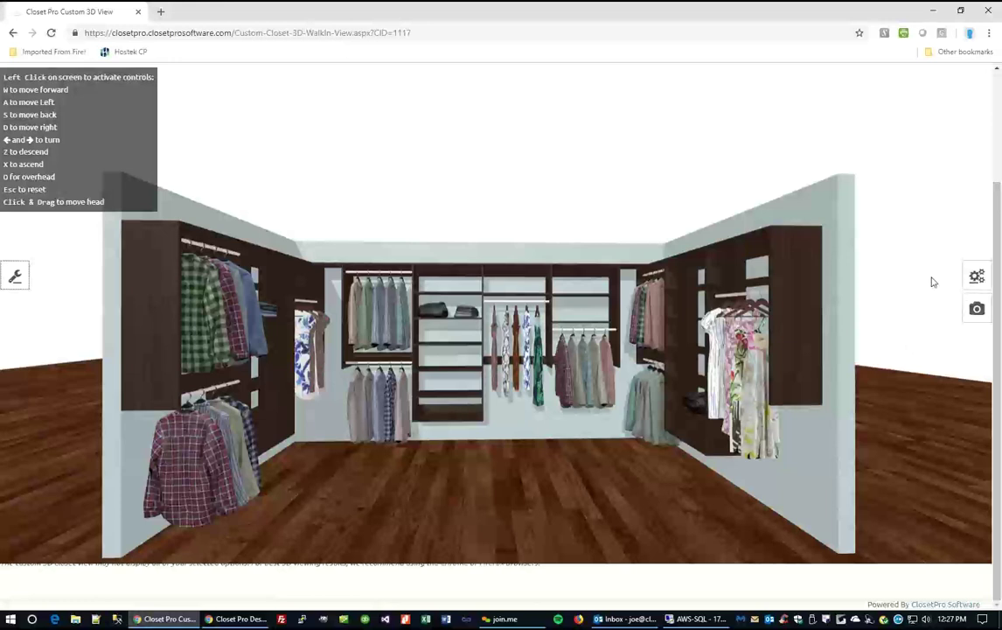
{"action": "scroll", "coordinate": [934, 281], "scroll_direction": "up", "scroll_amount": 4}
{"action": "left_click", "coordinate": [818, 175]}
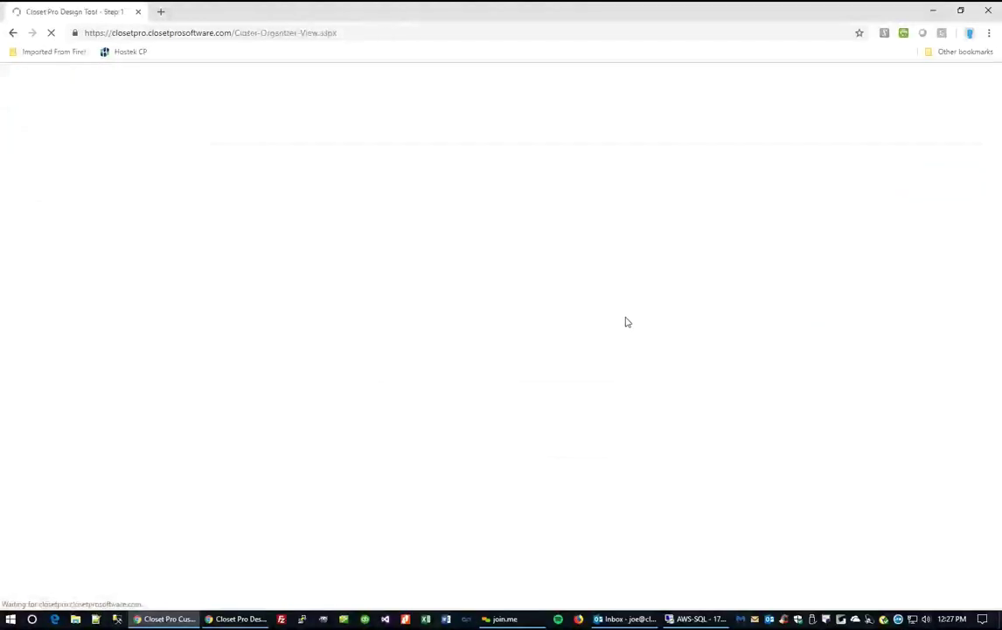
{"action": "scroll", "coordinate": [662, 331], "scroll_direction": "down", "scroll_amount": 2}
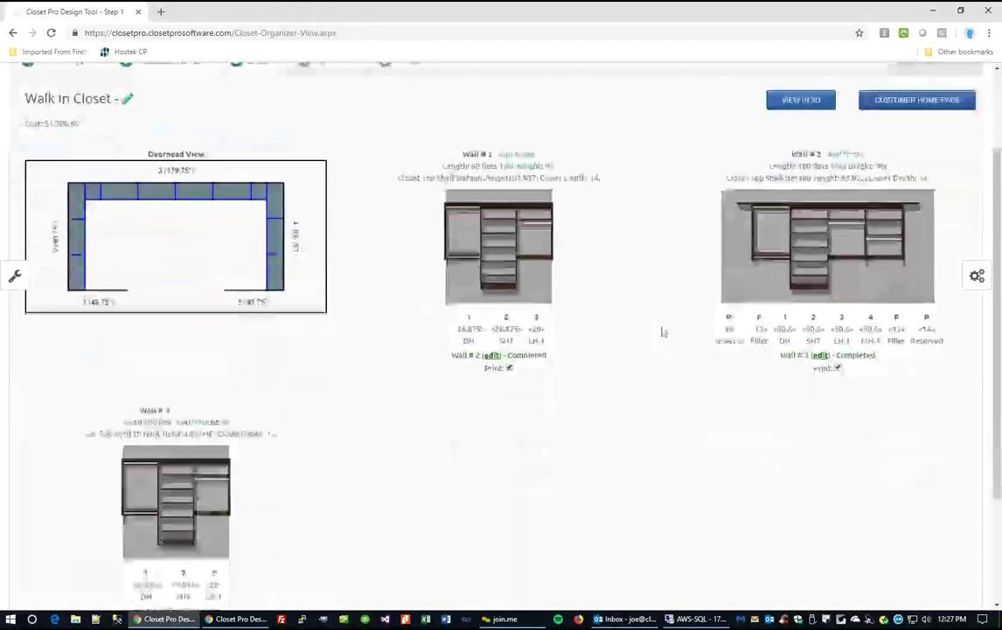
{"action": "left_click", "coordinate": [976, 277]}
{"action": "scroll", "coordinate": [929, 298], "scroll_direction": "down", "scroll_amount": 5}
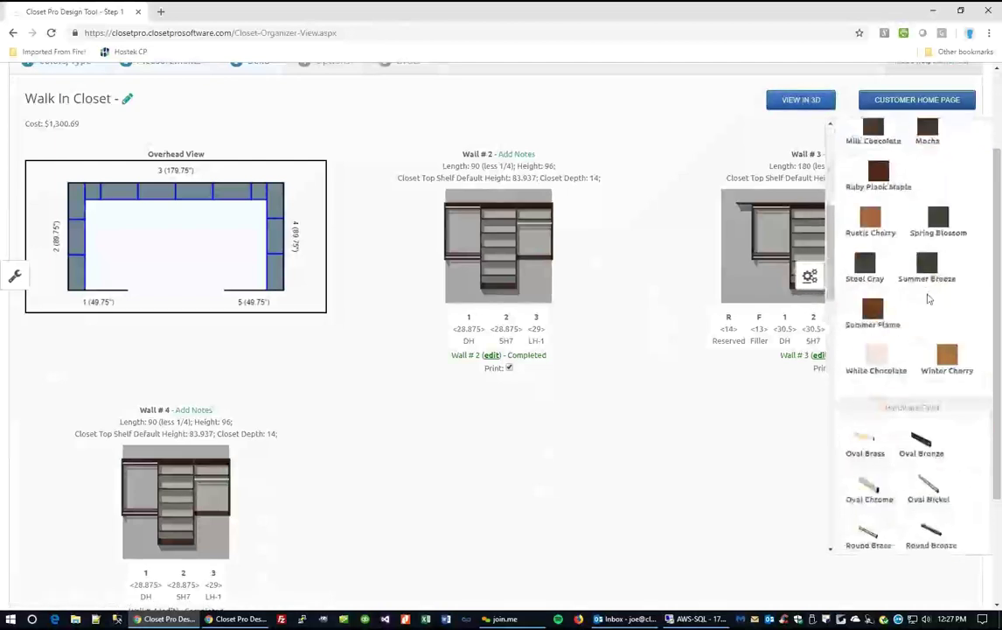
{"action": "scroll", "coordinate": [929, 299], "scroll_direction": "down", "scroll_amount": 10}
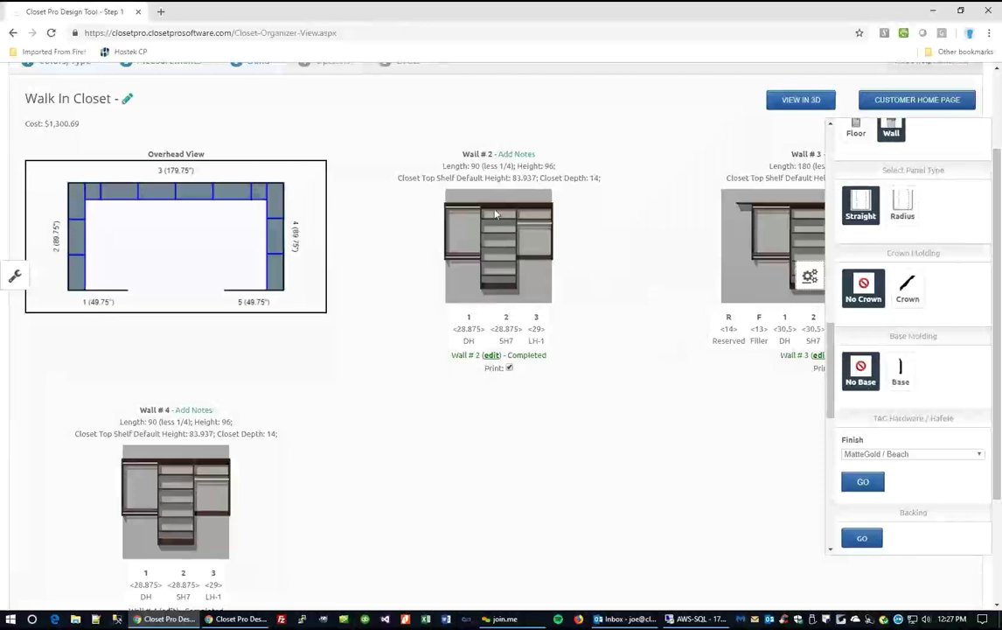
{"action": "left_click", "coordinate": [908, 291]}
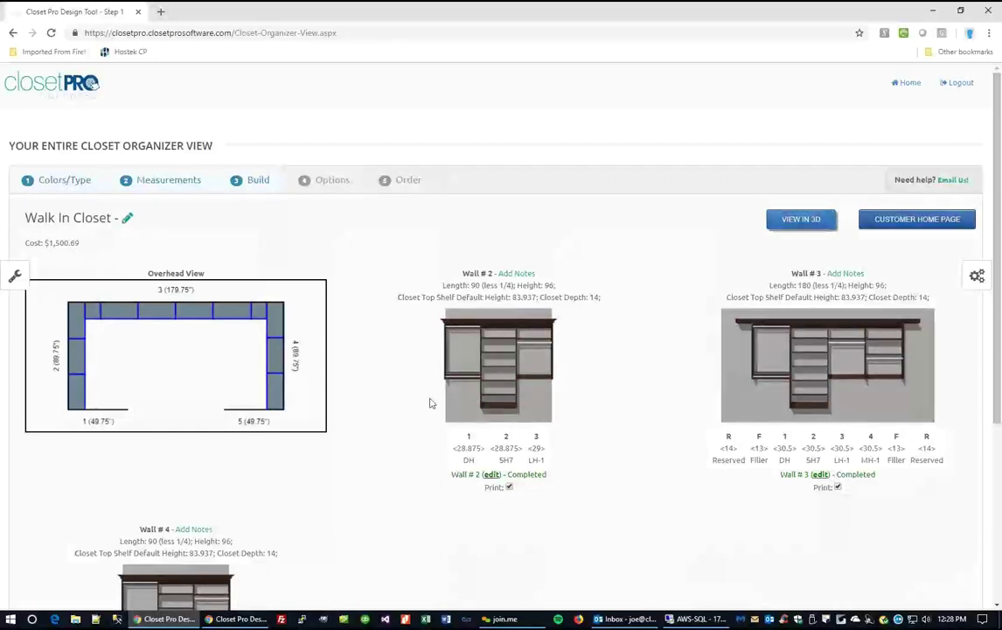
{"action": "scroll", "coordinate": [591, 428], "scroll_direction": "down", "scroll_amount": 2}
{"action": "left_click", "coordinate": [796, 102]}
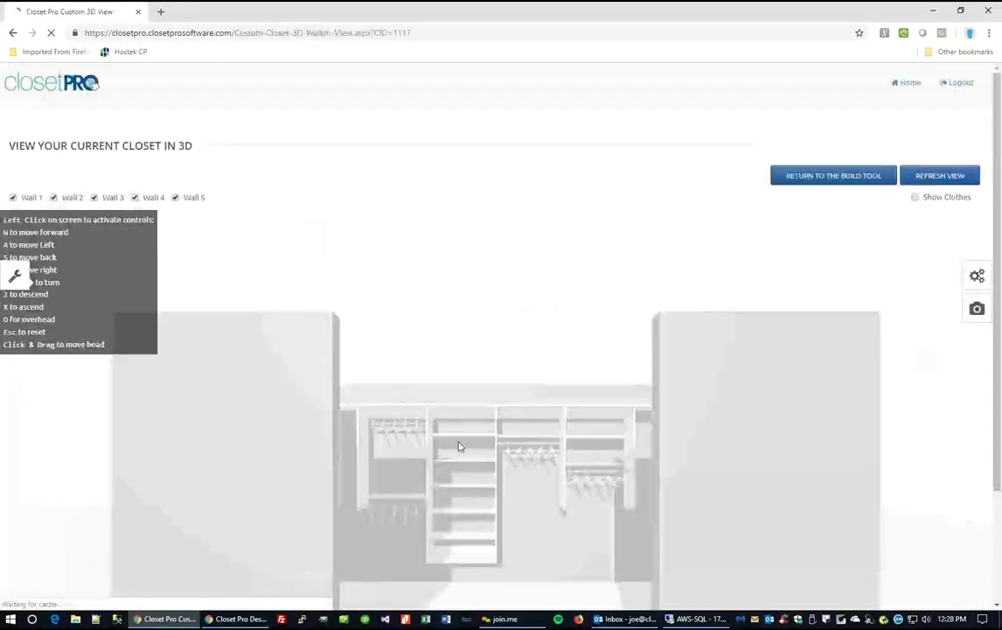
{"action": "left_click", "coordinate": [476, 451]}
{"action": "key", "text": "w"}
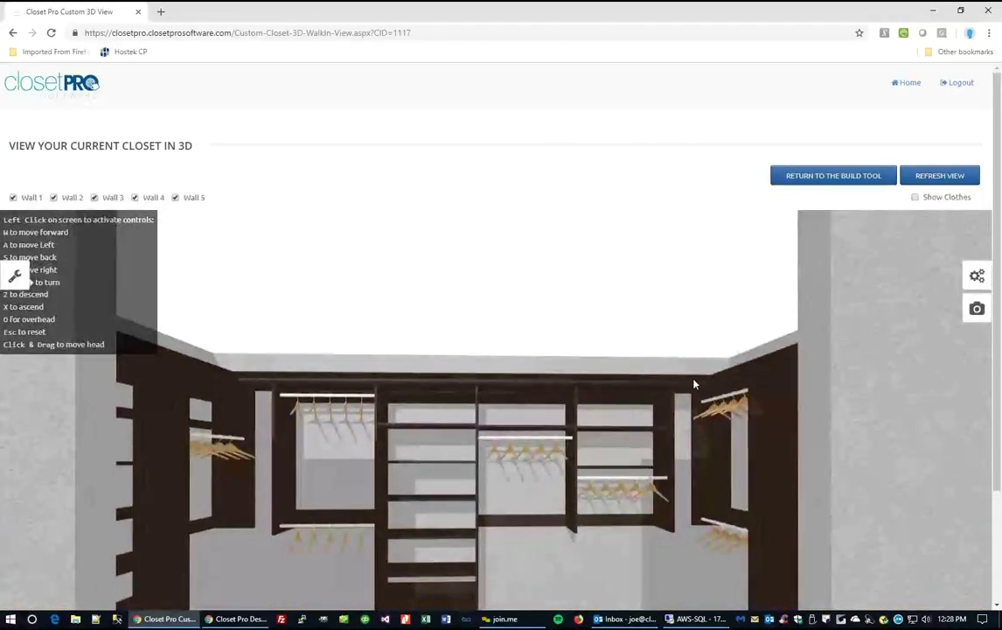
{"action": "left_click", "coordinate": [835, 177]}
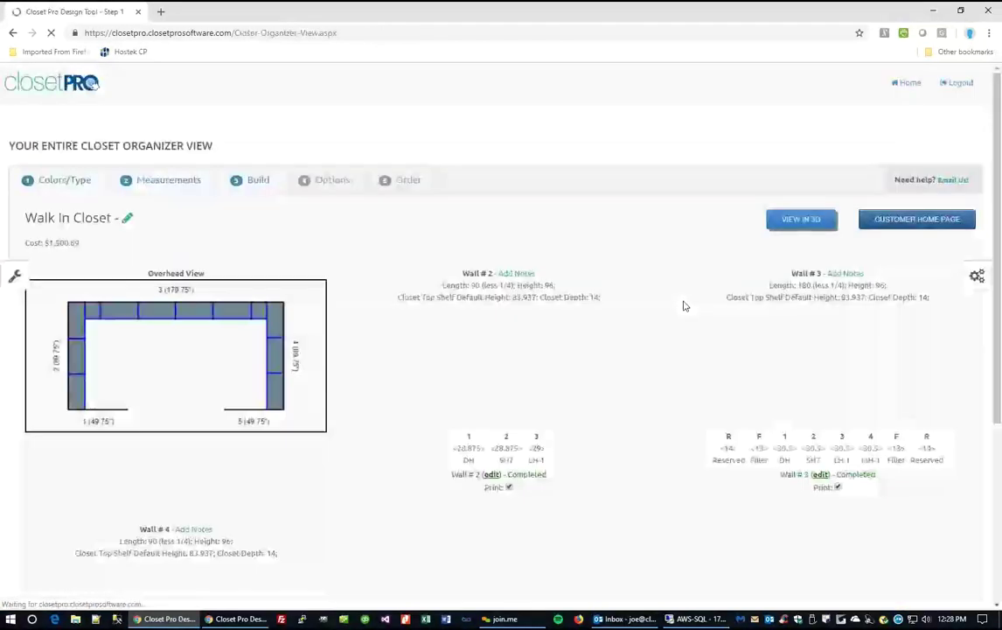
Review the closet's Backing and drawer colour options without changing them.
{"action": "left_click", "coordinate": [977, 278]}
{"action": "scroll", "coordinate": [918, 442], "scroll_direction": "down", "scroll_amount": 10}
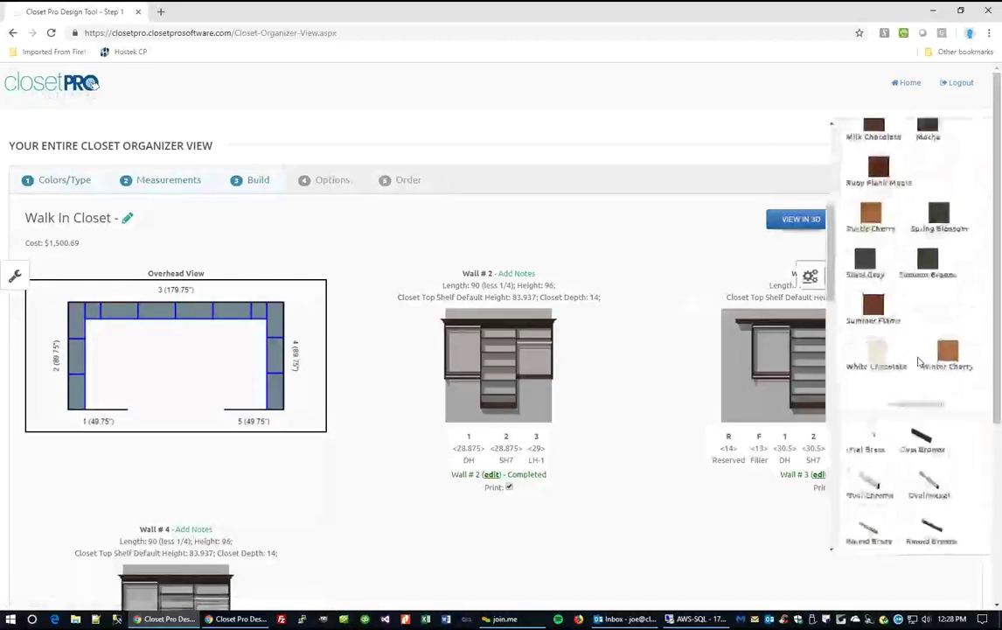
{"action": "scroll", "coordinate": [919, 442], "scroll_direction": "down", "scroll_amount": 5}
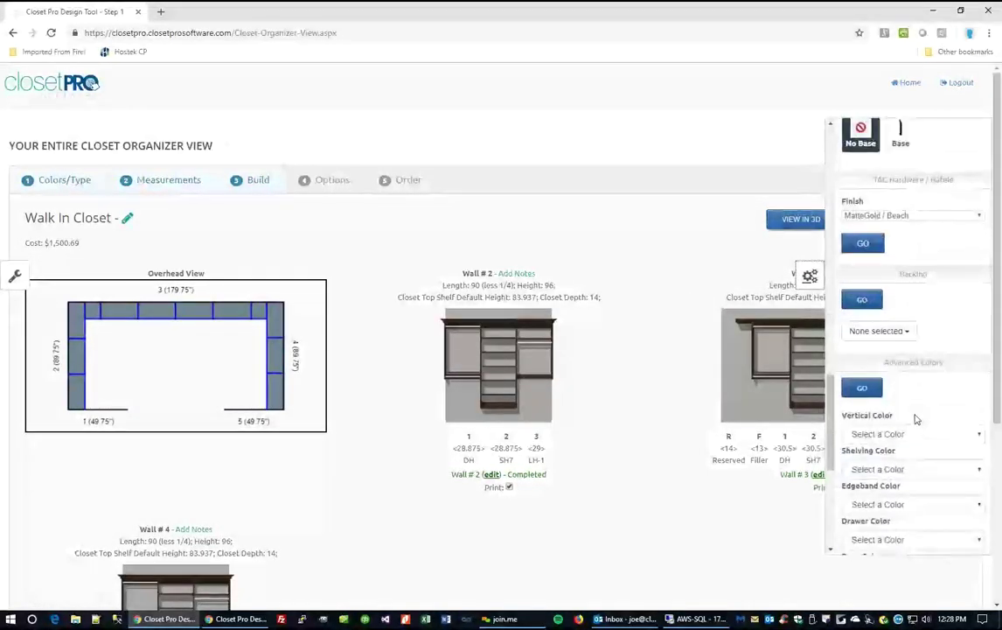
{"action": "left_click", "coordinate": [904, 332]}
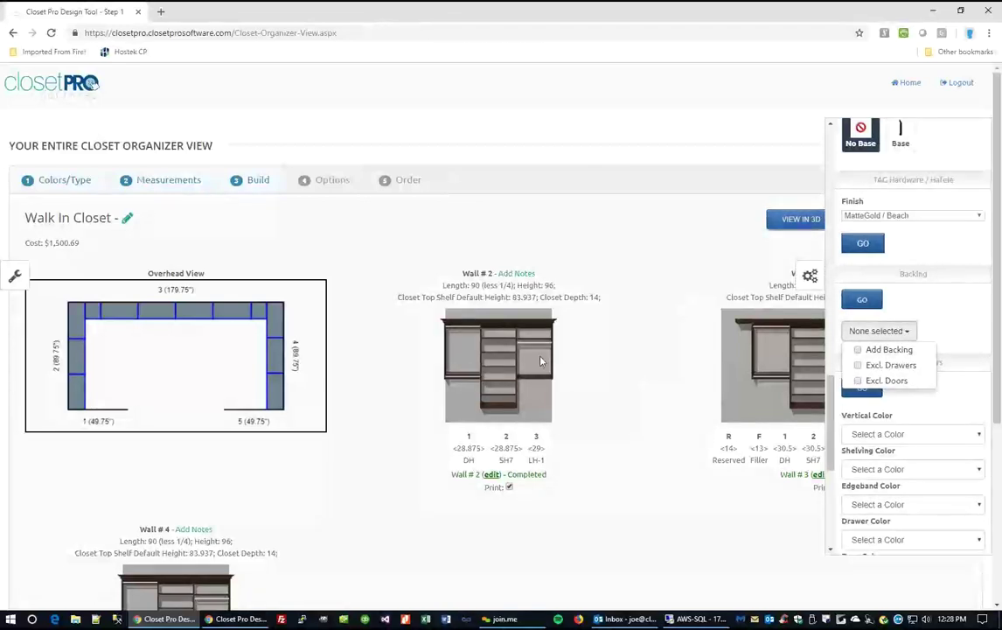
{"action": "scroll", "coordinate": [979, 335], "scroll_direction": "down", "scroll_amount": 1}
{"action": "scroll", "coordinate": [978, 335], "scroll_direction": "down", "scroll_amount": 1}
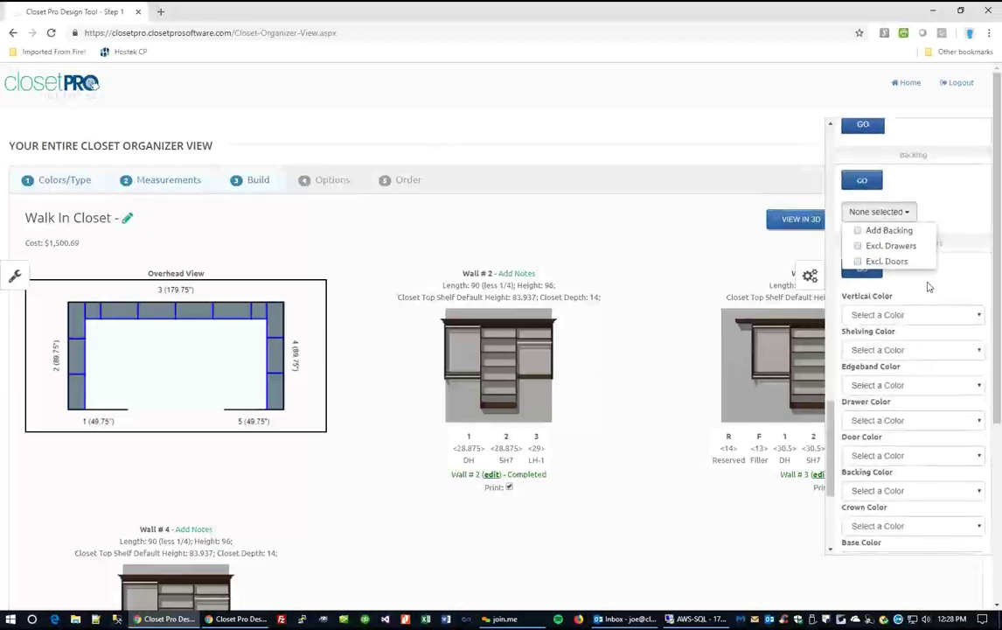
{"action": "left_click", "coordinate": [839, 293]}
{"action": "scroll", "coordinate": [933, 356], "scroll_direction": "down", "scroll_amount": 2}
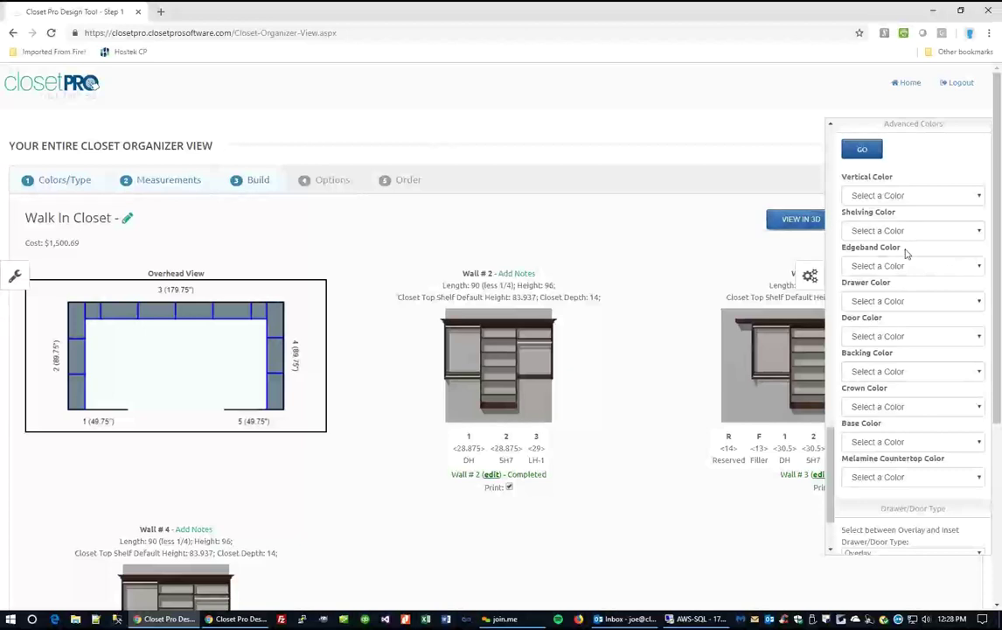
{"action": "left_click", "coordinate": [892, 300]}
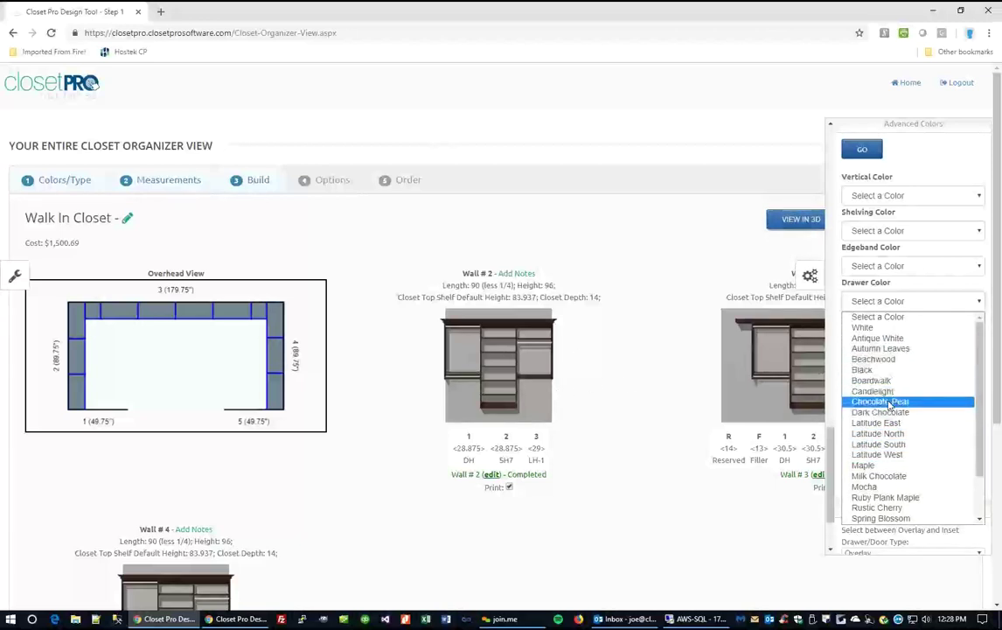
{"action": "left_click", "coordinate": [647, 311]}
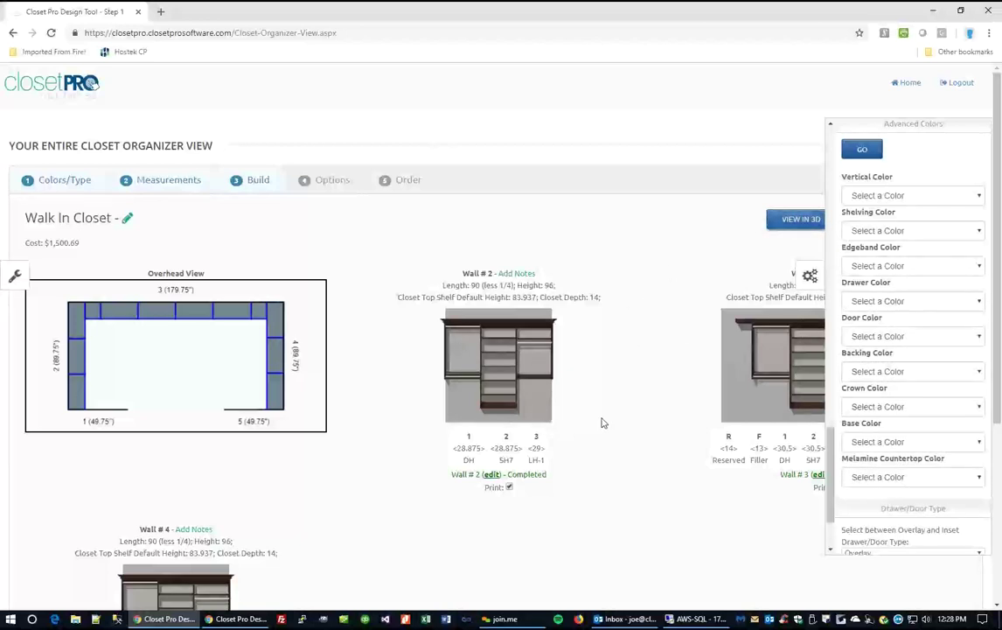
{"action": "left_click", "coordinate": [810, 278]}
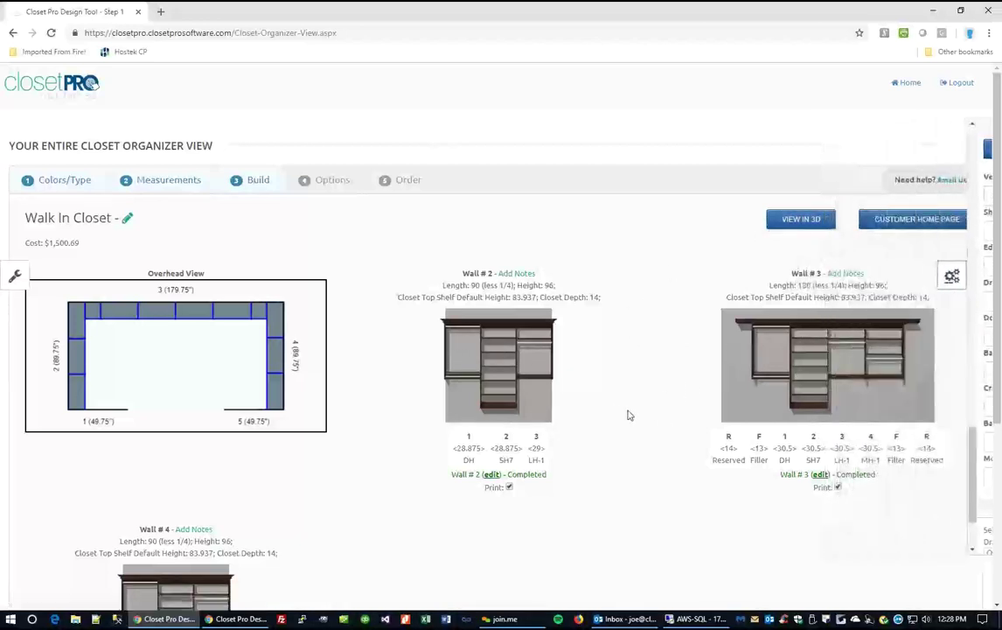
{"action": "scroll", "coordinate": [634, 411], "scroll_direction": "down", "scroll_amount": 2}
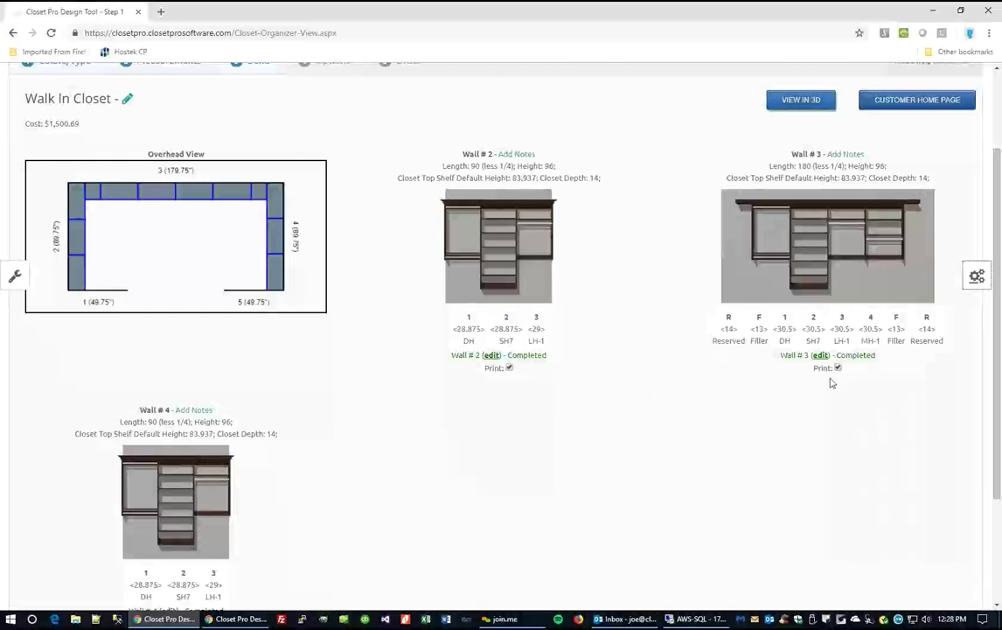
Set Crown Molding to No Crown, bringing the cost to $1,300.69.
{"action": "left_click", "coordinate": [976, 278]}
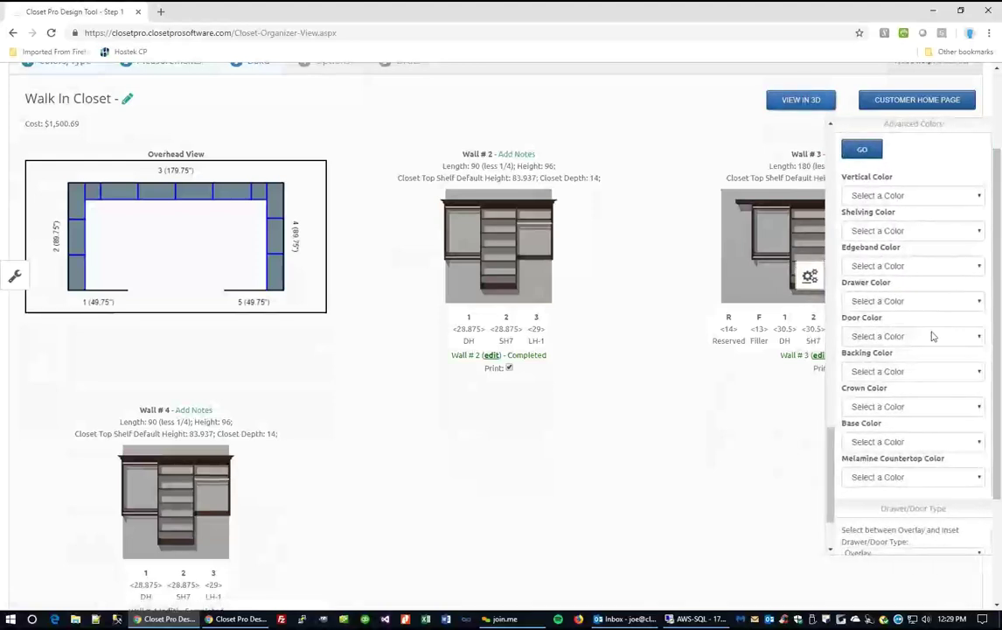
{"action": "scroll", "coordinate": [930, 341], "scroll_direction": "down", "scroll_amount": 5}
{"action": "scroll", "coordinate": [935, 351], "scroll_direction": "up", "scroll_amount": 3}
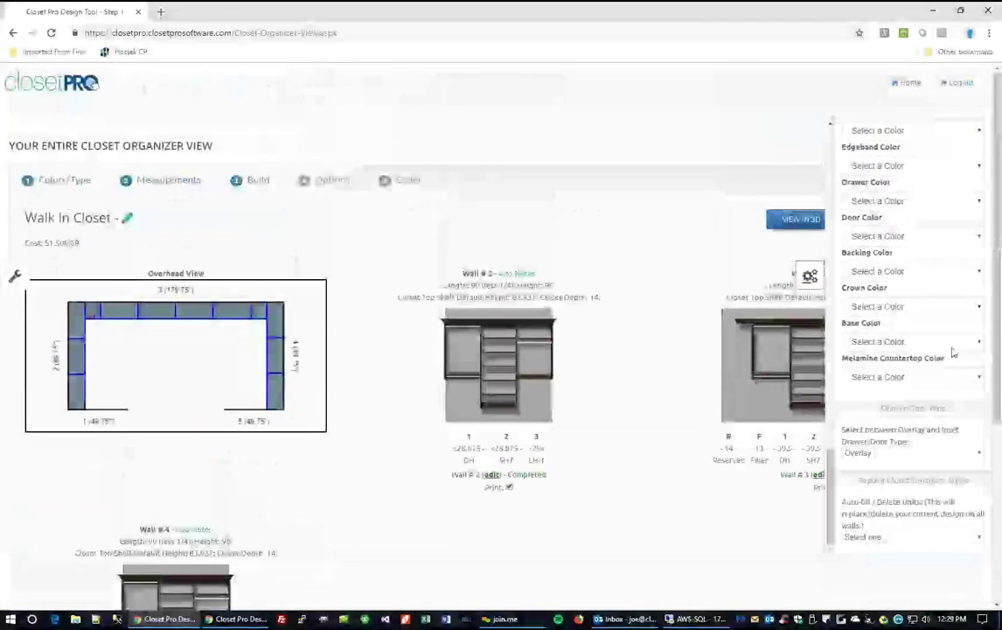
{"action": "scroll", "coordinate": [832, 463], "scroll_direction": "up", "scroll_amount": 1}
{"action": "scroll", "coordinate": [865, 363], "scroll_direction": "up", "scroll_amount": 6}
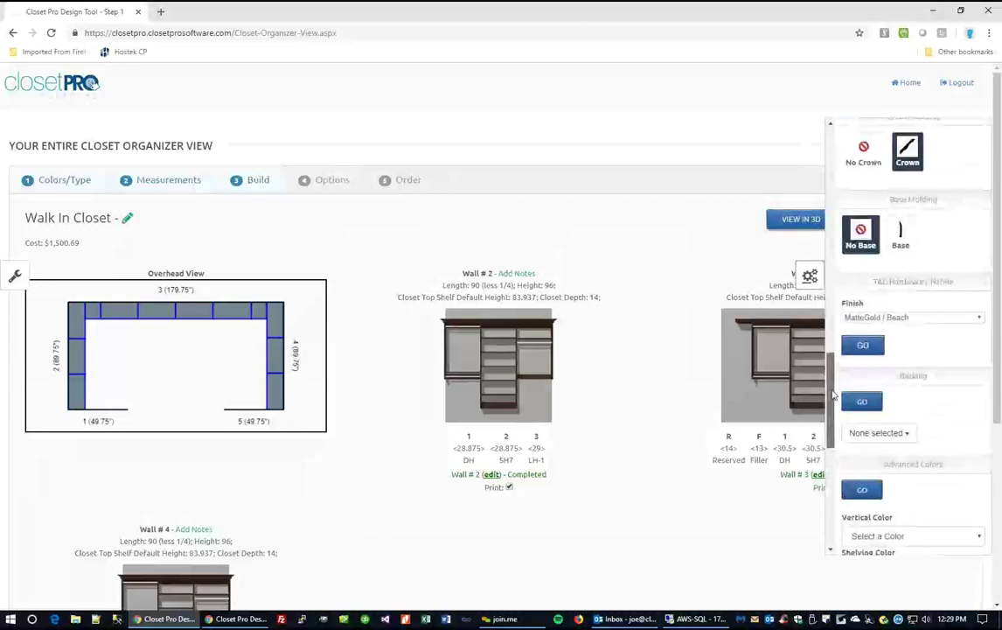
{"action": "left_click", "coordinate": [865, 363]}
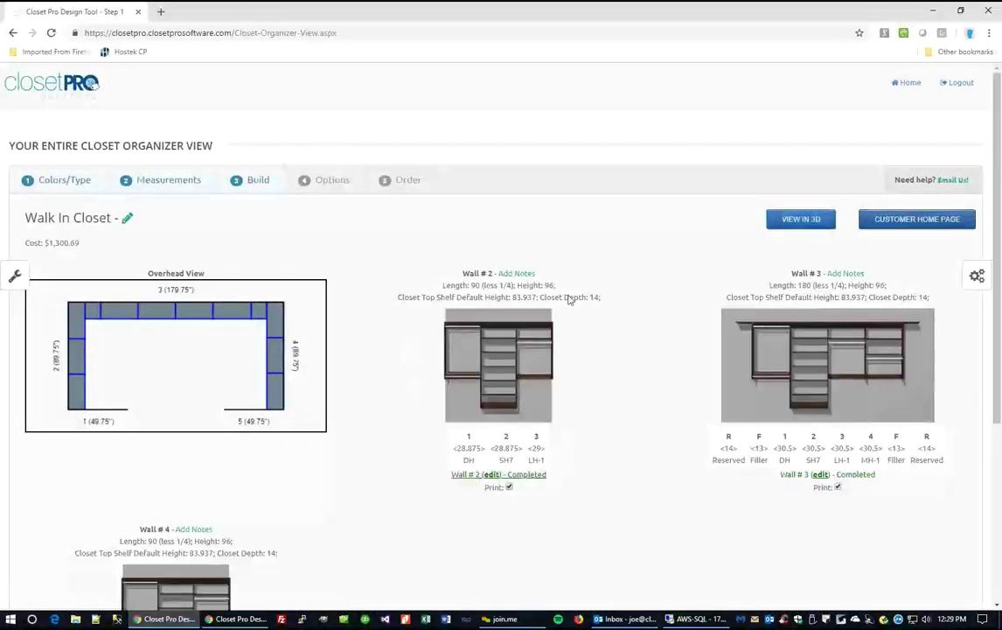
Open the 'Wall # 2 - Completed' build page via its edit link.
{"action": "scroll", "coordinate": [512, 483], "scroll_direction": "down", "scroll_amount": 1}
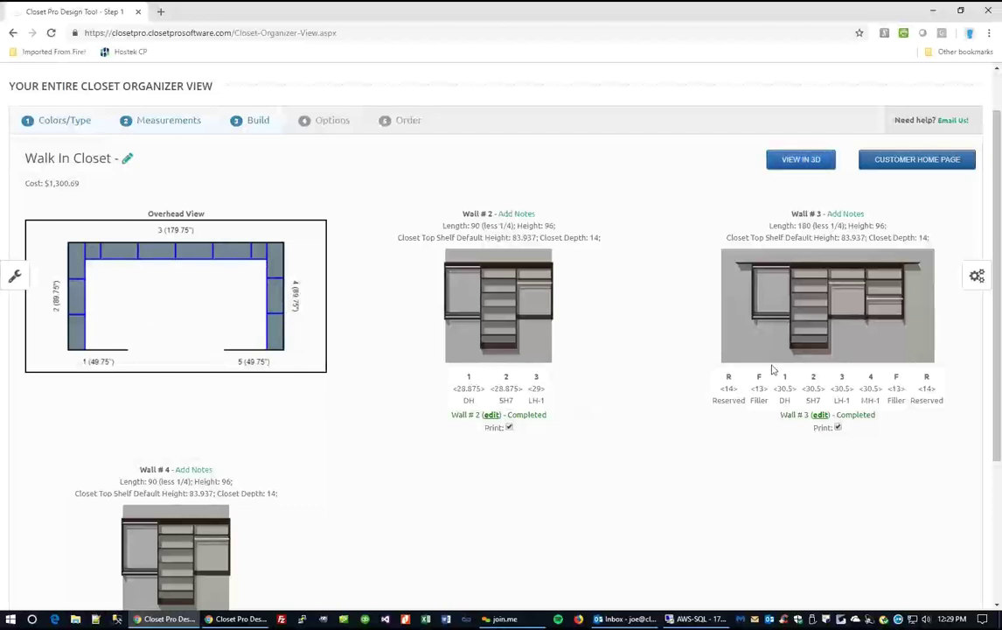
{"action": "scroll", "coordinate": [648, 372], "scroll_direction": "down", "scroll_amount": 1}
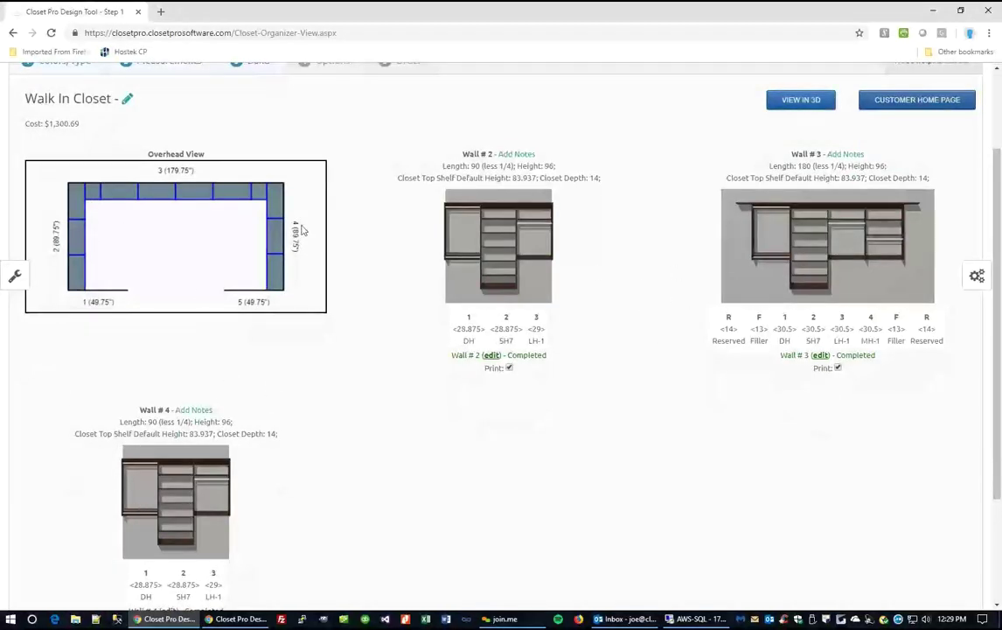
{"action": "left_click", "coordinate": [537, 357]}
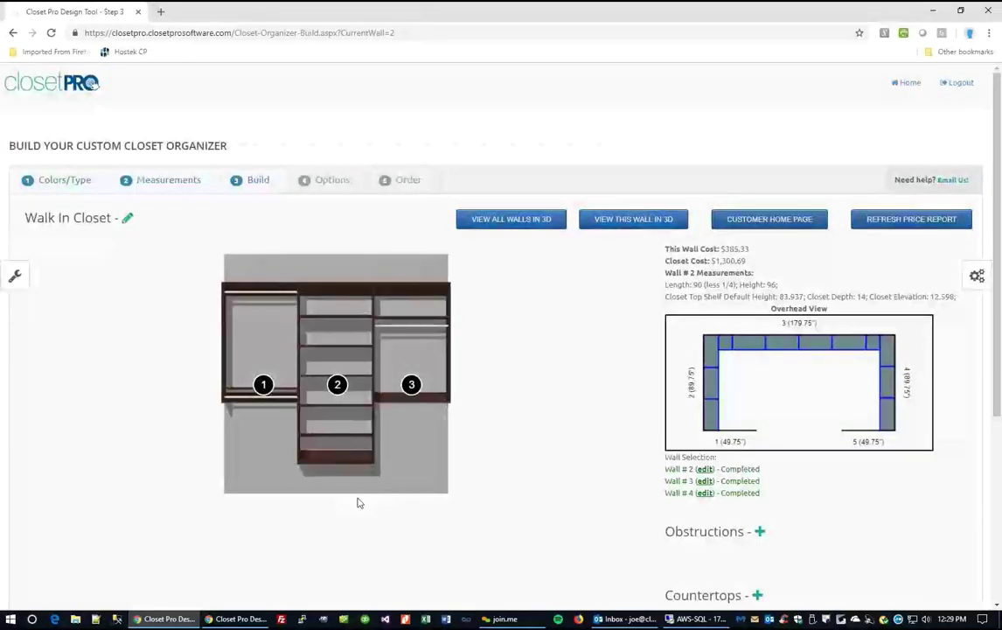
Check unit 1's popup, then open the Edit Unit dialog for unit 2, Shelves (7).
{"action": "scroll", "coordinate": [421, 464], "scroll_direction": "down", "scroll_amount": 1}
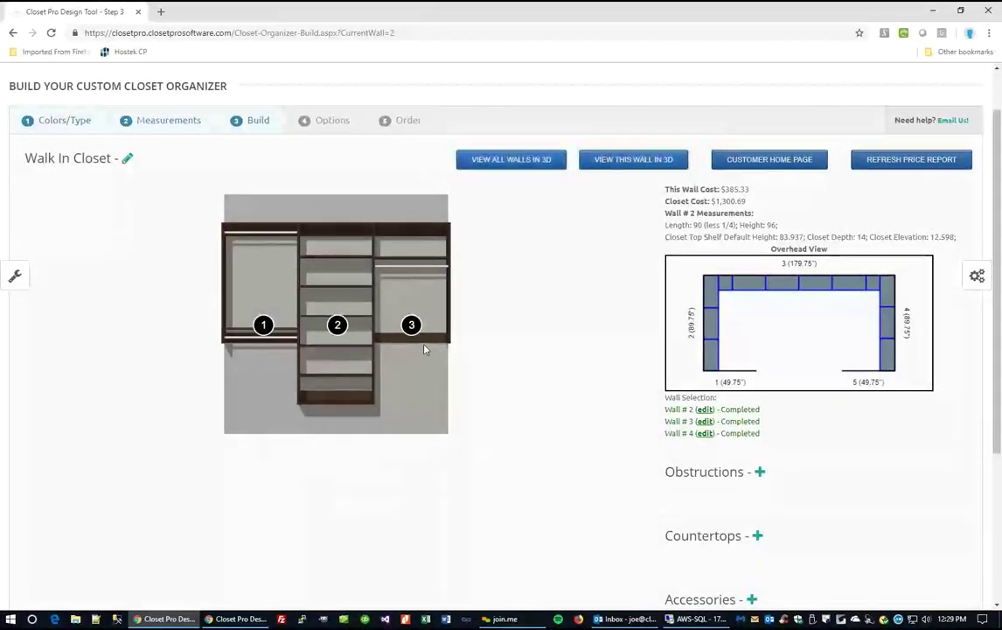
{"action": "left_click", "coordinate": [230, 346]}
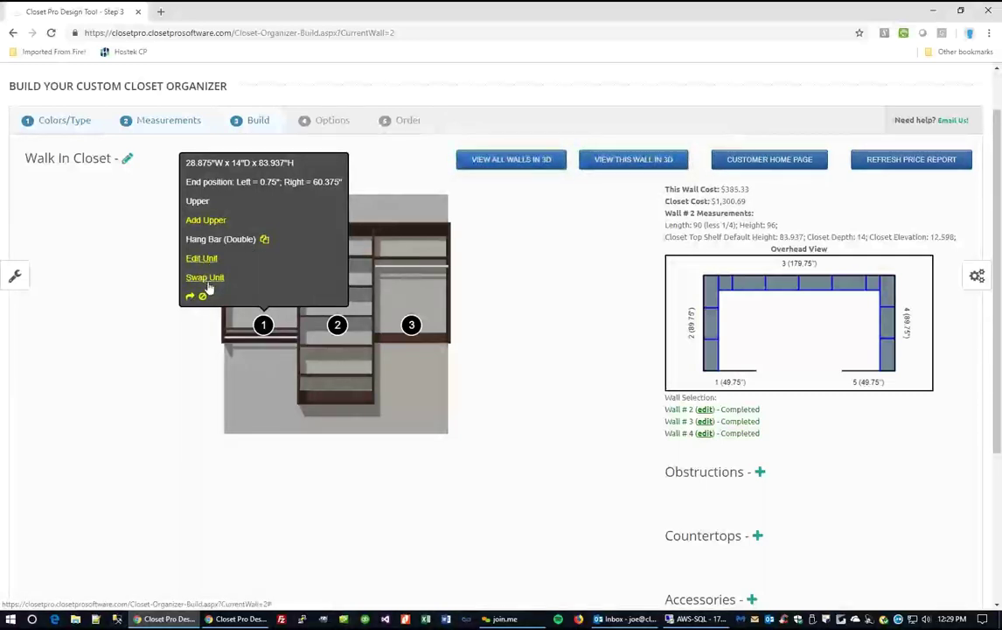
{"action": "mouse_move", "coordinate": [305, 297]}
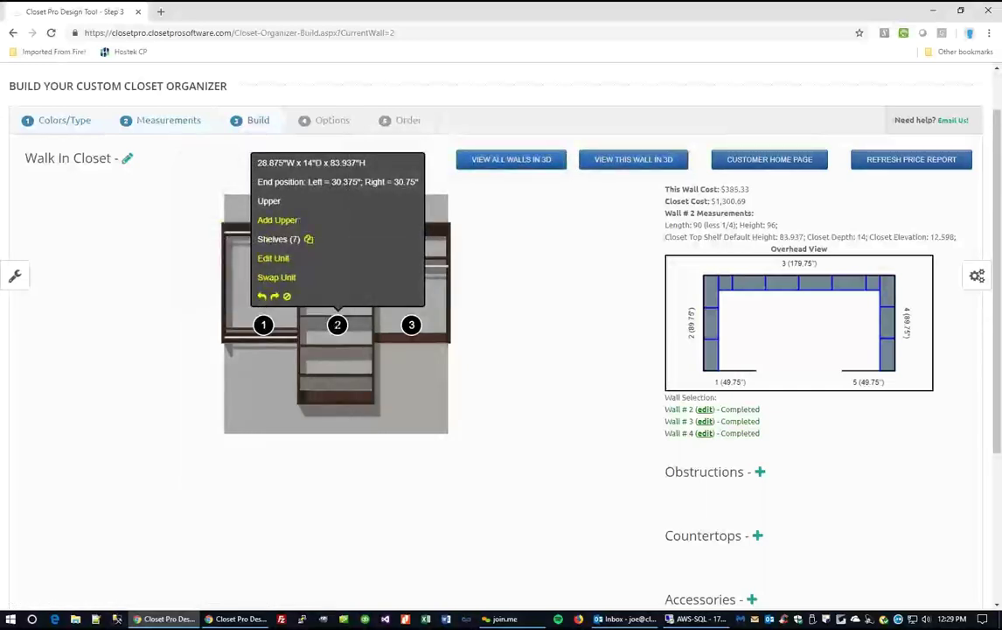
{"action": "mouse_move", "coordinate": [410, 324]}
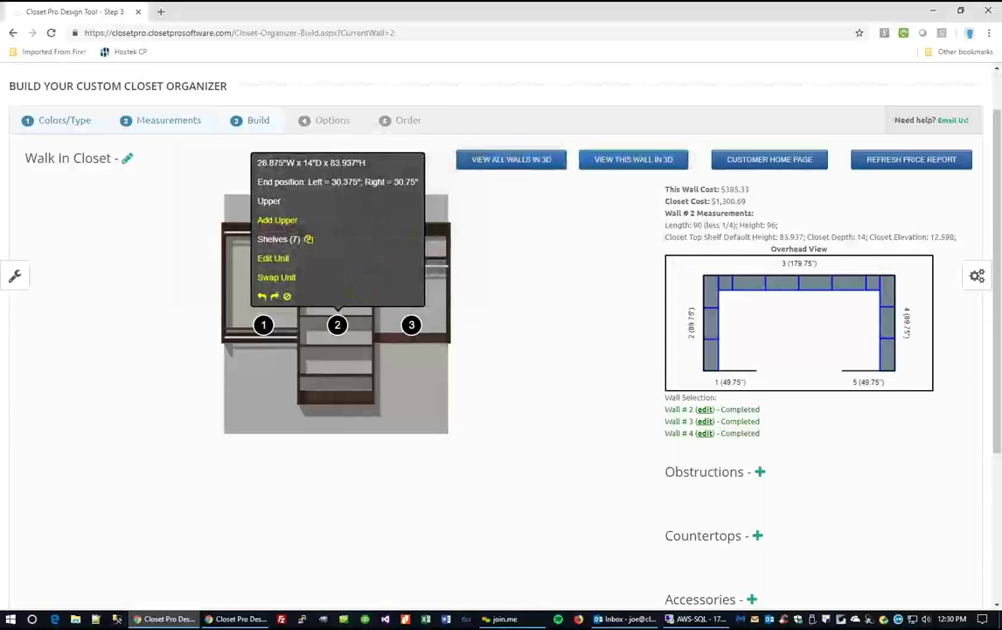
{"action": "left_click", "coordinate": [273, 259]}
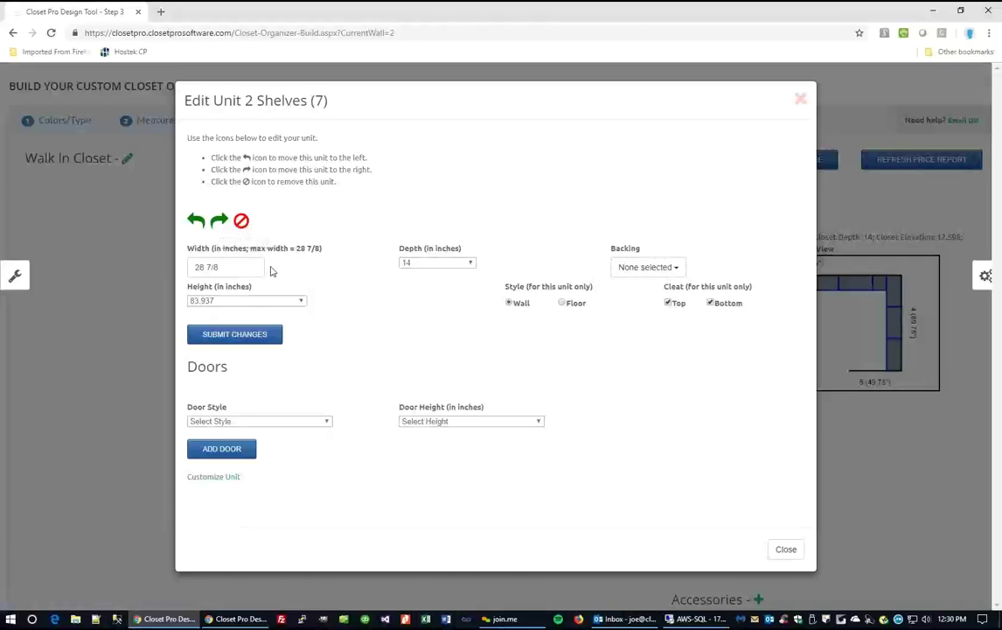
Set unit 2's width to 24 and its depth to 16 inches.
{"action": "left_click_drag", "start_coordinate": [239, 267], "coordinate": [185, 268]}
{"action": "type", "text": "24"}
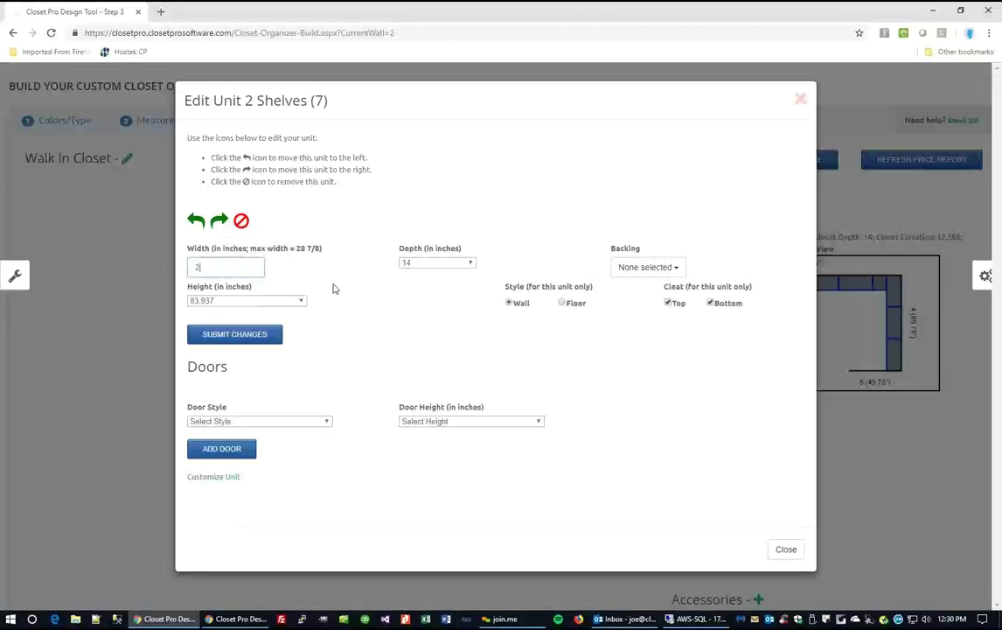
{"action": "left_click", "coordinate": [471, 264]}
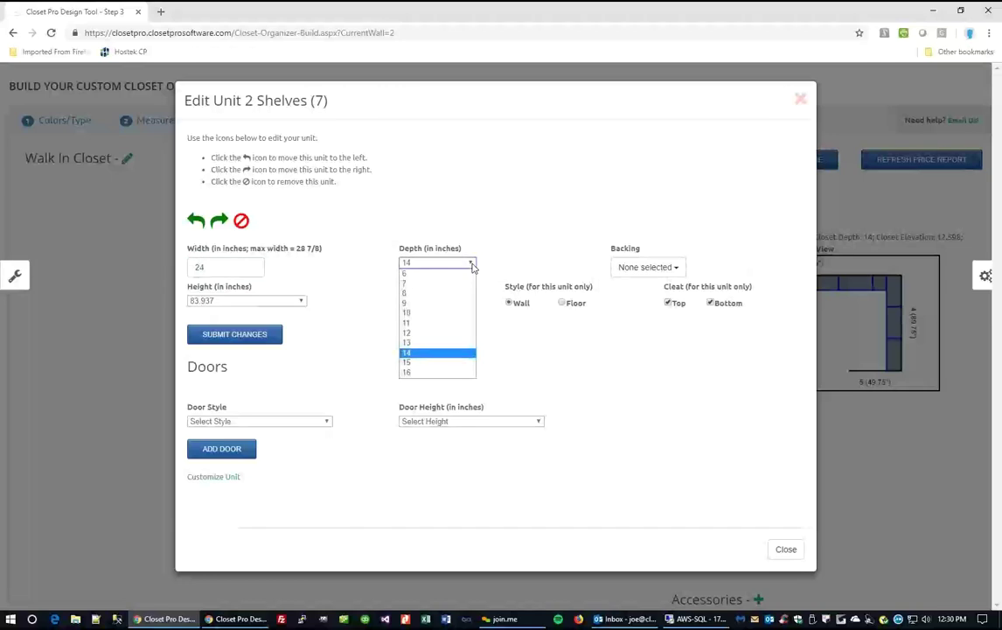
{"action": "left_click", "coordinate": [419, 374]}
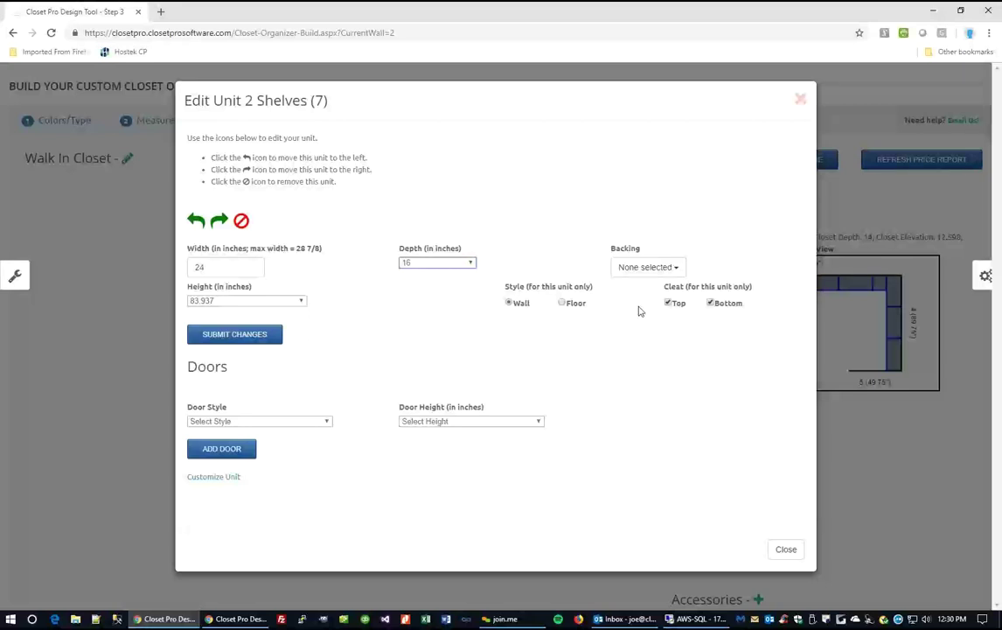
Keep the 83.937 height, set the style to Floor, and submit the changes.
{"action": "left_click", "coordinate": [652, 269]}
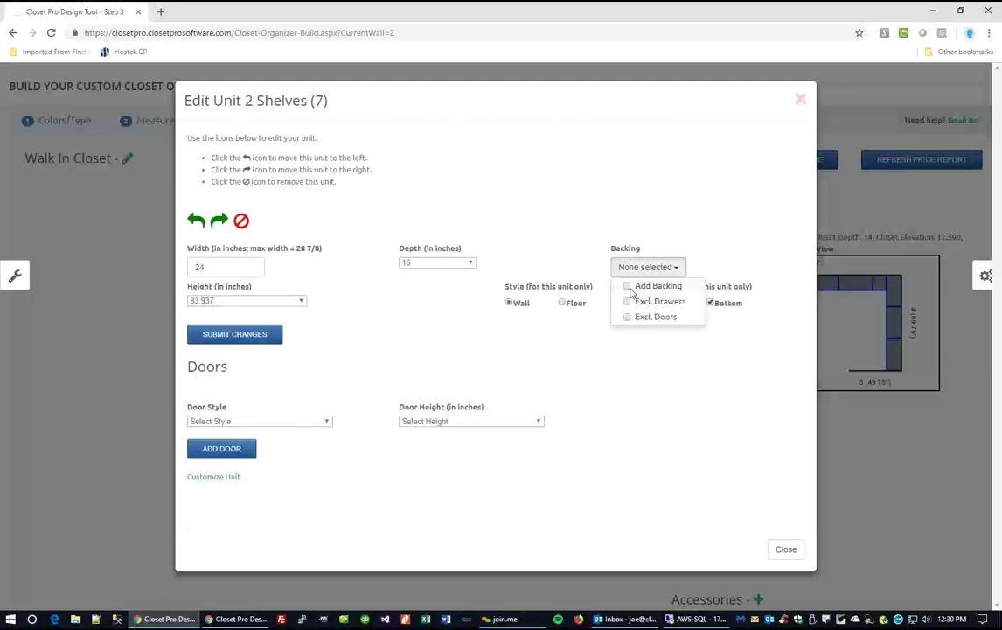
{"action": "left_click", "coordinate": [325, 300]}
{"action": "left_click", "coordinate": [300, 302]}
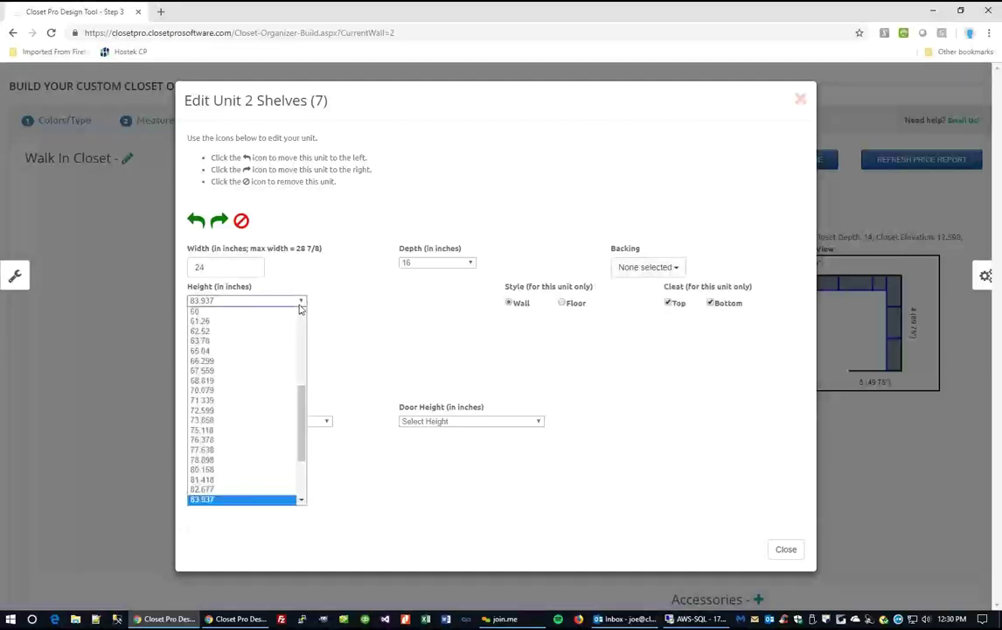
{"action": "left_click_drag", "start_coordinate": [301, 428], "coordinate": [293, 466]}
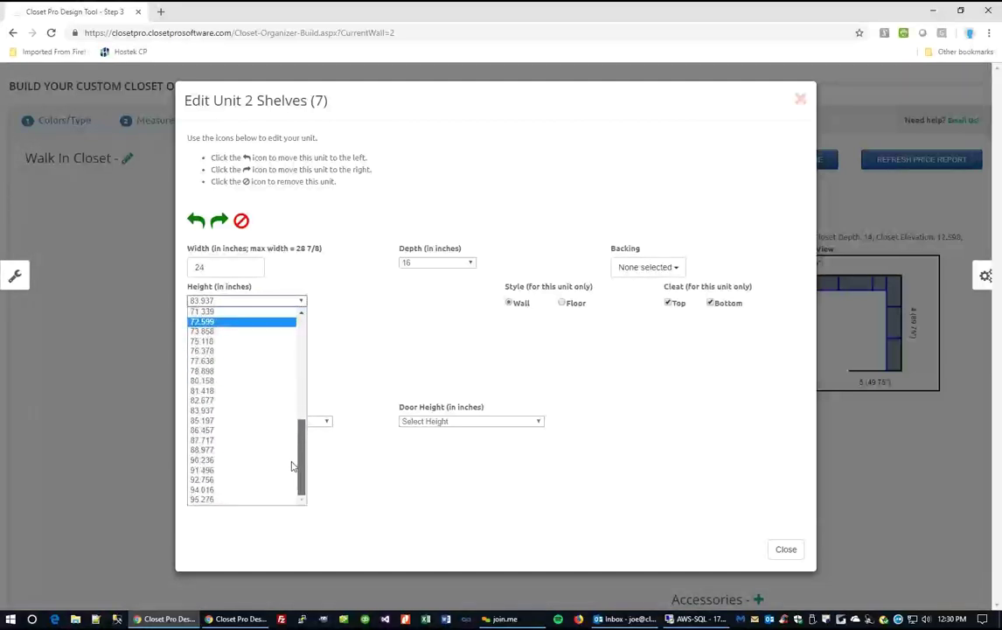
{"action": "scroll", "coordinate": [295, 449], "scroll_direction": "up", "scroll_amount": 1}
{"action": "left_click", "coordinate": [437, 339]}
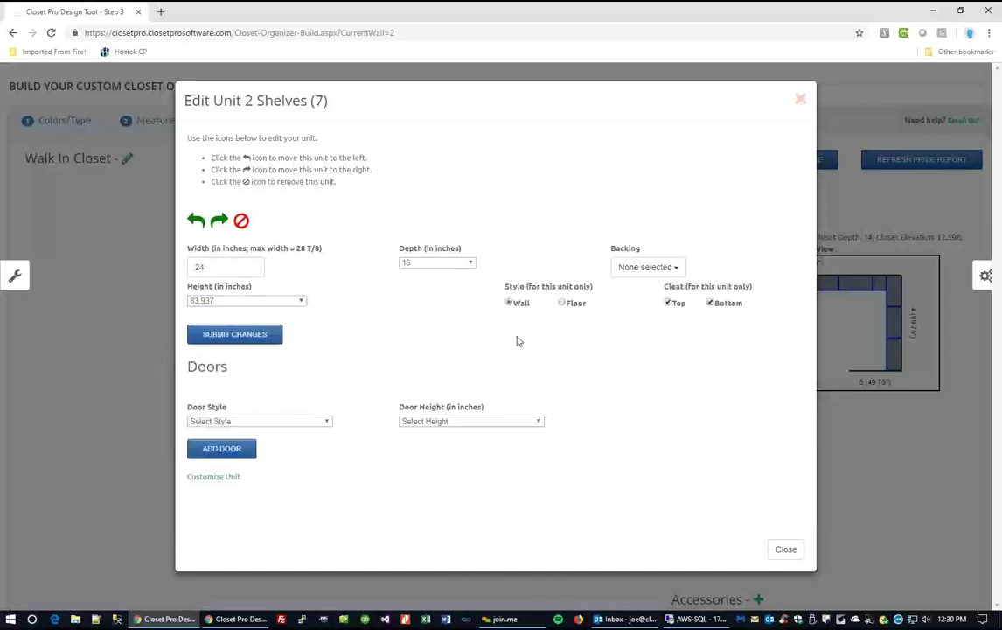
{"action": "left_click", "coordinate": [563, 304]}
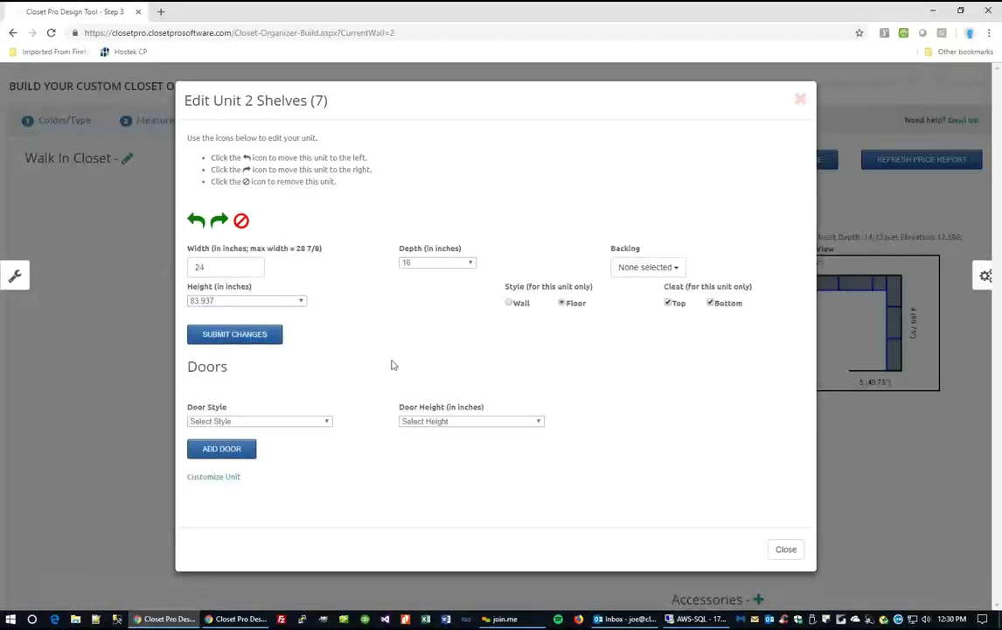
{"action": "left_click", "coordinate": [244, 337]}
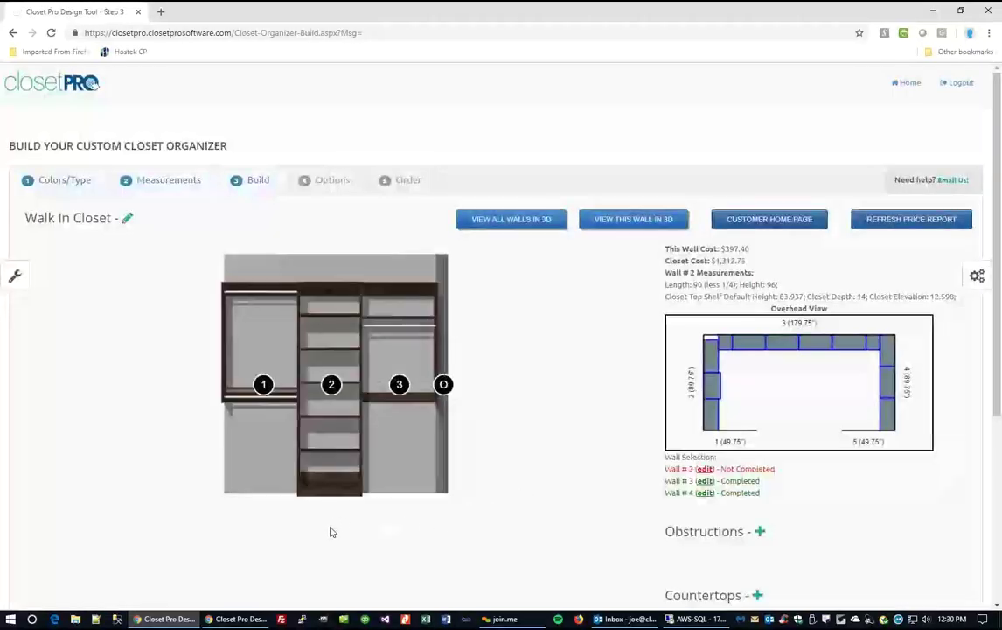
Set Wall #2's unit 1 width to 18 inches and submit, dropping the total to $1,289.80.
{"action": "left_click", "coordinate": [331, 384]}
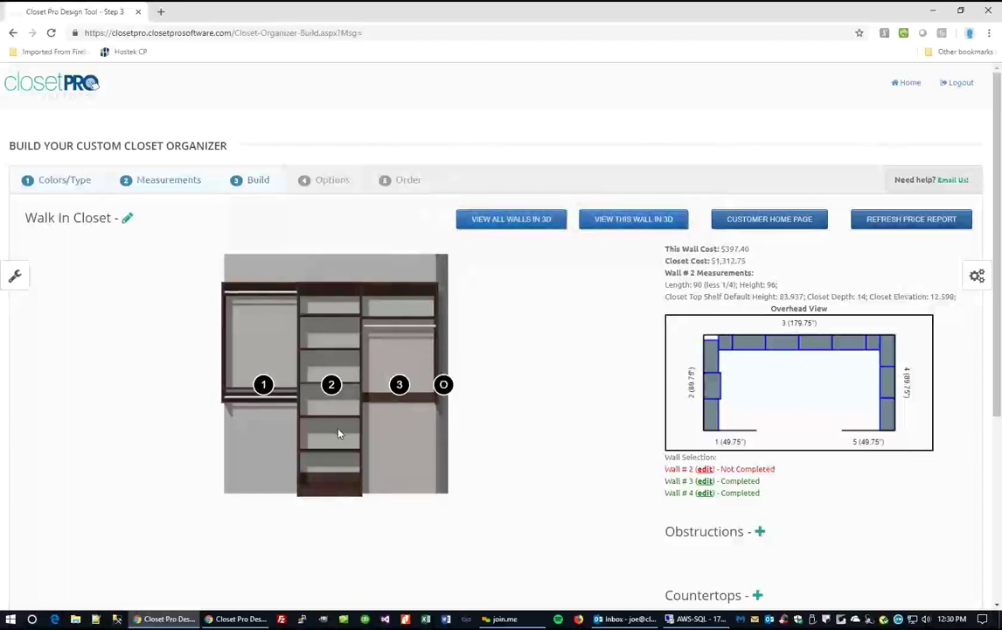
{"action": "mouse_move", "coordinate": [445, 385]}
{"action": "mouse_move", "coordinate": [265, 376]}
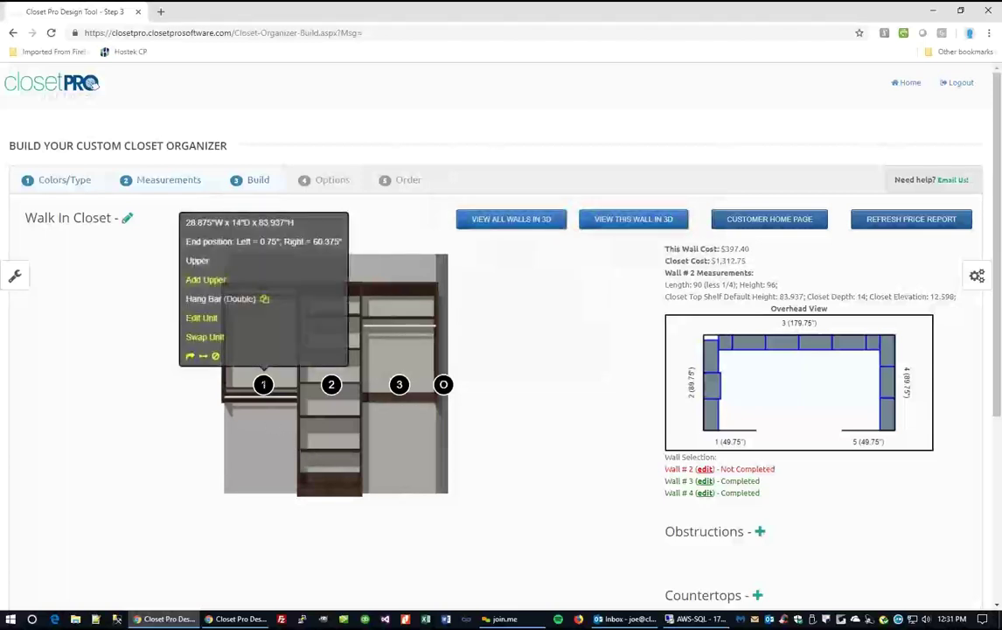
{"action": "left_click", "coordinate": [203, 318]}
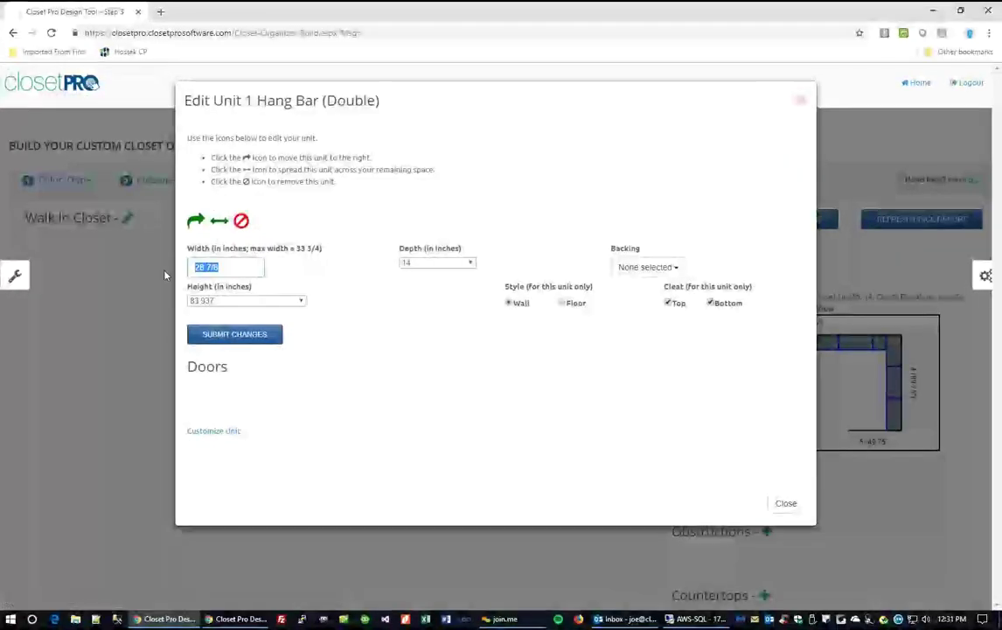
{"action": "type", "text": "18"}
{"action": "left_click", "coordinate": [241, 338]}
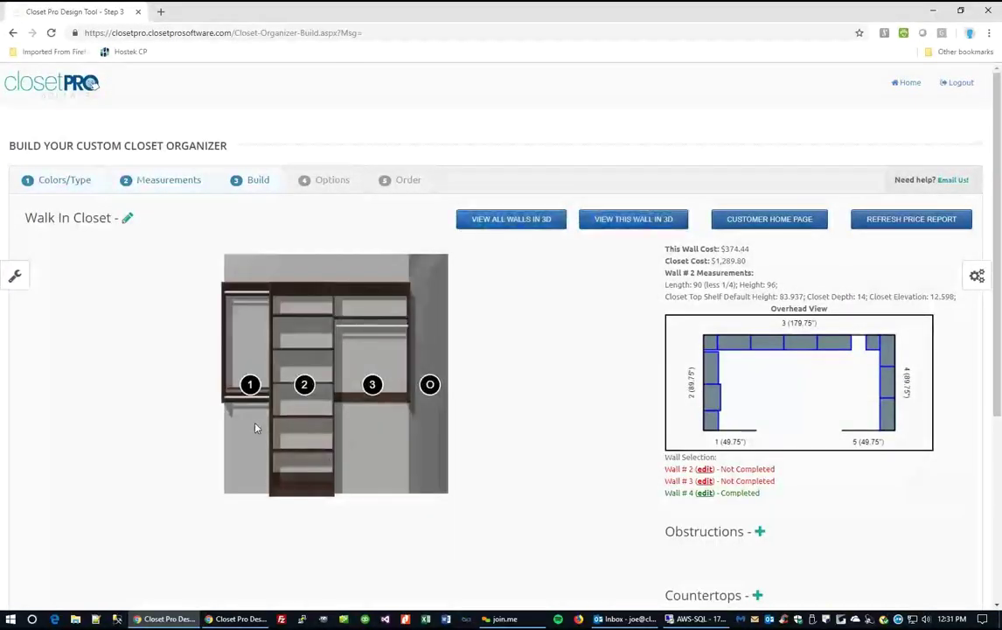
Equalize Sec 1, Sec 3 and the open space on Wall #2, raising the total to $1,322.05.
{"action": "left_click", "coordinate": [429, 384]}
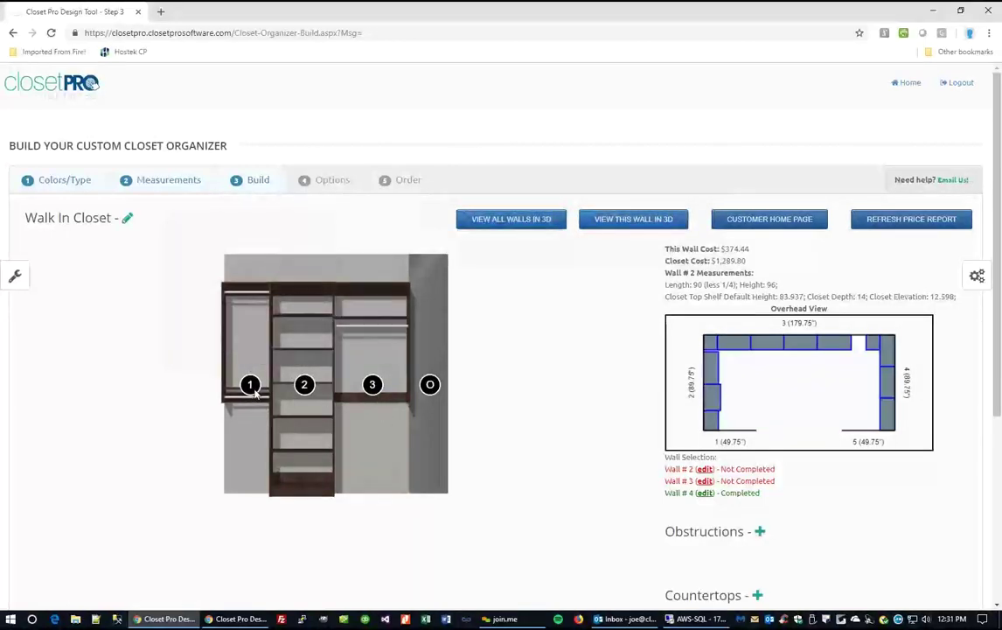
{"action": "mouse_move", "coordinate": [373, 386]}
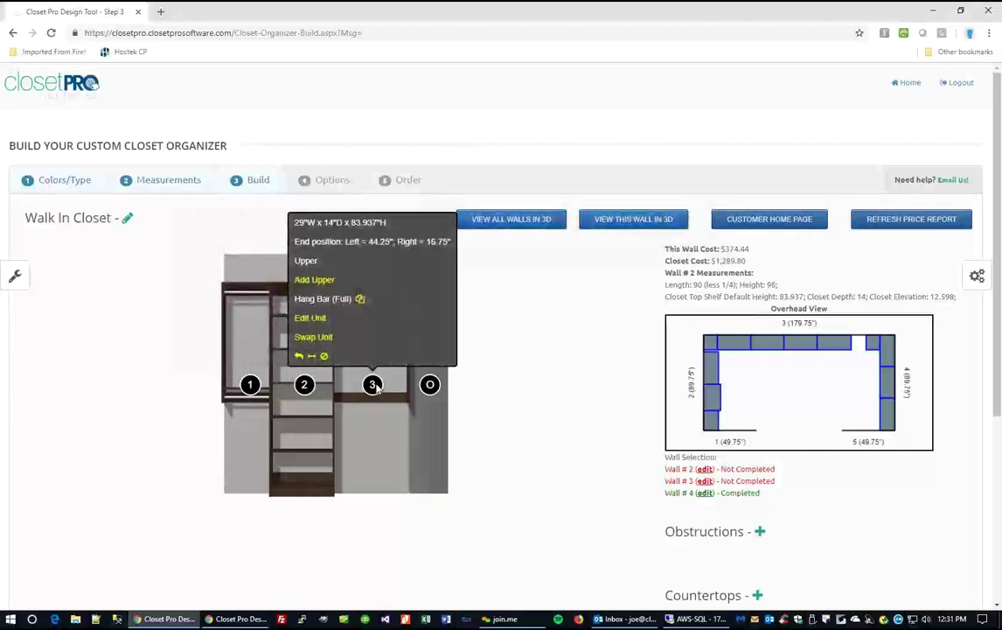
{"action": "mouse_move", "coordinate": [429, 385]}
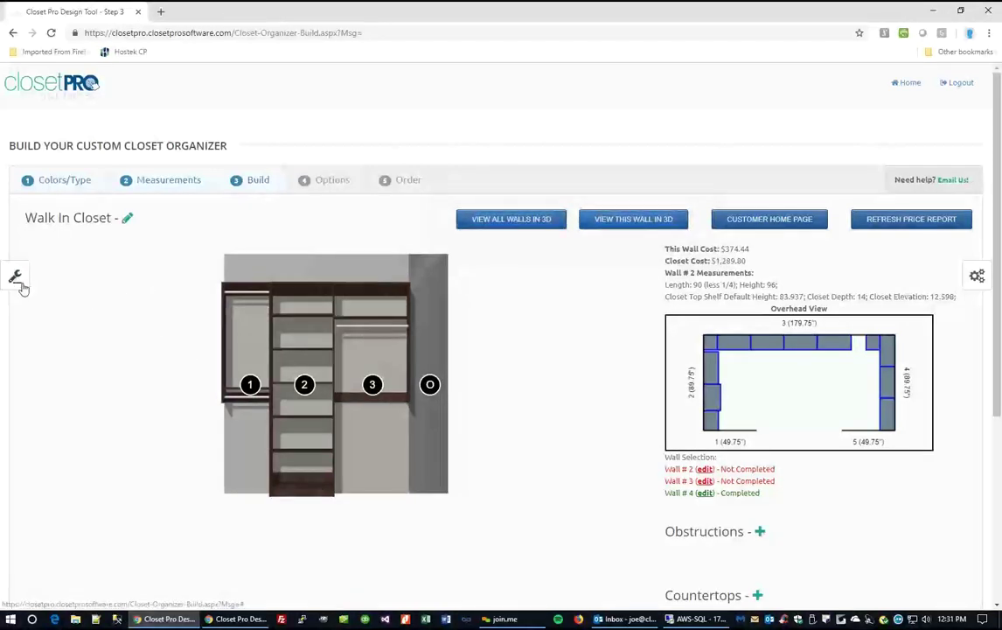
{"action": "left_click", "coordinate": [15, 278]}
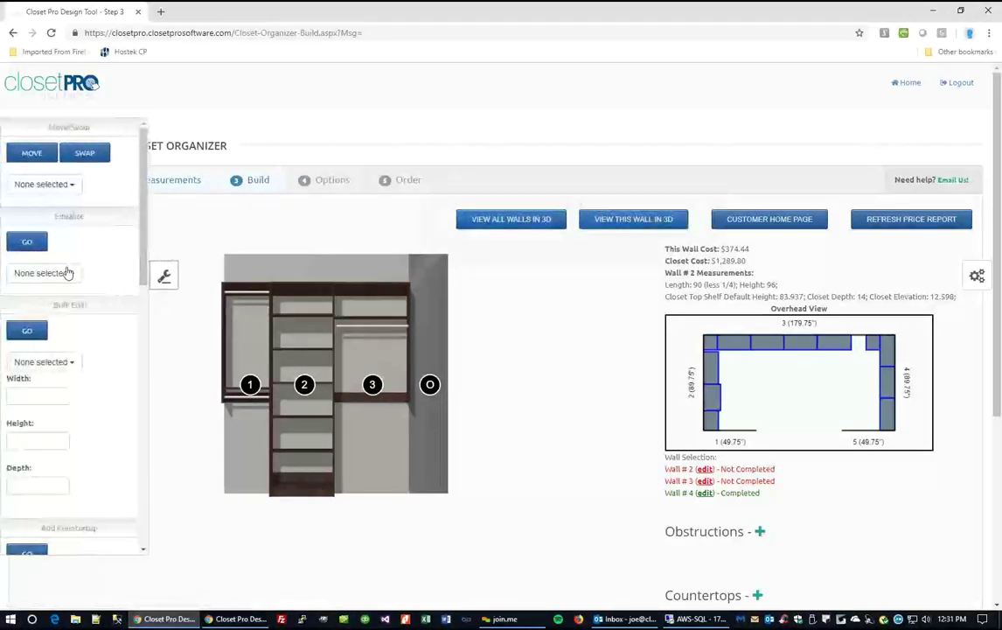
{"action": "left_click", "coordinate": [70, 274]}
{"action": "left_click", "coordinate": [38, 308]}
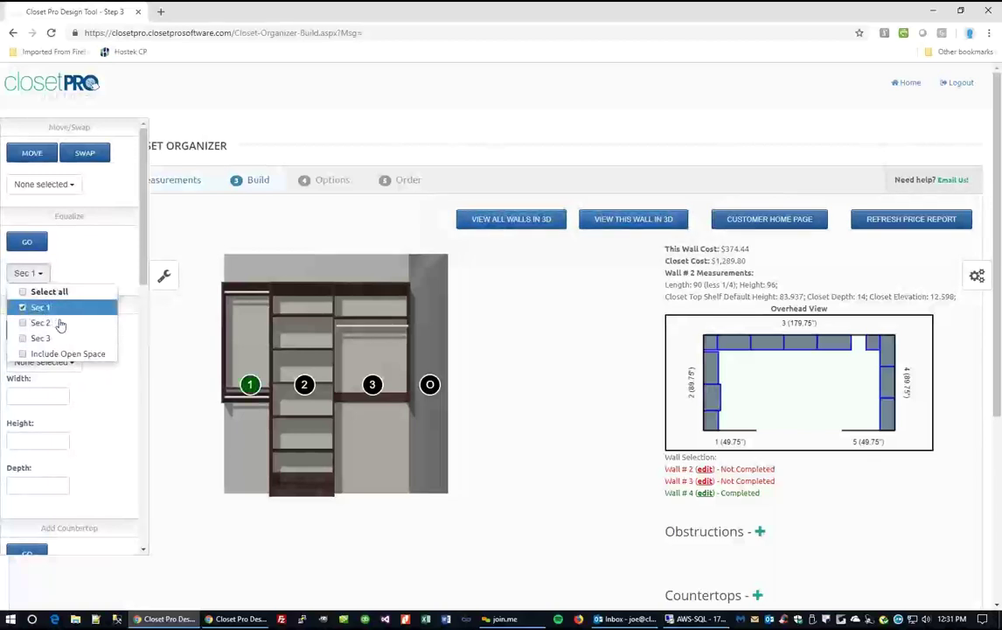
{"action": "left_click", "coordinate": [41, 339]}
{"action": "left_click", "coordinate": [40, 354]}
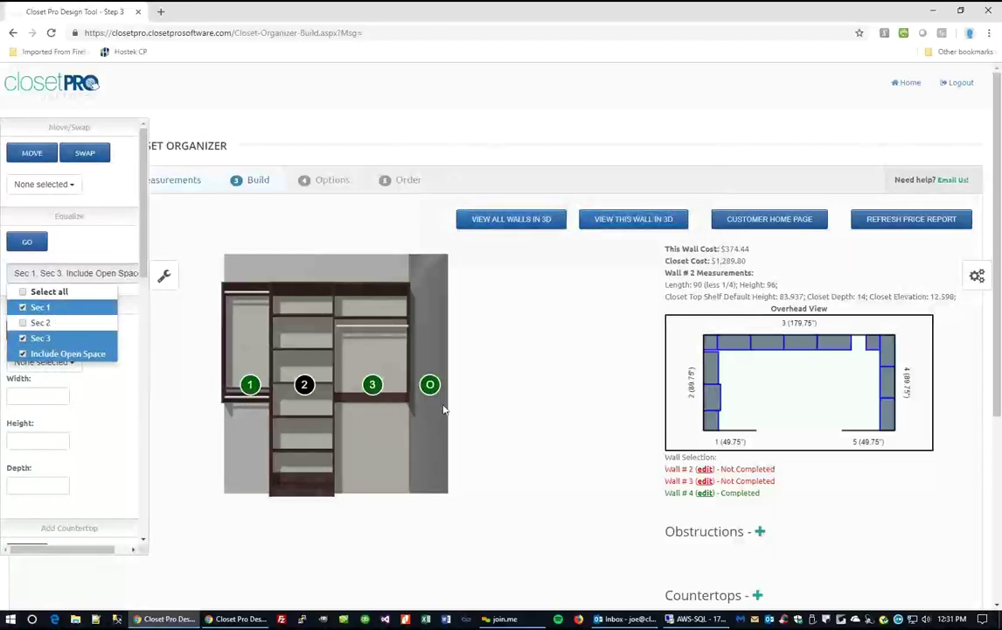
{"action": "left_click", "coordinate": [27, 241]}
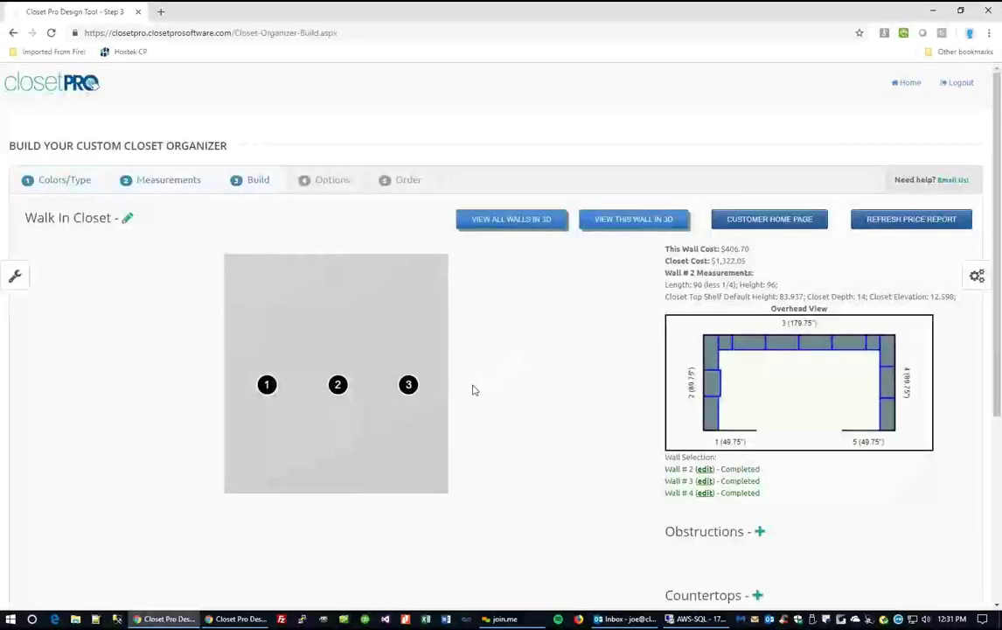
{"action": "left_click", "coordinate": [409, 385]}
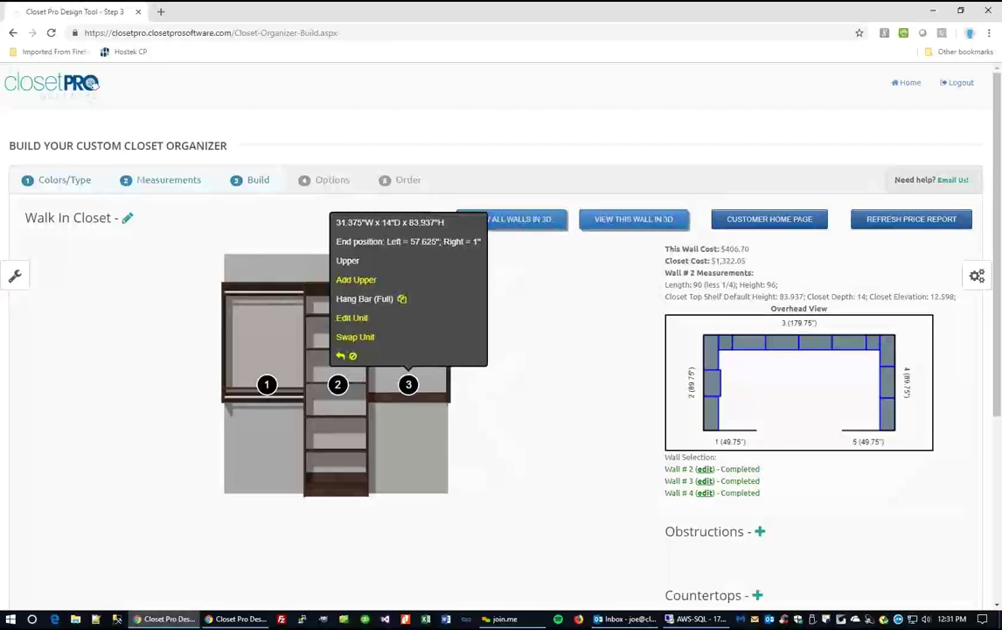
{"action": "left_click", "coordinate": [266, 385]}
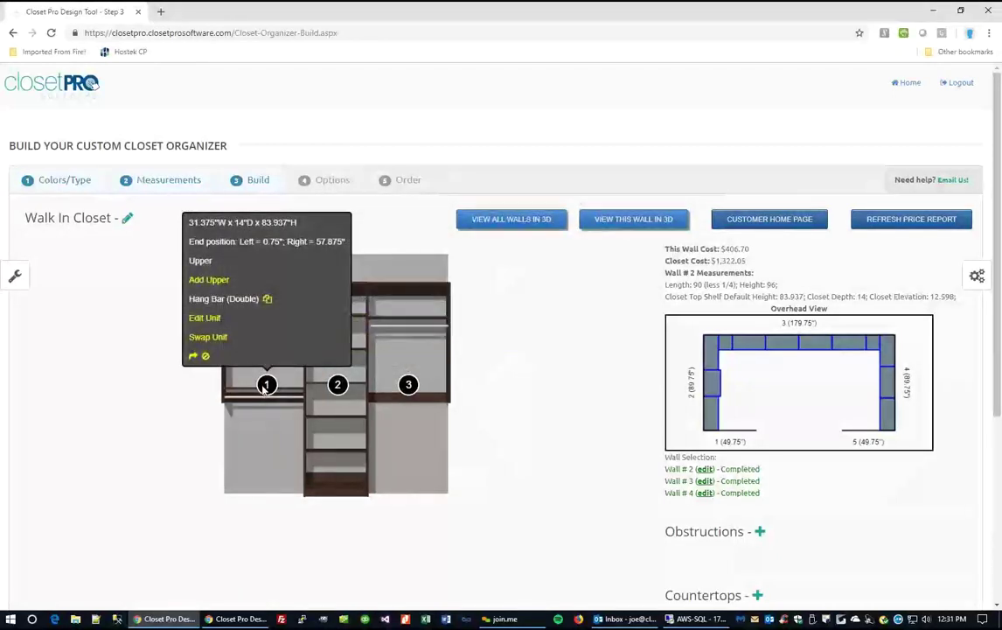
{"action": "left_click", "coordinate": [340, 386]}
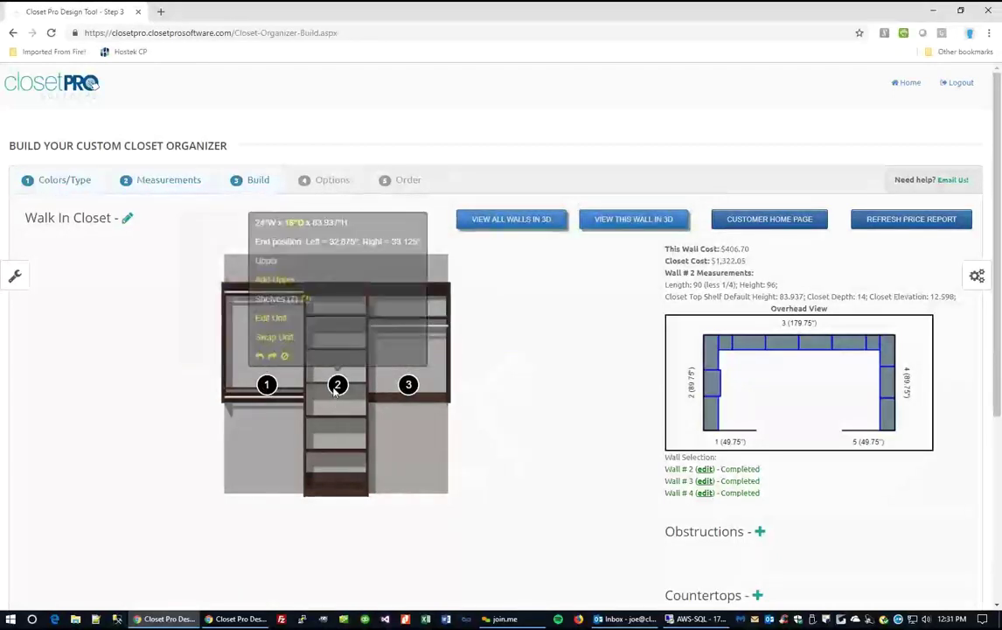
{"action": "left_click", "coordinate": [352, 448]}
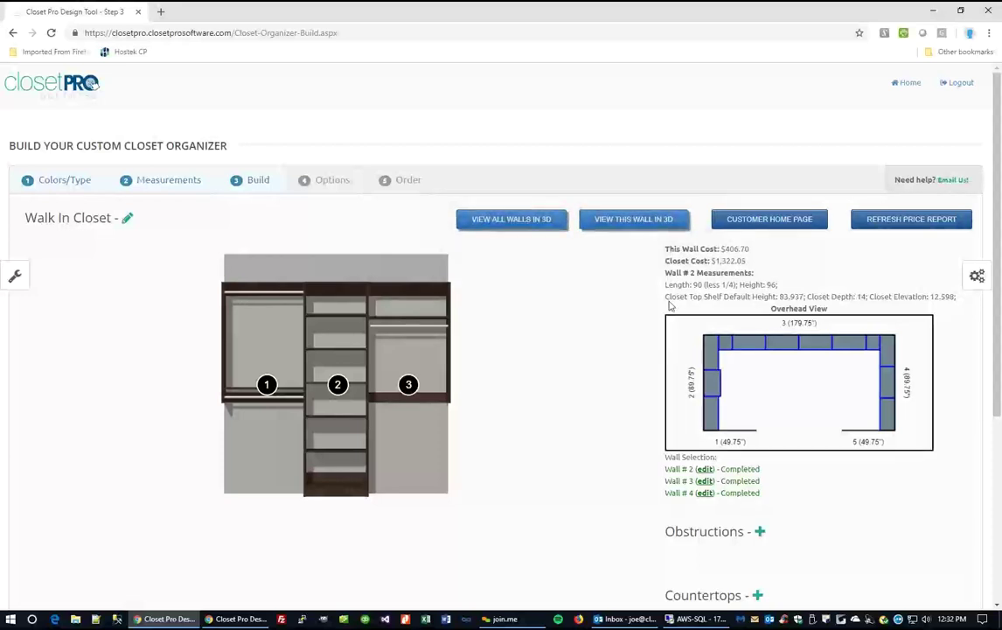
{"action": "left_click_drag", "start_coordinate": [666, 285], "coordinate": [741, 287]}
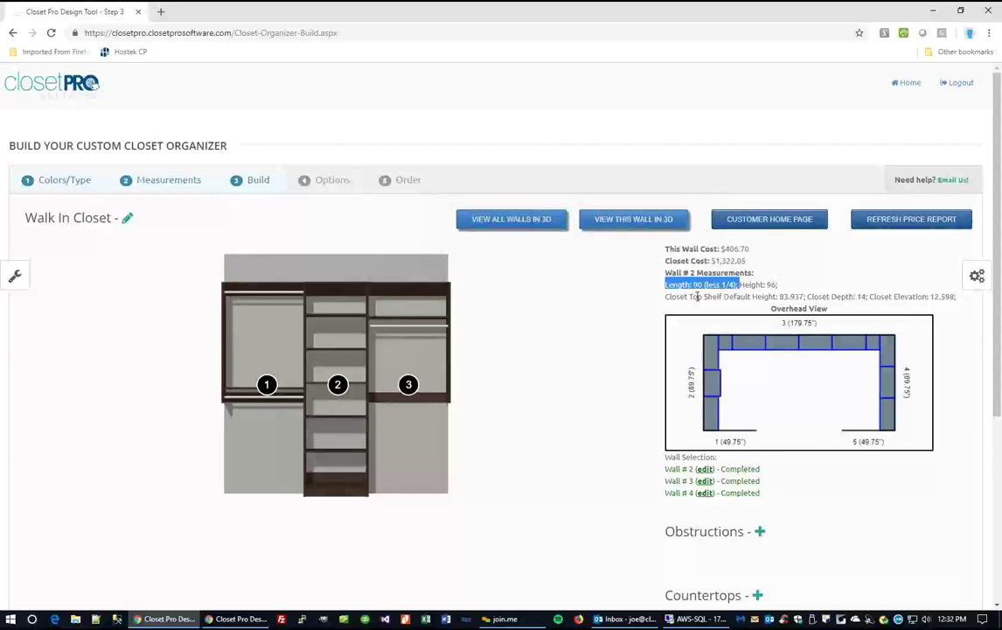
{"action": "mouse_move", "coordinate": [268, 396]}
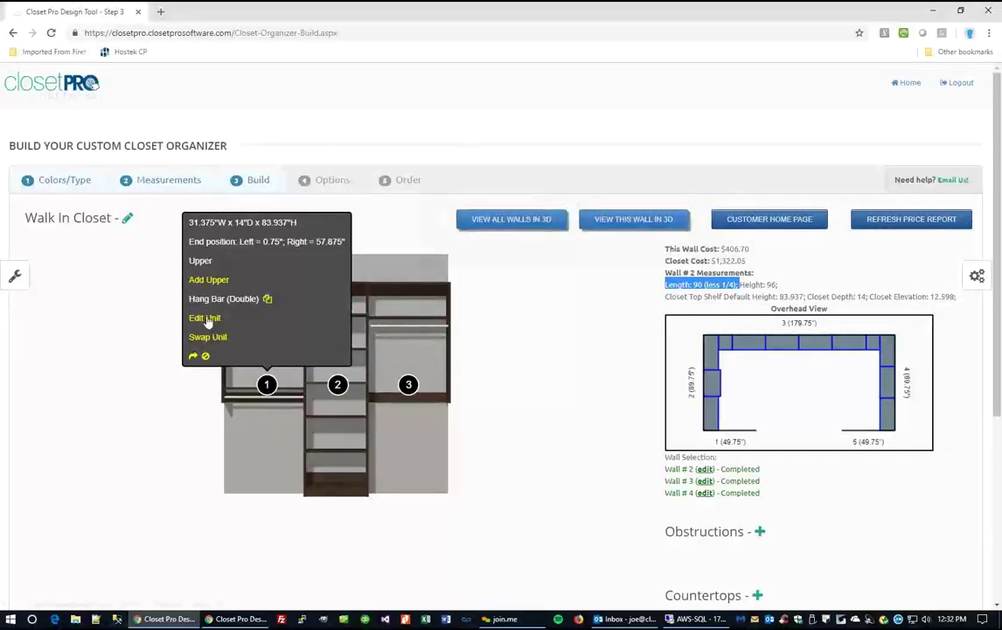
{"action": "left_click", "coordinate": [207, 318]}
{"action": "triple_click", "coordinate": [228, 254]}
{"action": "type", "text": "28"}
{"action": "left_click", "coordinate": [245, 325]}
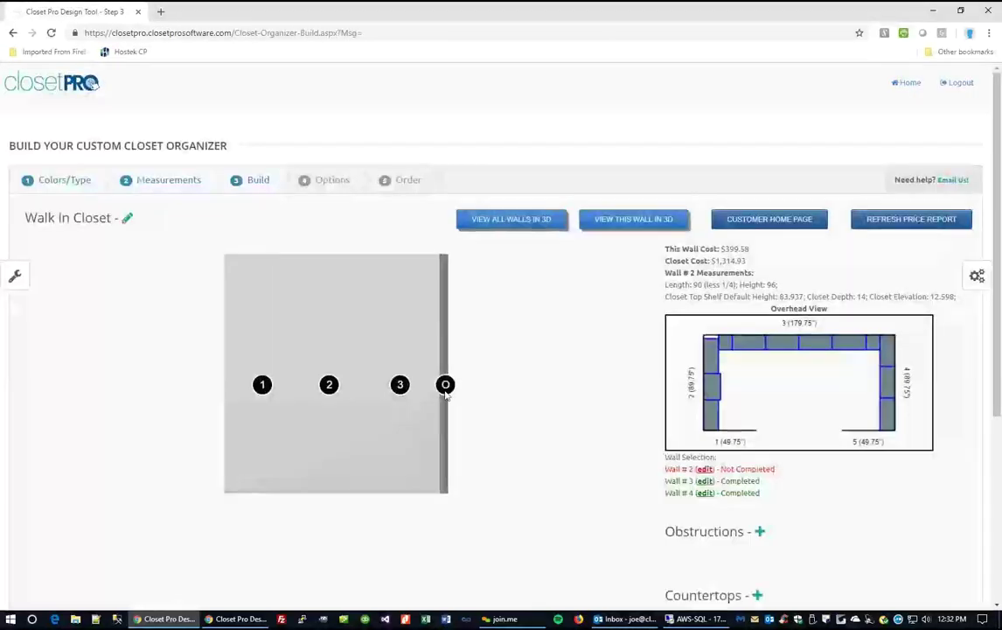
{"action": "left_click", "coordinate": [396, 347]}
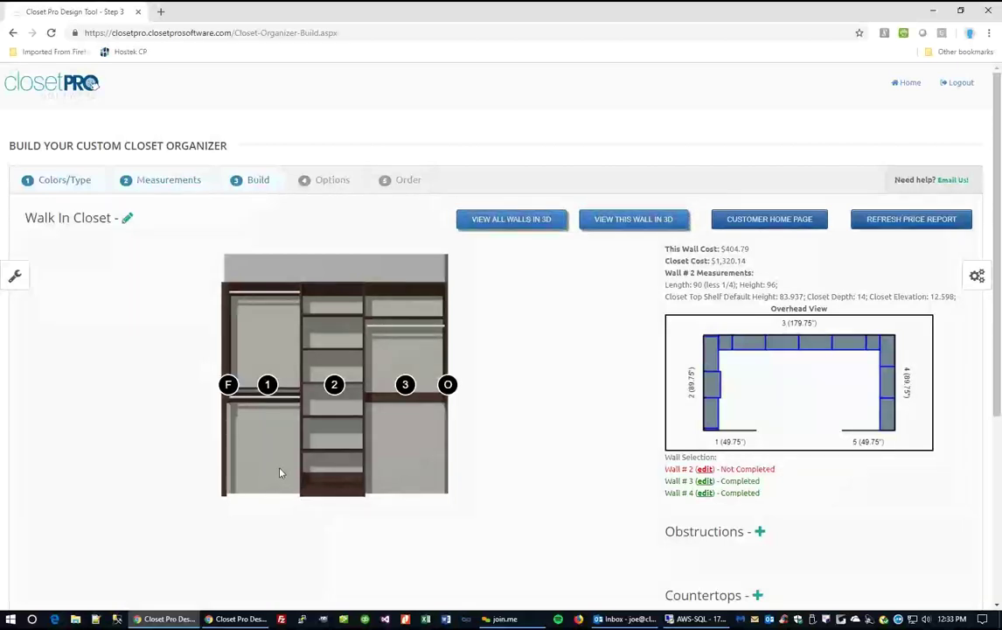
{"action": "mouse_move", "coordinate": [228, 384]}
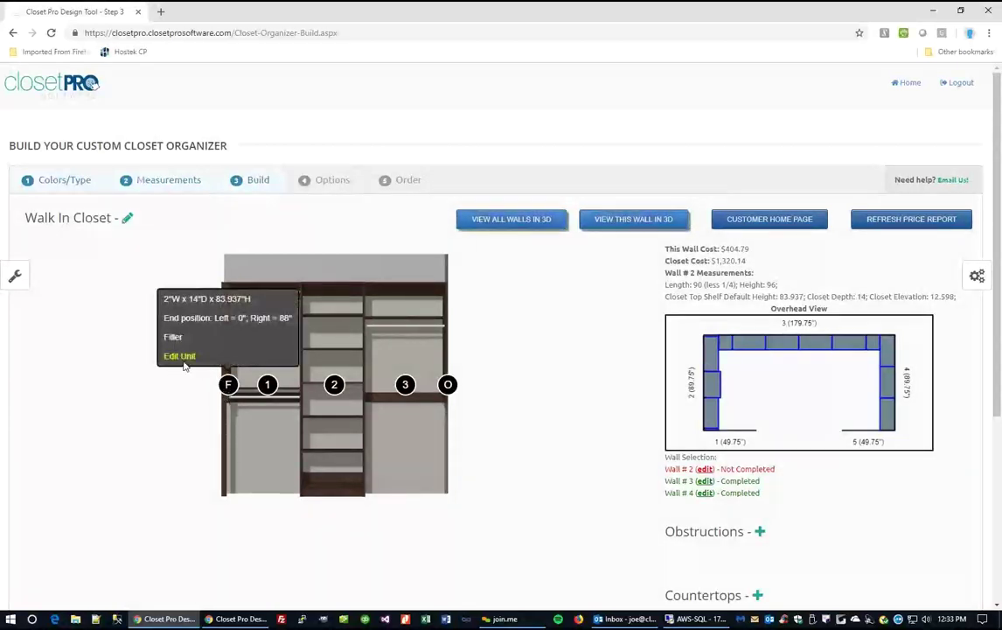
{"action": "left_click", "coordinate": [175, 355]}
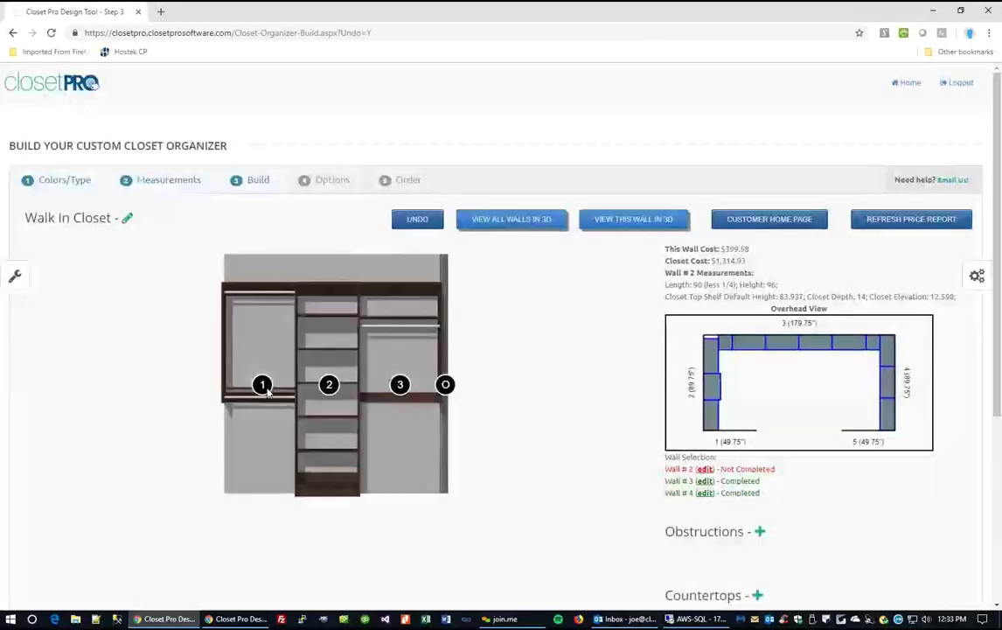
{"action": "left_click", "coordinate": [264, 388]}
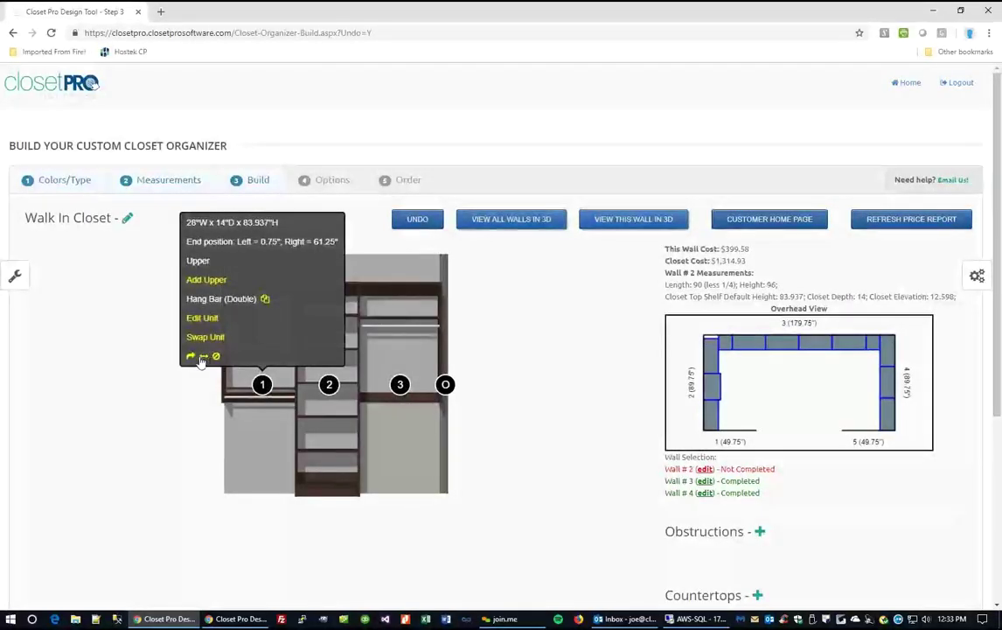
{"action": "left_click", "coordinate": [354, 402]}
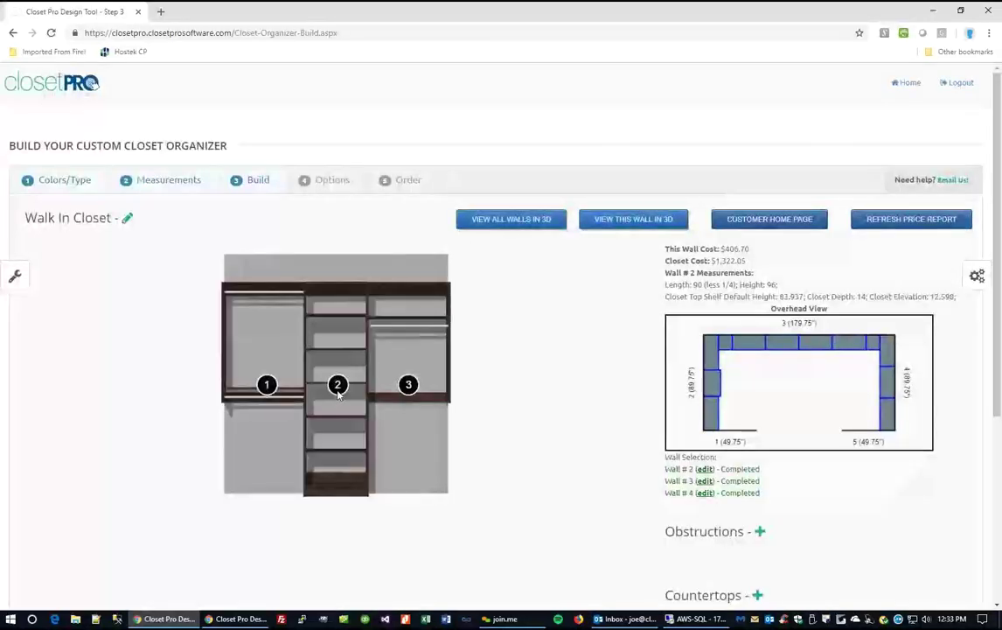
{"action": "left_click", "coordinate": [339, 393]}
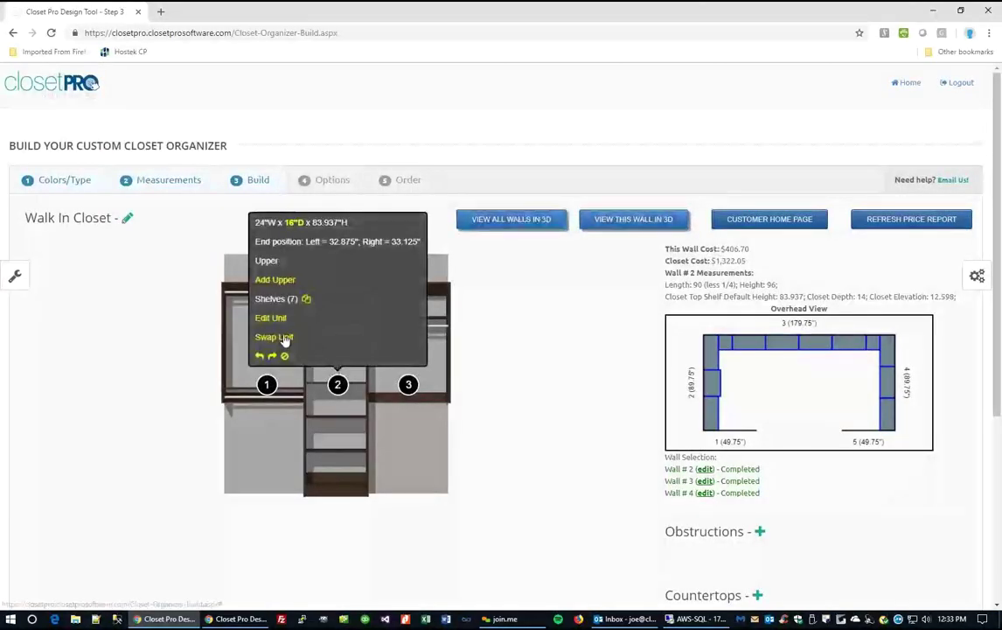
Browse replacement units for section 2 across hang bar, drawer, shelf, footwear and basket categories.
{"action": "left_click", "coordinate": [284, 338]}
{"action": "left_click", "coordinate": [292, 154]}
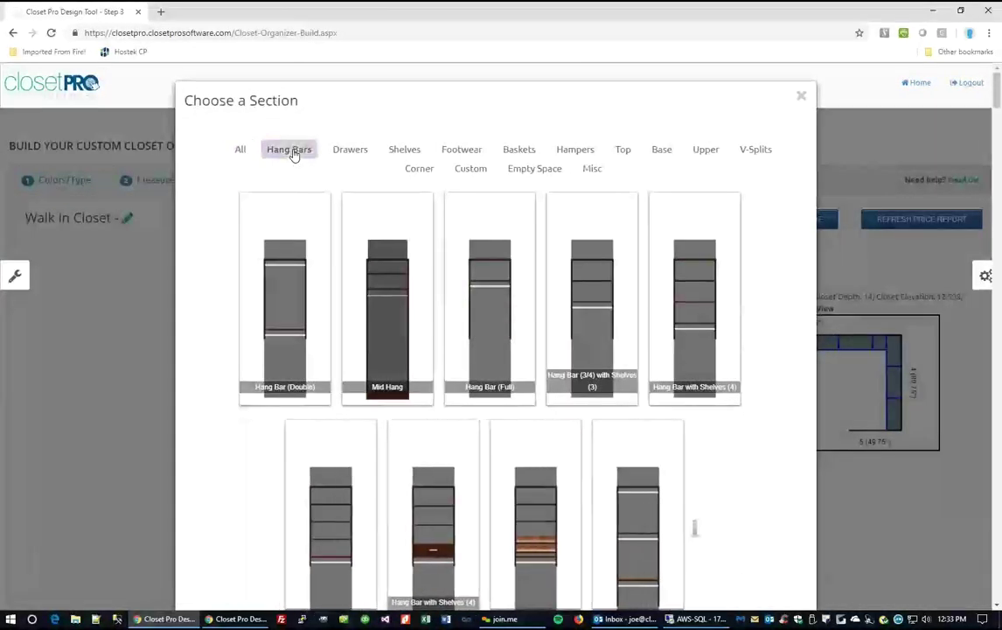
{"action": "left_click", "coordinate": [350, 151]}
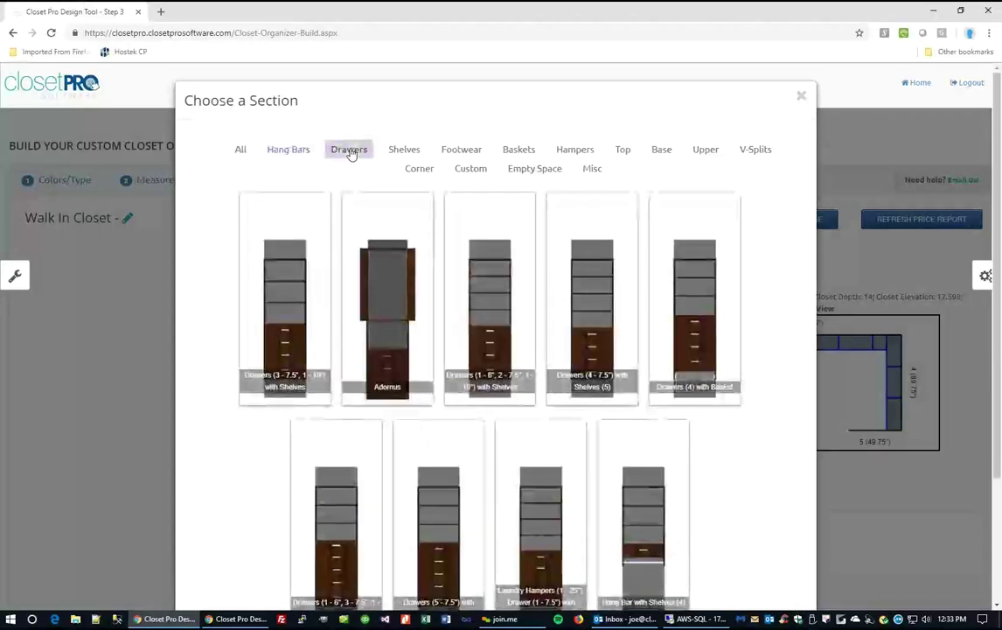
{"action": "left_click", "coordinate": [413, 154]}
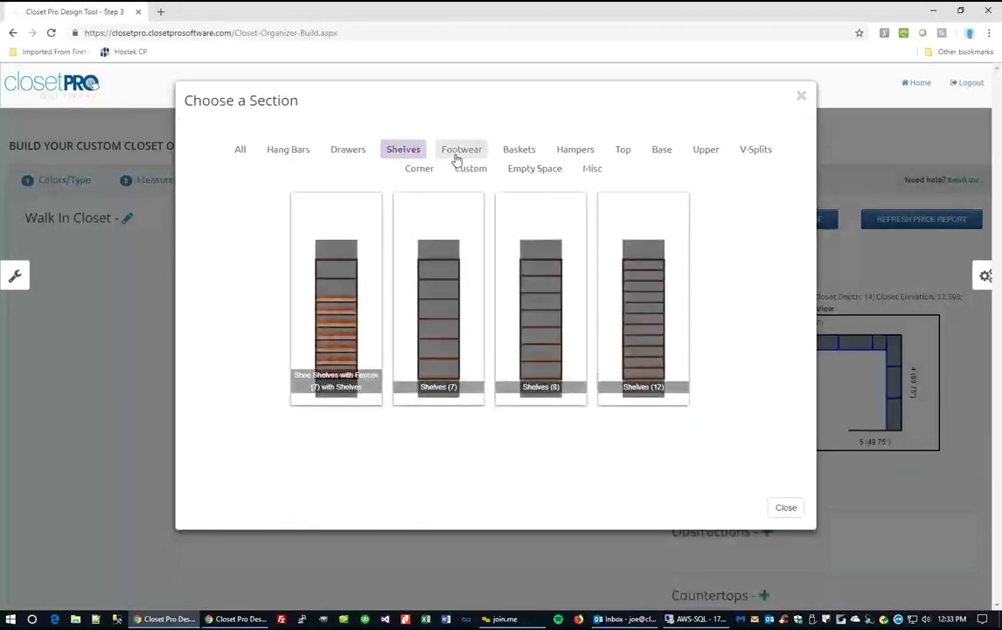
{"action": "left_click", "coordinate": [463, 156]}
{"action": "left_click", "coordinate": [514, 150]}
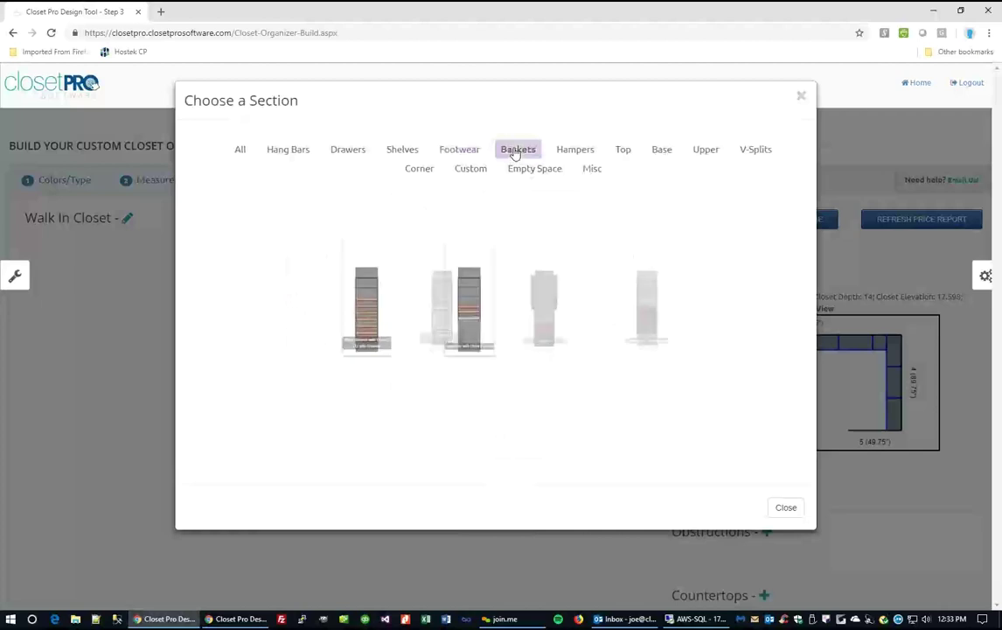
Place 'Drawers (3 - 7.5", 1 - 10") with Shelves' in section 2 and open its Edit Unit options.
{"action": "left_click", "coordinate": [348, 153]}
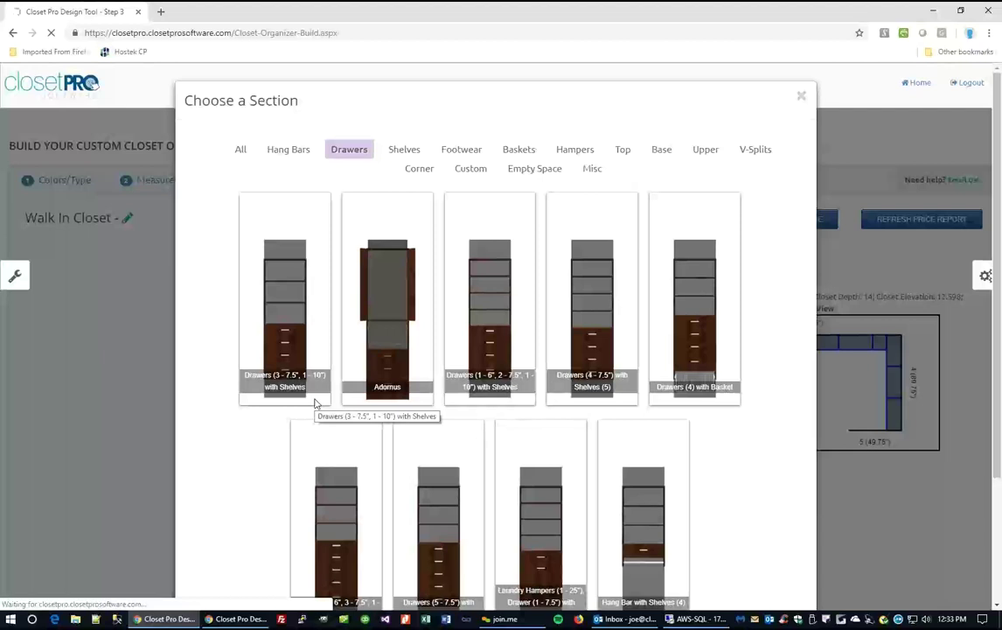
{"action": "left_click", "coordinate": [343, 453]}
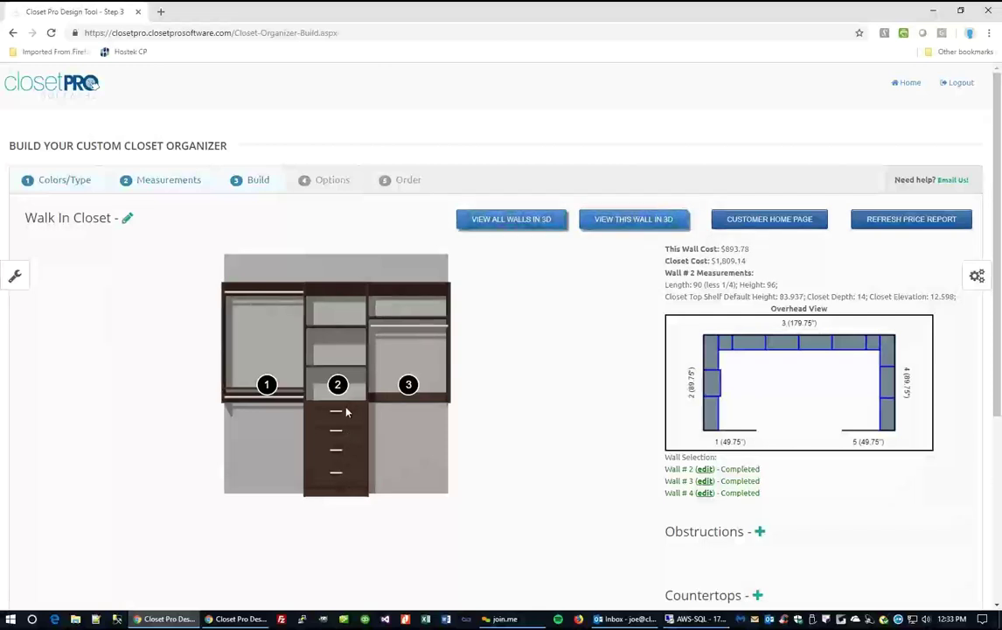
{"action": "left_click", "coordinate": [323, 354]}
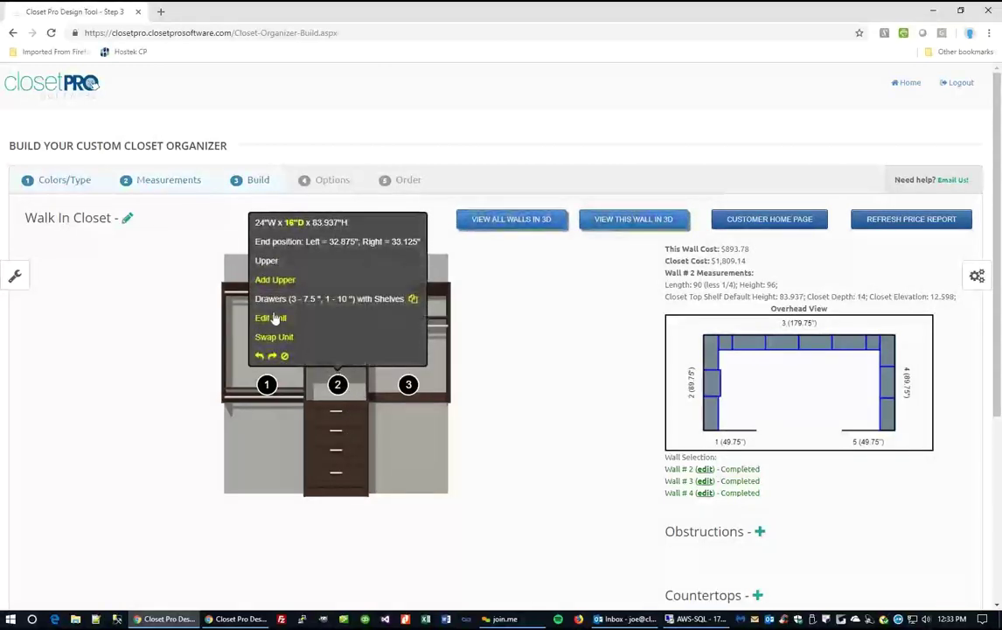
{"action": "left_click", "coordinate": [272, 318]}
Open the unit in the custom editor and remove its three 7.5" drawers, leaving a 23" opening.
{"action": "left_click", "coordinate": [215, 483]}
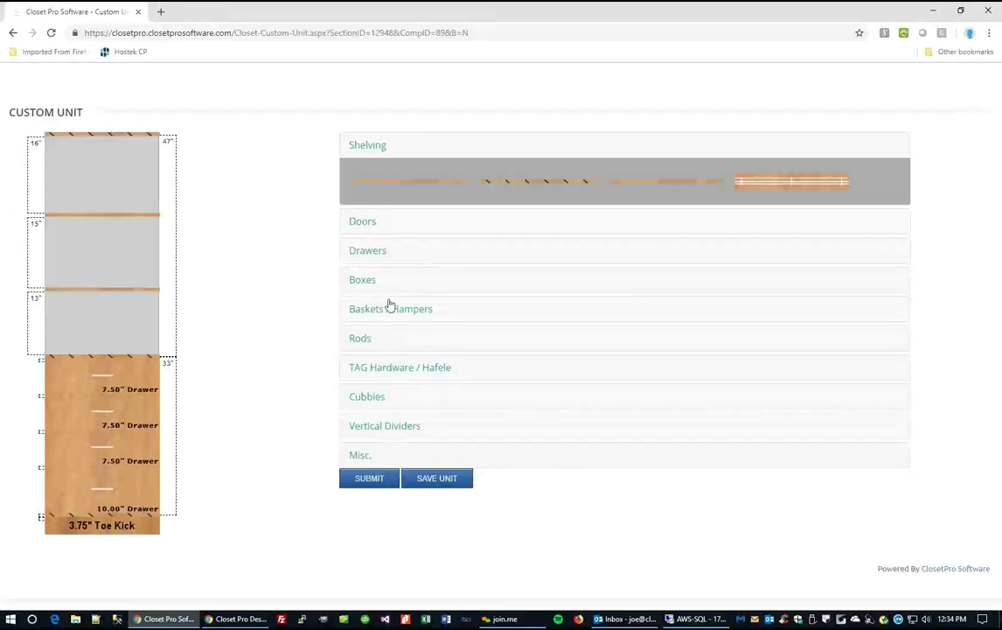
{"action": "left_click", "coordinate": [371, 252]}
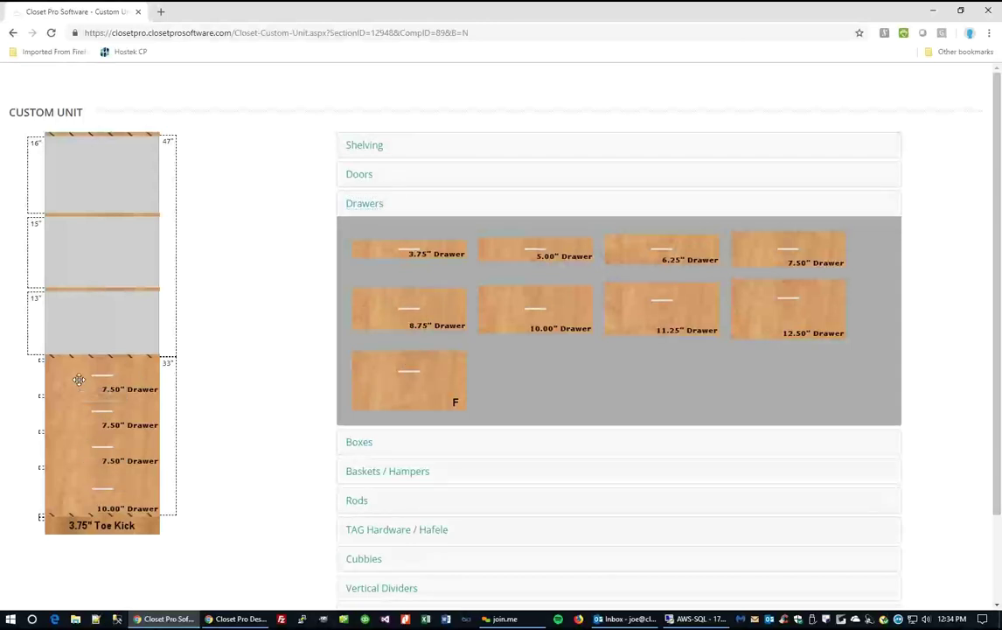
{"action": "left_click_drag", "start_coordinate": [104, 382], "coordinate": [236, 408]}
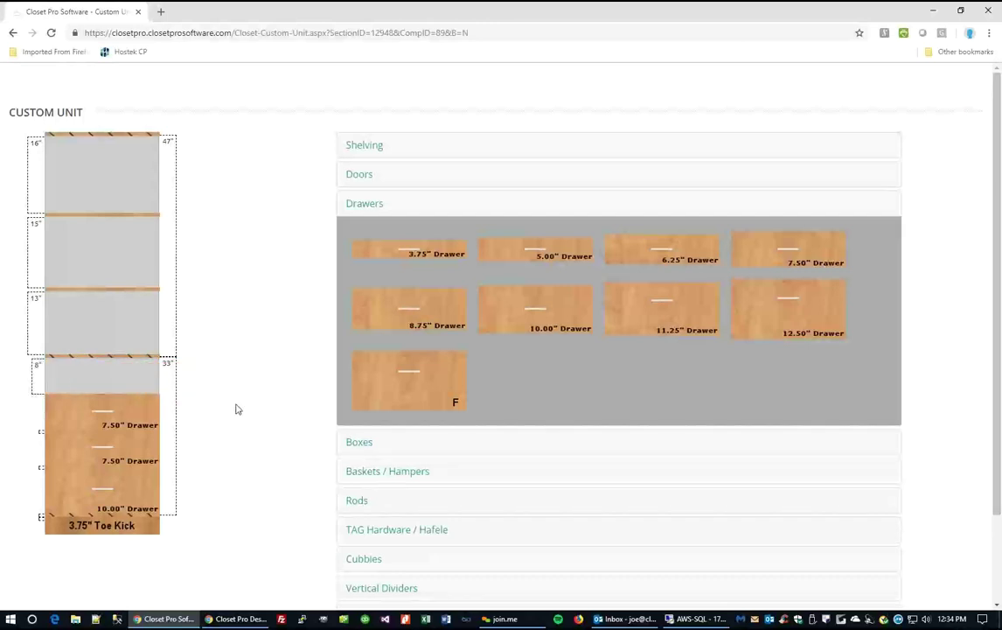
{"action": "left_click_drag", "start_coordinate": [89, 417], "coordinate": [252, 410]}
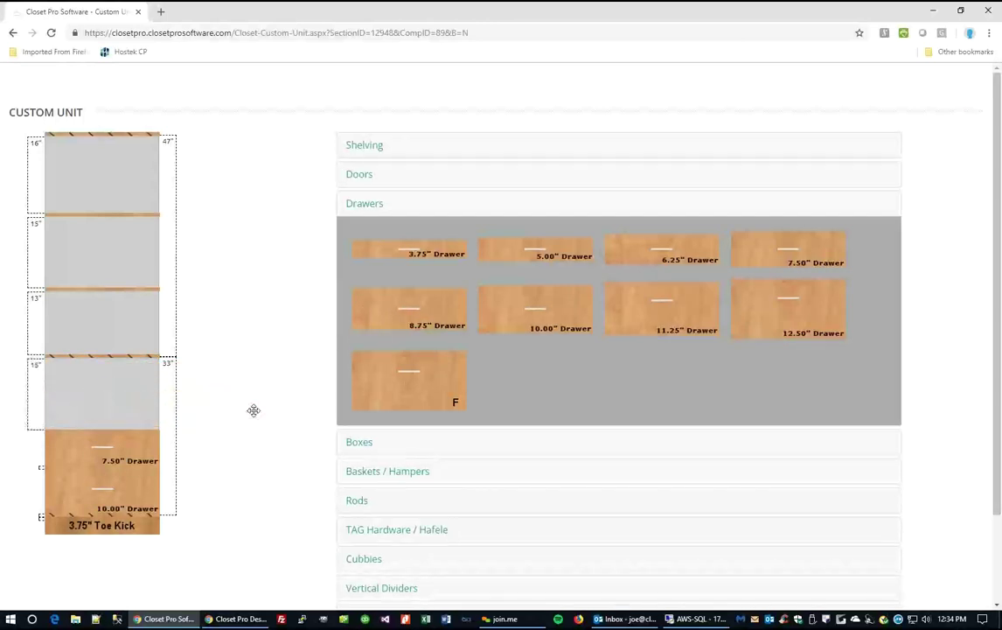
{"action": "left_click_drag", "start_coordinate": [84, 451], "coordinate": [332, 404]}
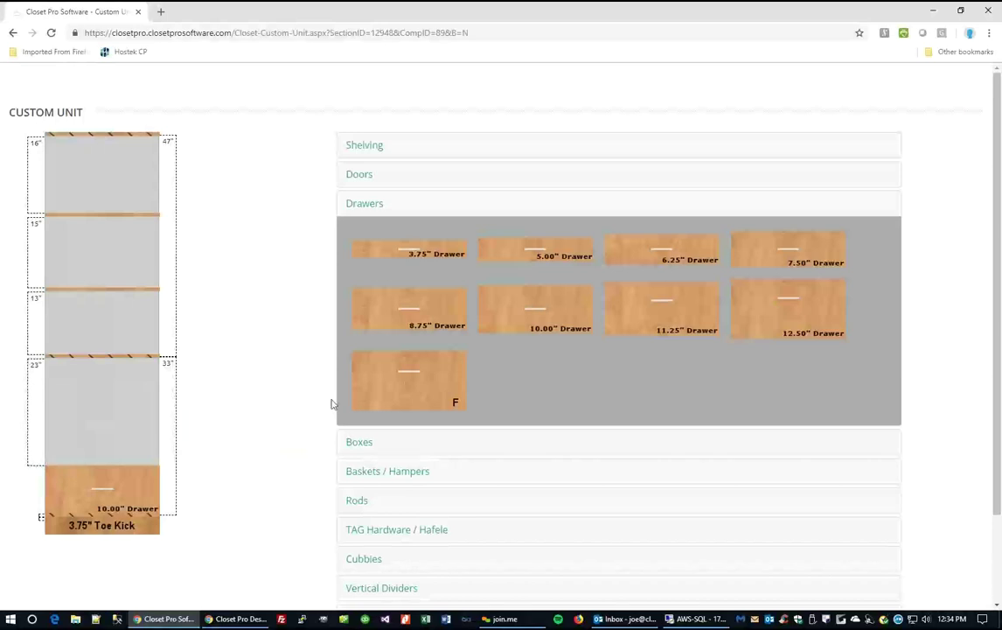
Fill the opening with three 10.00" drawers.
{"action": "left_click_drag", "start_coordinate": [556, 315], "coordinate": [116, 442]}
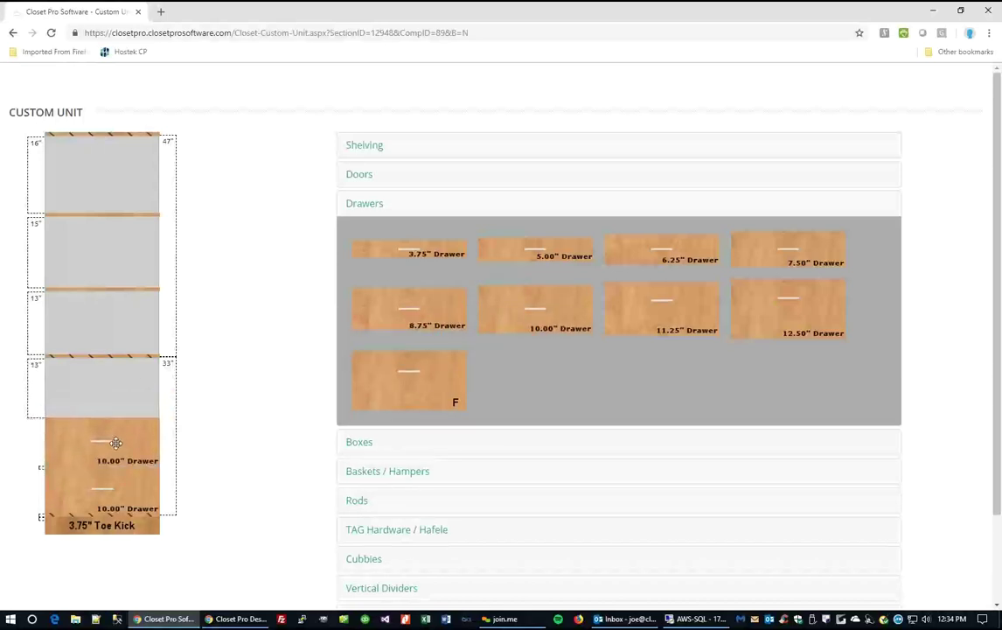
{"action": "left_click_drag", "start_coordinate": [566, 312], "coordinate": [152, 361]}
{"action": "left_click_drag", "start_coordinate": [494, 330], "coordinate": [131, 367]}
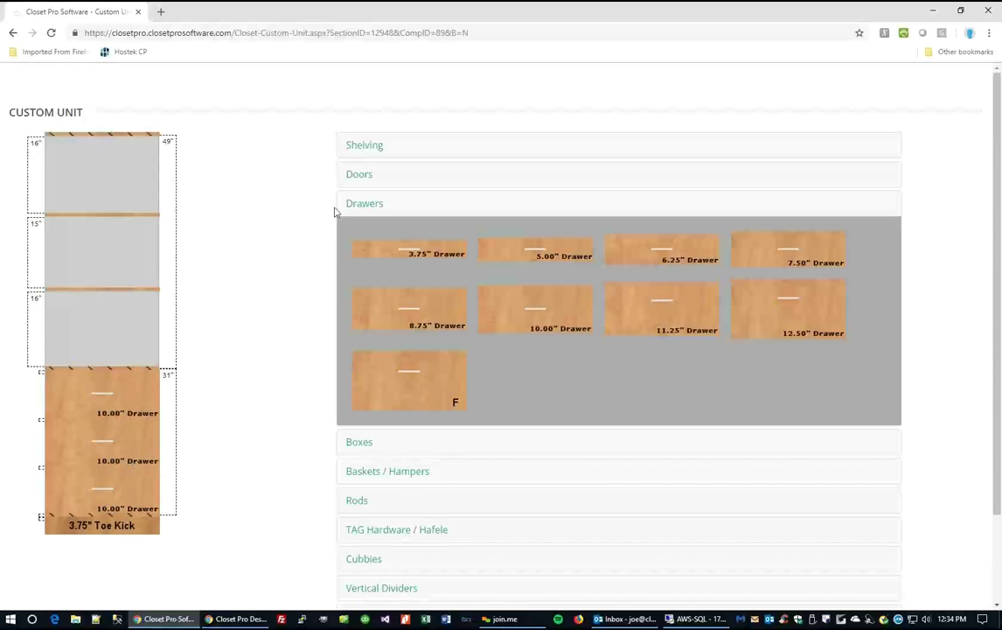
Hang double doors over the three upper shelf openings above the 10" drawers.
{"action": "left_click", "coordinate": [357, 176]}
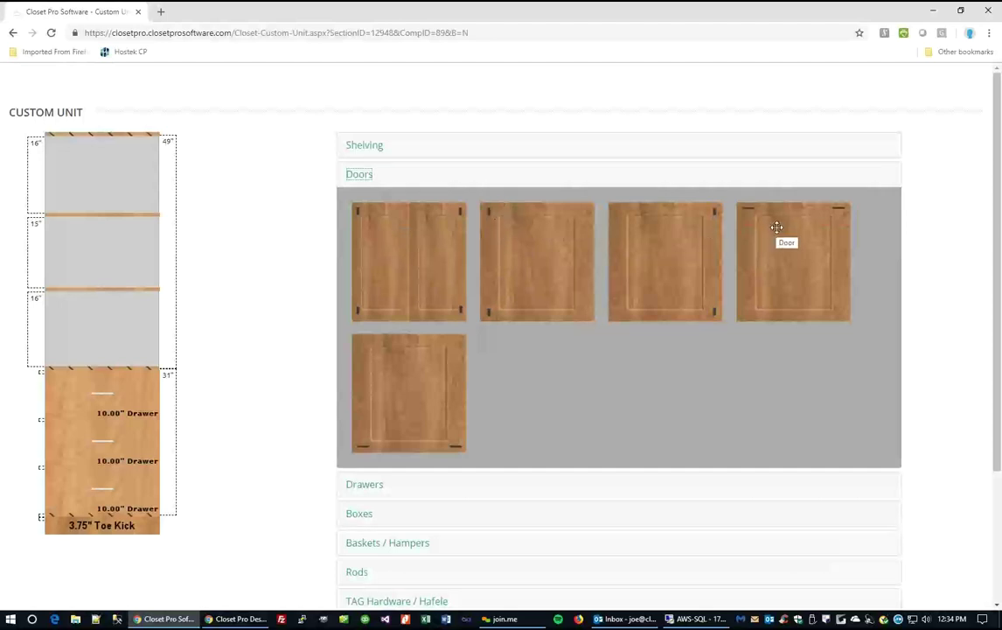
{"action": "left_click_drag", "start_coordinate": [434, 261], "coordinate": [137, 249]}
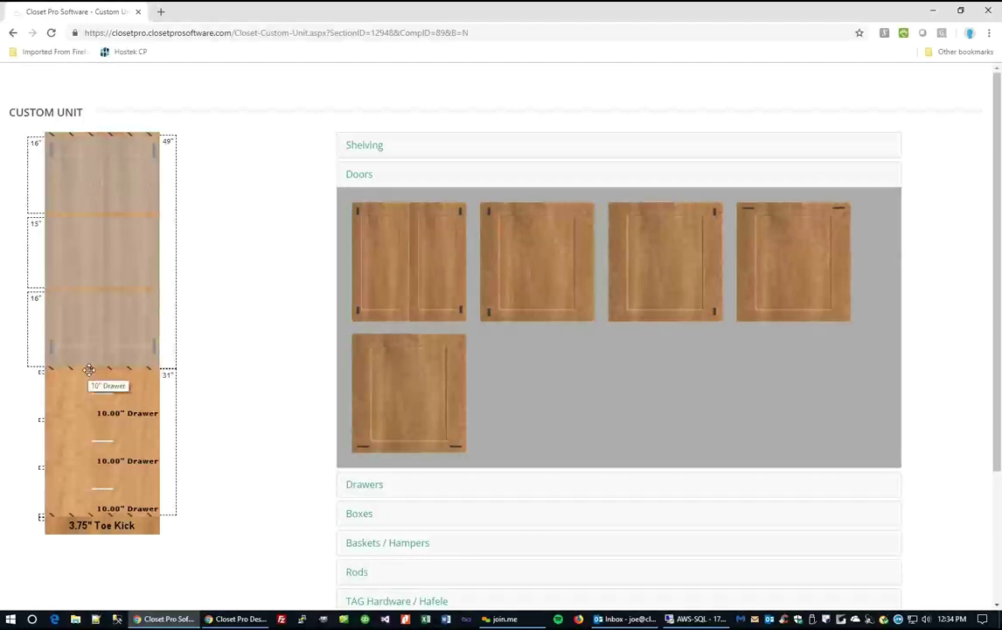
{"action": "left_click", "coordinate": [374, 148]}
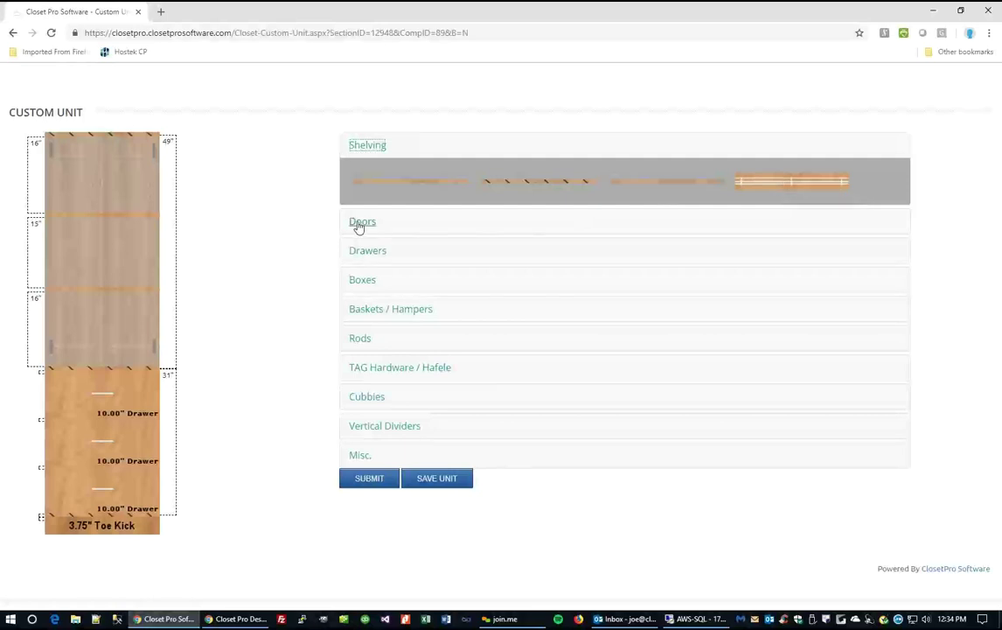
Browse the box, basket/hamper, rod and TAG Hardware/Hafele accessory options.
{"action": "left_click", "coordinate": [361, 278]}
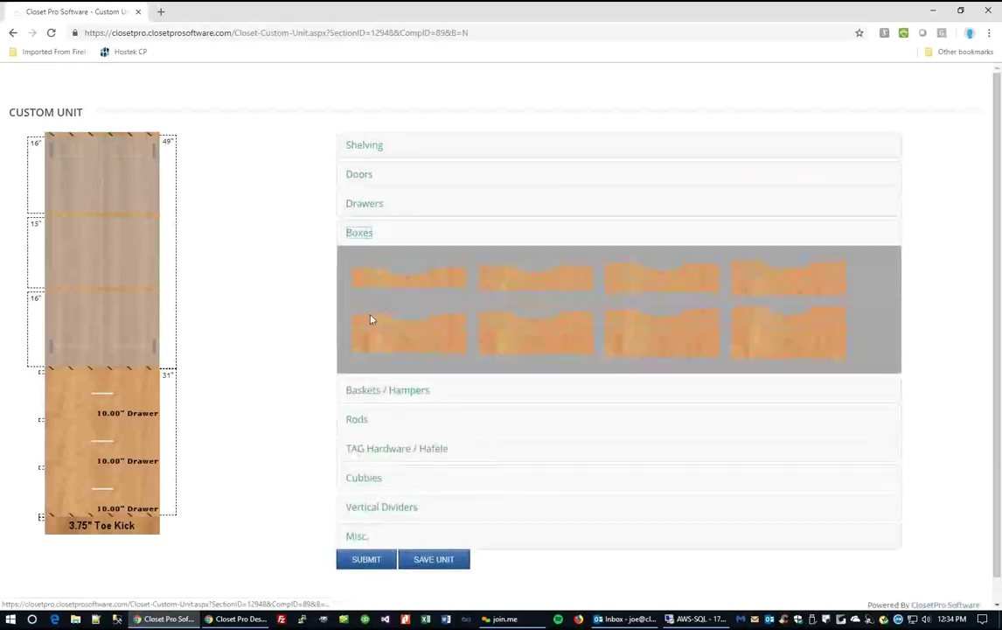
{"action": "left_click", "coordinate": [357, 236]}
{"action": "left_click", "coordinate": [373, 264]}
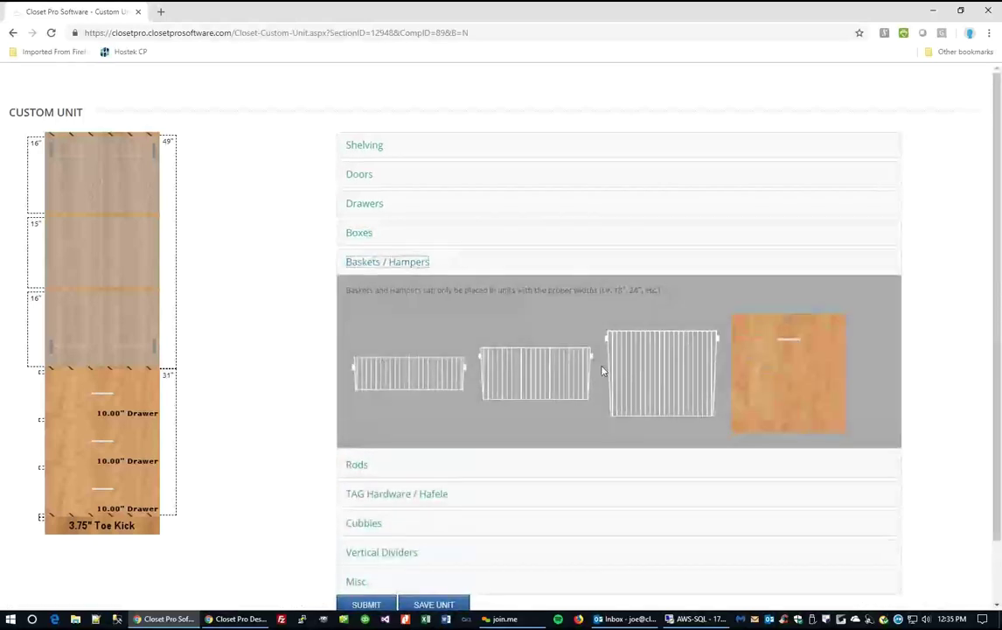
{"action": "left_click", "coordinate": [405, 261]}
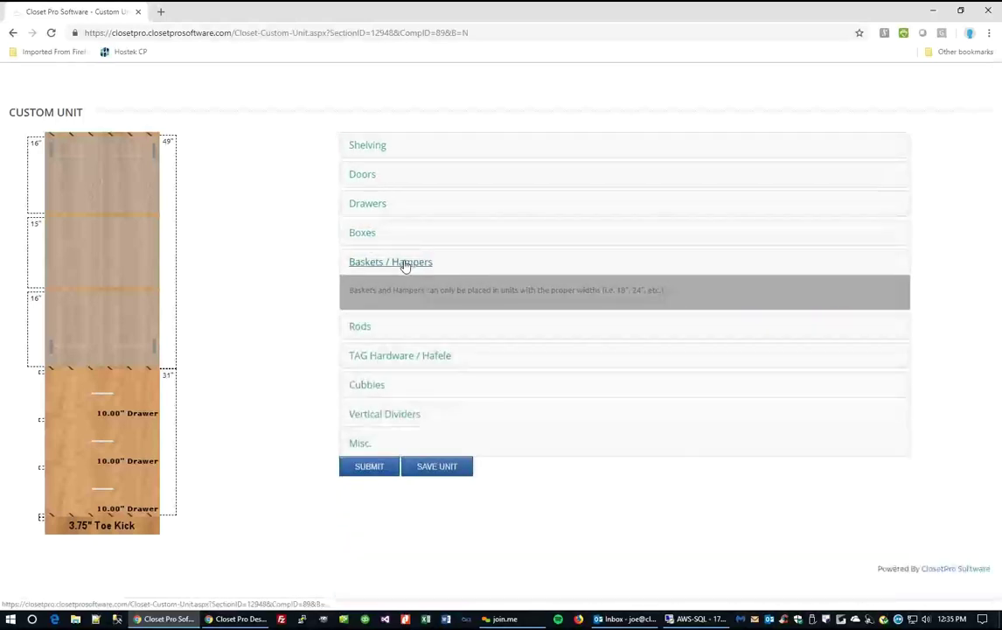
{"action": "left_click", "coordinate": [359, 293]}
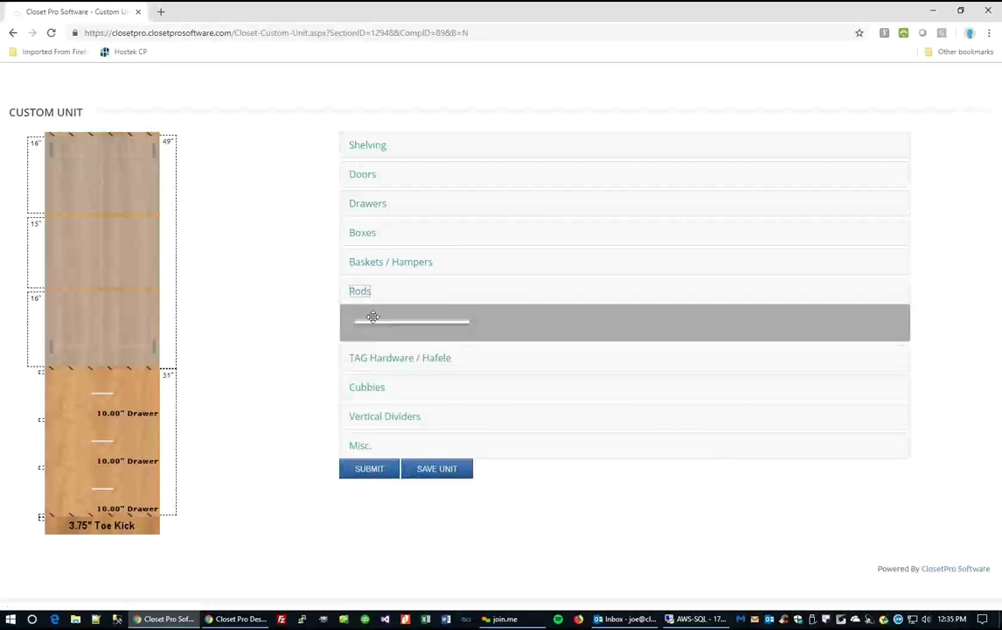
{"action": "left_click", "coordinate": [360, 292]}
{"action": "left_click", "coordinate": [380, 322]}
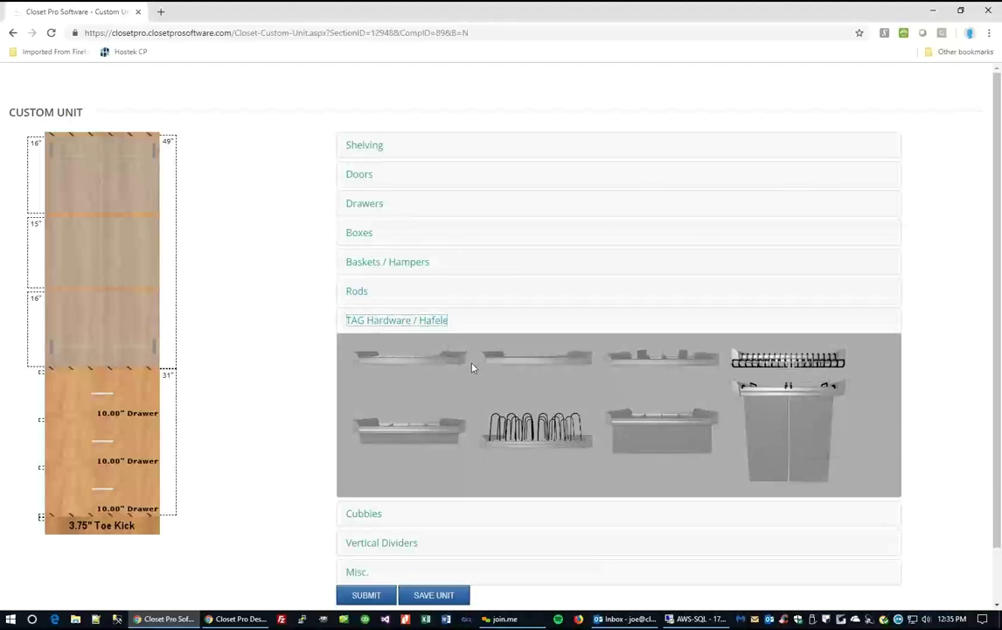
{"action": "left_click", "coordinate": [398, 325]}
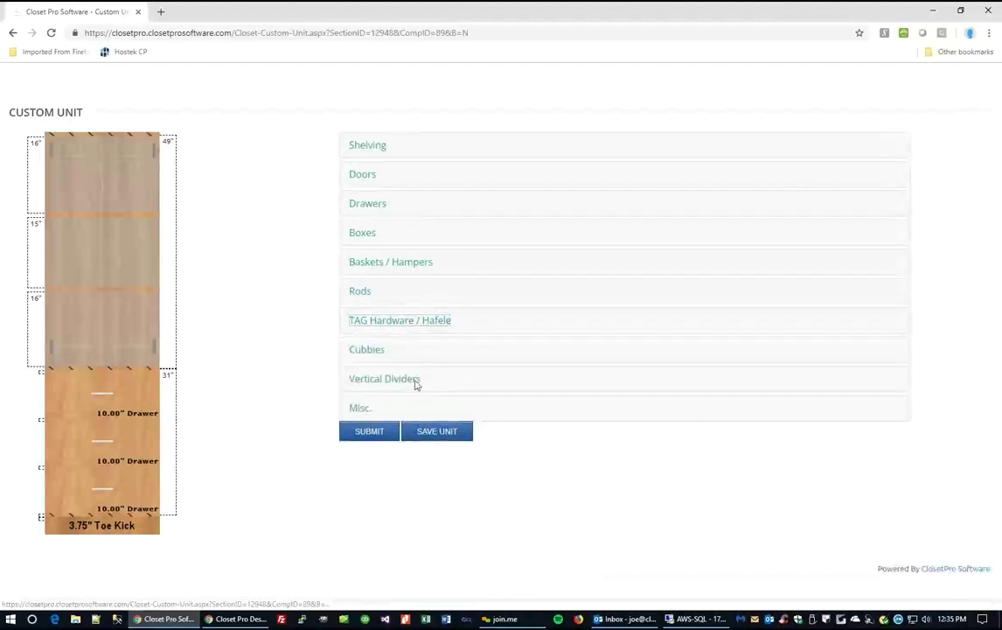
Review the cubby, divider and toe kick options, then submit the unit to section 2.
{"action": "left_click", "coordinate": [368, 351]}
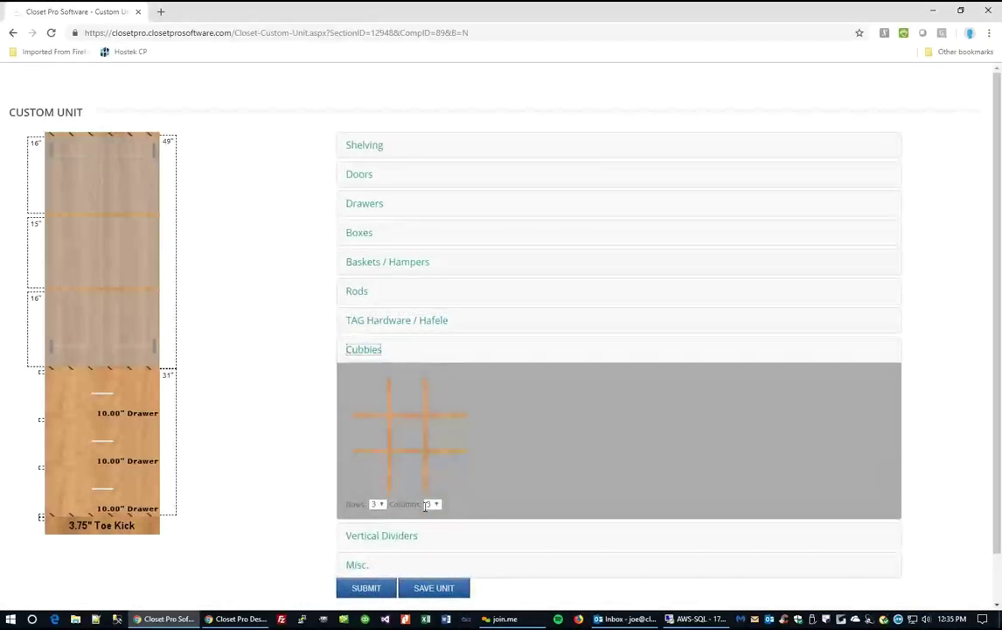
{"action": "left_click", "coordinate": [356, 351]}
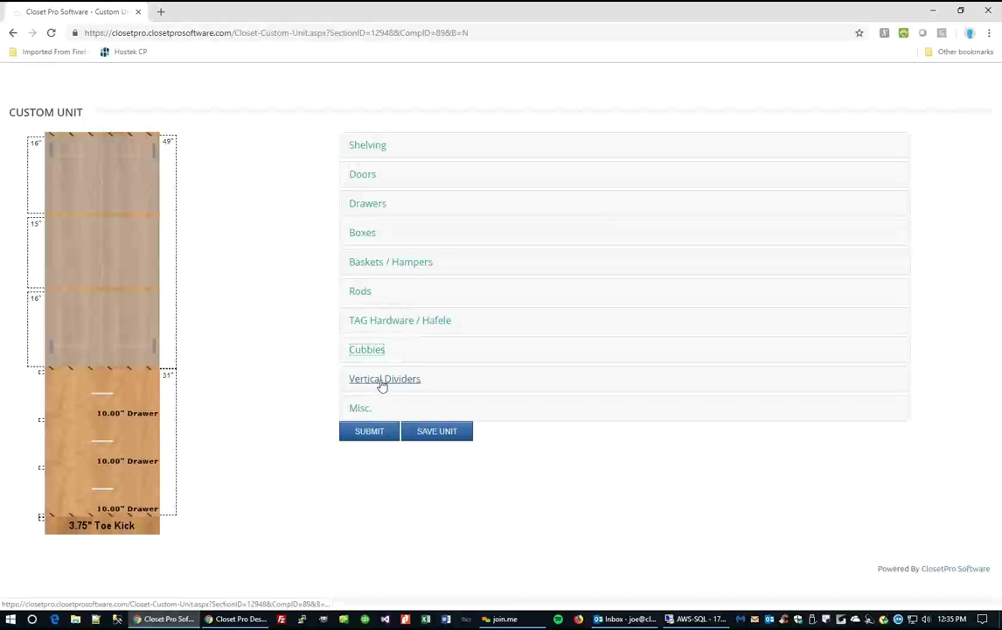
{"action": "left_click", "coordinate": [381, 382]}
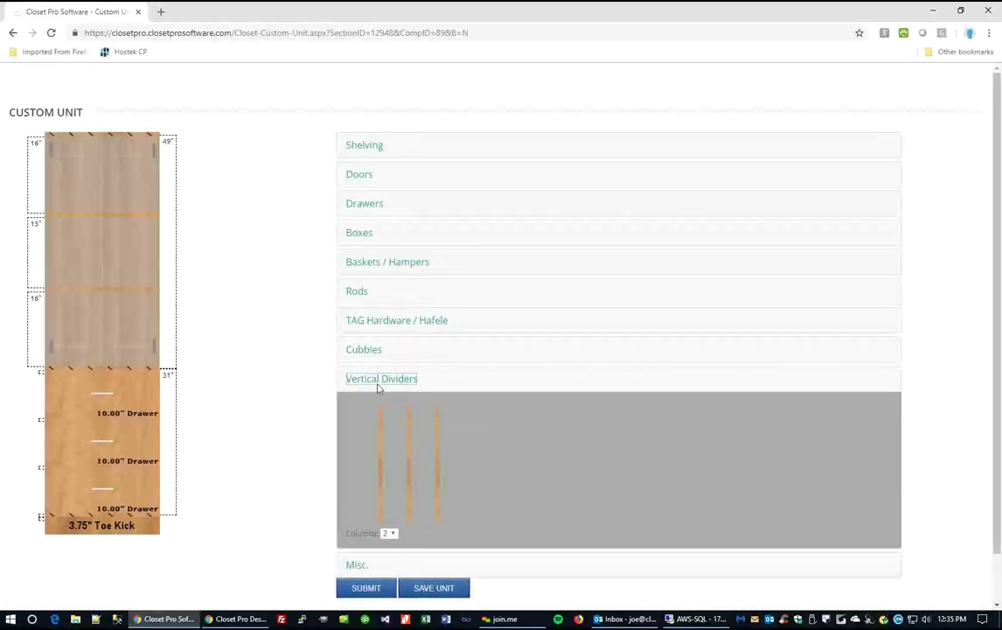
{"action": "left_click", "coordinate": [411, 381]}
{"action": "left_click", "coordinate": [359, 410]}
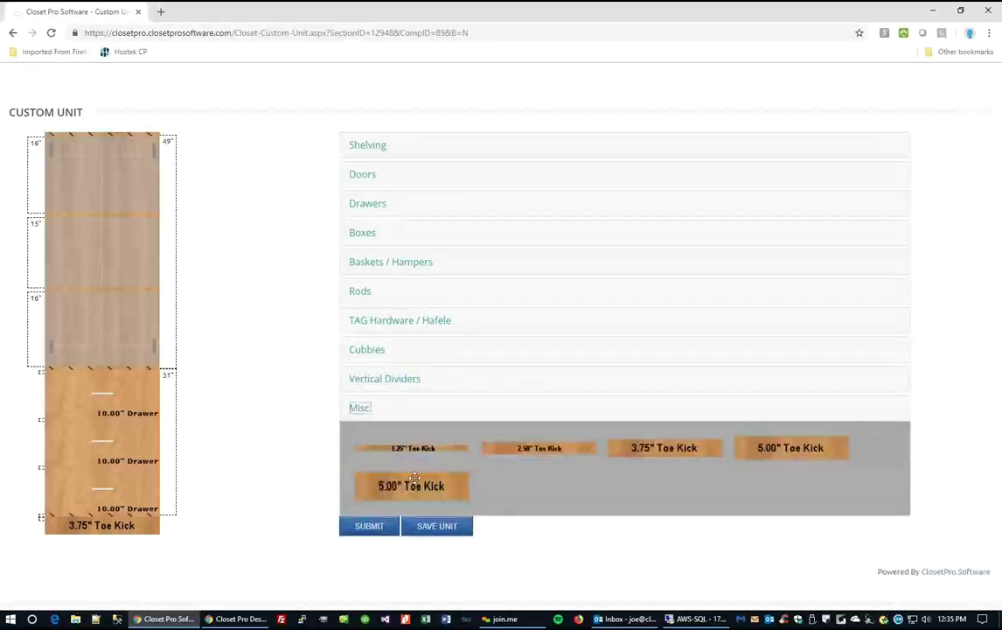
{"action": "left_click", "coordinate": [360, 410]}
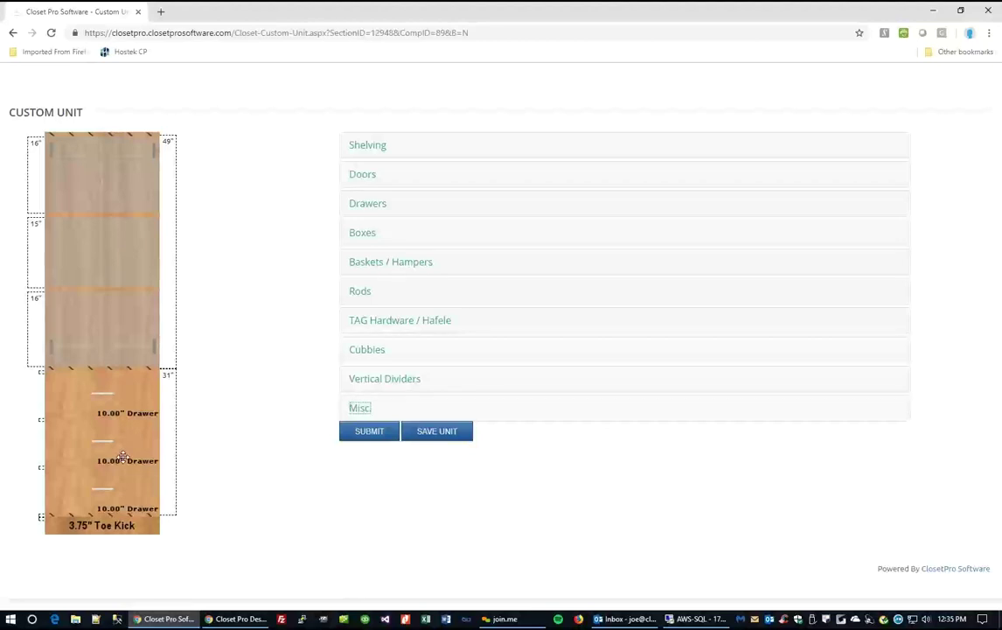
{"action": "left_click", "coordinate": [371, 434]}
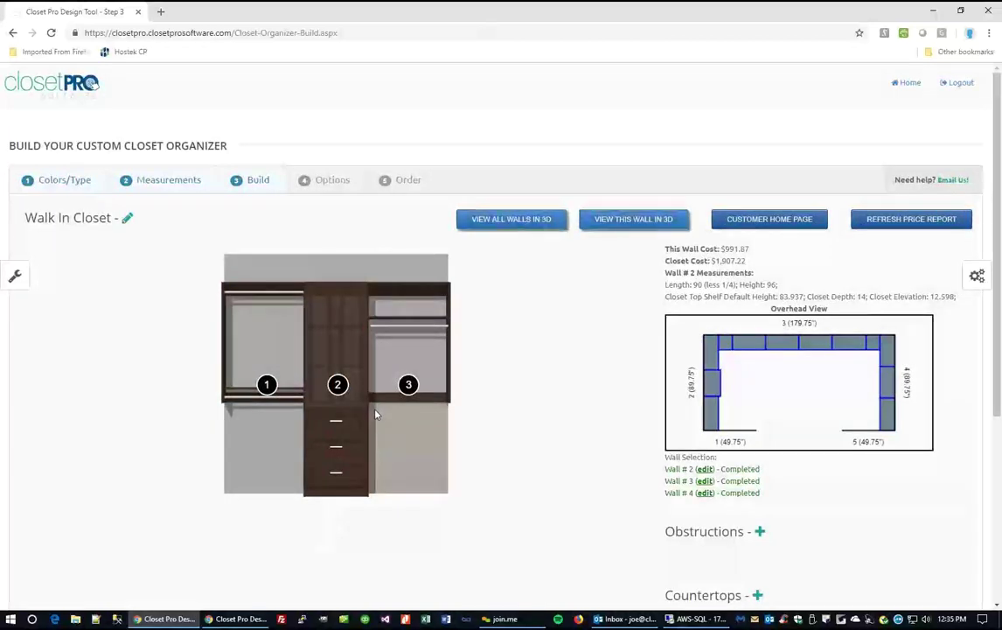
Give unit 2's doors Raised Panel rails and Clear Glass inserts, bringing the closet to $2,134.16.
{"action": "left_click", "coordinate": [335, 365]}
{"action": "left_click", "coordinate": [247, 317]}
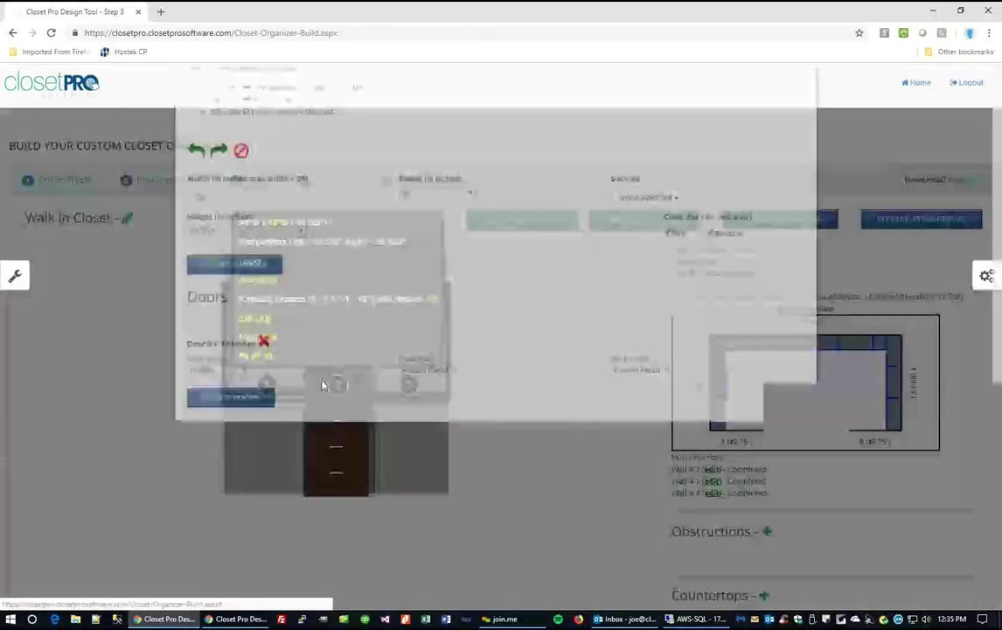
{"action": "left_click", "coordinate": [454, 440]}
{"action": "left_click", "coordinate": [424, 473]}
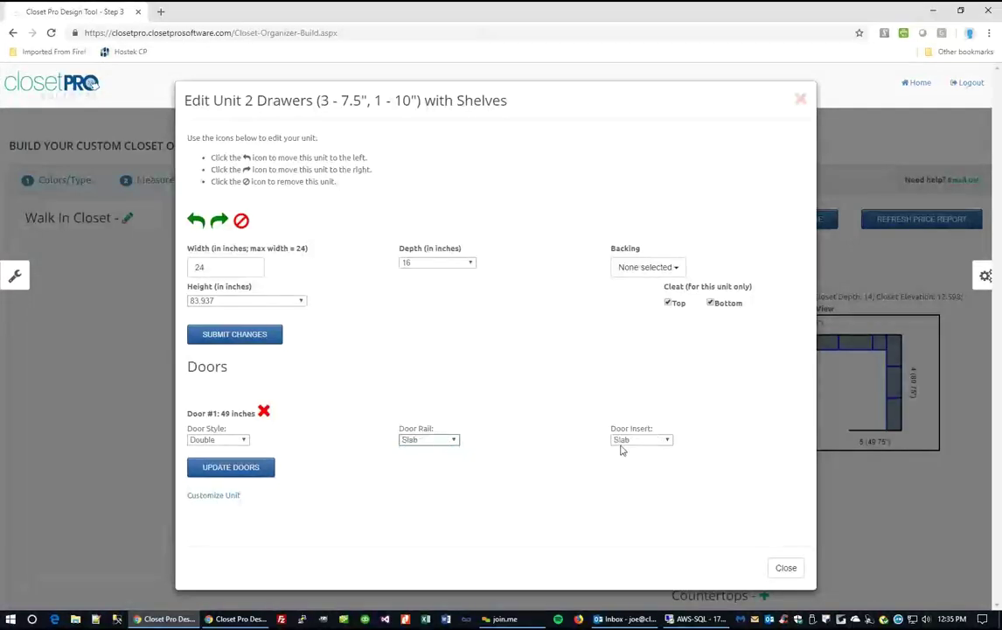
{"action": "left_click", "coordinate": [646, 441]}
{"action": "left_click", "coordinate": [637, 450]}
{"action": "left_click", "coordinate": [441, 444]}
{"action": "left_click", "coordinate": [422, 449]}
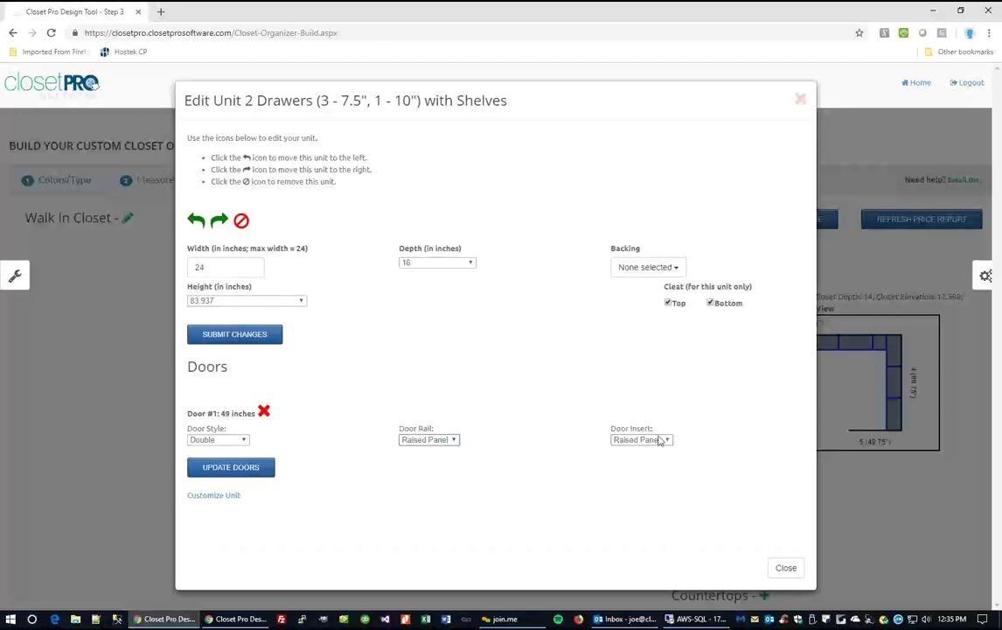
{"action": "left_click", "coordinate": [668, 443]}
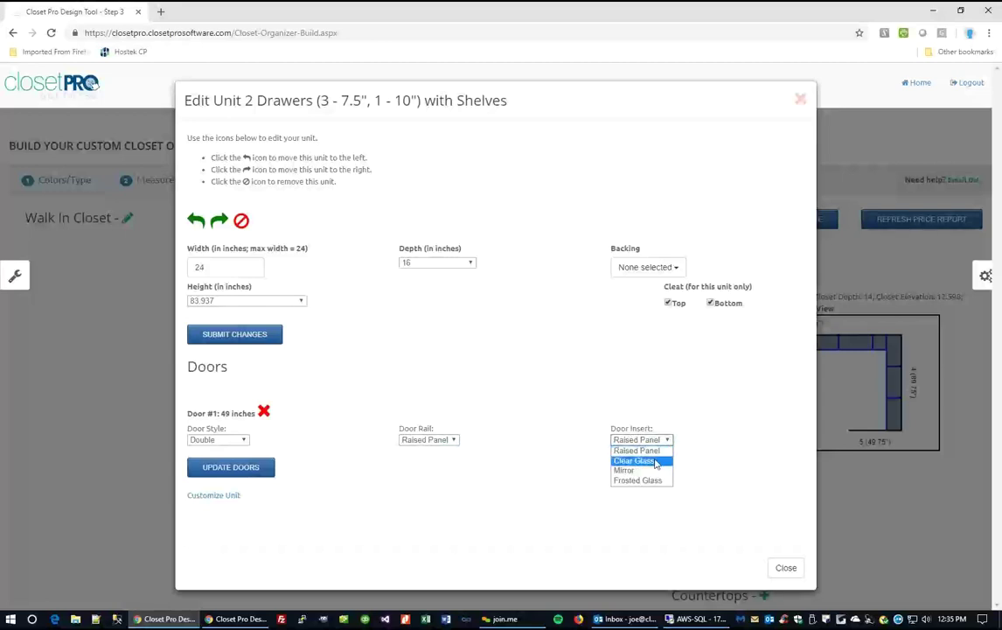
{"action": "left_click", "coordinate": [646, 460]}
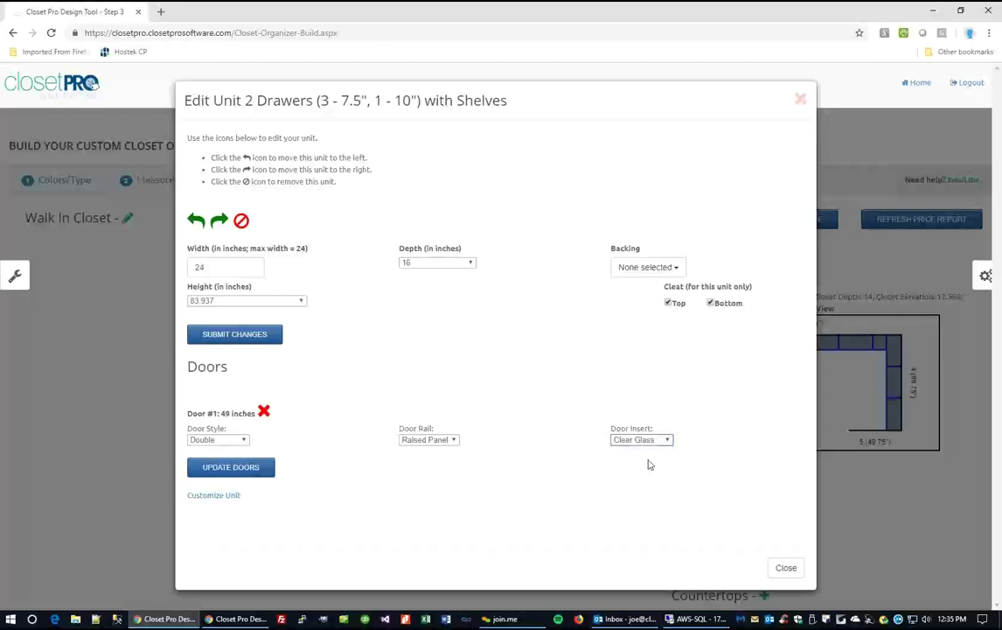
{"action": "left_click", "coordinate": [252, 468]}
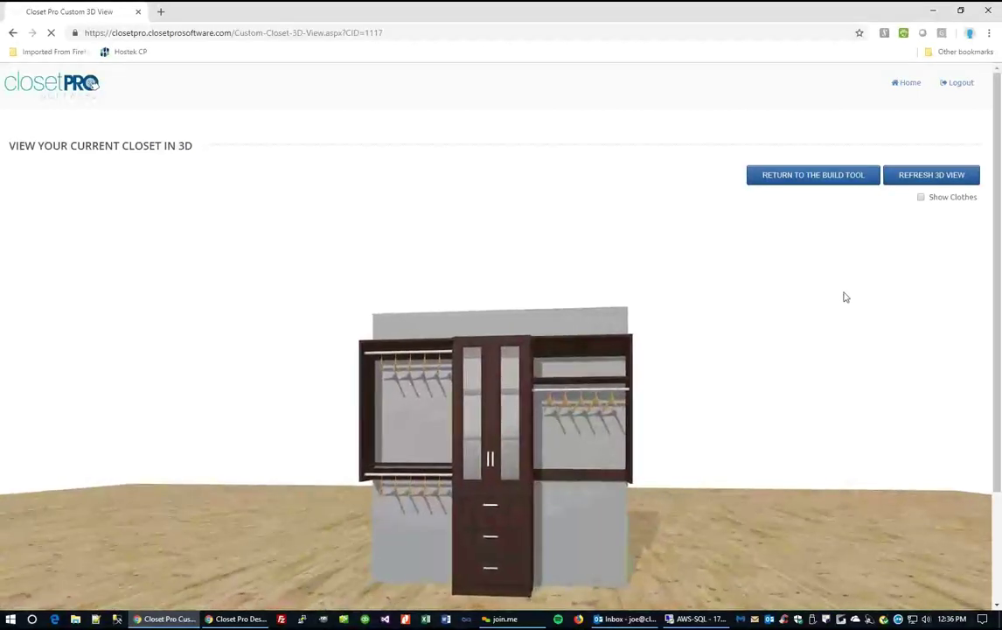
Leave the 3D view and reopen unit 2's Edit Unit window on the Wall #2 build page.
{"action": "left_click", "coordinate": [814, 177]}
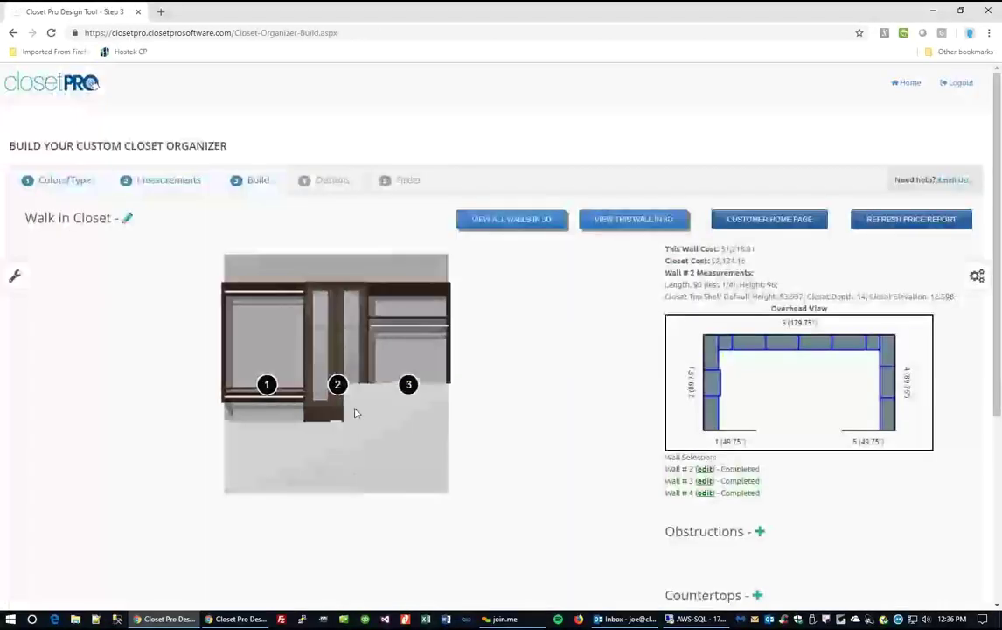
{"action": "left_click", "coordinate": [340, 385]}
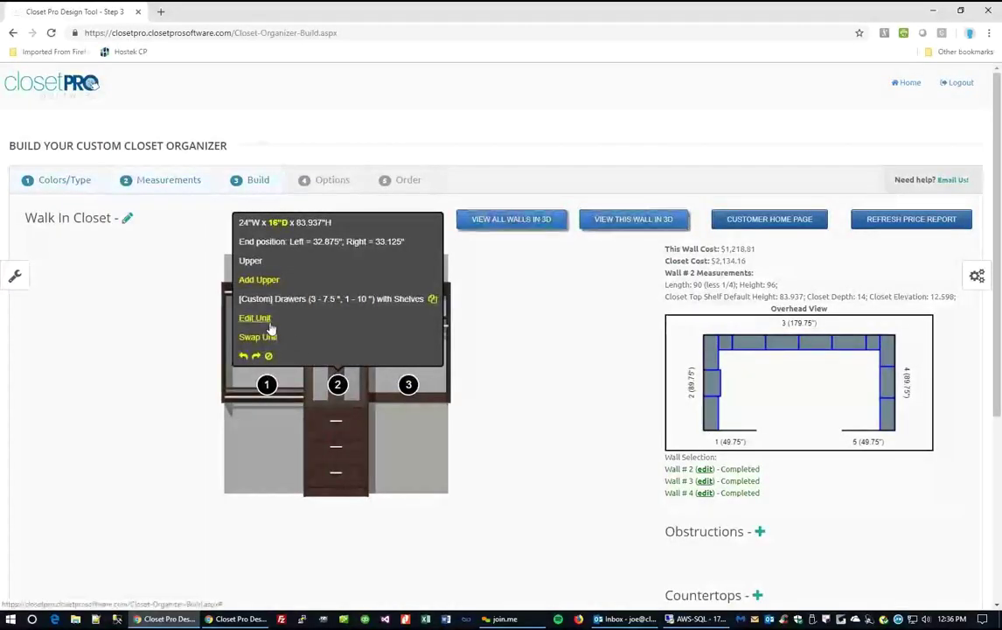
{"action": "left_click", "coordinate": [258, 318]}
Save the glass-door drawer unit as a custom unit with 'Demo Unit' as its short and long descriptions.
{"action": "left_click", "coordinate": [222, 495]}
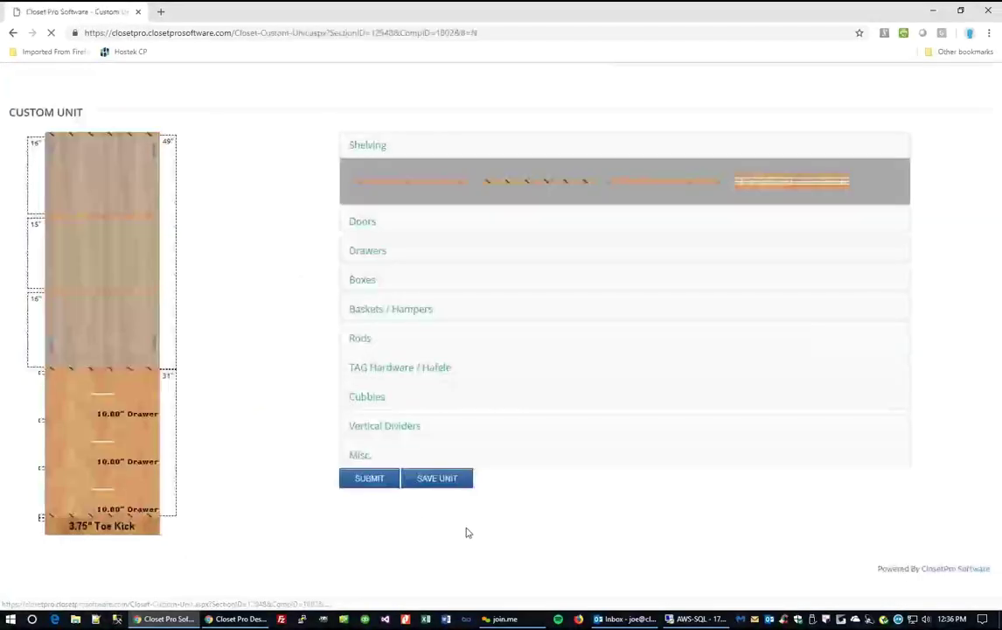
{"action": "left_click", "coordinate": [439, 481]}
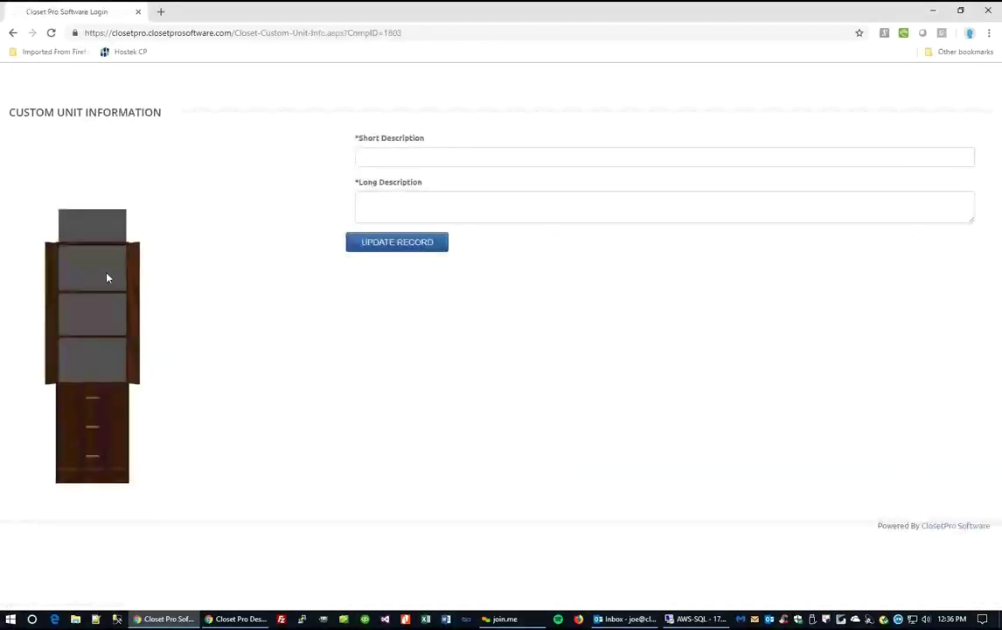
{"action": "left_click", "coordinate": [393, 157]}
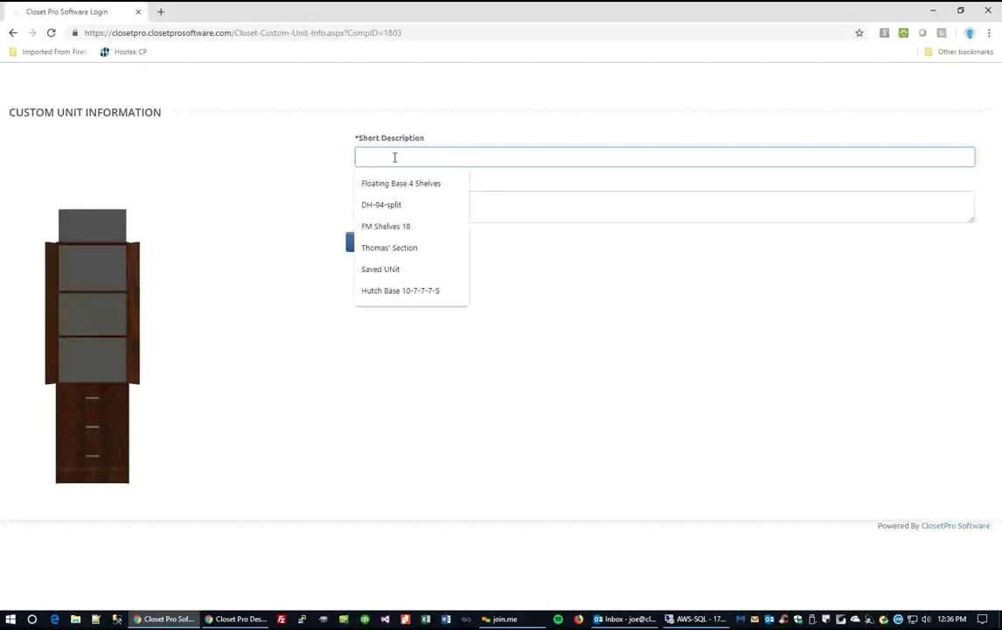
{"action": "type", "text": "Demo Unit"}
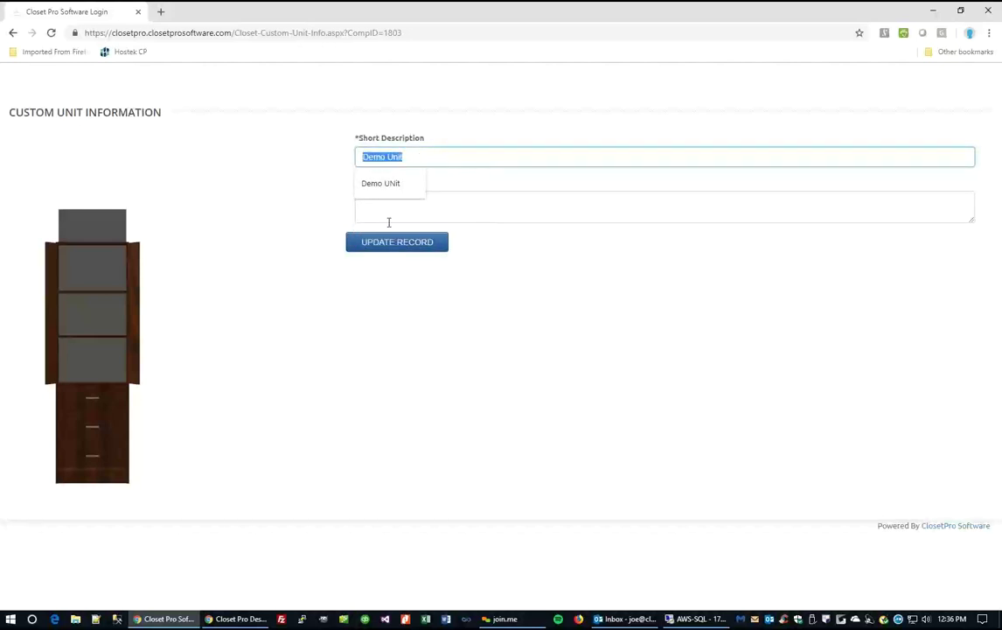
{"action": "left_click", "coordinate": [378, 205]}
{"action": "type", "text": "Demo Unit"}
{"action": "left_click", "coordinate": [400, 247]}
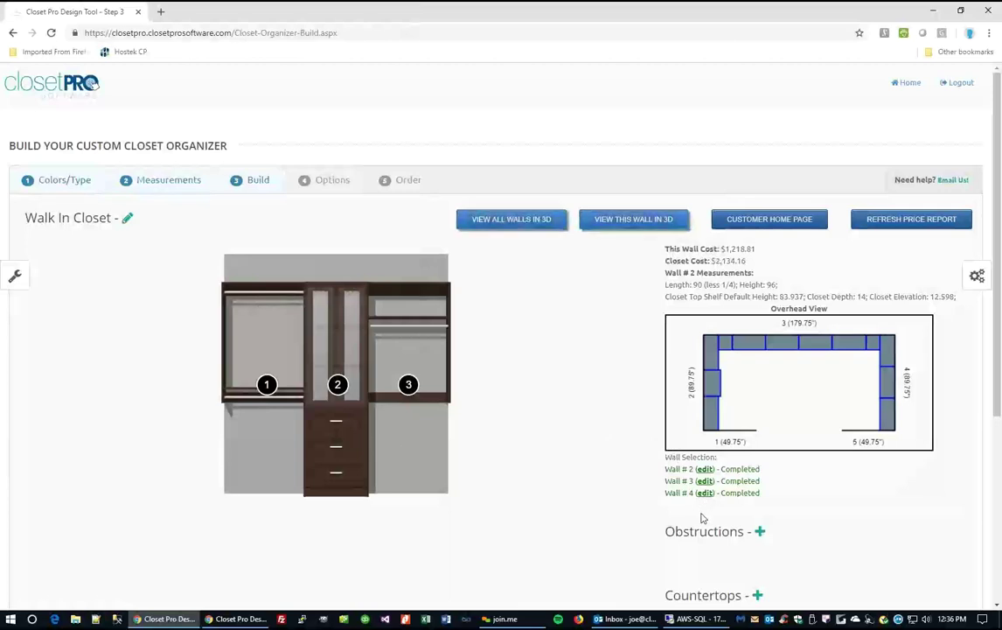
Switch to Wall #4's build page ($385.33) and bring up the section chooser for unit 2.
{"action": "left_click", "coordinate": [705, 492]}
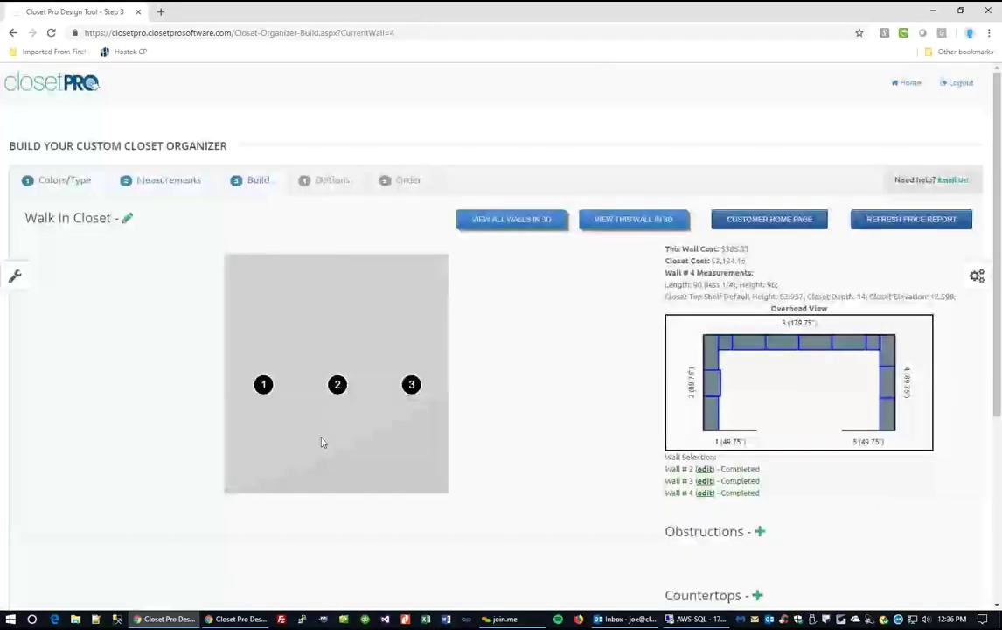
{"action": "mouse_move", "coordinate": [321, 443]}
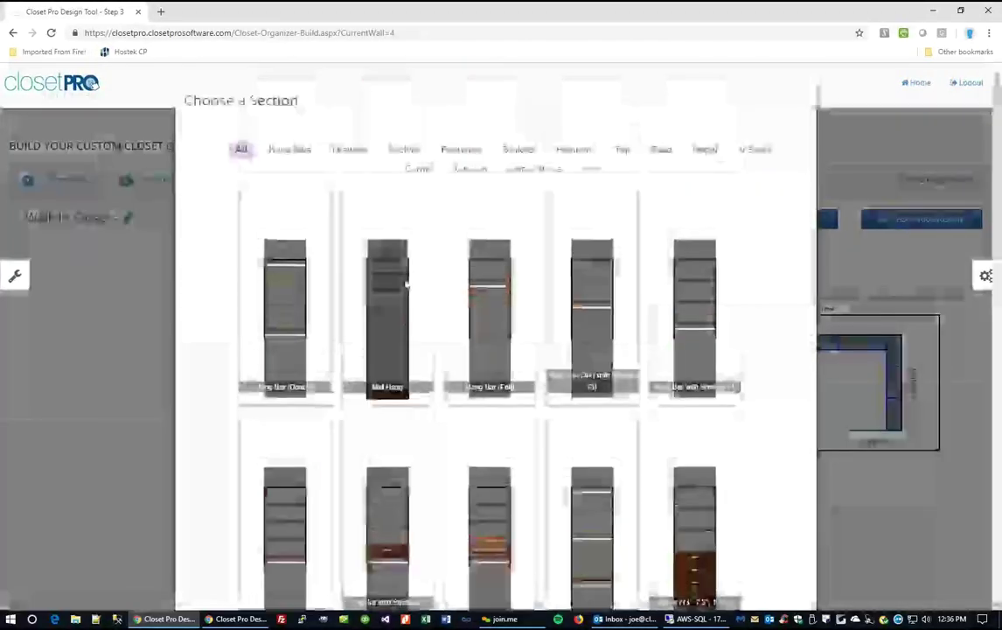
Filter the section catalogue to custom drawer sections and scroll through the list to find Demo Unit.
{"action": "left_click", "coordinate": [347, 151]}
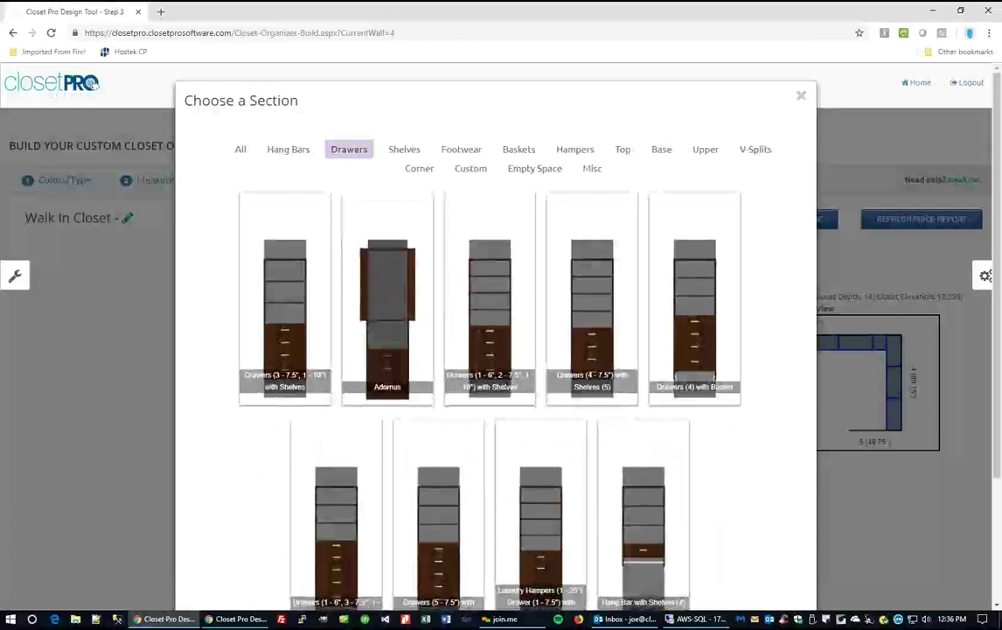
{"action": "left_click", "coordinate": [479, 176]}
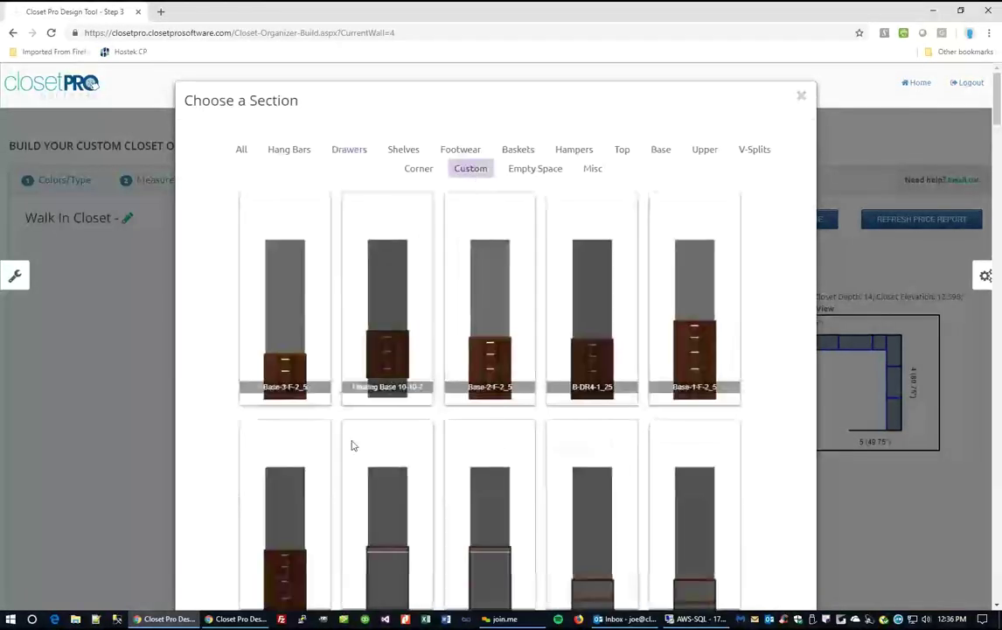
{"action": "scroll", "coordinate": [614, 459], "scroll_direction": "down", "scroll_amount": 3}
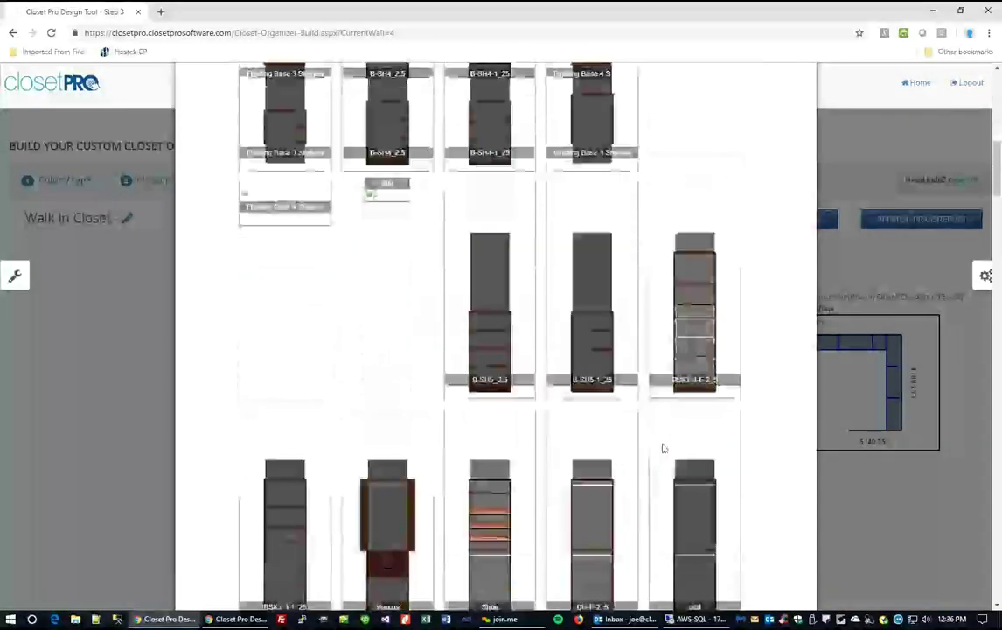
{"action": "scroll", "coordinate": [479, 453], "scroll_direction": "down", "scroll_amount": 6}
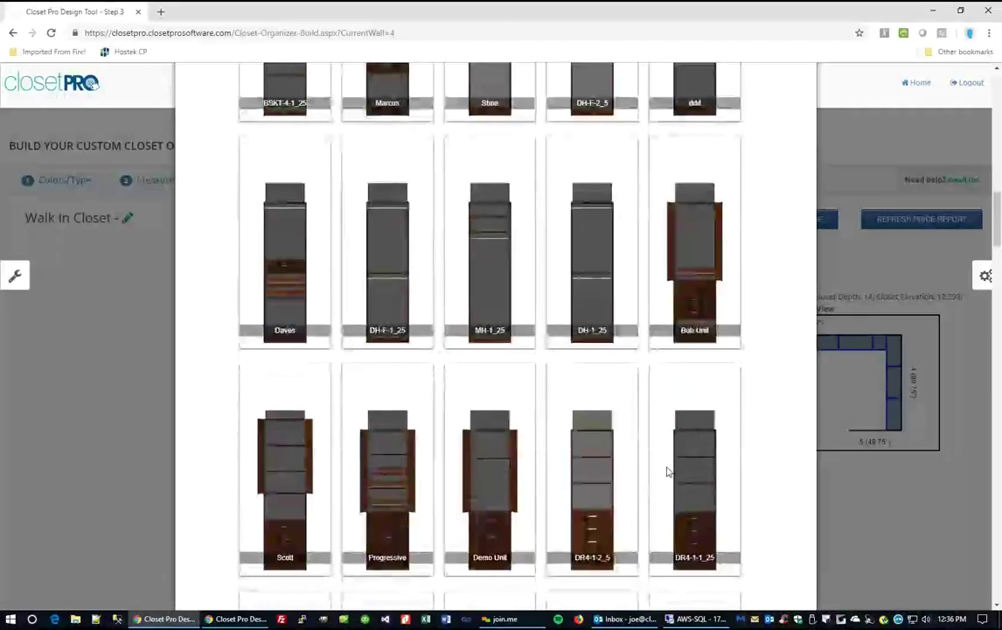
{"action": "scroll", "coordinate": [463, 495], "scroll_direction": "down", "scroll_amount": 5}
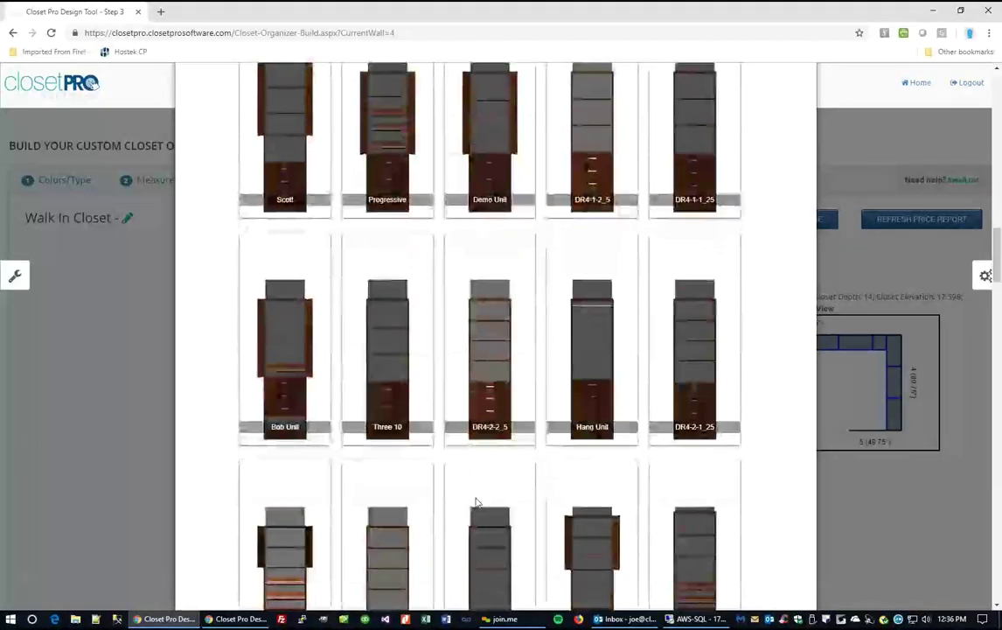
{"action": "scroll", "coordinate": [747, 505], "scroll_direction": "down", "scroll_amount": 4}
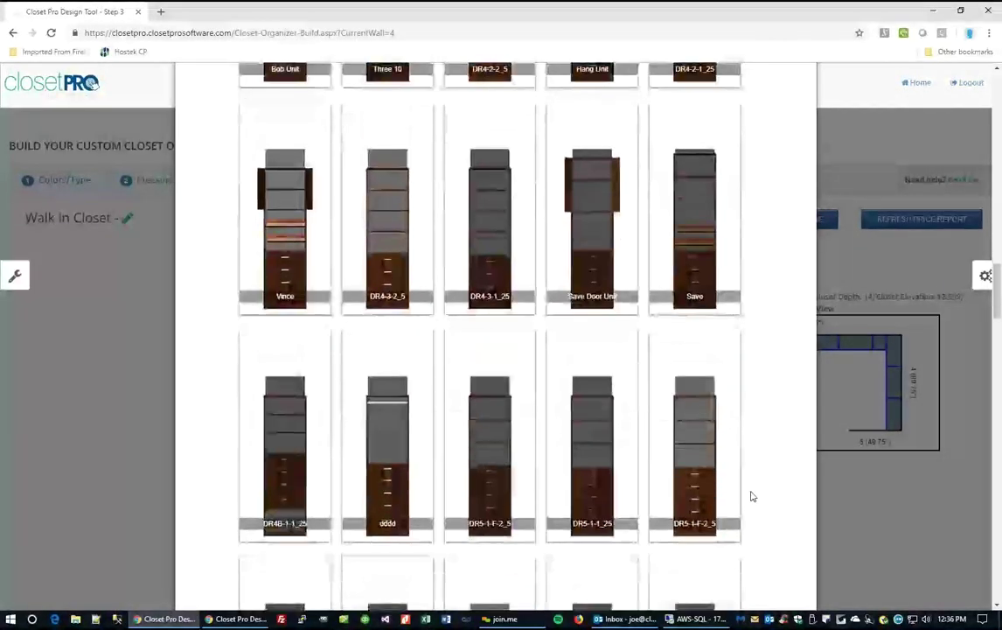
{"action": "scroll", "coordinate": [756, 490], "scroll_direction": "down", "scroll_amount": 6}
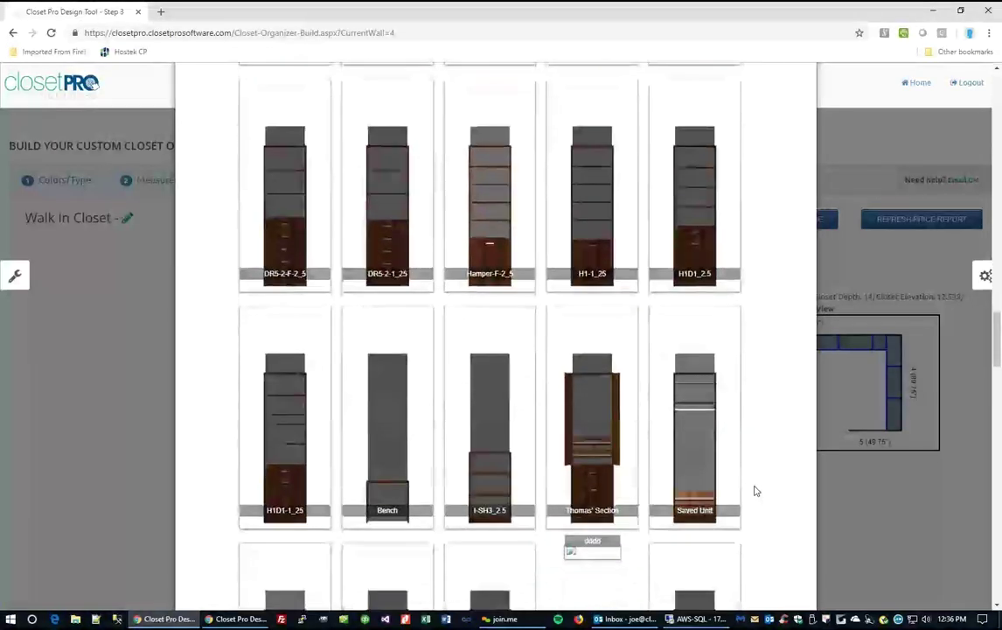
{"action": "scroll", "coordinate": [757, 491], "scroll_direction": "down", "scroll_amount": 7}
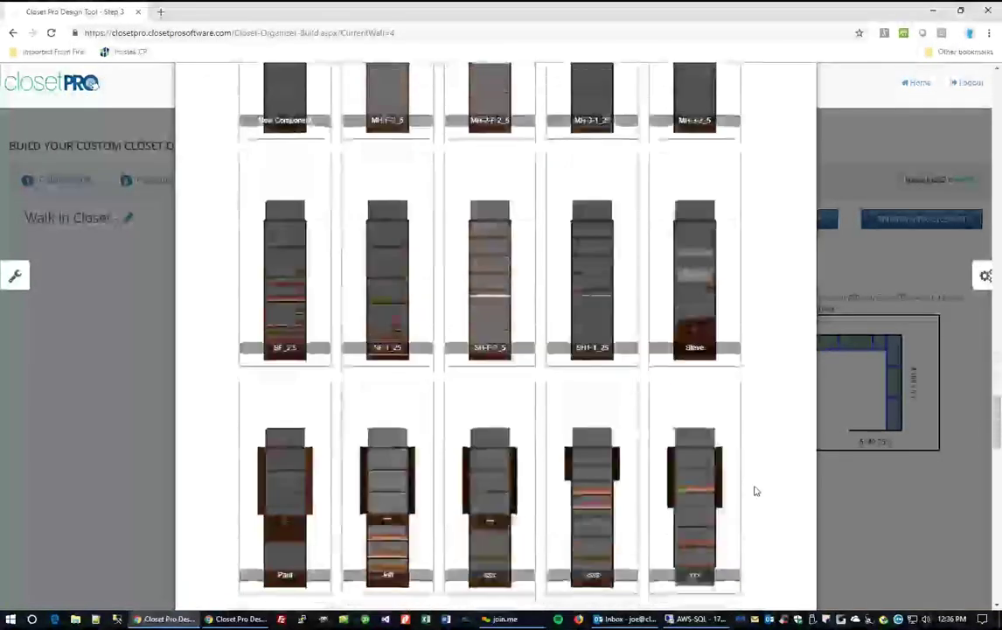
{"action": "scroll", "coordinate": [358, 520], "scroll_direction": "down", "scroll_amount": 8}
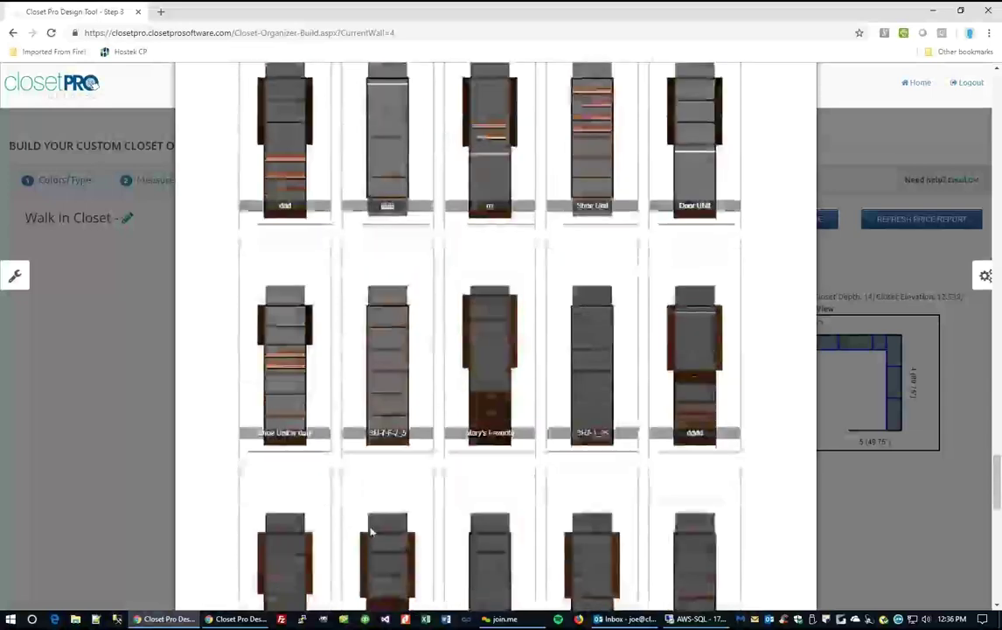
{"action": "scroll", "coordinate": [636, 496], "scroll_direction": "down", "scroll_amount": 6}
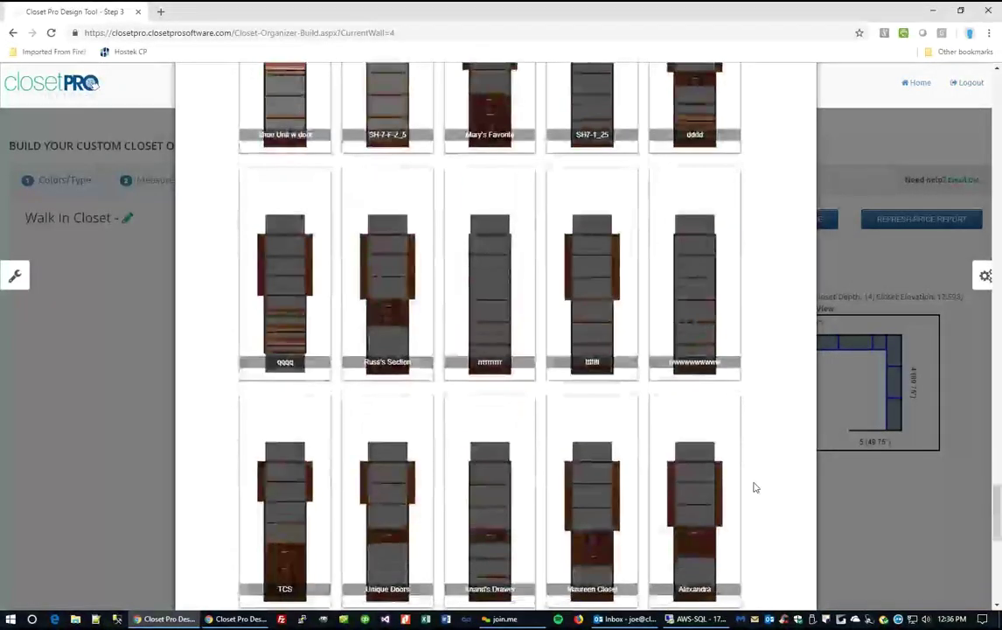
{"action": "scroll", "coordinate": [306, 483], "scroll_direction": "down", "scroll_amount": 5}
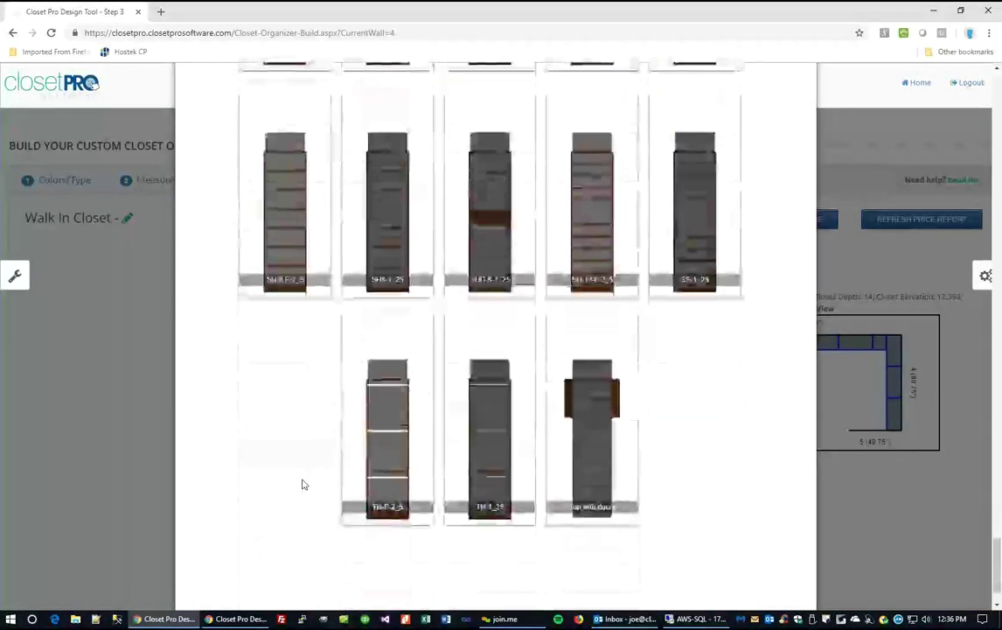
{"action": "scroll", "coordinate": [308, 472], "scroll_direction": "up", "scroll_amount": 5}
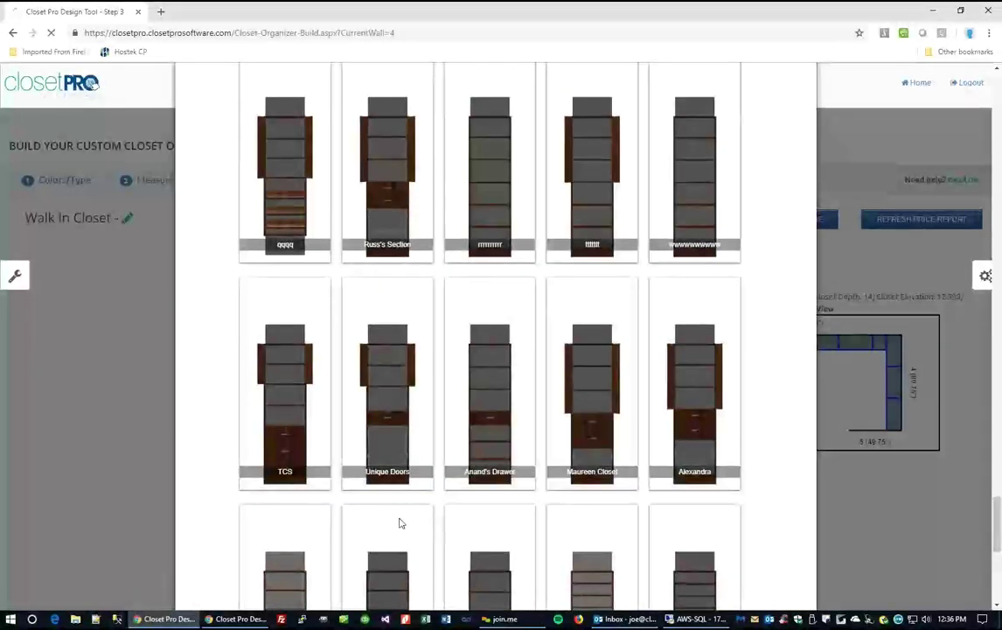
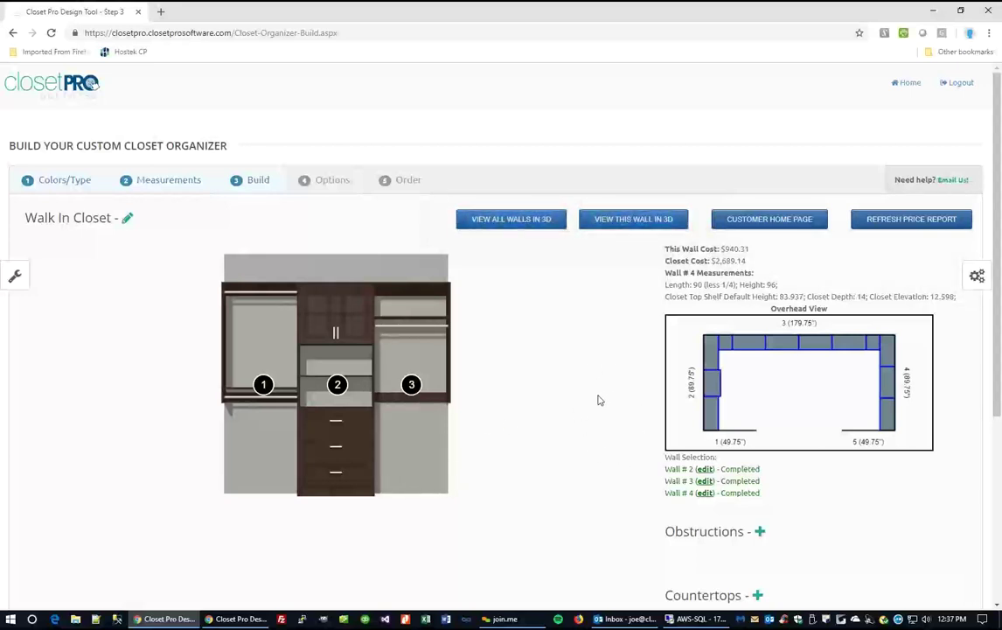
Add a vent to wall 4 sized 12 x 12 at 12" elevation, initially with a 36" left offset.
{"action": "scroll", "coordinate": [637, 530], "scroll_direction": "down", "scroll_amount": 2}
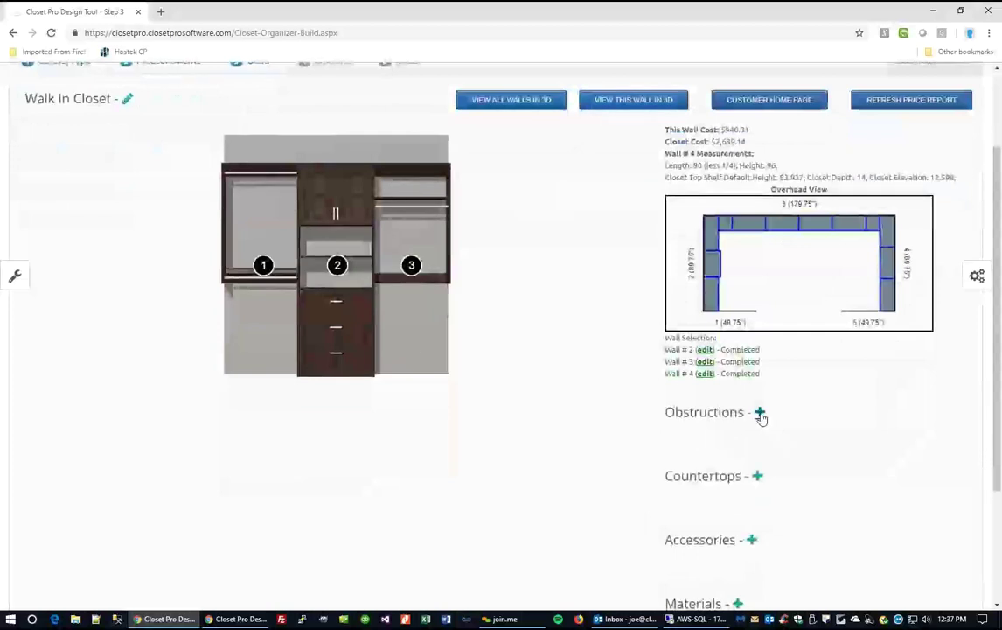
{"action": "left_click", "coordinate": [758, 414]}
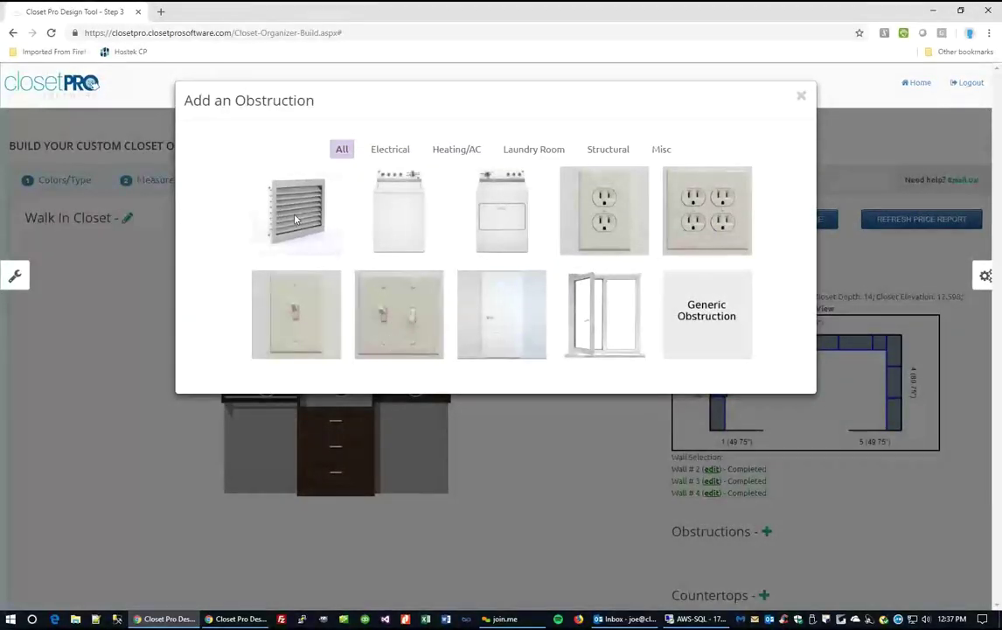
{"action": "left_click", "coordinate": [300, 247]}
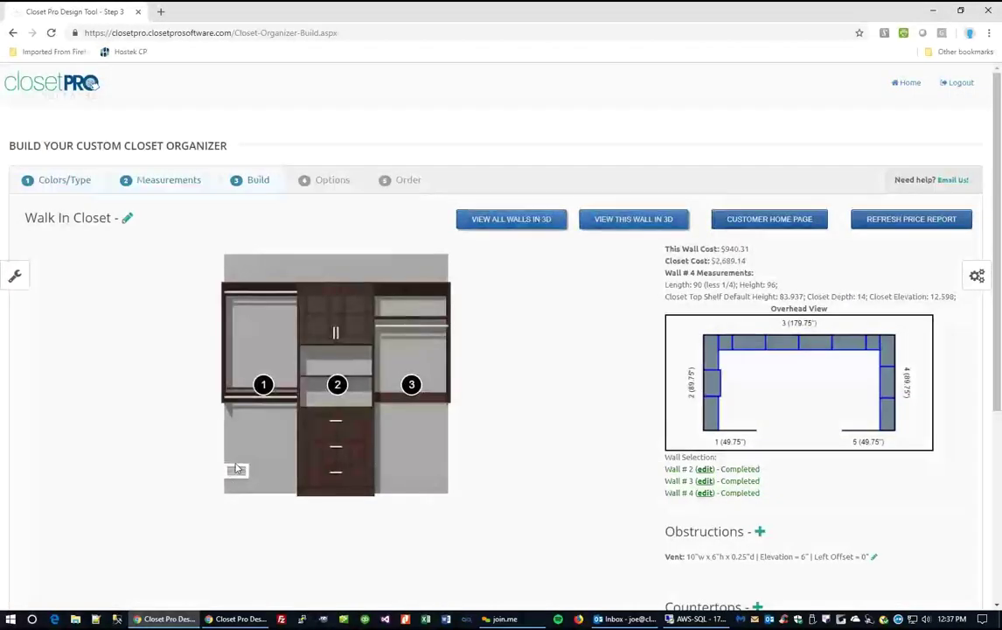
{"action": "scroll", "coordinate": [839, 498], "scroll_direction": "down", "scroll_amount": 2}
{"action": "left_click", "coordinate": [874, 439]}
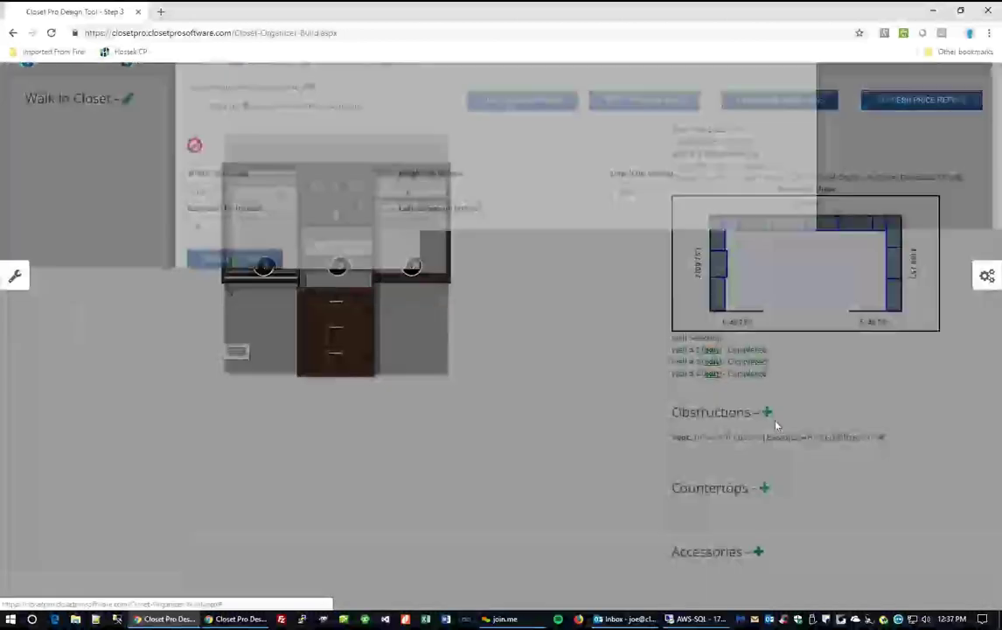
{"action": "type", "text": "12"}
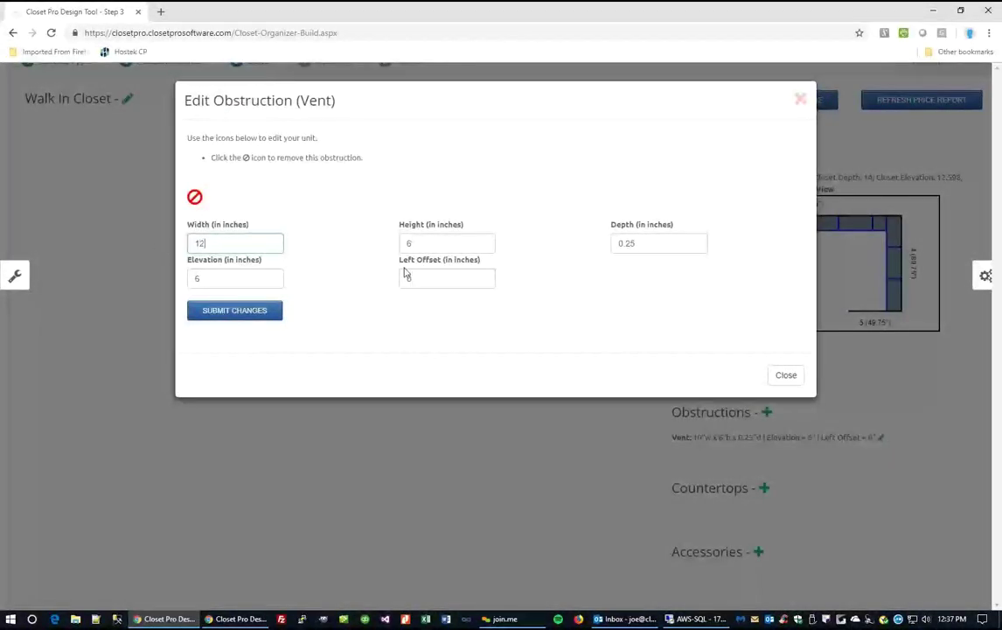
{"action": "key", "text": "Tab"}
{"action": "type", "text": "12"}
{"action": "double_click", "coordinate": [218, 277]}
{"action": "type", "text": "12"}
{"action": "double_click", "coordinate": [415, 277]}
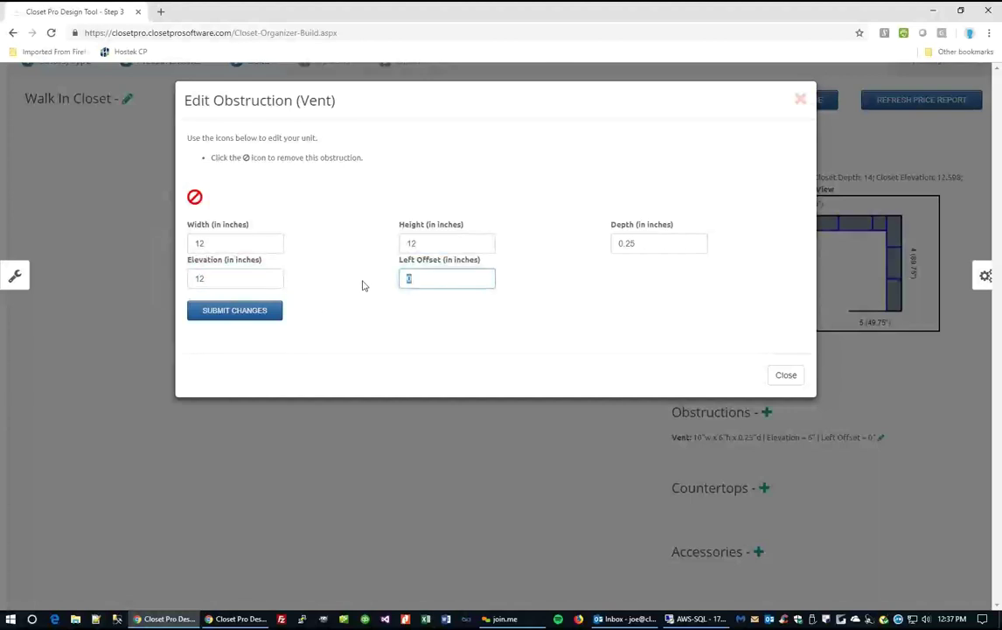
{"action": "type", "text": "36"}
{"action": "left_click", "coordinate": [259, 315]}
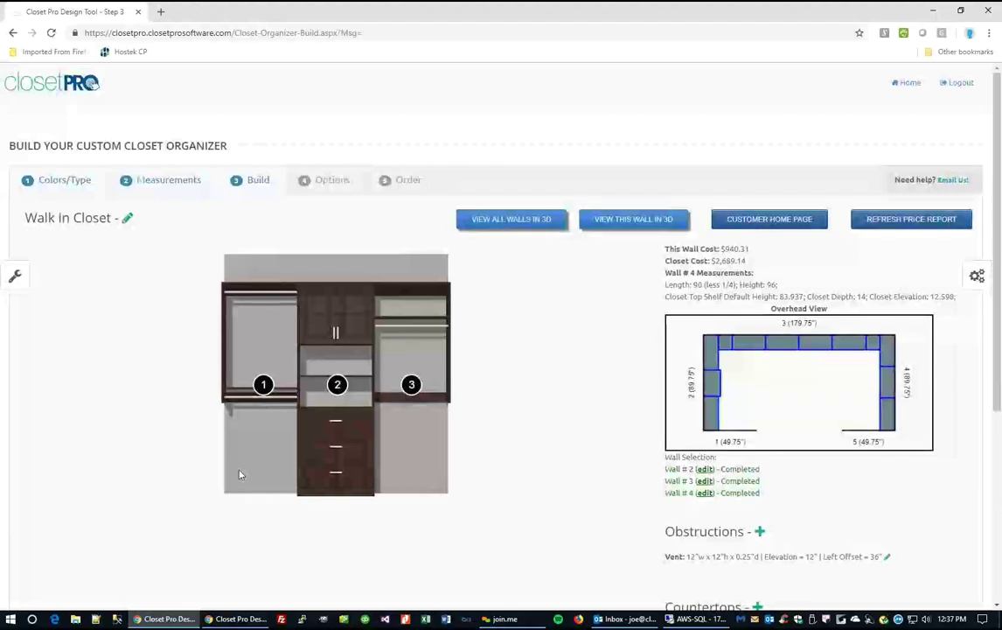
Correct the vent's left offset to 24 inches.
{"action": "scroll", "coordinate": [910, 560], "scroll_direction": "down", "scroll_amount": 1}
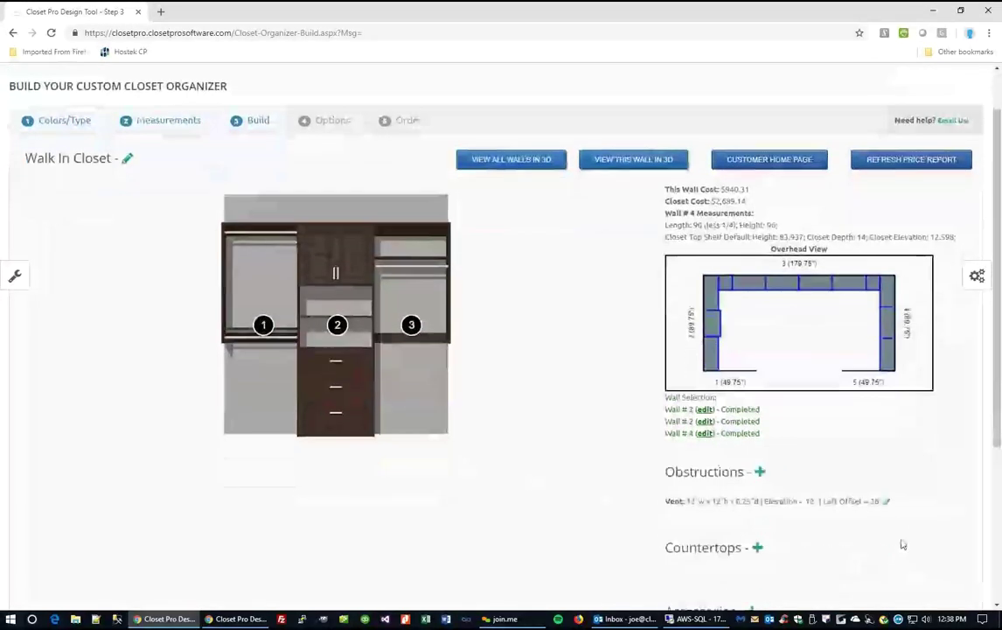
{"action": "left_click", "coordinate": [890, 499]}
{"action": "left_click_drag", "start_coordinate": [424, 280], "coordinate": [376, 284]}
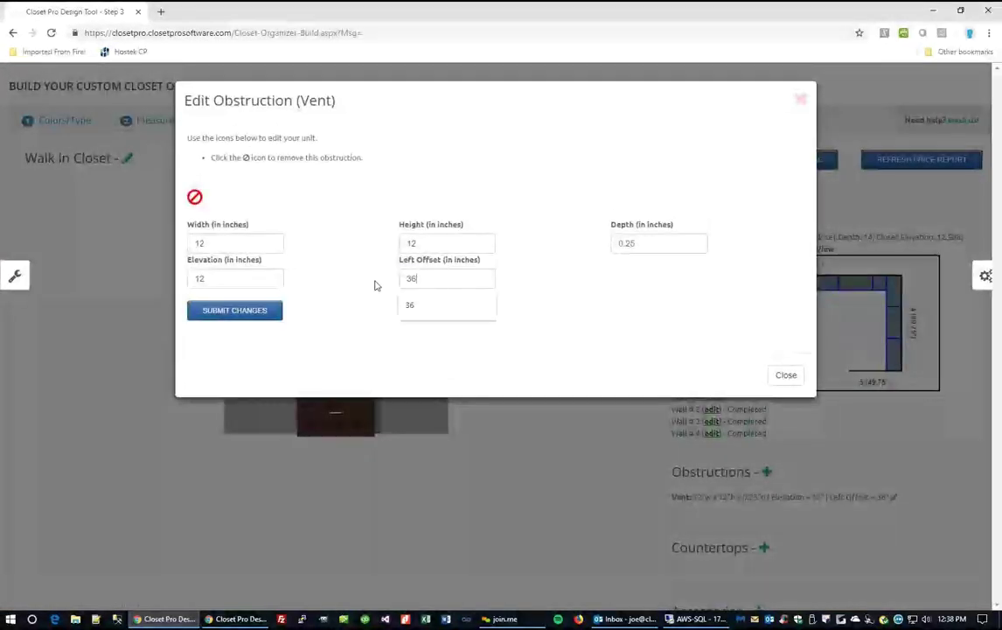
{"action": "type", "text": "24"}
{"action": "left_click", "coordinate": [274, 314]}
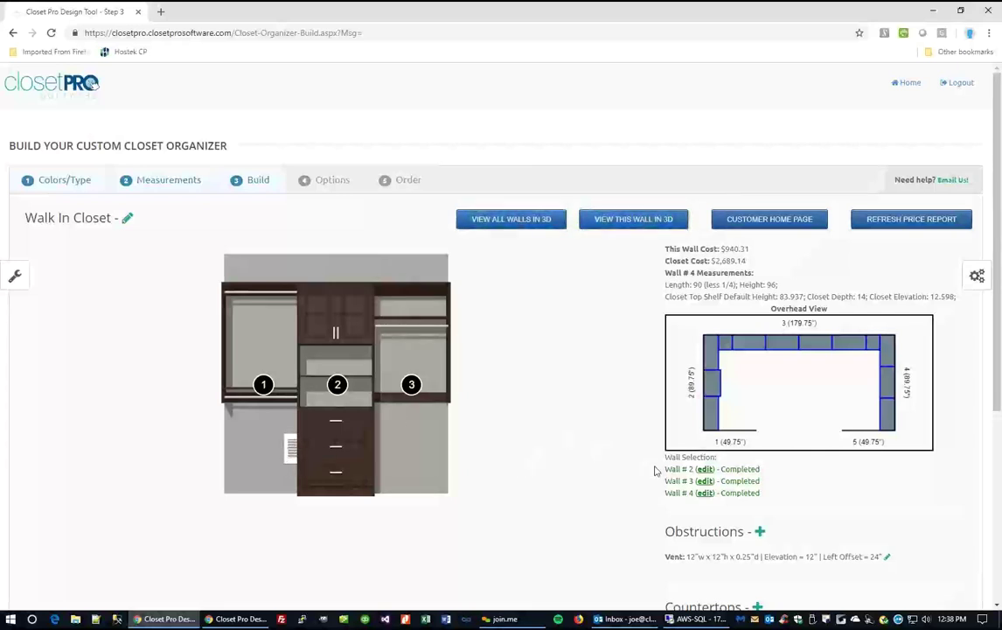
{"action": "scroll", "coordinate": [656, 470], "scroll_direction": "down", "scroll_amount": 3}
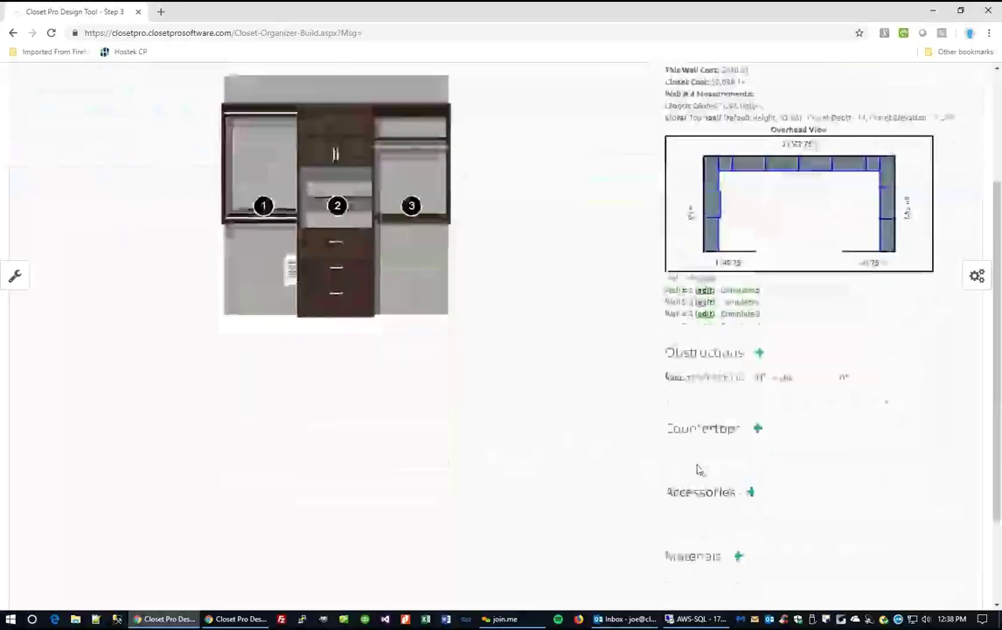
{"action": "left_click", "coordinate": [739, 557]}
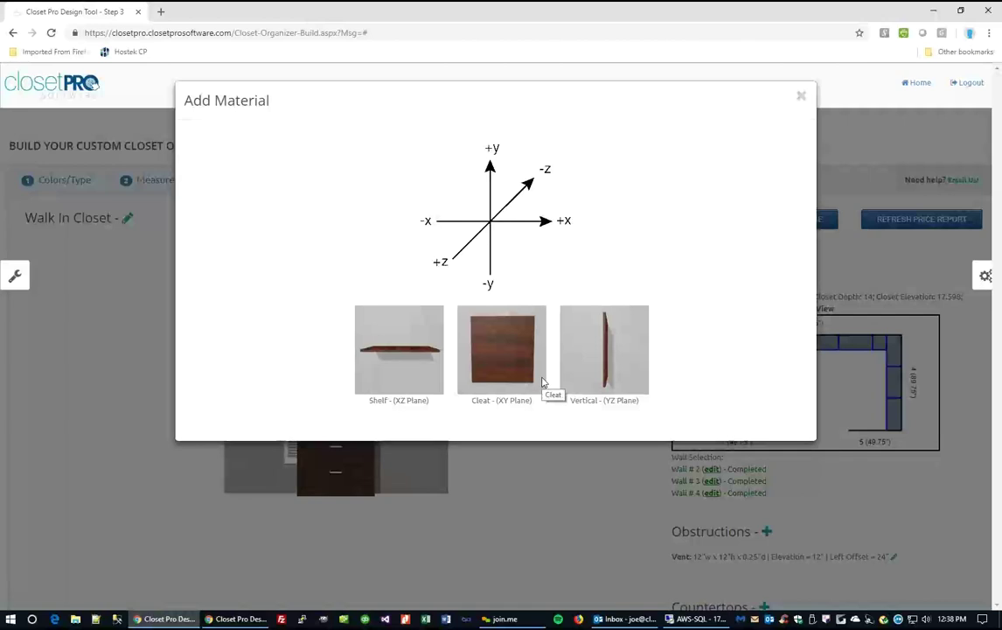
{"action": "left_click", "coordinate": [800, 99]}
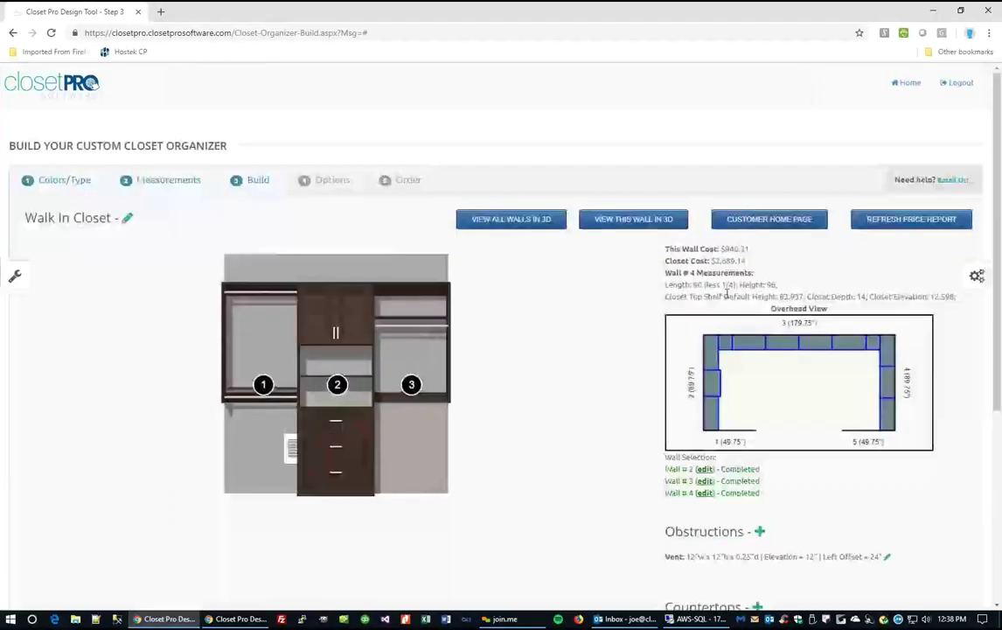
{"action": "scroll", "coordinate": [877, 323], "scroll_direction": "down", "scroll_amount": 1}
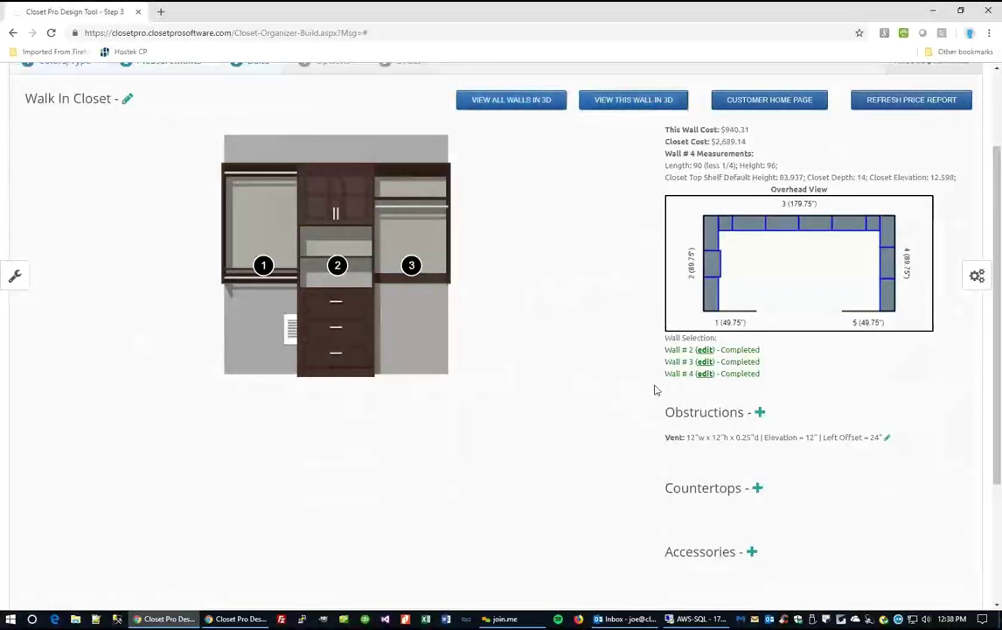
On wall 3, lower wall height point 2 to 74 inches to slope the ceiling.
{"action": "left_click", "coordinate": [705, 361]}
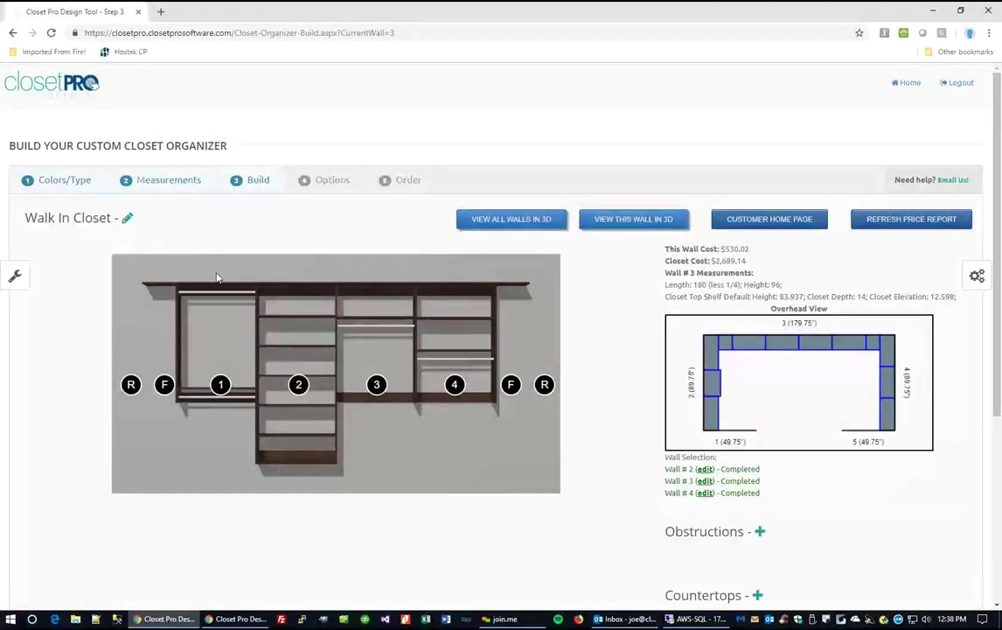
{"action": "left_click", "coordinate": [20, 280]}
{"action": "scroll", "coordinate": [87, 337], "scroll_direction": "down", "scroll_amount": 10}
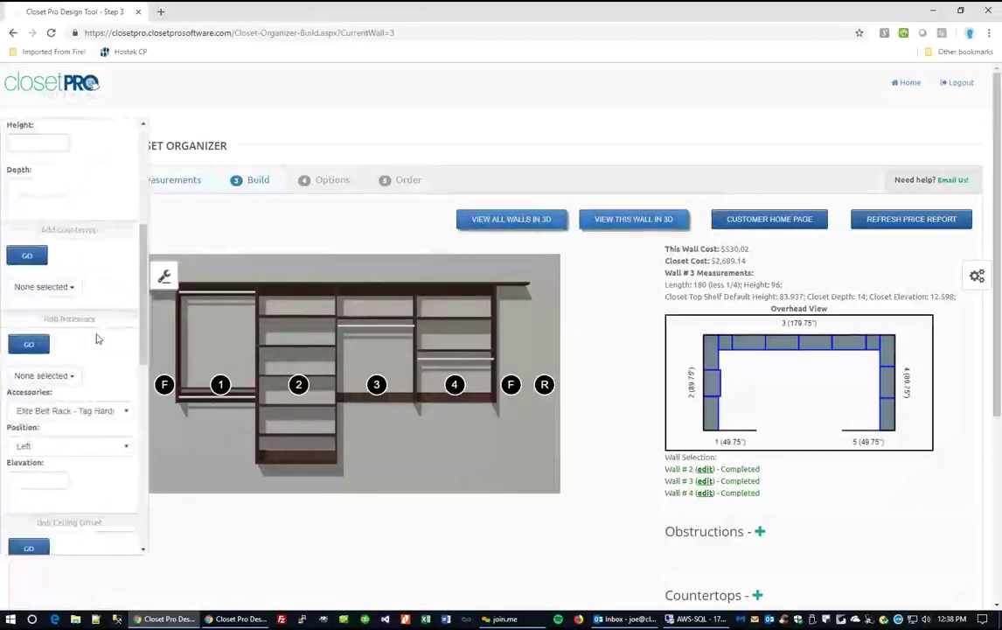
{"action": "scroll", "coordinate": [87, 341], "scroll_direction": "down", "scroll_amount": 3}
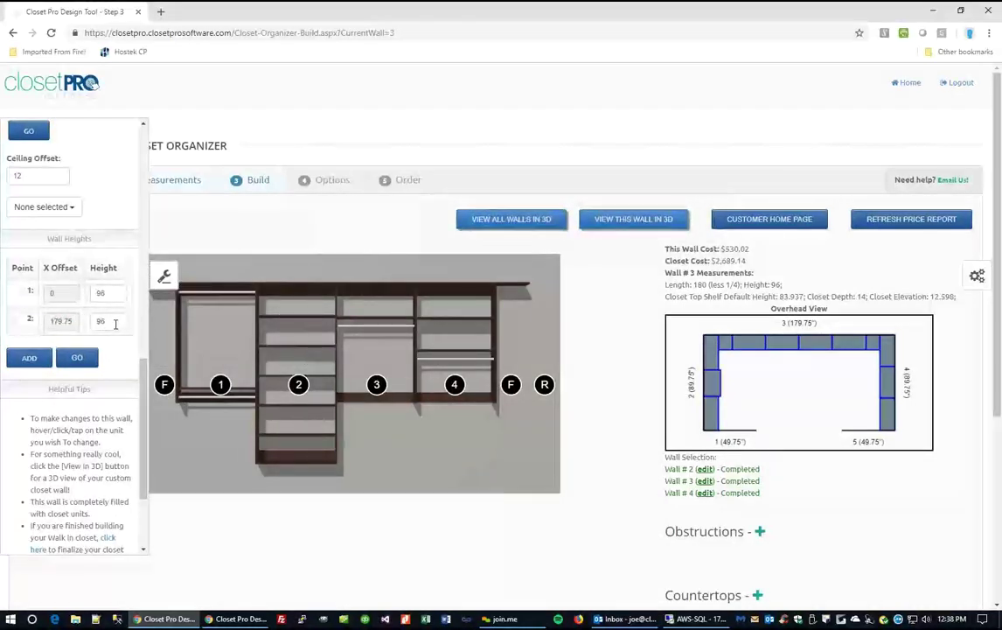
{"action": "left_click_drag", "start_coordinate": [115, 323], "coordinate": [91, 323]}
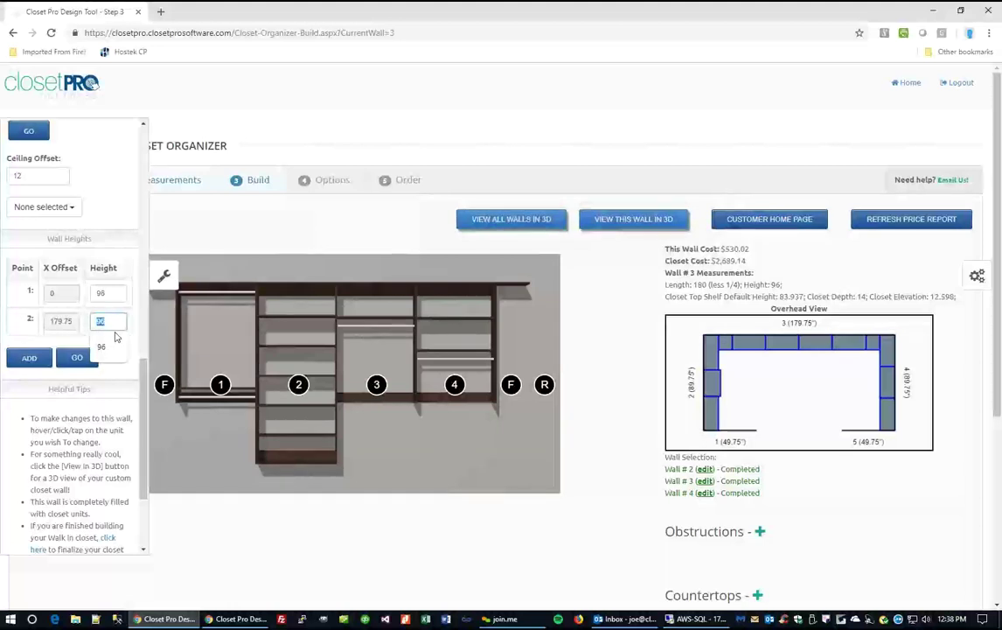
{"action": "type", "text": "74"}
{"action": "left_click", "coordinate": [77, 357]}
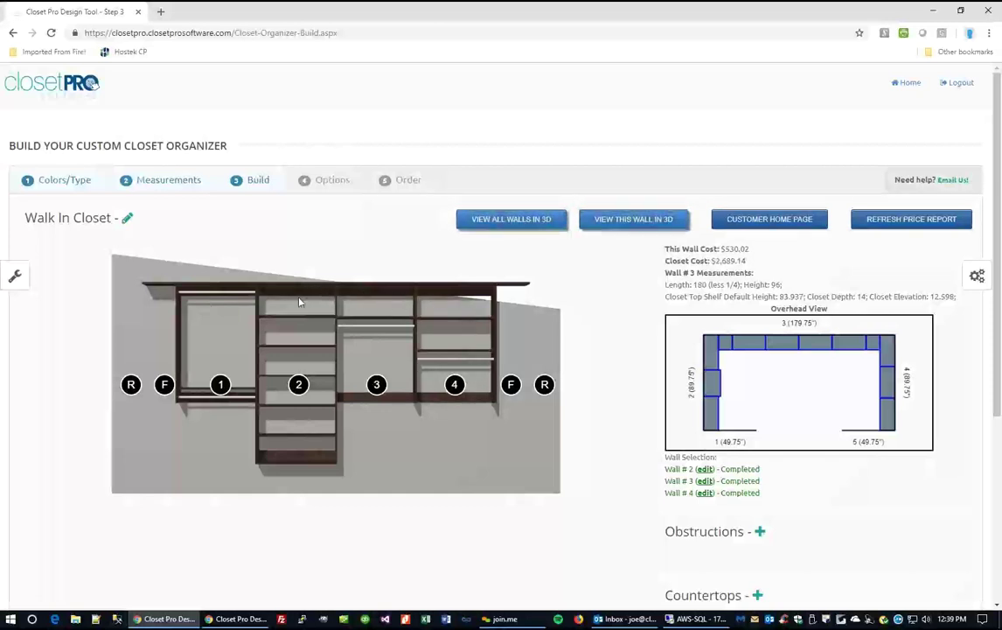
Apply a 3-inch ceiling offset to sections 2, 3 and 4.
{"action": "left_click", "coordinate": [15, 280]}
{"action": "scroll", "coordinate": [67, 353], "scroll_direction": "down", "scroll_amount": 10}
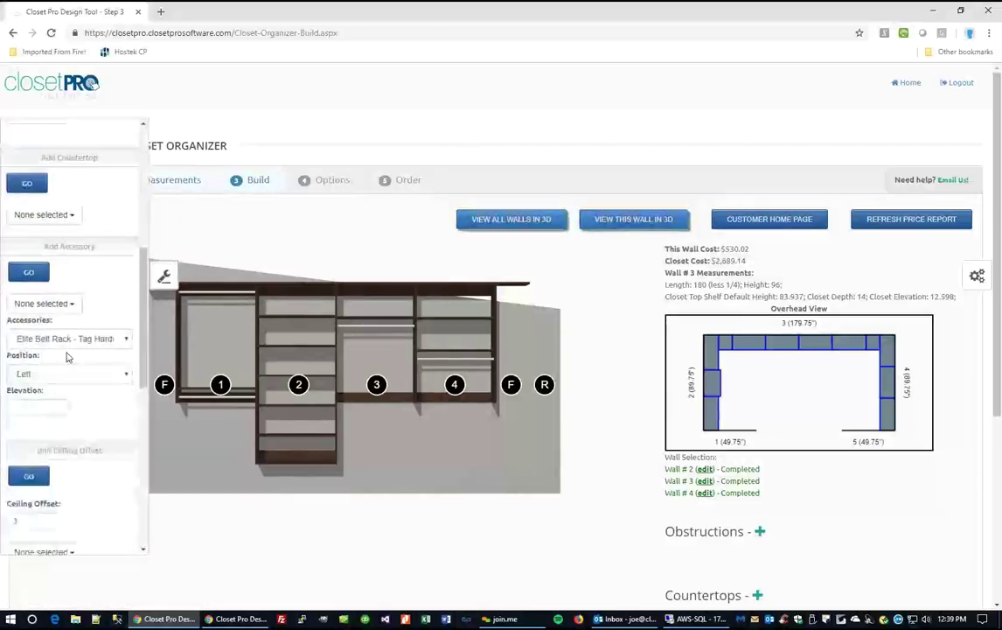
{"action": "scroll", "coordinate": [68, 353], "scroll_direction": "down", "scroll_amount": 3}
{"action": "left_click", "coordinate": [54, 296]}
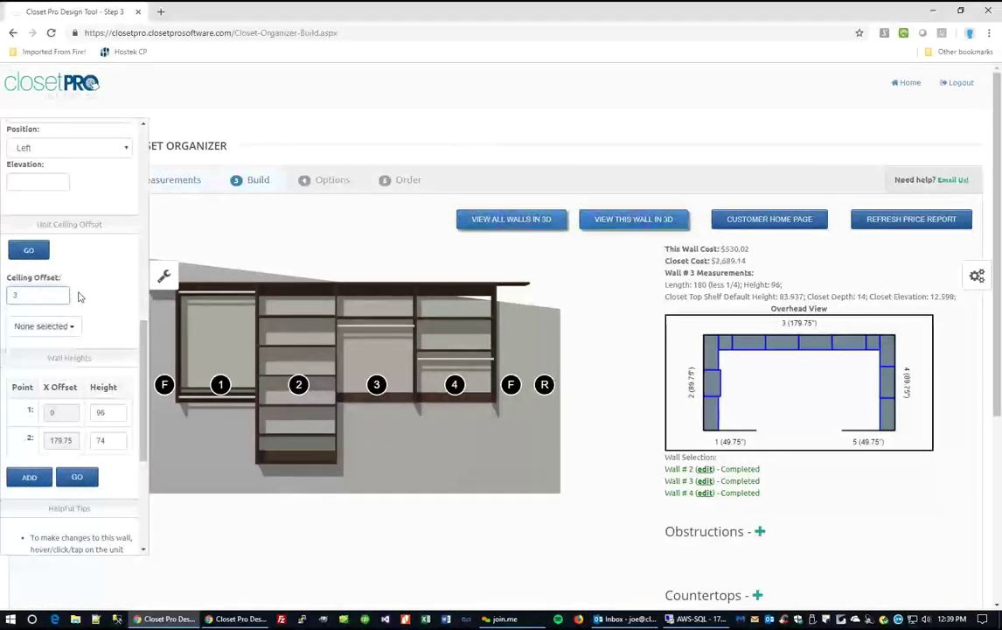
{"action": "left_click", "coordinate": [42, 326]}
{"action": "left_click", "coordinate": [39, 376]}
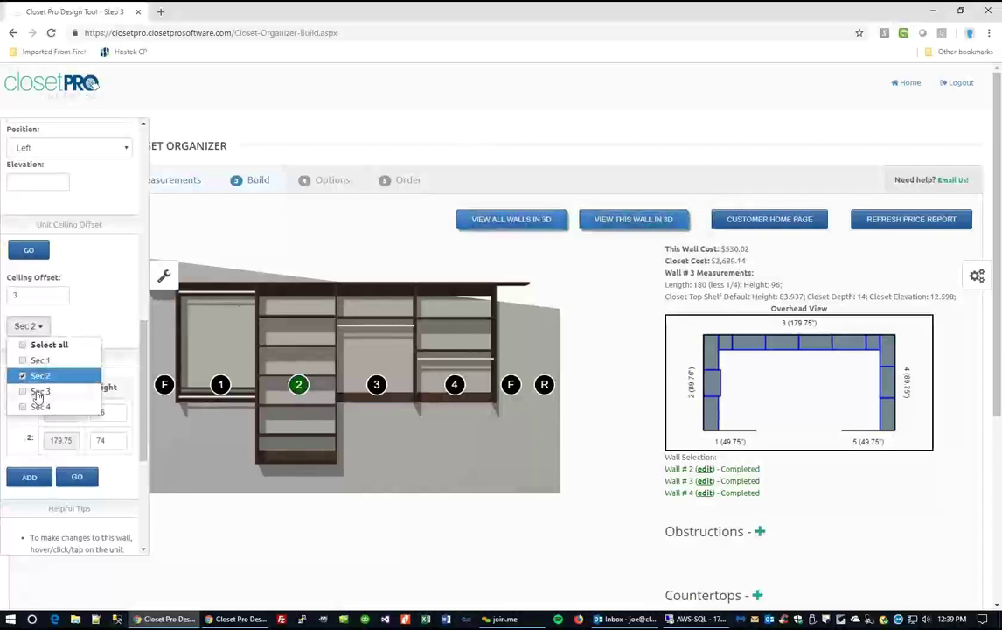
{"action": "left_click", "coordinate": [39, 392]}
{"action": "left_click", "coordinate": [38, 407]}
{"action": "left_click", "coordinate": [246, 344]}
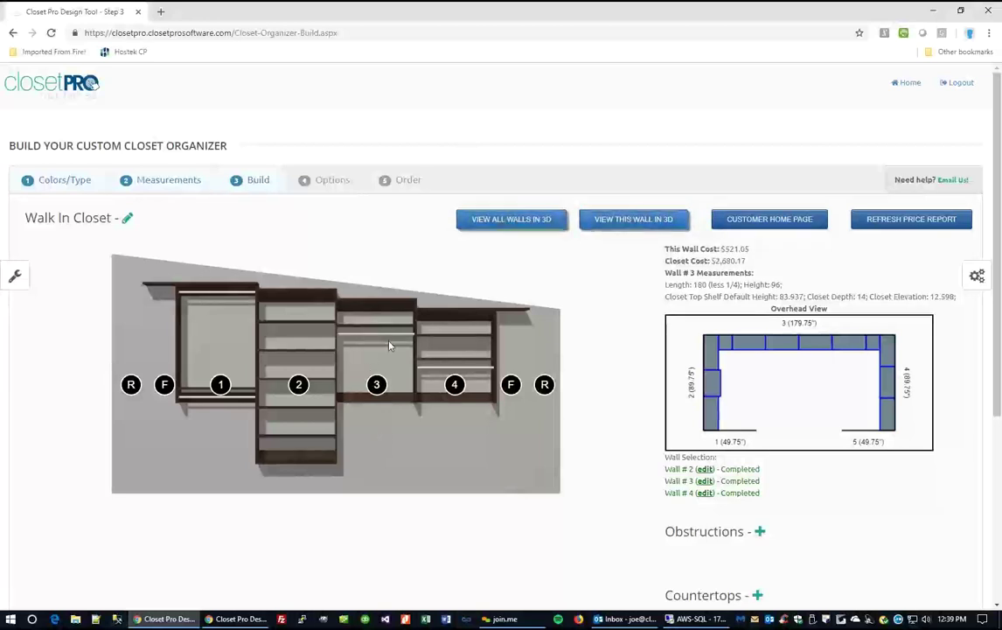
Add a middle wall height point at x offset 90, with heights of 74 and 86.
{"action": "left_click", "coordinate": [16, 275]}
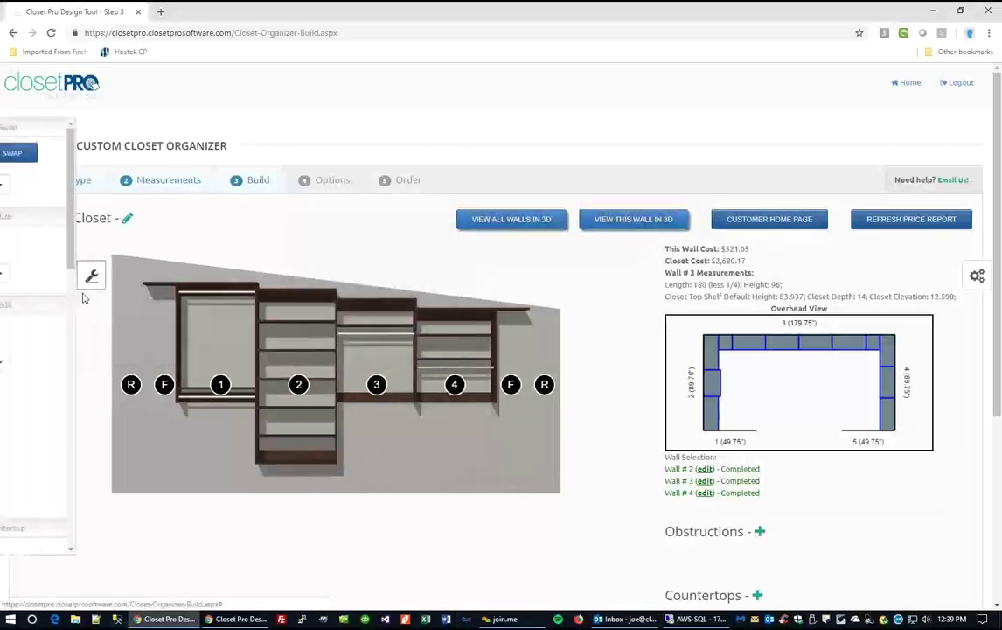
{"action": "scroll", "coordinate": [87, 358], "scroll_direction": "down", "scroll_amount": 6}
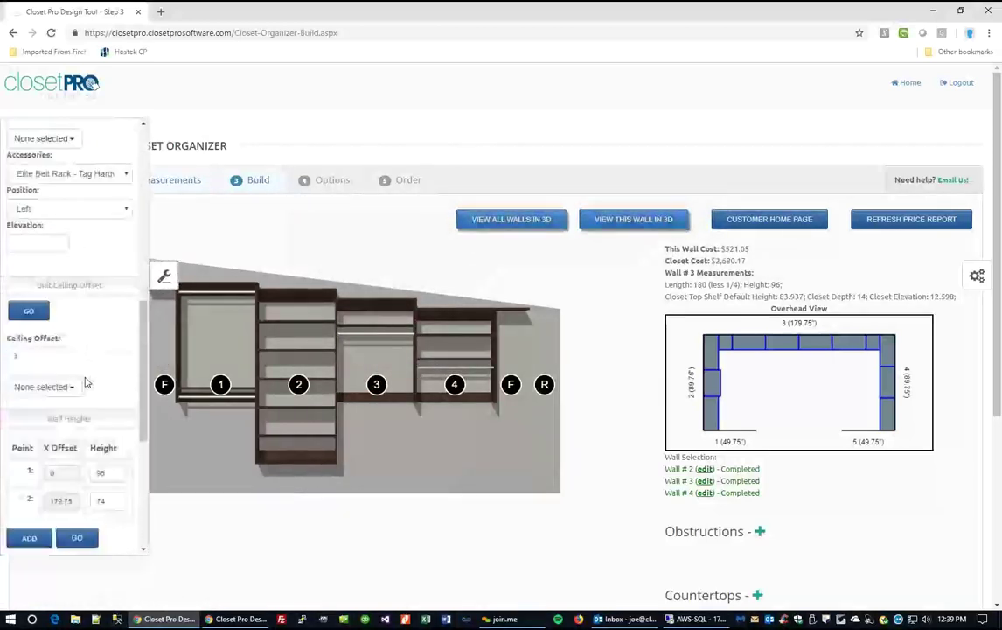
{"action": "scroll", "coordinate": [70, 411], "scroll_direction": "down", "scroll_amount": 3}
{"action": "left_click", "coordinate": [30, 417]}
{"action": "left_click", "coordinate": [72, 387]}
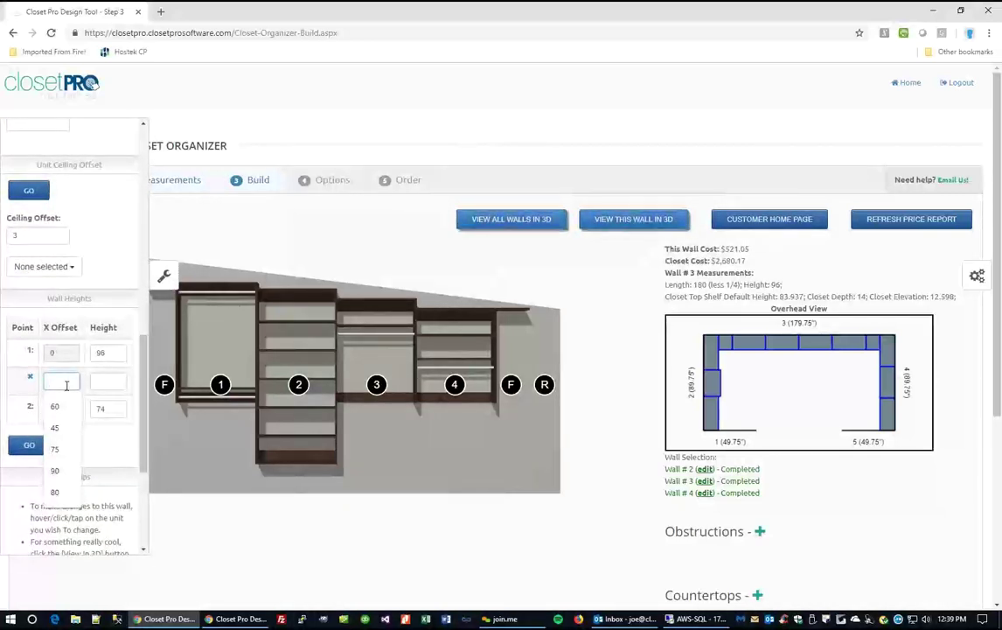
{"action": "type", "text": "90"}
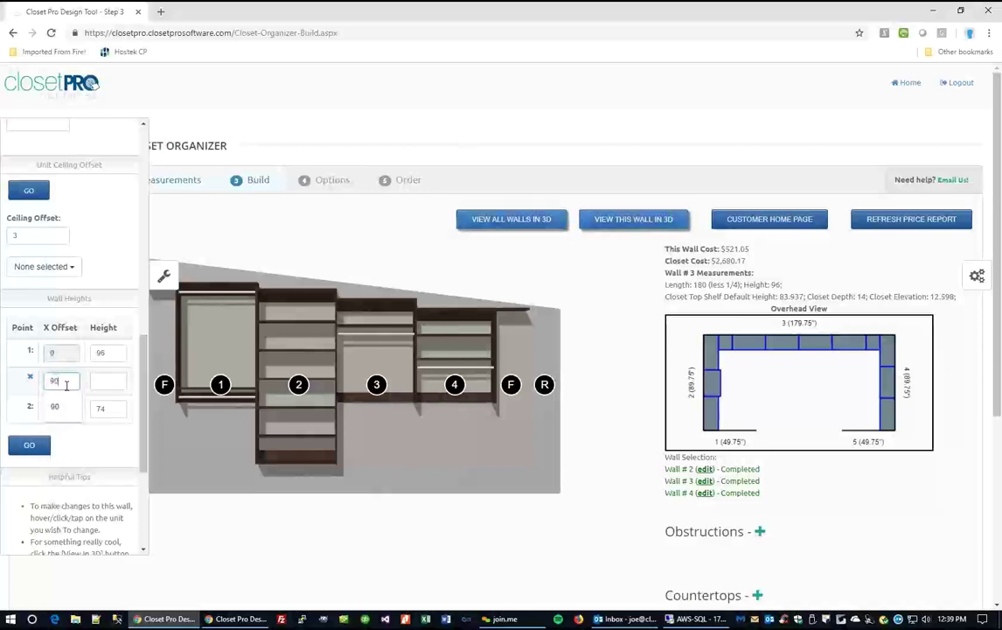
{"action": "left_click", "coordinate": [121, 384]}
{"action": "type", "text": "96"}
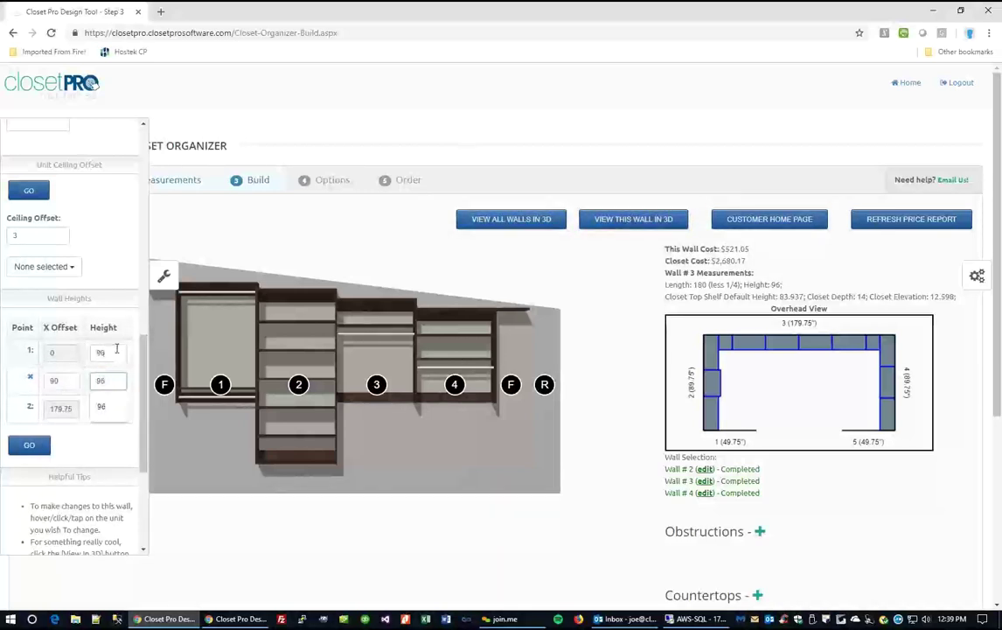
{"action": "left_click", "coordinate": [91, 352]}
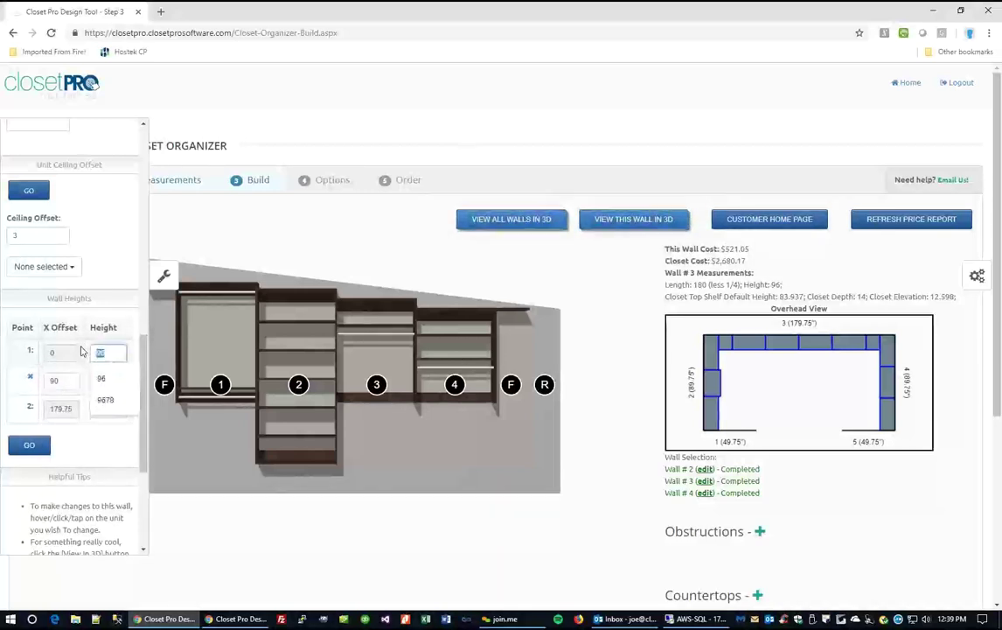
{"action": "type", "text": "74"}
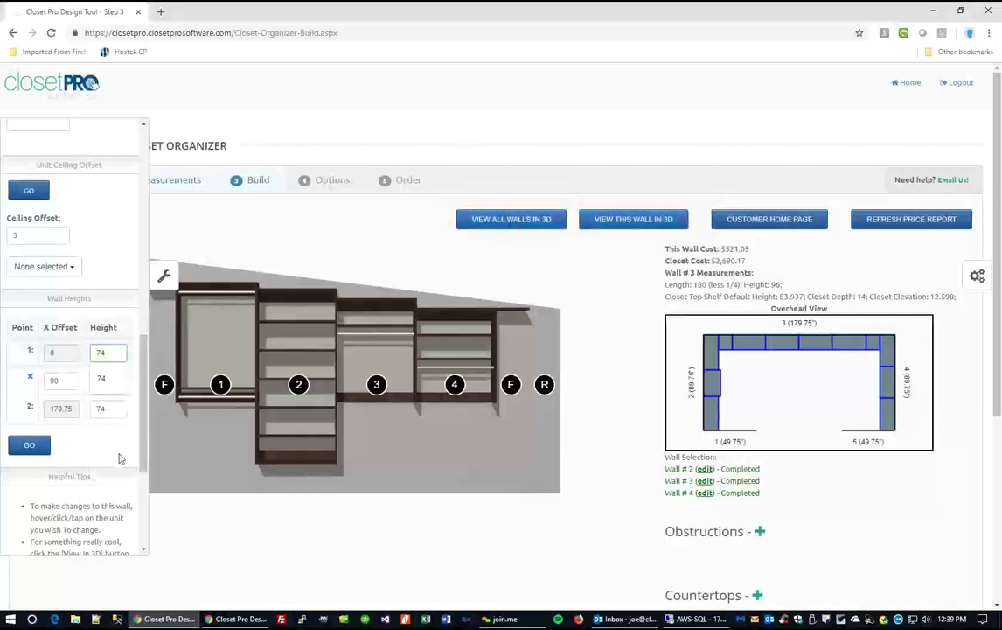
{"action": "left_click", "coordinate": [118, 383]}
{"action": "type", "text": "86"}
{"action": "left_click", "coordinate": [31, 444]}
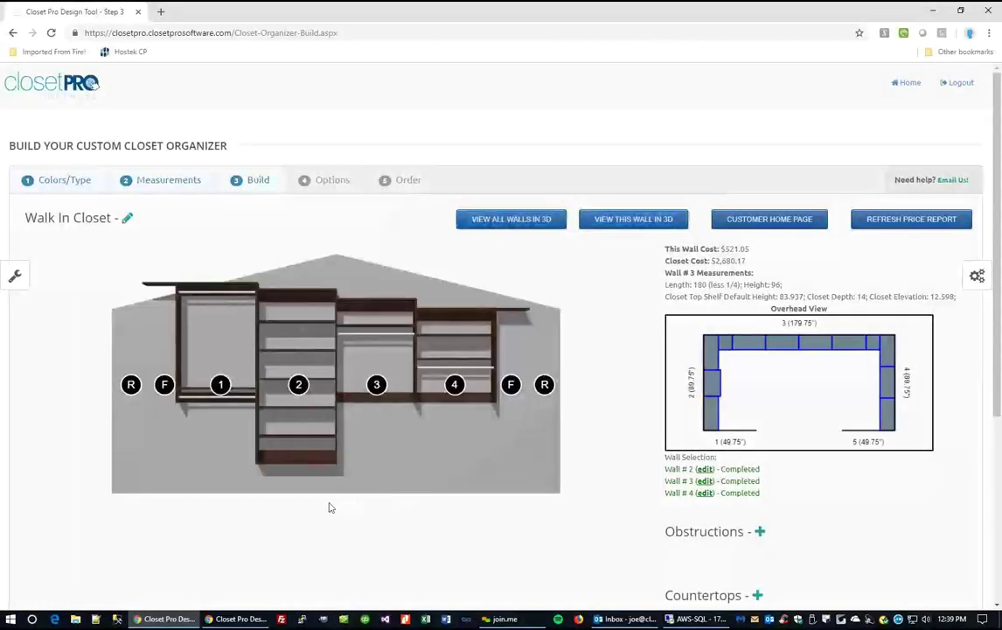
Delete the middle wall height point.
{"action": "left_click", "coordinate": [16, 280]}
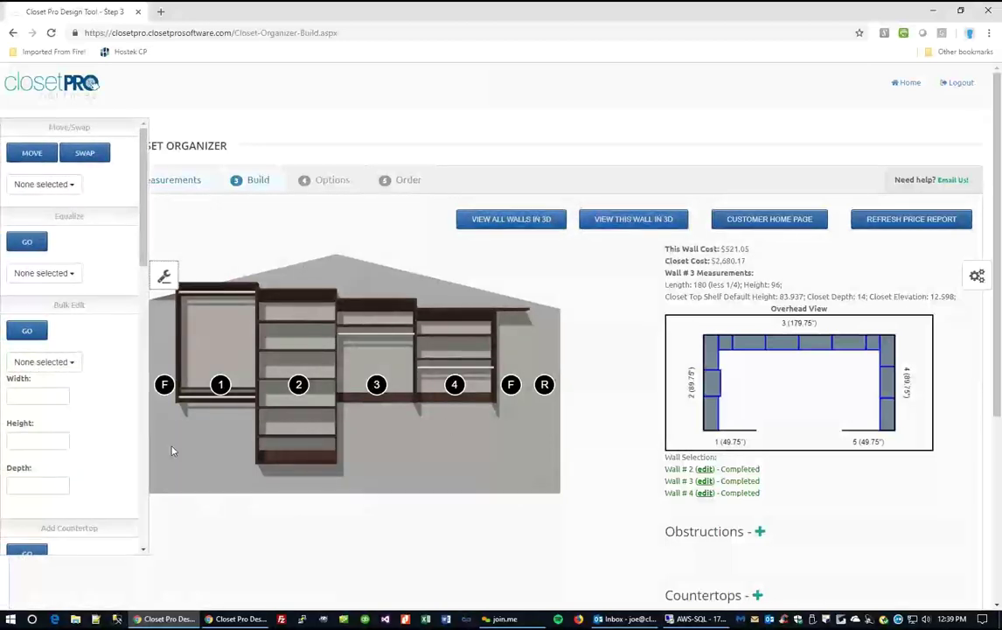
{"action": "scroll", "coordinate": [85, 446], "scroll_direction": "down", "scroll_amount": 10}
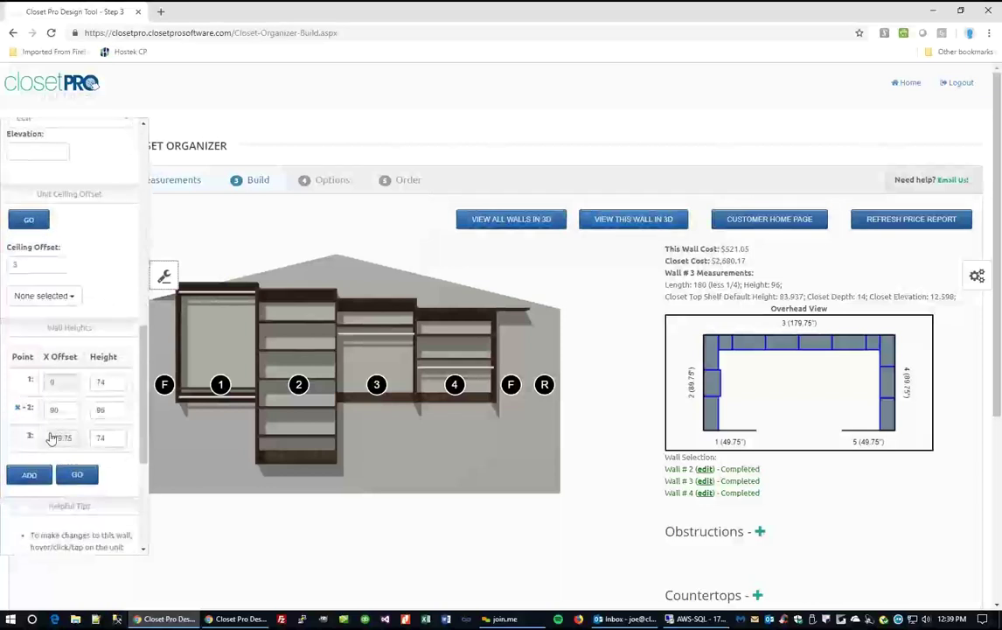
{"action": "left_click", "coordinate": [19, 379]}
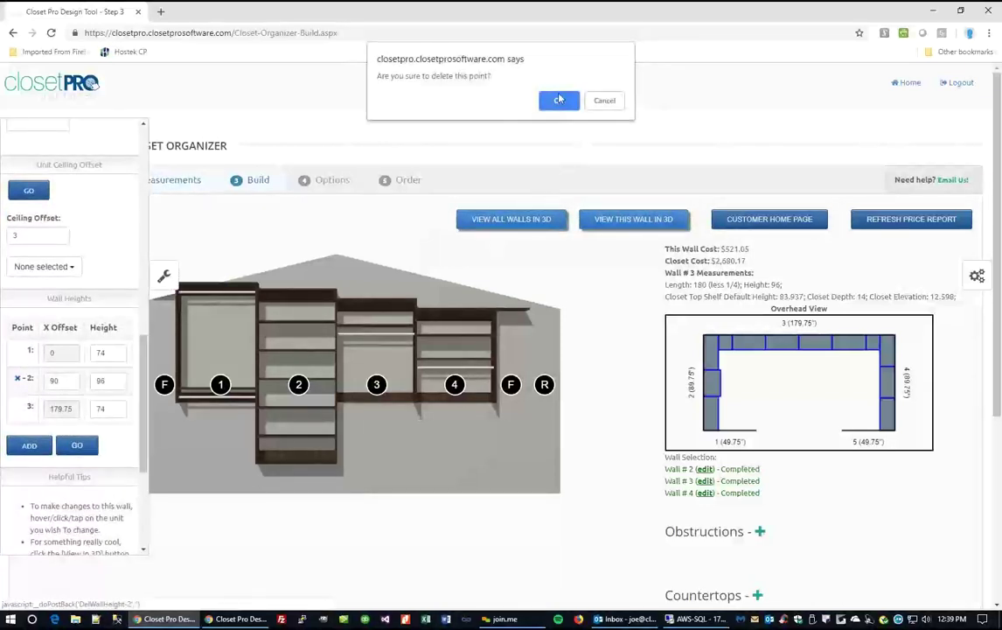
{"action": "left_click", "coordinate": [559, 100]}
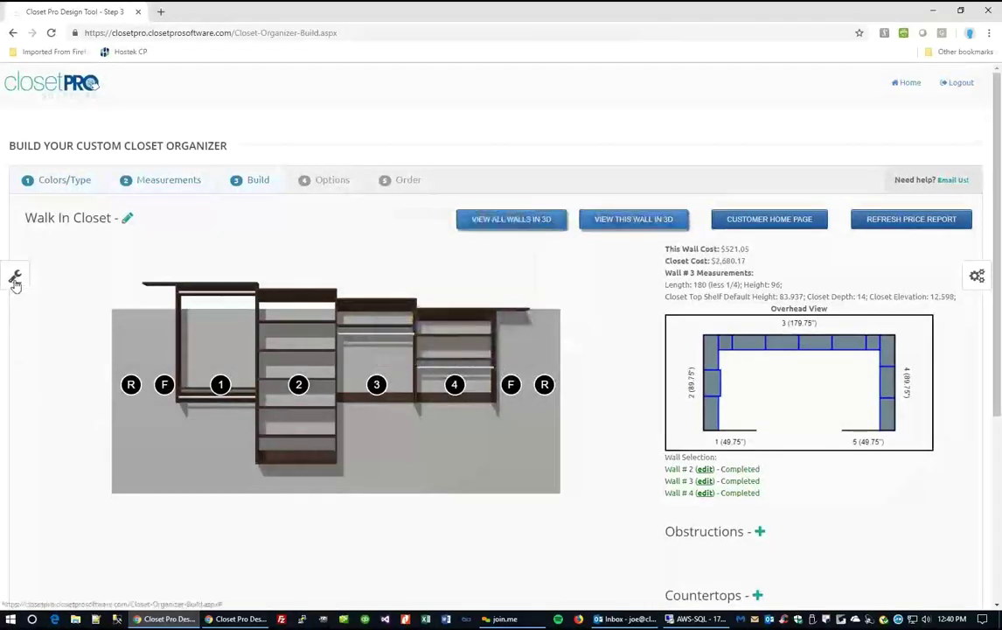
Set both remaining wall height points to 96 inches.
{"action": "left_click", "coordinate": [15, 280]}
{"action": "scroll", "coordinate": [105, 398], "scroll_direction": "down", "scroll_amount": 5}
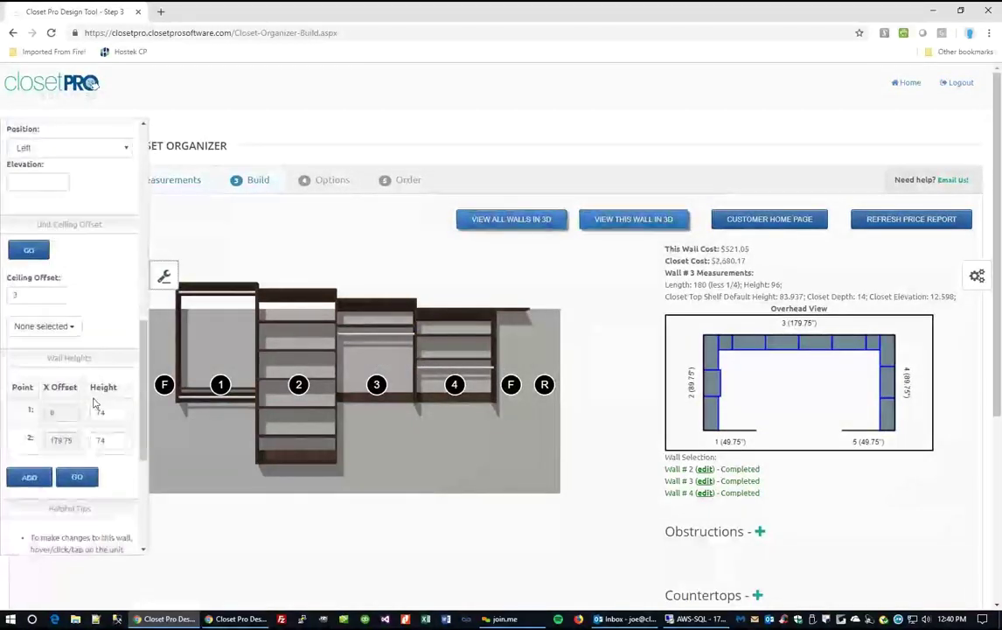
{"action": "double_click", "coordinate": [107, 412]}
{"action": "type", "text": "96"}
{"action": "double_click", "coordinate": [109, 439]}
{"action": "type", "text": "96"}
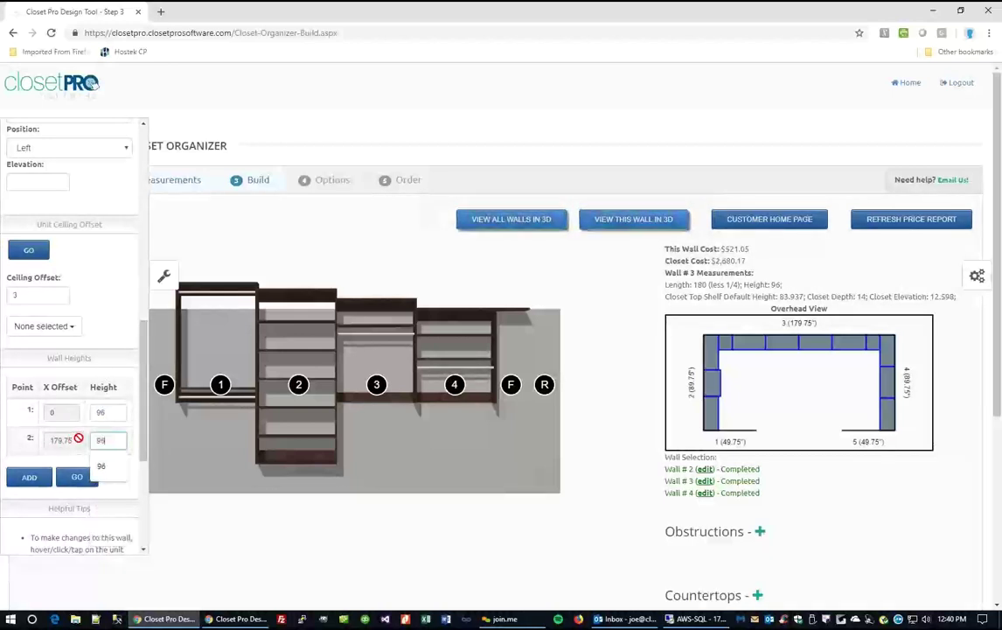
{"action": "left_click", "coordinate": [77, 476]}
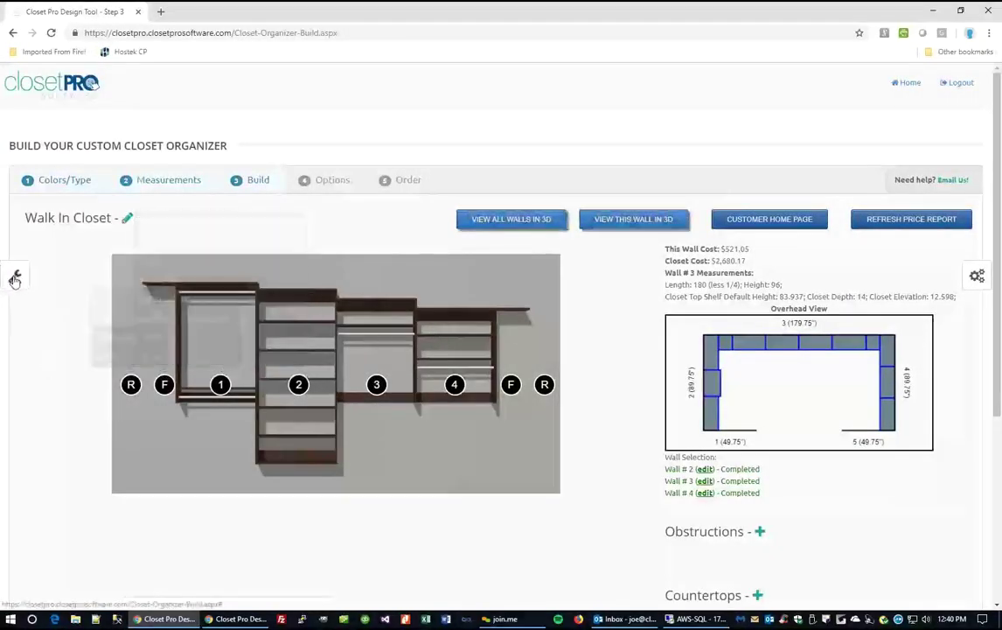
Bulk-edit all four wall 3 sections to 24 wide and 14 deep.
{"action": "left_click", "coordinate": [14, 279]}
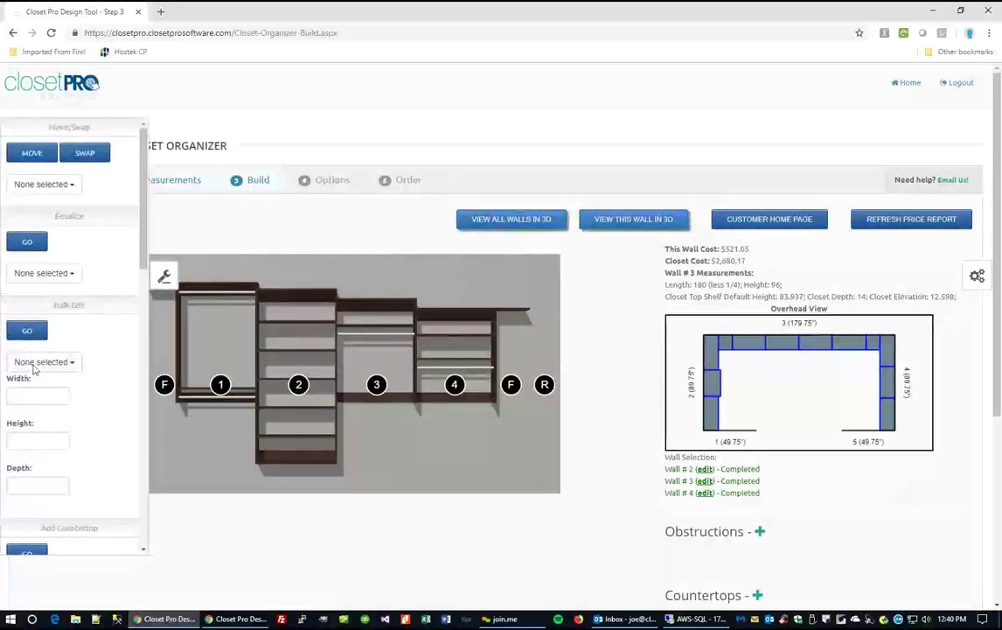
{"action": "left_click", "coordinate": [39, 399]}
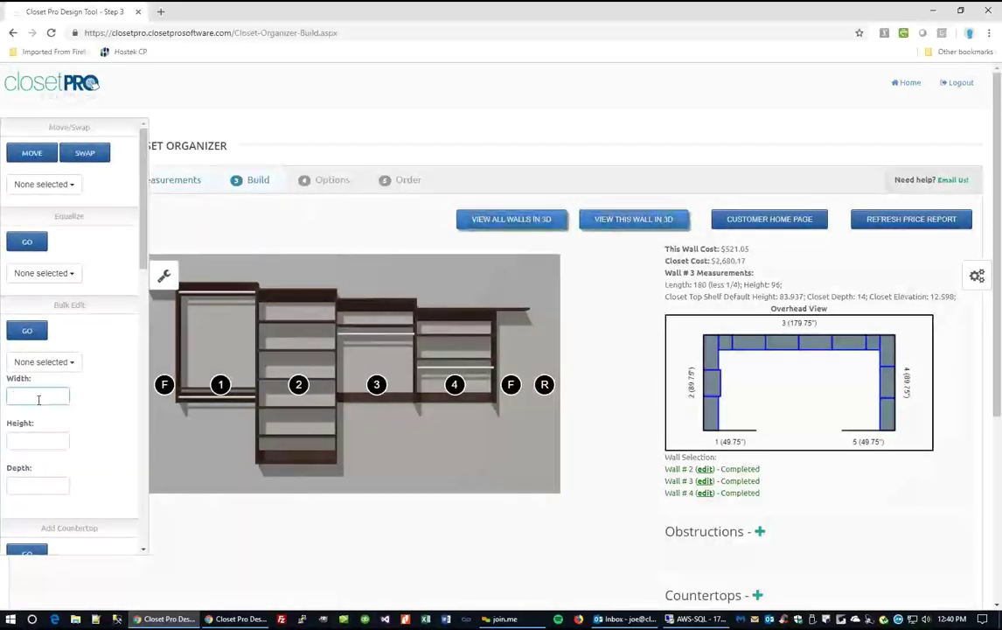
{"action": "left_click", "coordinate": [32, 442]}
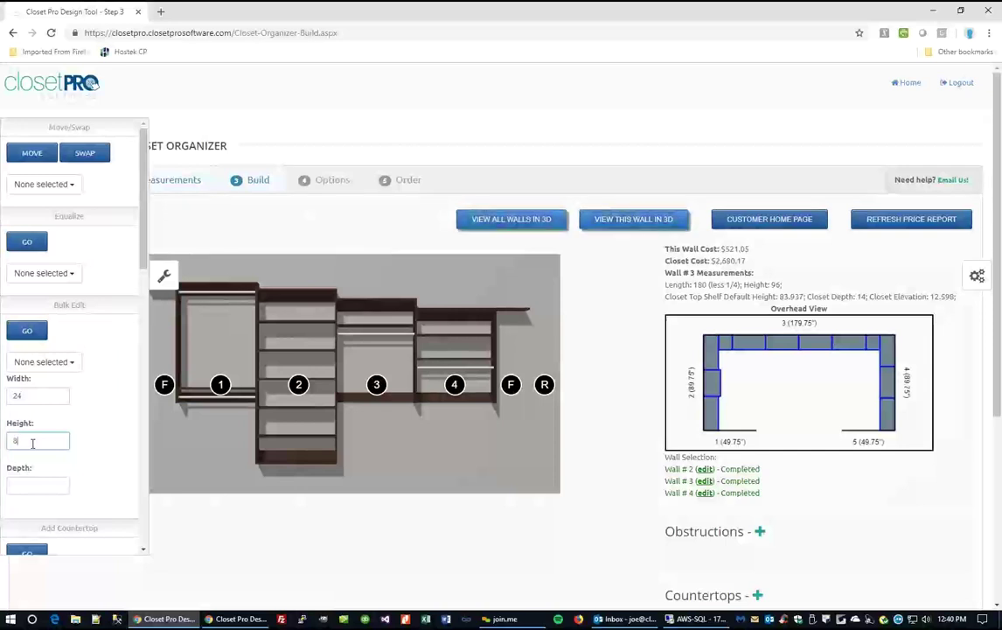
{"action": "type", "text": "14"}
{"action": "left_click", "coordinate": [54, 363]}
{"action": "left_click", "coordinate": [29, 382]}
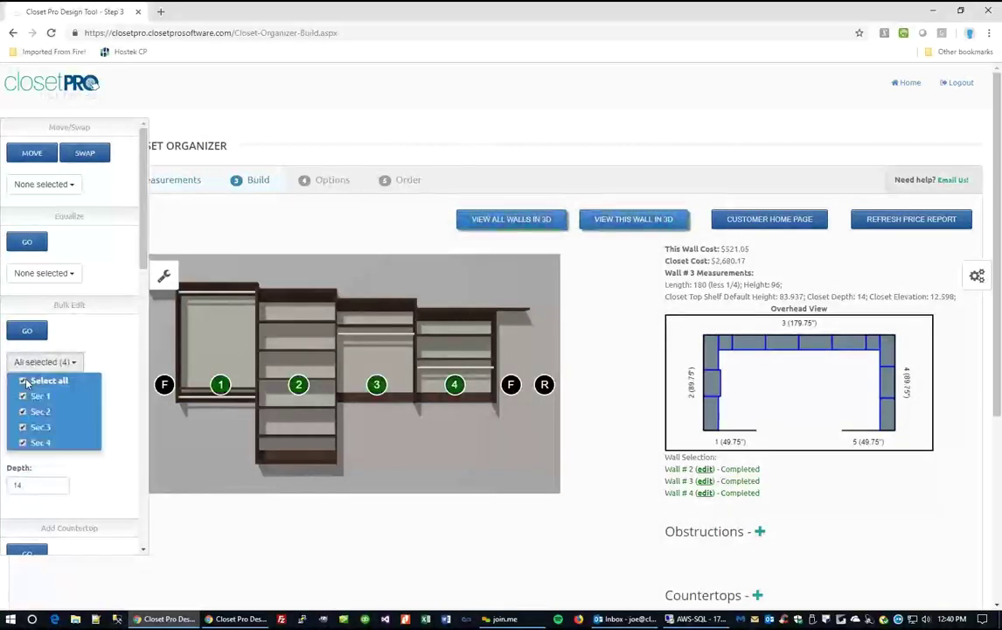
{"action": "left_click", "coordinate": [27, 330]}
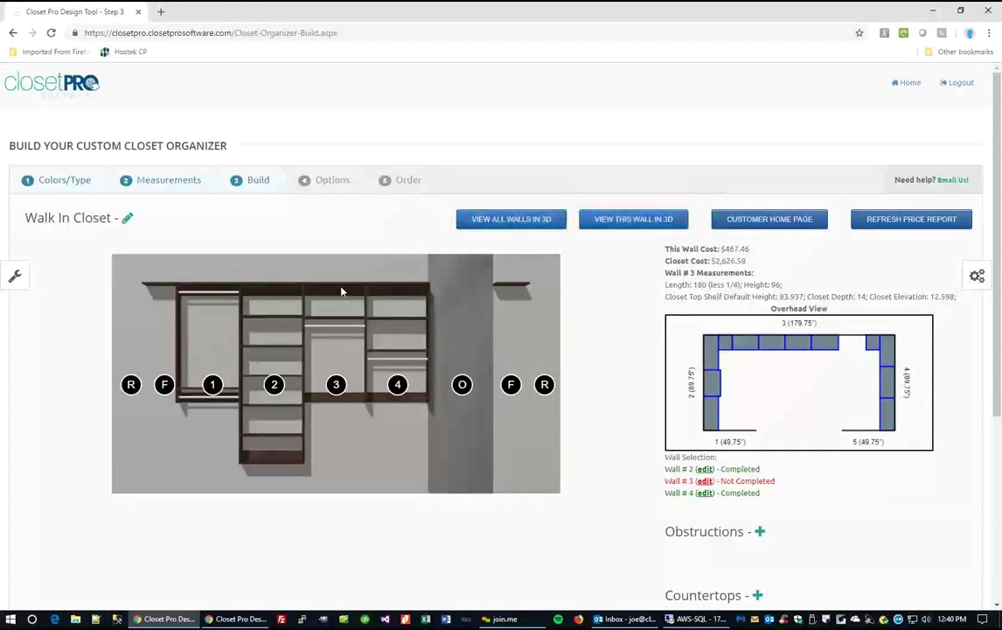
Add a Hang Bar (Double) unit in the open space and widen it to fill the gap.
{"action": "left_click", "coordinate": [462, 384]}
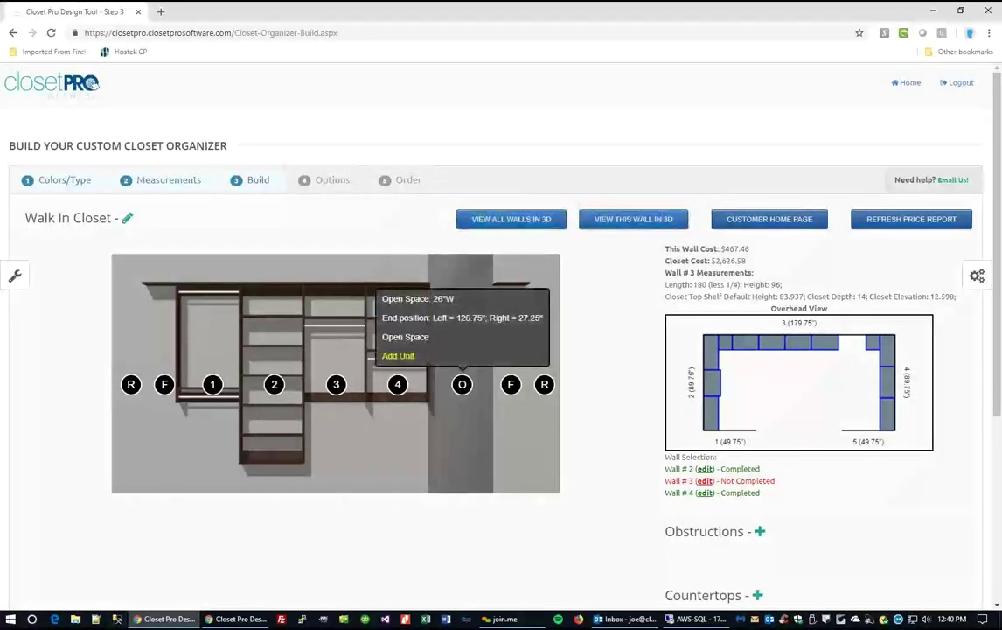
{"action": "left_click", "coordinate": [401, 356]}
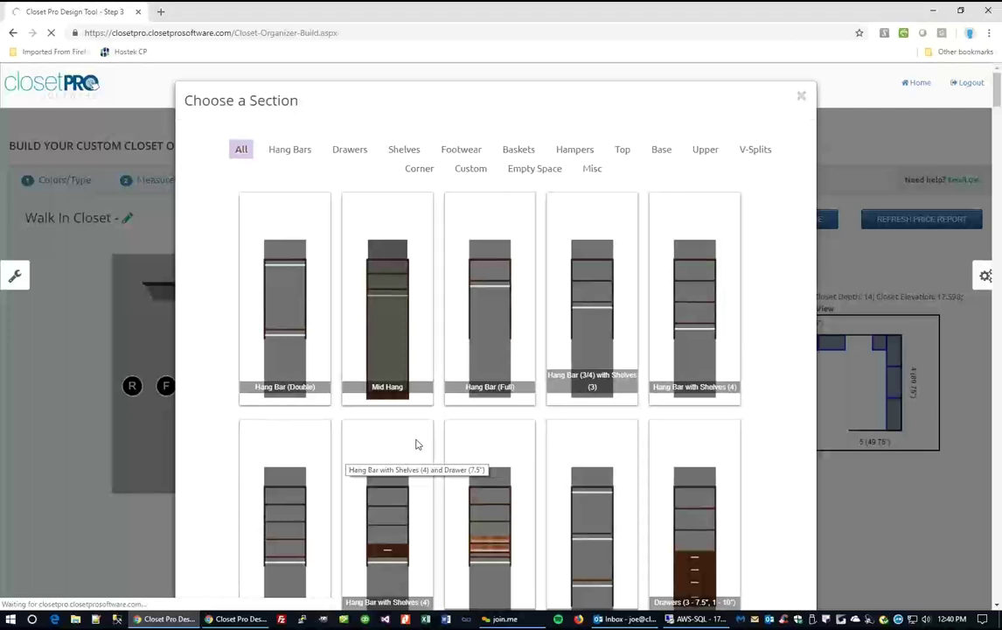
{"action": "left_click", "coordinate": [544, 419]}
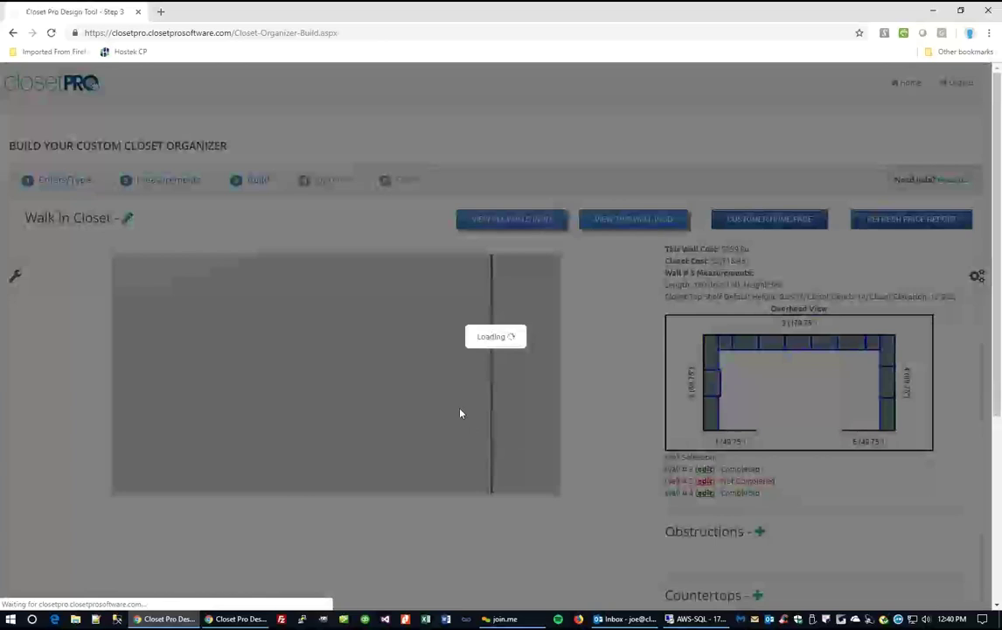
{"action": "mouse_move", "coordinate": [459, 390]}
{"action": "left_click", "coordinate": [403, 358]}
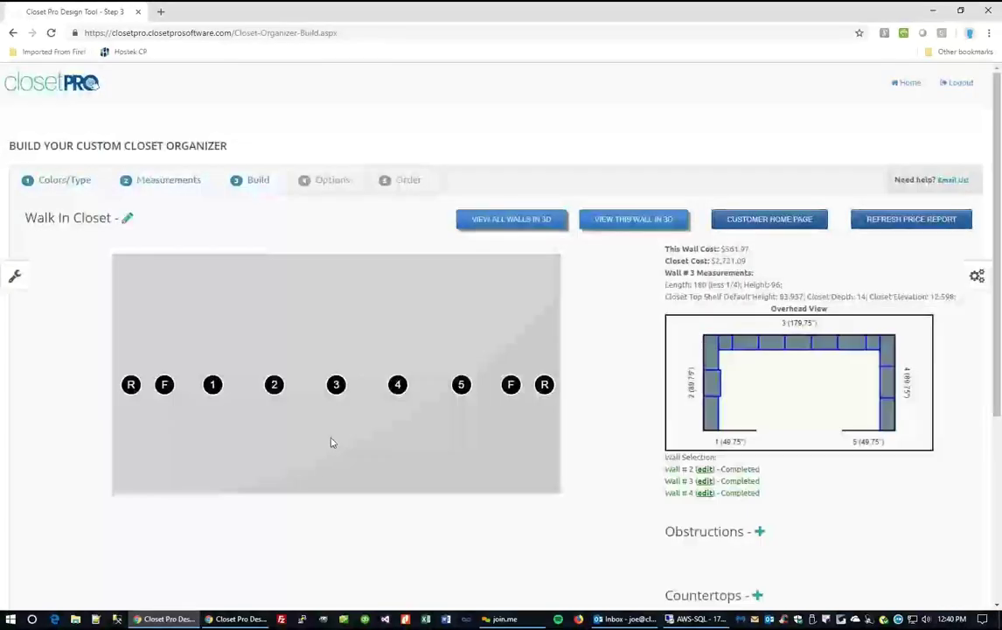
Add a blue, larger Arial 'Dresses' label and move it to the closet's middle.
{"action": "scroll", "coordinate": [330, 443], "scroll_direction": "down", "scroll_amount": 5}
{"action": "left_click", "coordinate": [344, 519]}
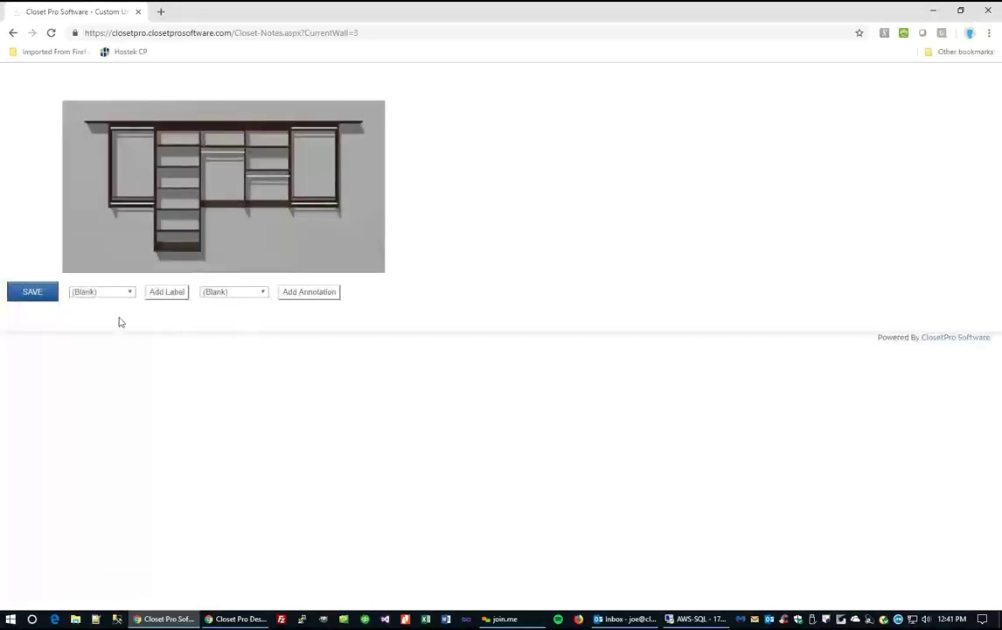
{"action": "left_click", "coordinate": [127, 294]}
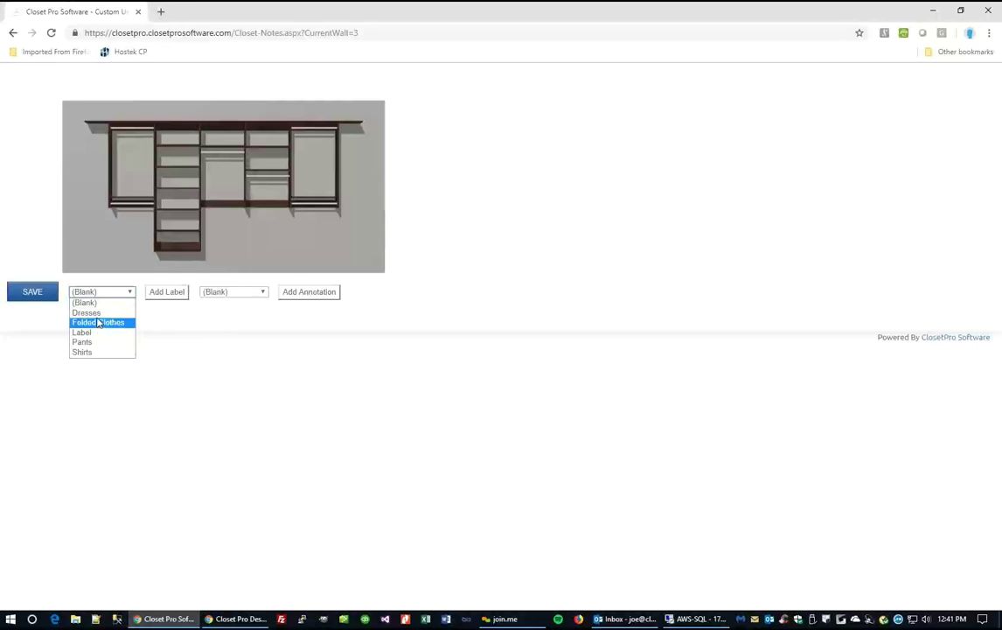
{"action": "left_click", "coordinate": [87, 312]}
{"action": "left_click", "coordinate": [168, 294]}
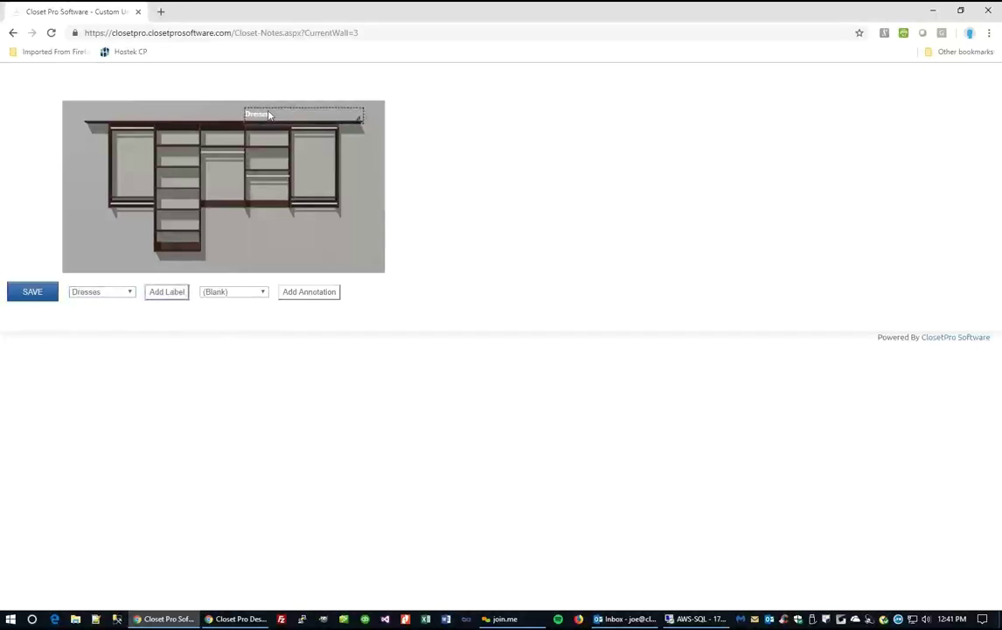
{"action": "left_click", "coordinate": [269, 114]}
{"action": "left_click", "coordinate": [316, 151]}
{"action": "left_click", "coordinate": [298, 242]}
{"action": "left_click", "coordinate": [292, 261]}
{"action": "left_click", "coordinate": [332, 242]}
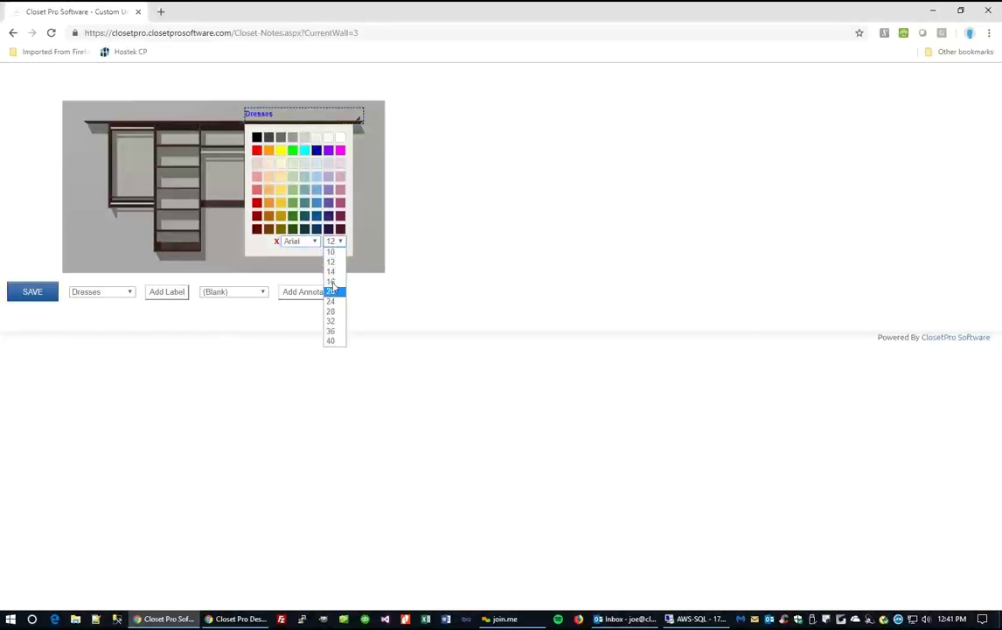
{"action": "left_click", "coordinate": [333, 281]}
{"action": "left_click", "coordinate": [373, 129]}
{"action": "left_click_drag", "start_coordinate": [364, 118], "coordinate": [325, 173]}
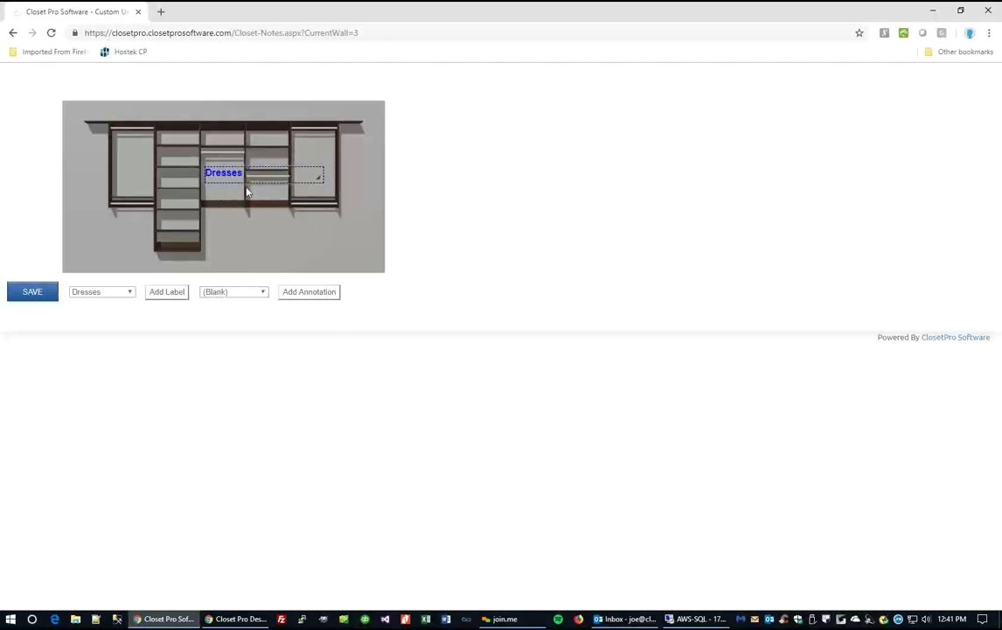
Place a 'Tilt Out Hamper' annotation on the lower left section and save the notes.
{"action": "left_click", "coordinate": [264, 293]}
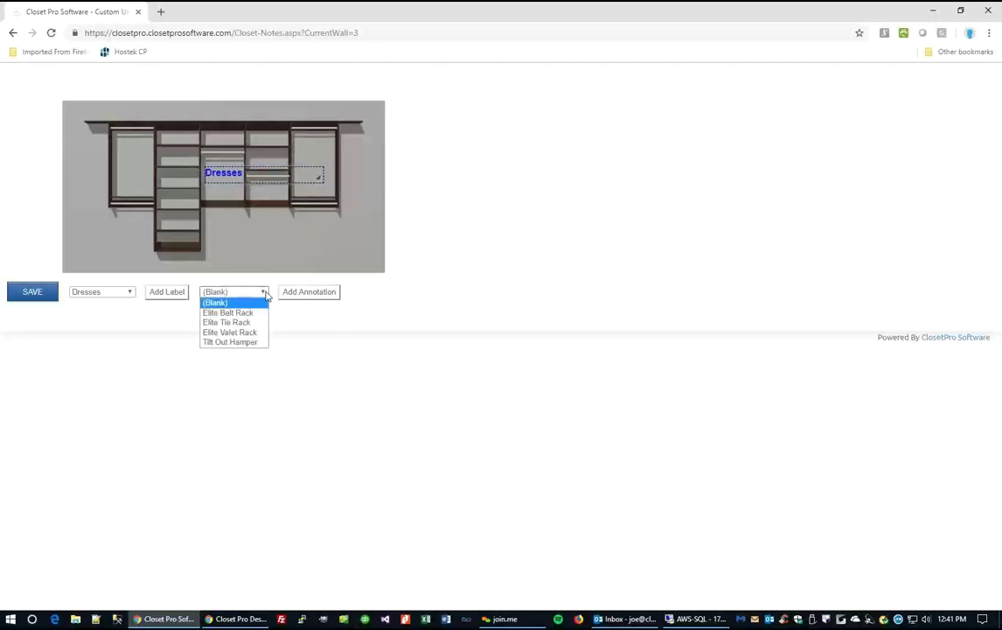
{"action": "left_click", "coordinate": [233, 342]}
{"action": "left_click", "coordinate": [316, 294]}
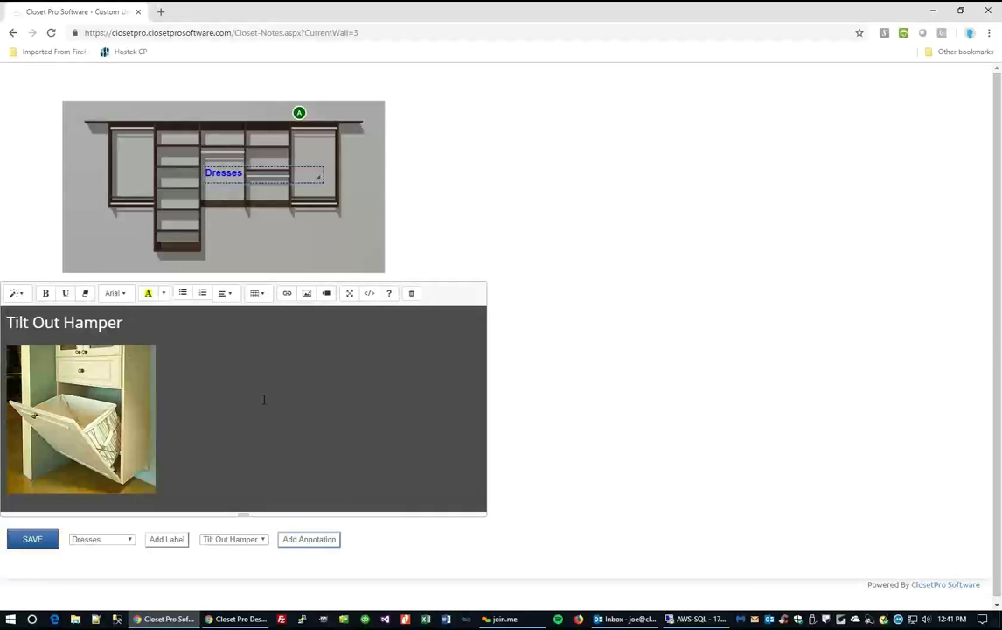
{"action": "mouse_move", "coordinate": [299, 112]}
{"action": "left_mouse_down"}
{"action": "mouse_move", "coordinate": [237, 188]}
{"action": "mouse_move", "coordinate": [140, 228]}
{"action": "mouse_move", "coordinate": [174, 219]}
{"action": "left_mouse_up"}
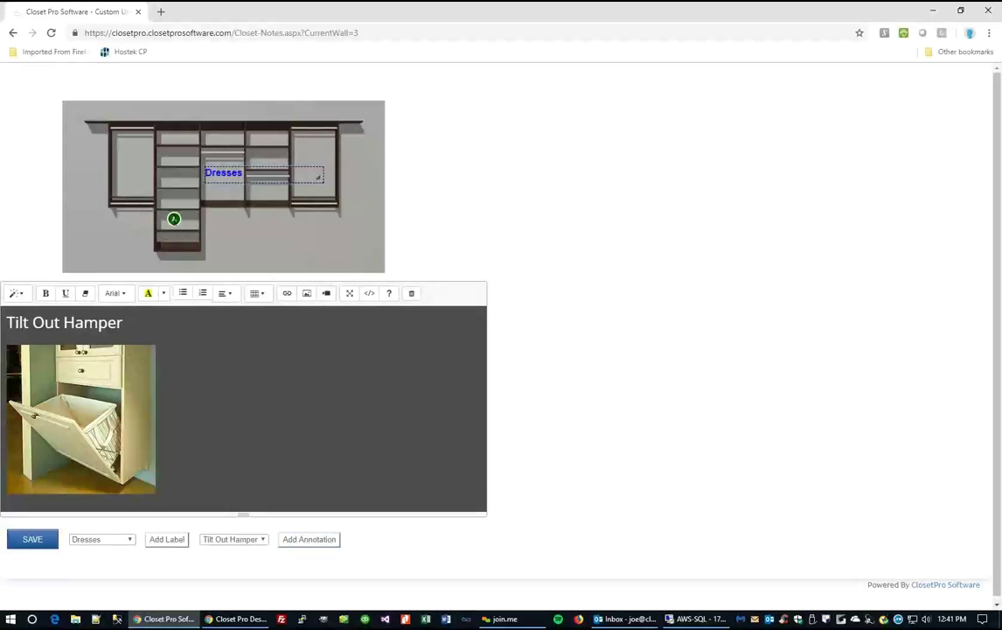
{"action": "left_click", "coordinate": [33, 546]}
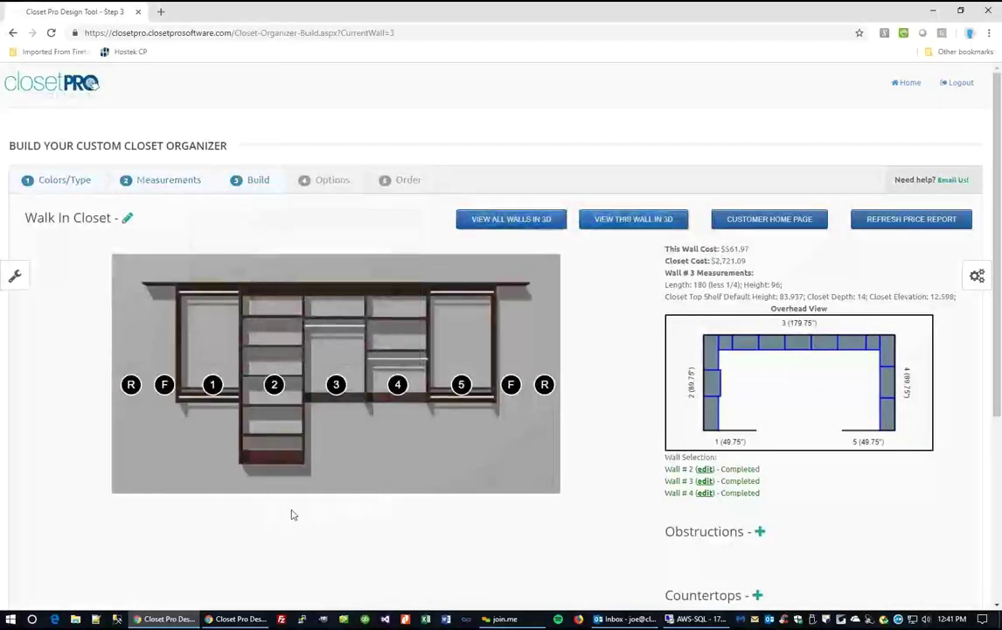
{"action": "scroll", "coordinate": [290, 512], "scroll_direction": "down", "scroll_amount": 3}
Open Wall 3's printable sheet and preview the Tilt Out Hamper annotation card.
{"action": "left_click", "coordinate": [161, 521]}
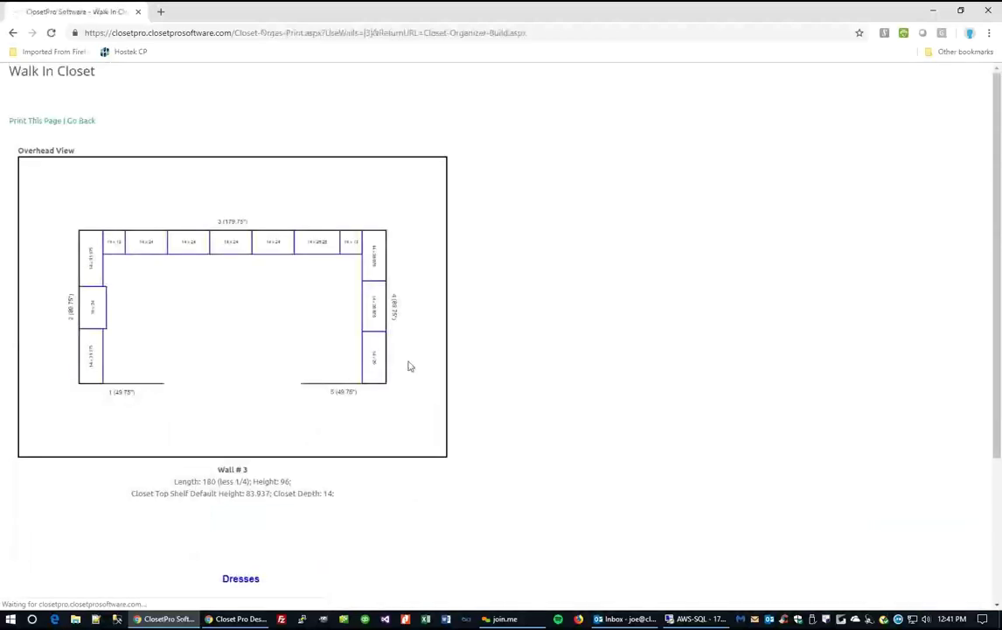
{"action": "scroll", "coordinate": [507, 374], "scroll_direction": "down", "scroll_amount": 3}
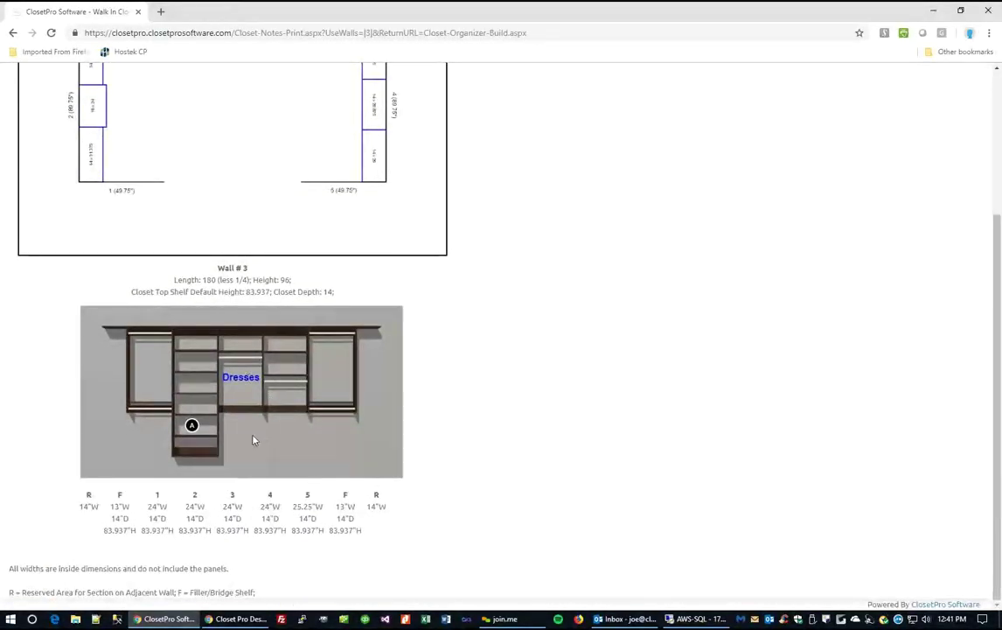
{"action": "mouse_move", "coordinate": [193, 426]}
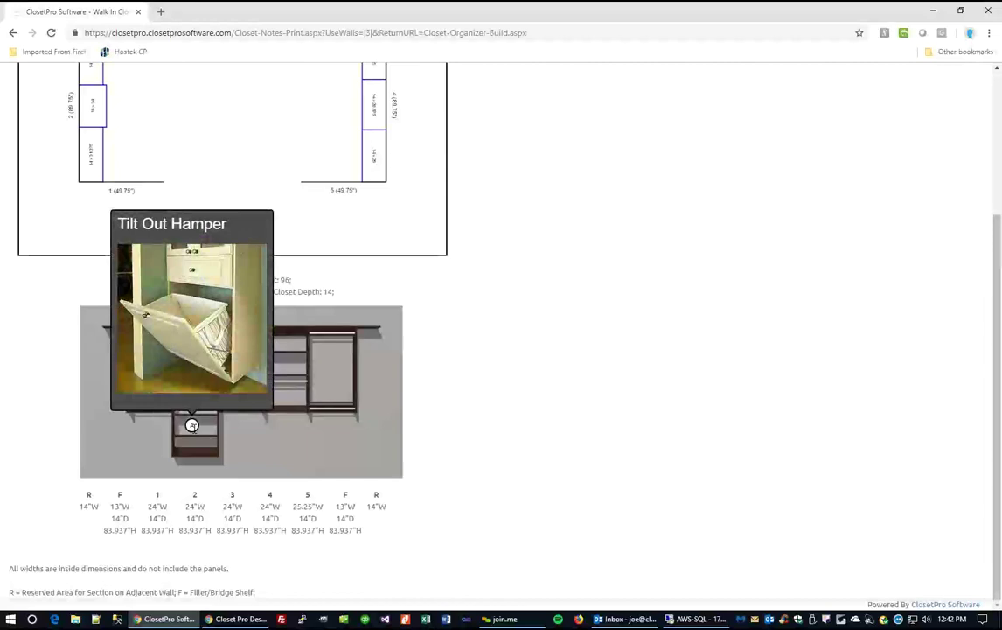
{"action": "scroll", "coordinate": [367, 447], "scroll_direction": "up", "scroll_amount": 3}
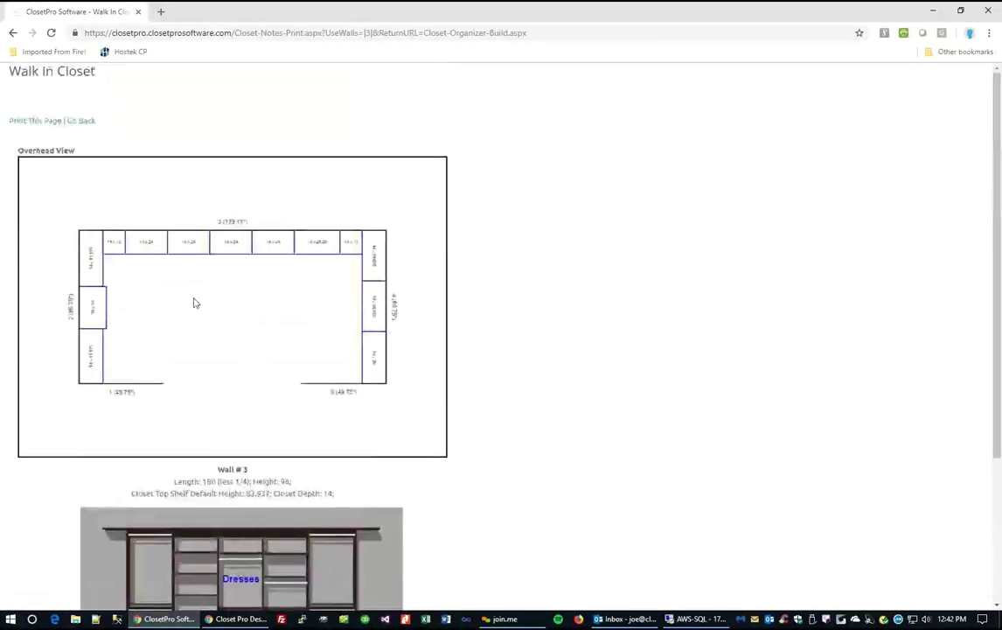
Return to the closet's all-walls view and open its technical drawings.
{"action": "left_click", "coordinate": [80, 121]}
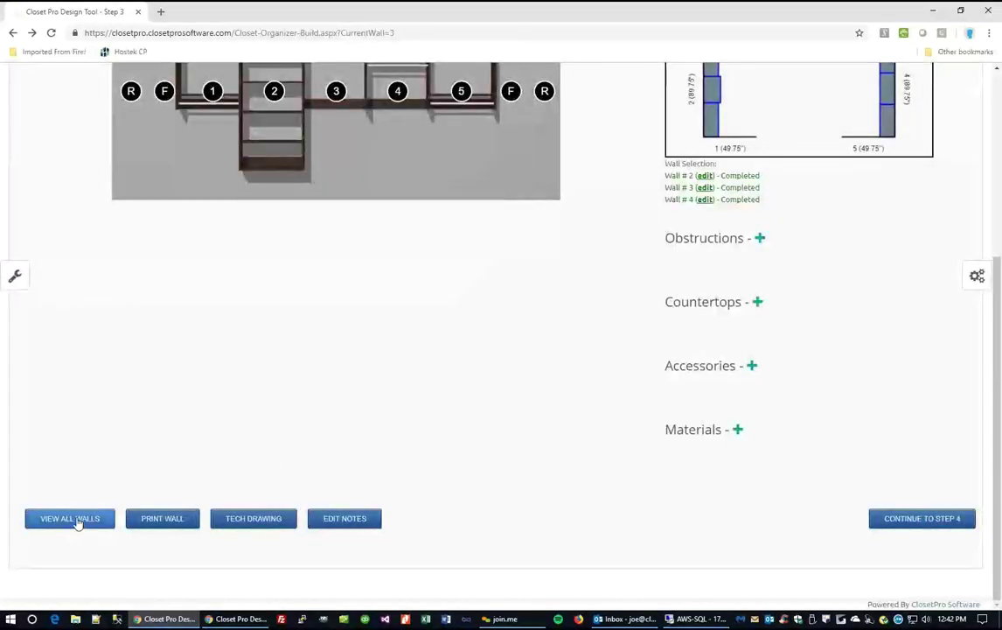
{"action": "left_click", "coordinate": [77, 519]}
{"action": "scroll", "coordinate": [318, 394], "scroll_direction": "down", "scroll_amount": 5}
{"action": "left_click", "coordinate": [133, 556]}
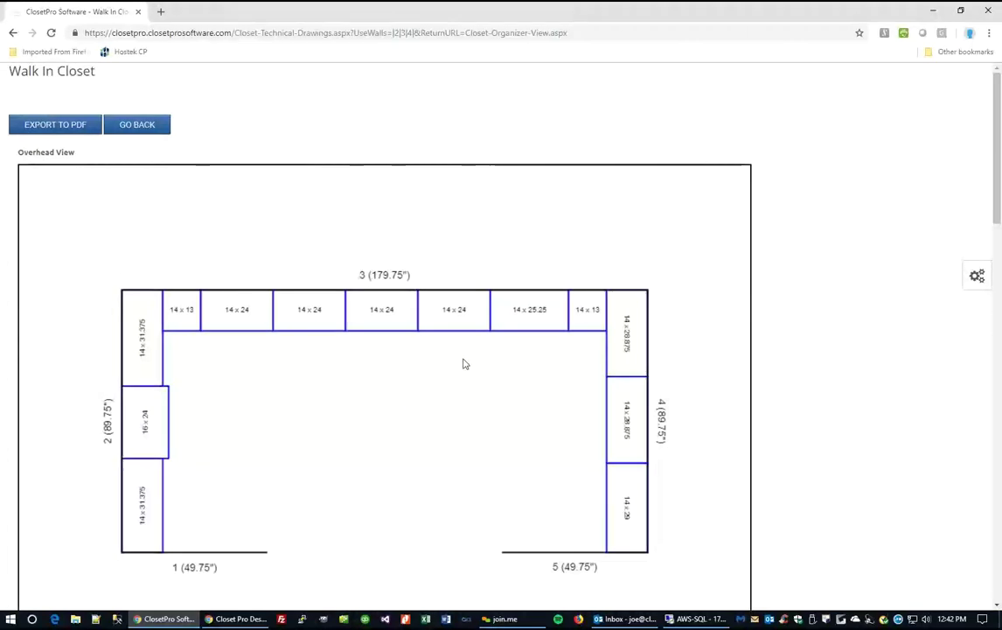
Look over the technical drawings and export them as Drawings-1117.pdf.
{"action": "scroll", "coordinate": [465, 359], "scroll_direction": "down", "scroll_amount": 4}
{"action": "scroll", "coordinate": [471, 349], "scroll_direction": "down", "scroll_amount": 3}
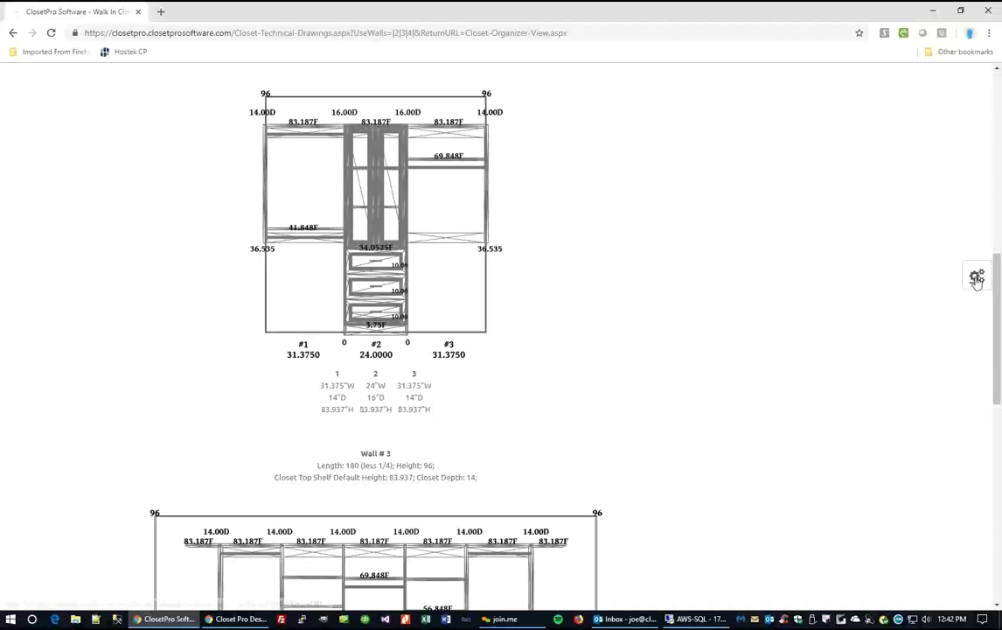
{"action": "left_click", "coordinate": [976, 278]}
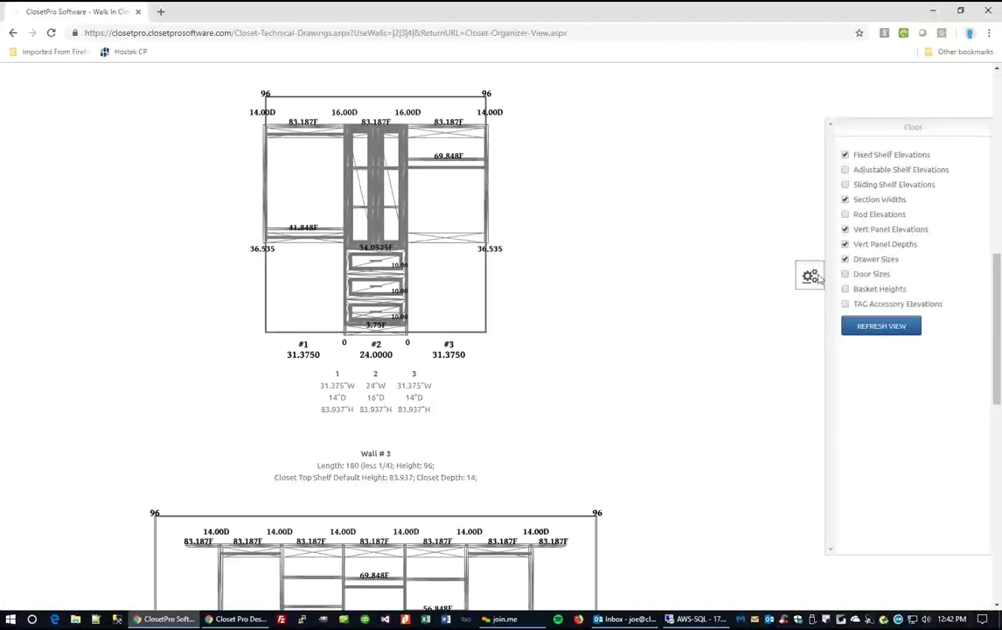
{"action": "left_click", "coordinate": [811, 276]}
{"action": "scroll", "coordinate": [669, 315], "scroll_direction": "down", "scroll_amount": 7}
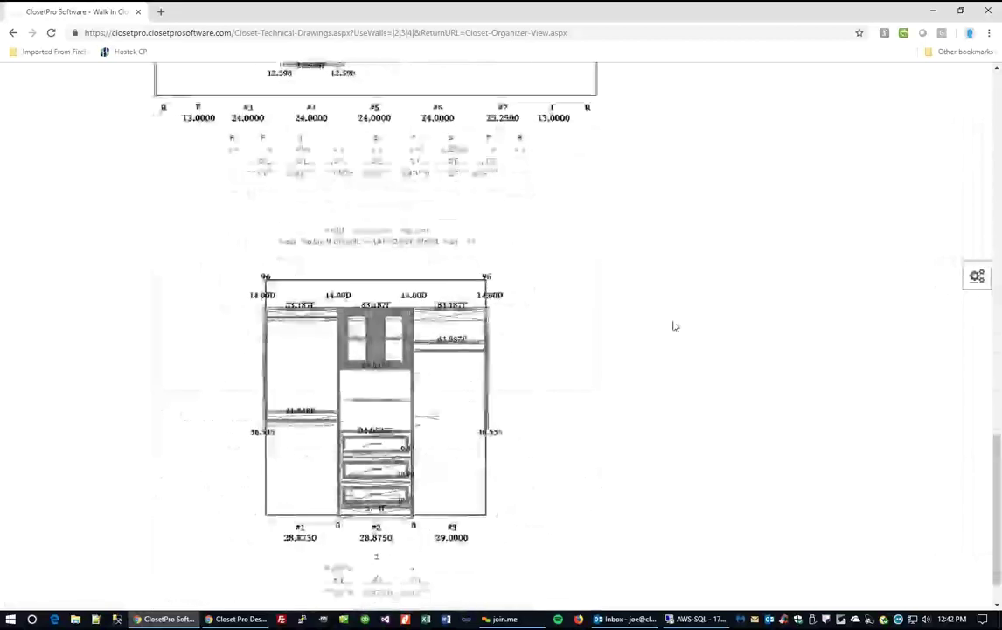
{"action": "scroll", "coordinate": [673, 326], "scroll_direction": "up", "scroll_amount": 15}
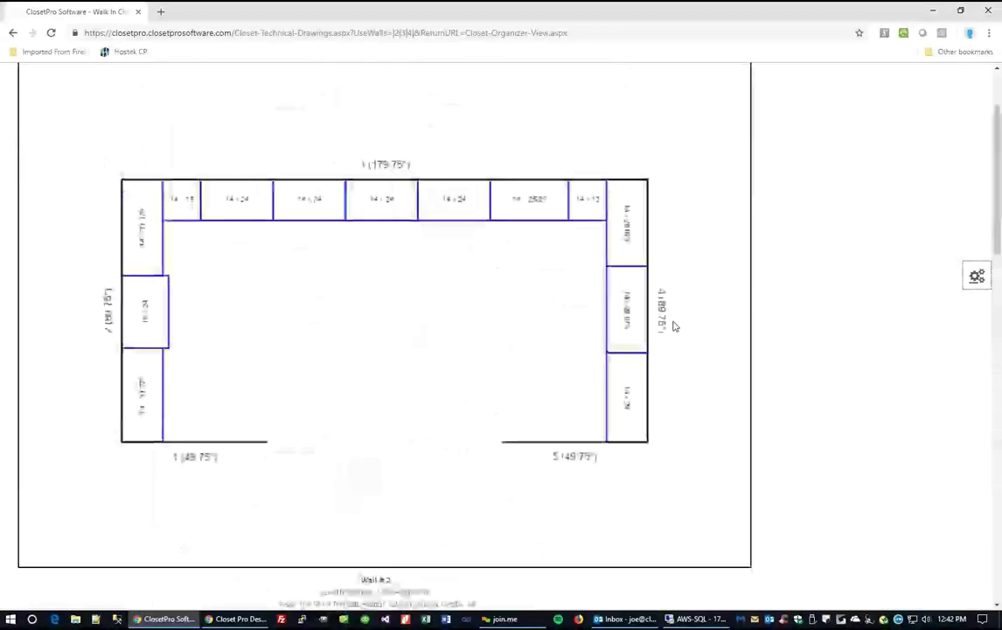
{"action": "left_click", "coordinate": [68, 123]}
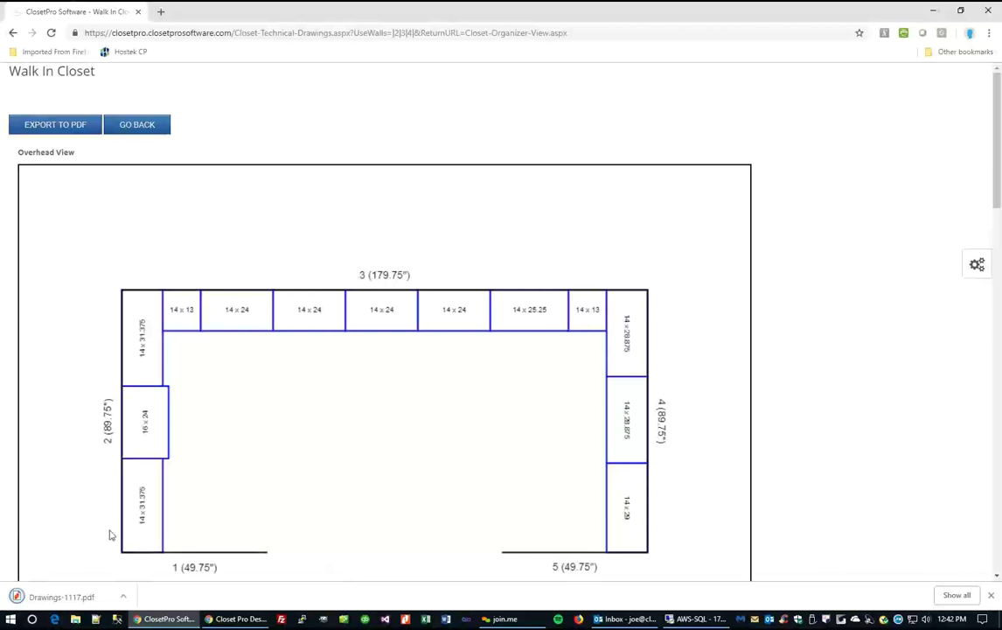
Open Drawings-1117.pdf, scroll through its four pages, then close it and go back.
{"action": "left_click", "coordinate": [48, 596]}
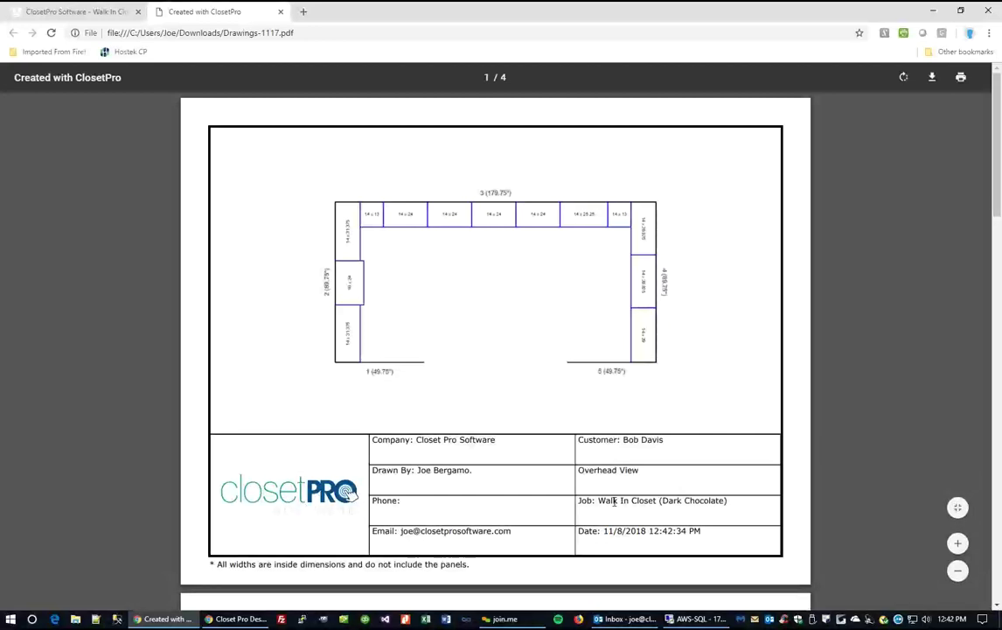
{"action": "scroll", "coordinate": [618, 427], "scroll_direction": "down", "scroll_amount": 6}
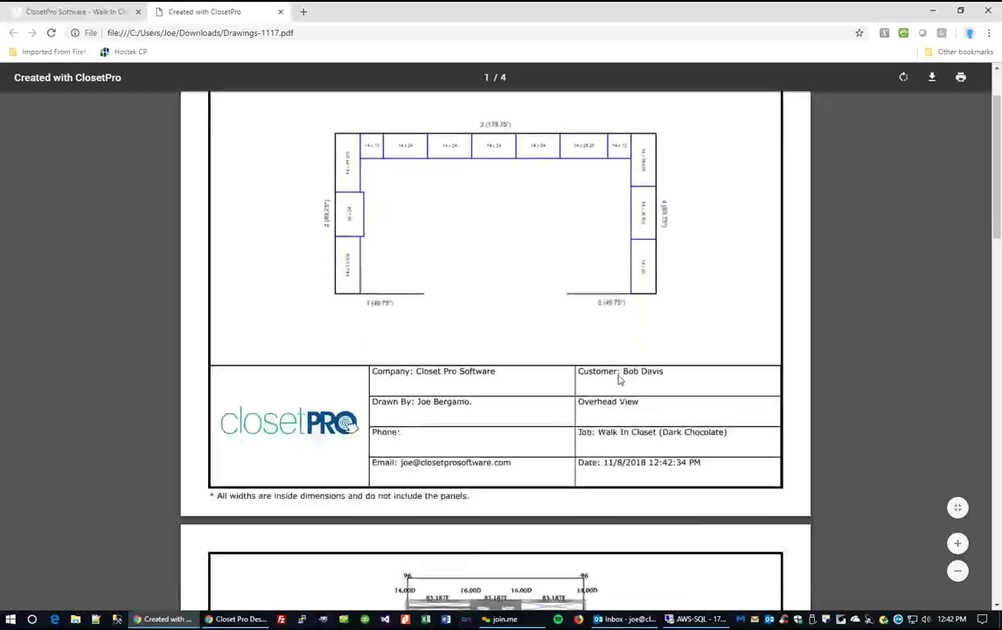
{"action": "scroll", "coordinate": [680, 376], "scroll_direction": "down", "scroll_amount": 5}
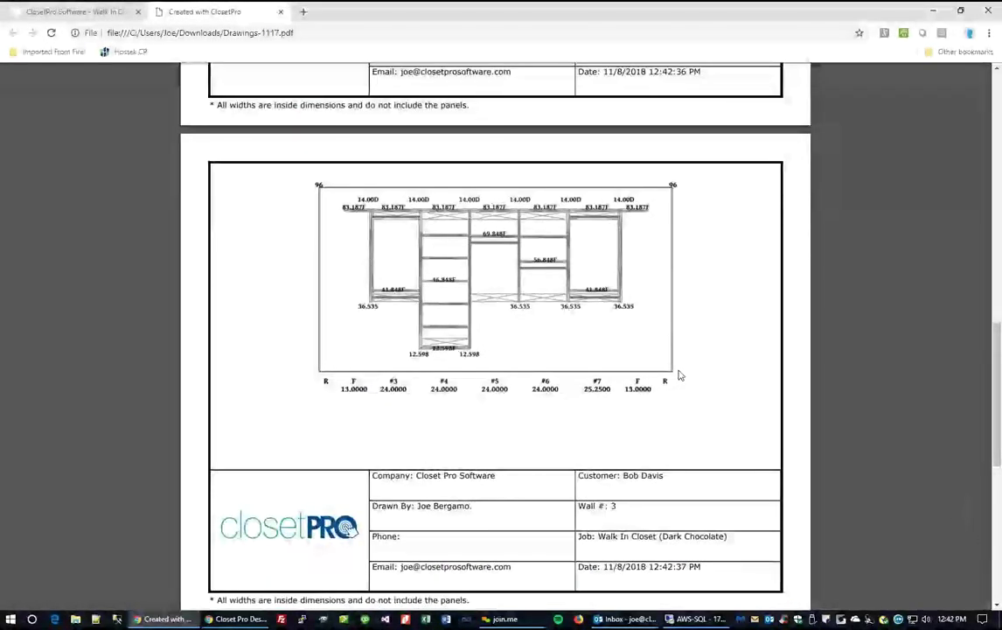
{"action": "scroll", "coordinate": [680, 375], "scroll_direction": "down", "scroll_amount": 5}
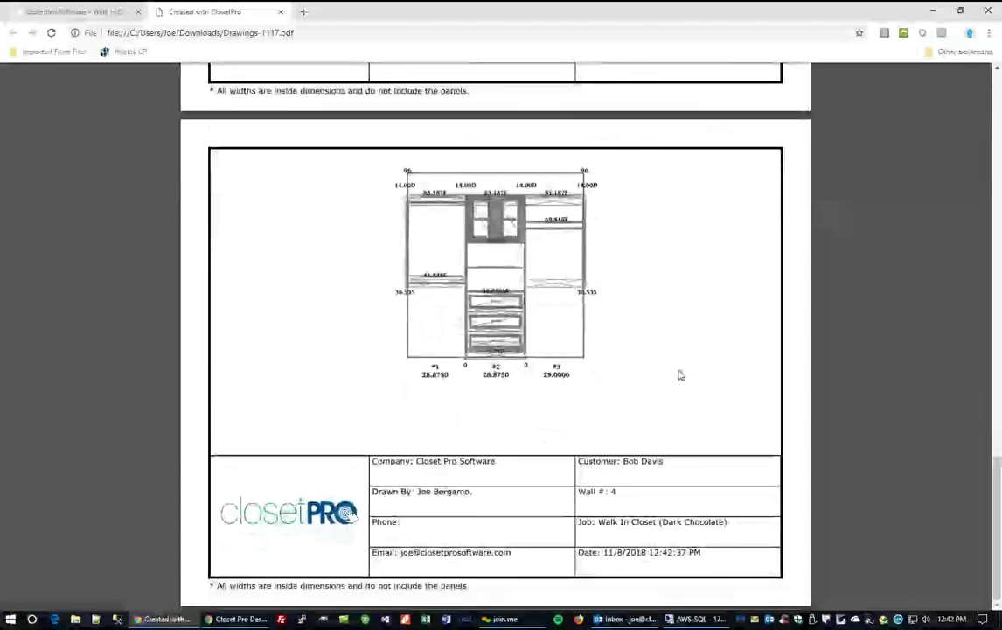
{"action": "scroll", "coordinate": [678, 375], "scroll_direction": "up", "scroll_amount": 3}
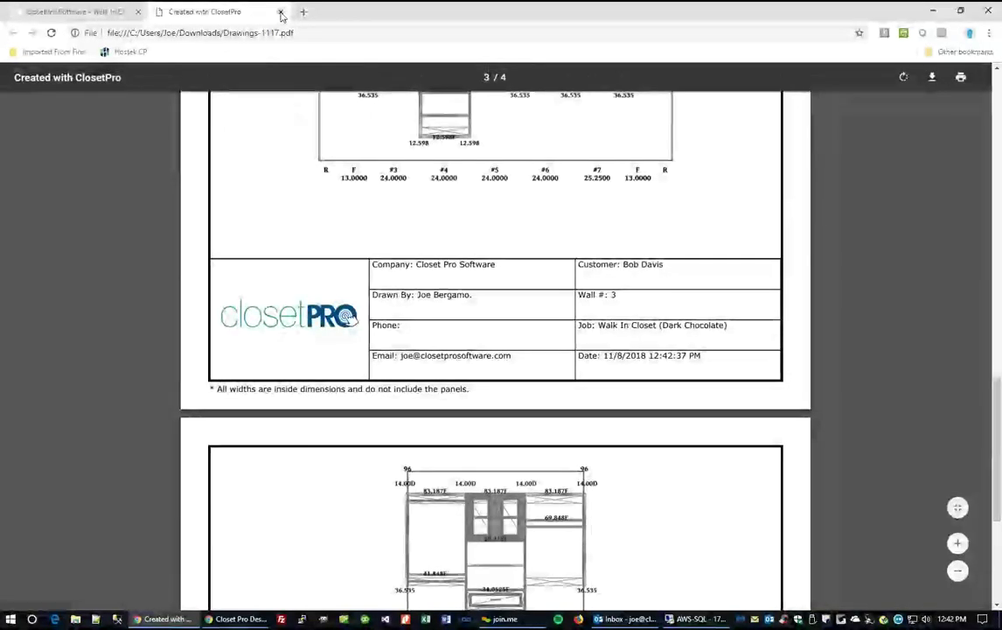
{"action": "left_click", "coordinate": [280, 12]}
{"action": "left_click", "coordinate": [12, 37]}
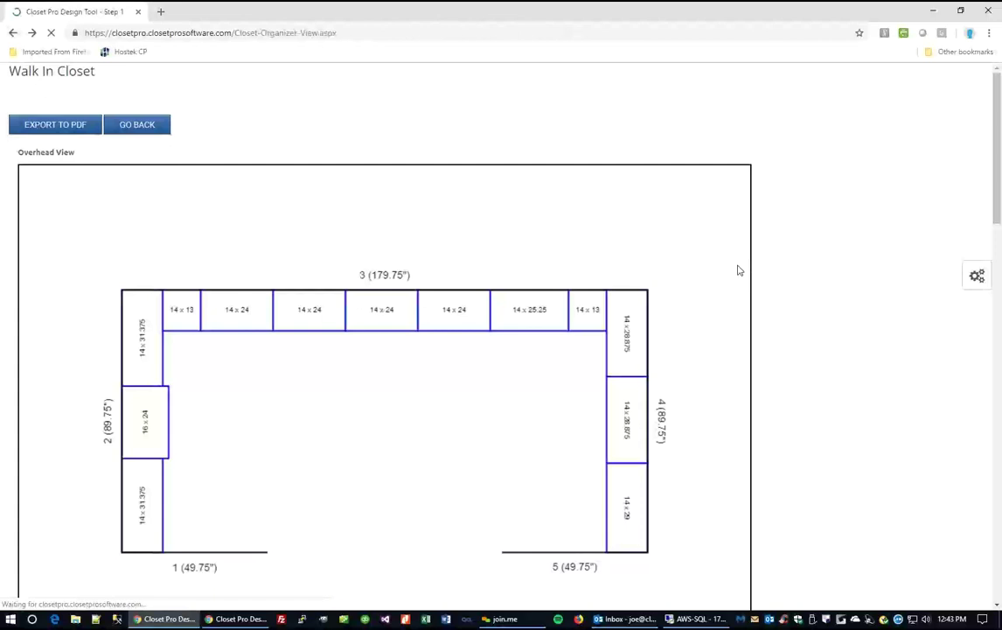
Switch the closet to 3D and save the current camera view as 'Outside Closet'.
{"action": "scroll", "coordinate": [803, 428], "scroll_direction": "up", "scroll_amount": 3}
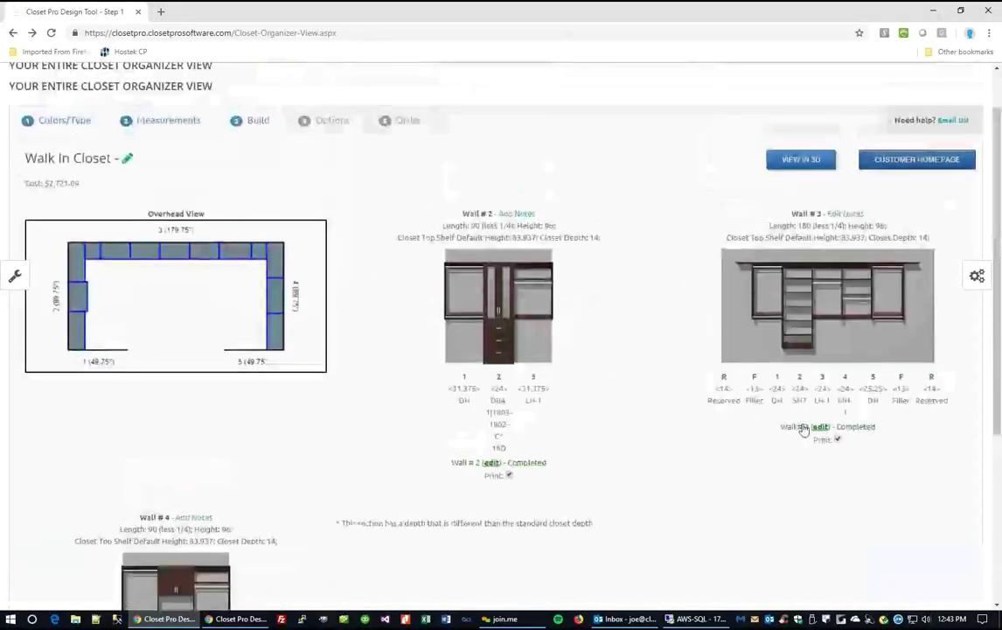
{"action": "left_click", "coordinate": [803, 161]}
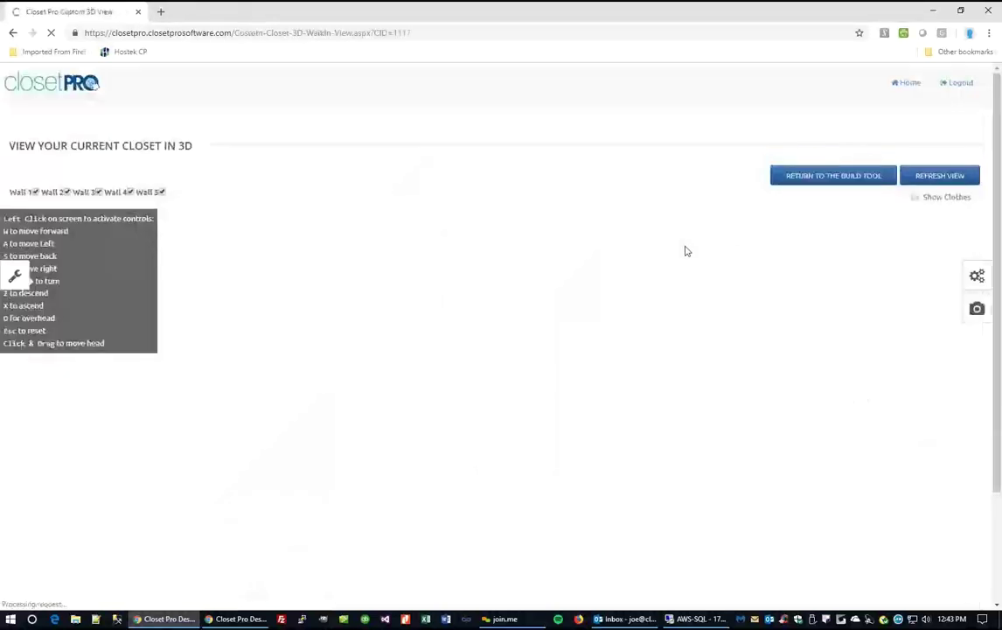
{"action": "scroll", "coordinate": [525, 393], "scroll_direction": "down", "scroll_amount": 2}
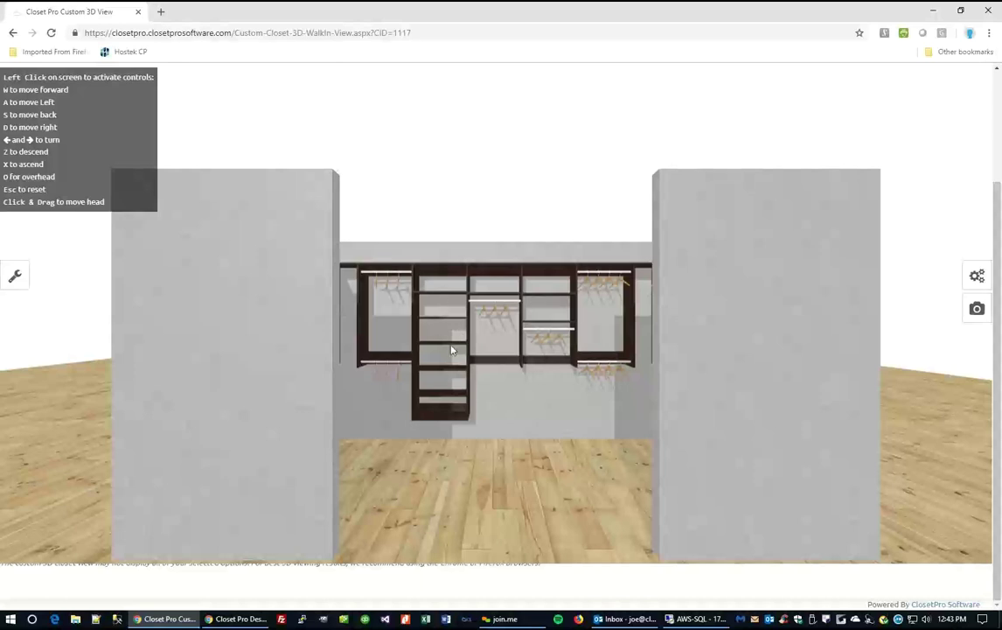
{"action": "left_click", "coordinate": [16, 277]}
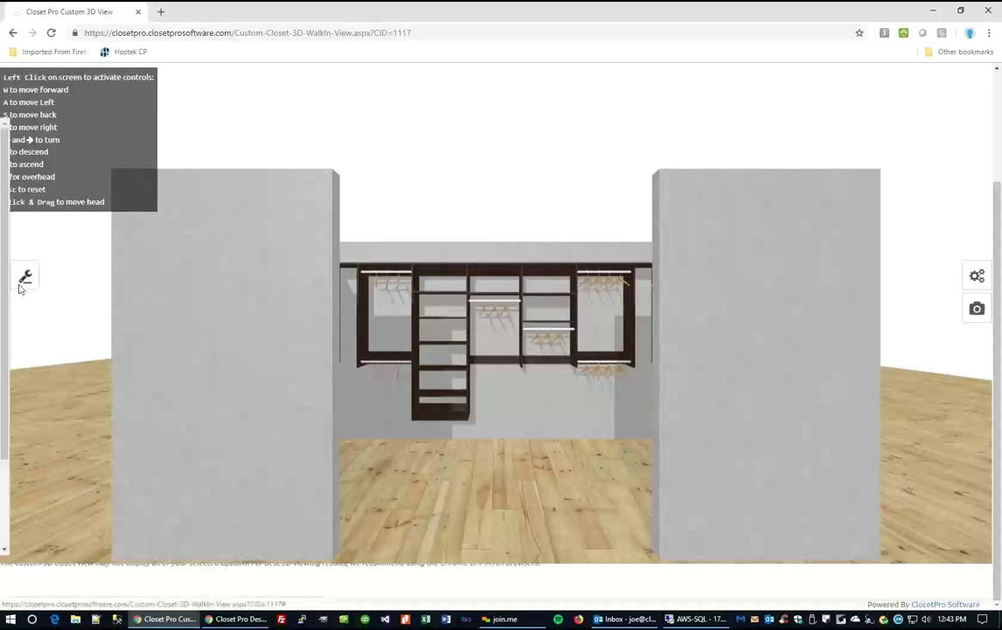
{"action": "scroll", "coordinate": [79, 436], "scroll_direction": "down", "scroll_amount": 2}
{"action": "left_click", "coordinate": [39, 503]}
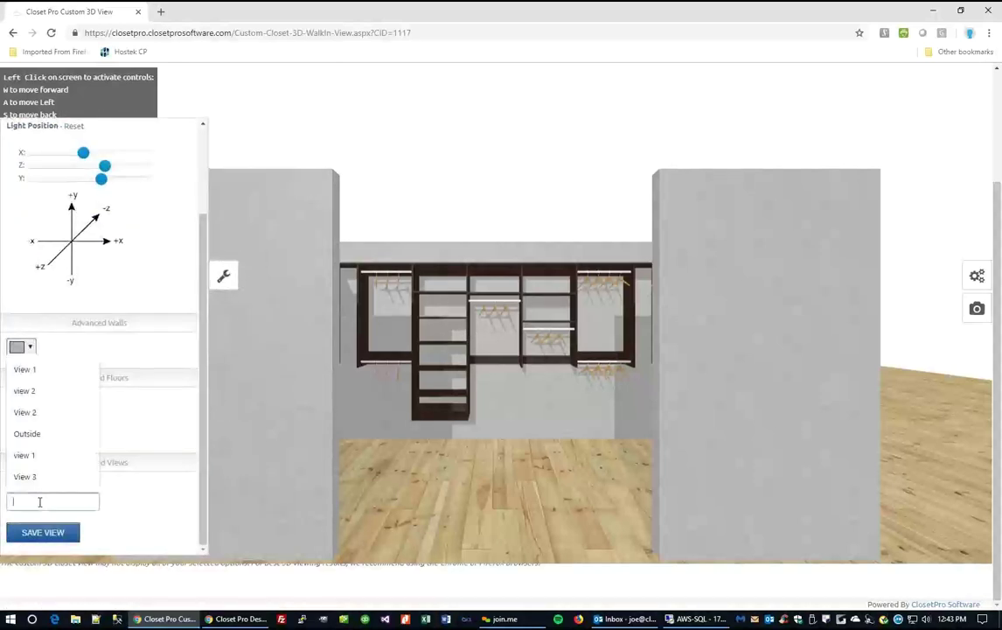
{"action": "type", "text": "View 1"}
{"action": "left_click_drag", "start_coordinate": [72, 503], "coordinate": [2, 509]}
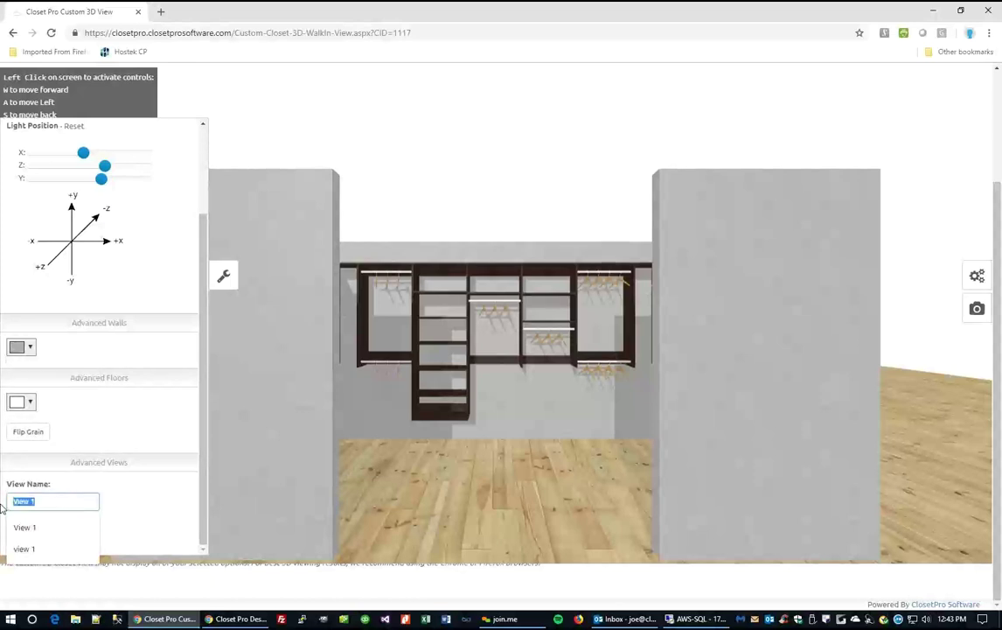
{"action": "type", "text": "Outside"}
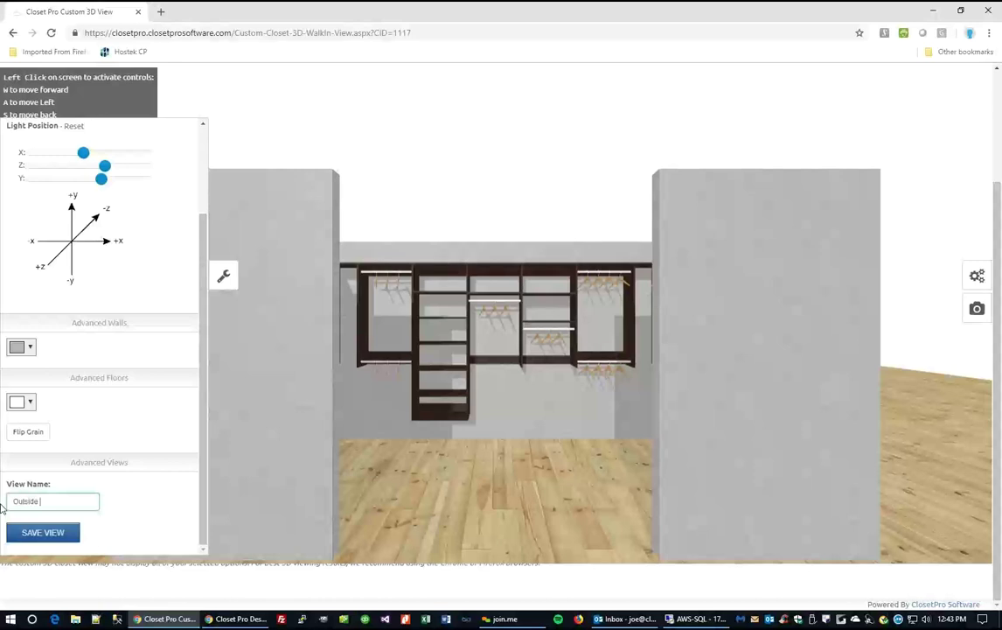
{"action": "left_click", "coordinate": [53, 533]}
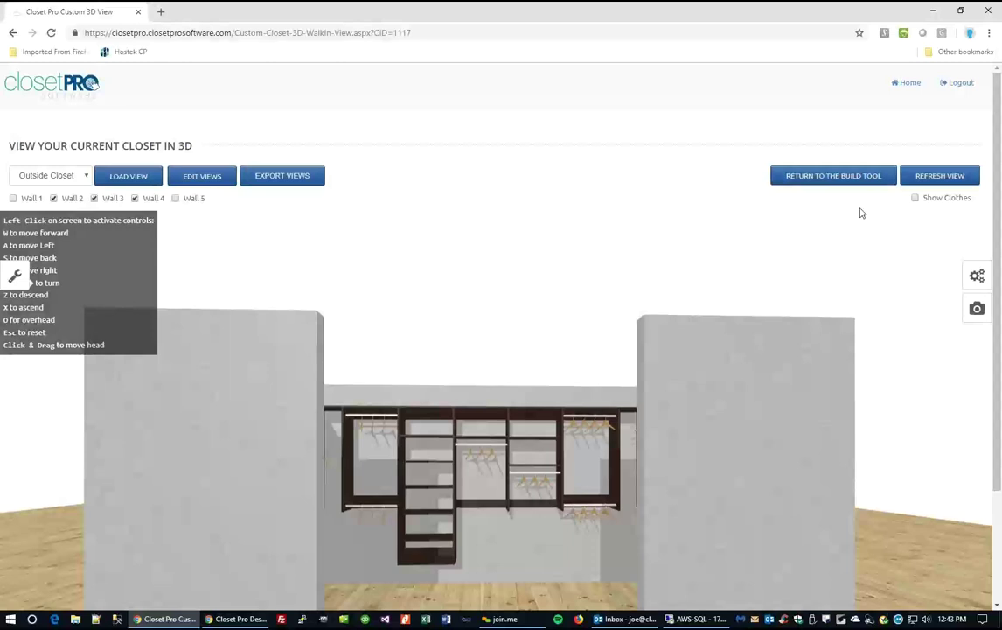
Re-render the closet and save the current camera view as View 2.
{"action": "left_click", "coordinate": [940, 176]}
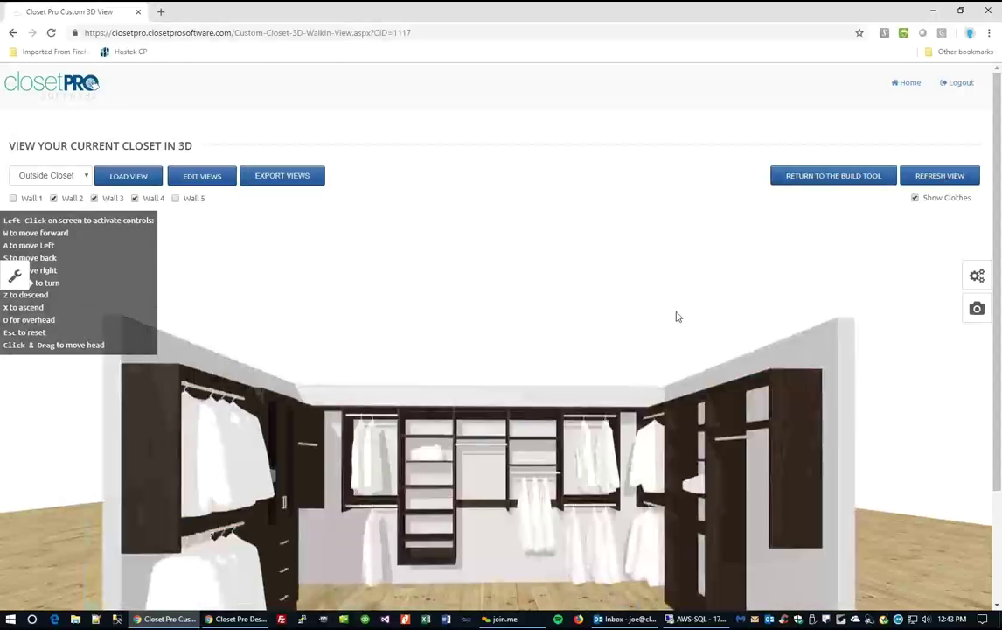
{"action": "scroll", "coordinate": [473, 404], "scroll_direction": "down", "scroll_amount": 2}
{"action": "scroll", "coordinate": [466, 400], "scroll_direction": "up", "scroll_amount": 2}
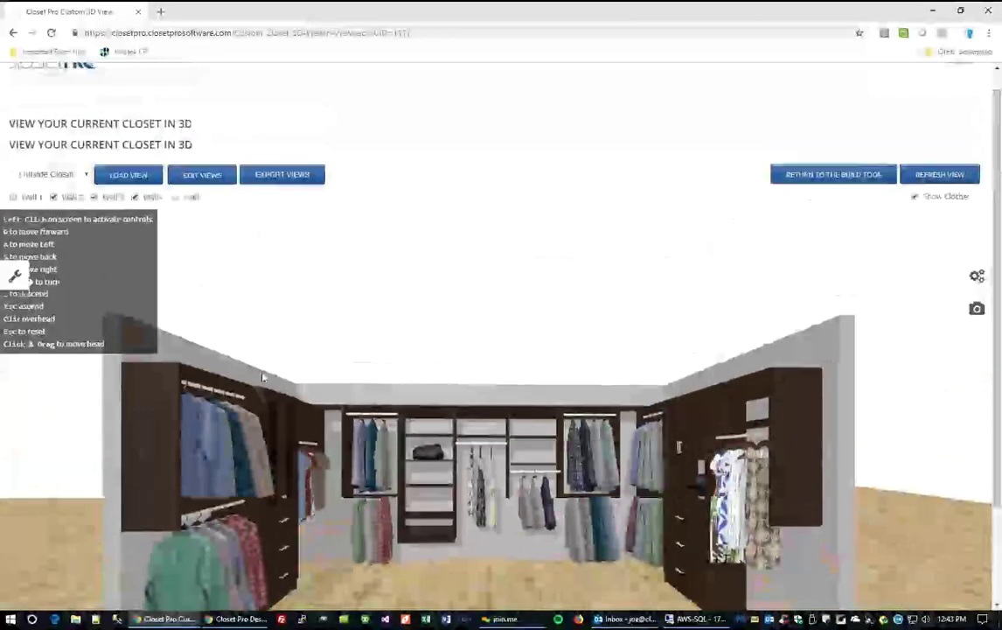
{"action": "left_click", "coordinate": [15, 275]}
{"action": "left_click", "coordinate": [45, 504]}
{"action": "type", "text": "View"}
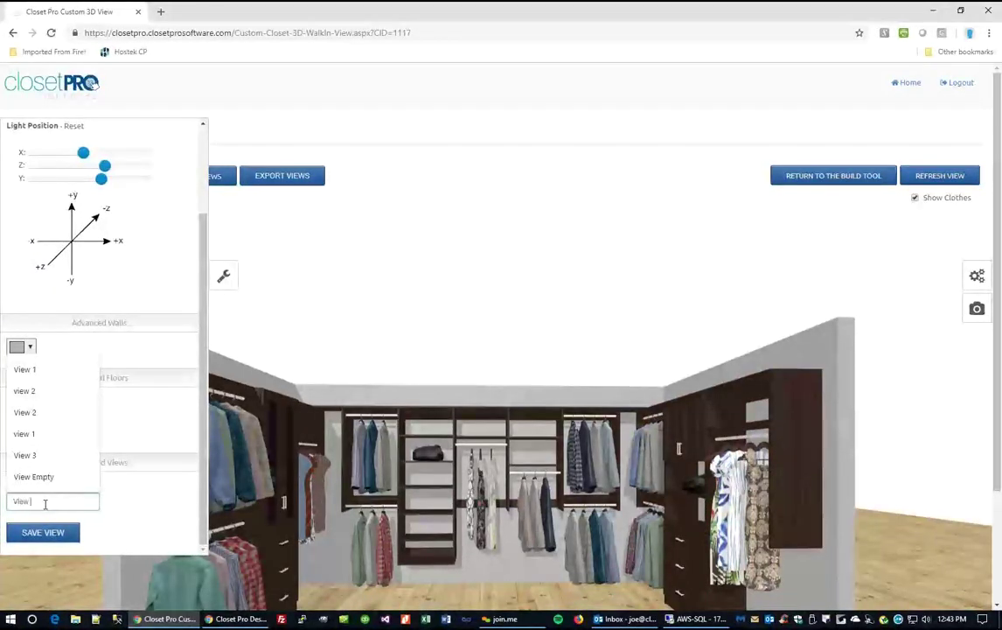
{"action": "type", "text": "2"}
{"action": "left_click", "coordinate": [122, 505]}
{"action": "left_click", "coordinate": [41, 534]}
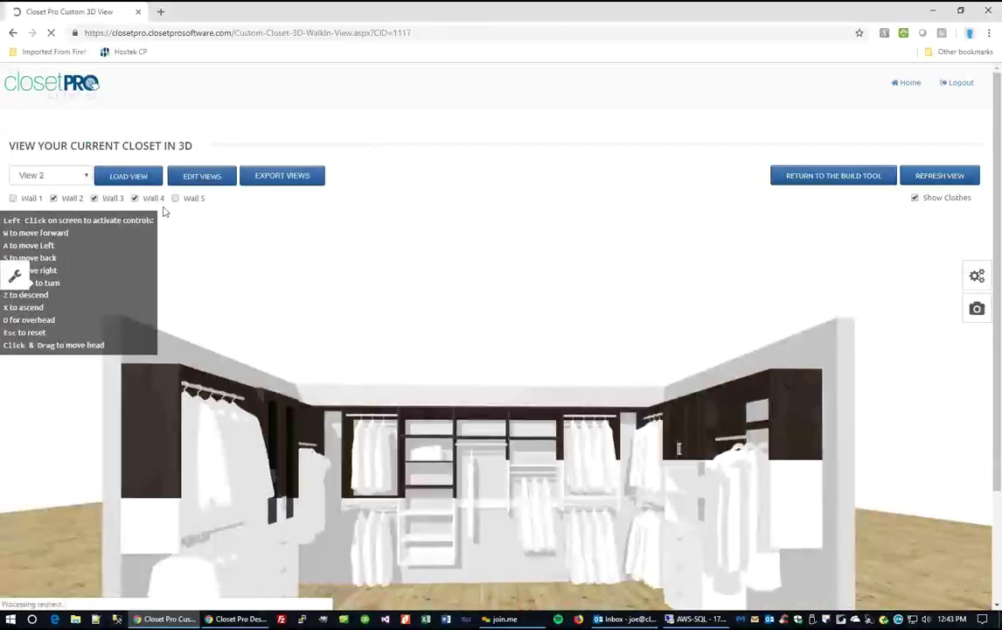
Load the Outside Closet saved view and move the camera forward toward the closet.
{"action": "left_click", "coordinate": [206, 176]}
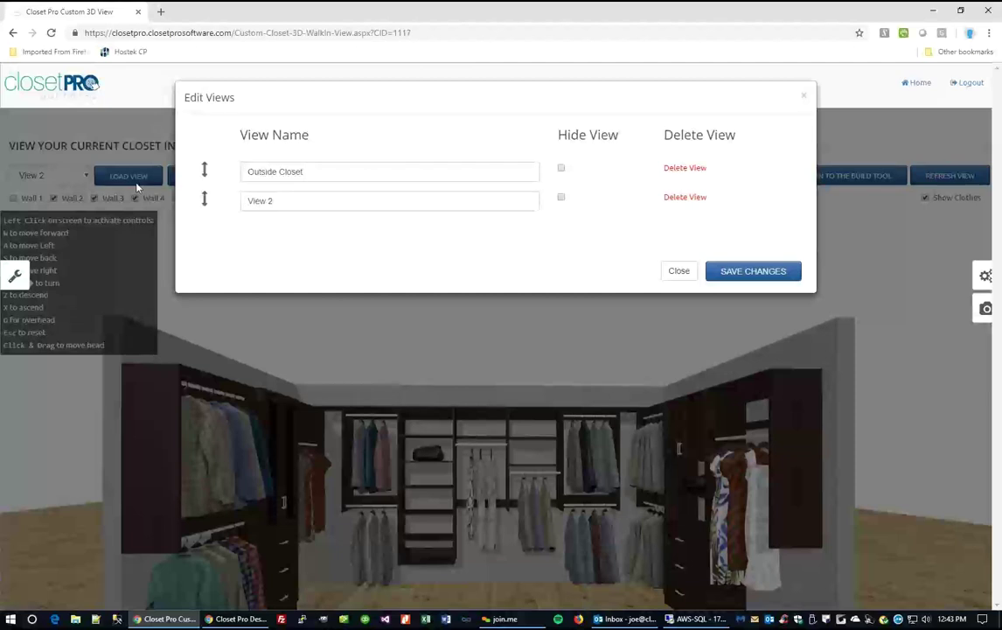
{"action": "left_click", "coordinate": [680, 272]}
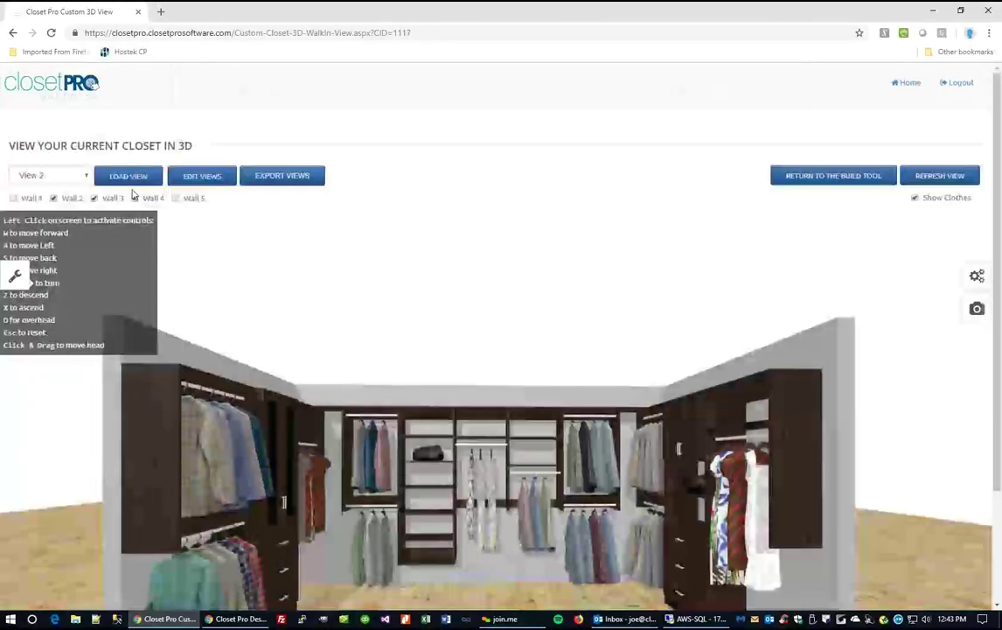
{"action": "left_click", "coordinate": [65, 176]}
{"action": "left_click", "coordinate": [48, 191]}
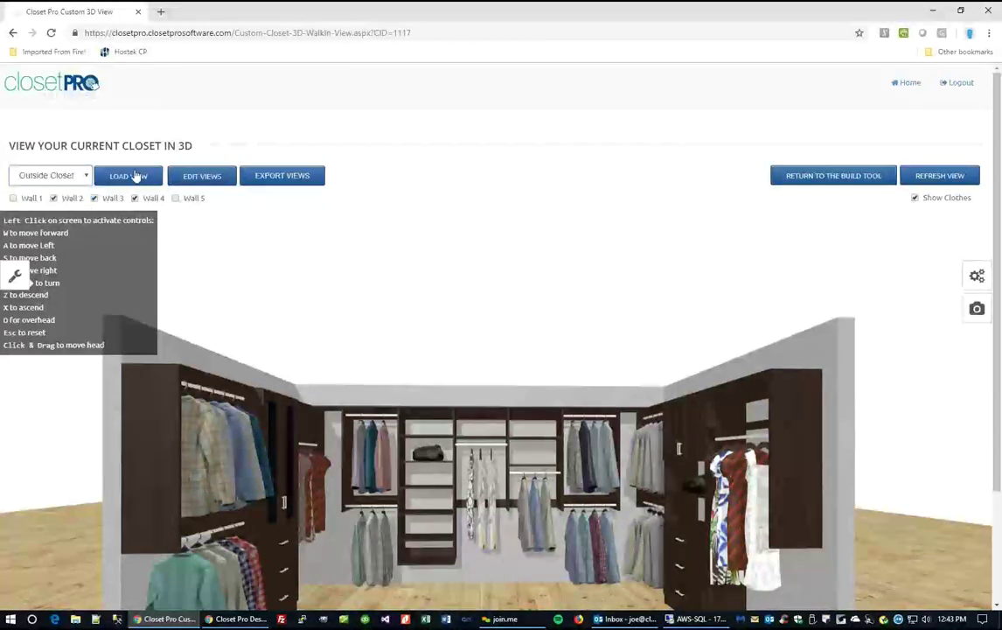
{"action": "left_click", "coordinate": [136, 176]}
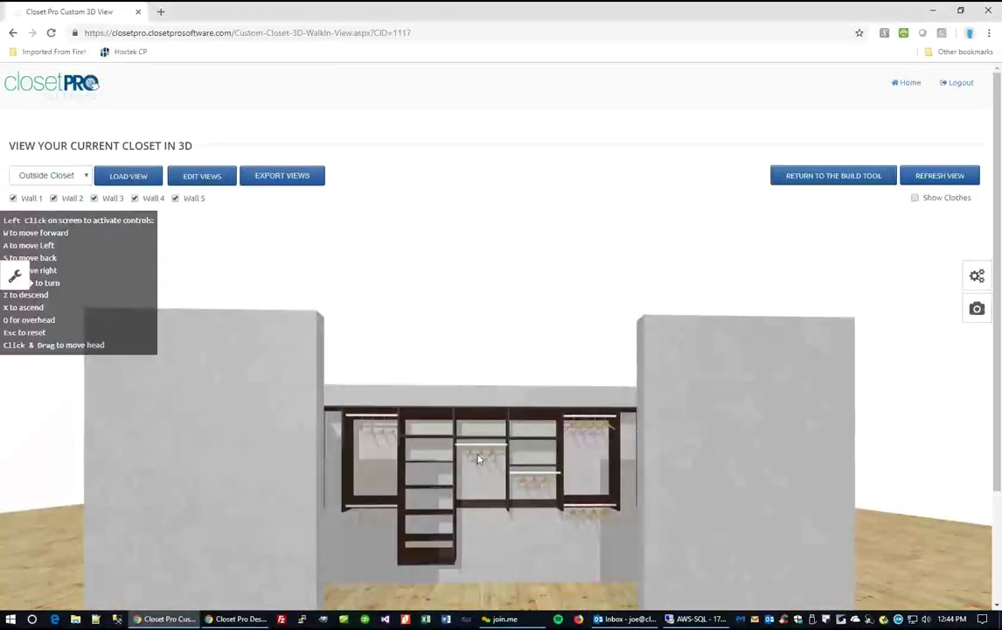
{"action": "scroll", "coordinate": [476, 409], "scroll_direction": "down", "scroll_amount": 2}
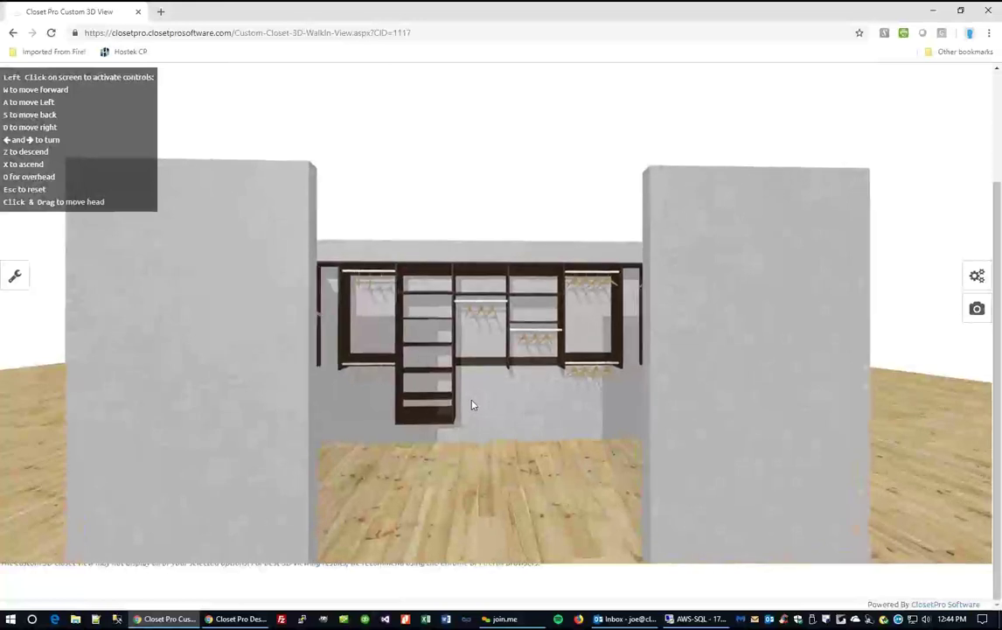
{"action": "key", "text": "w"}
{"action": "scroll", "coordinate": [445, 393], "scroll_direction": "up", "scroll_amount": 2}
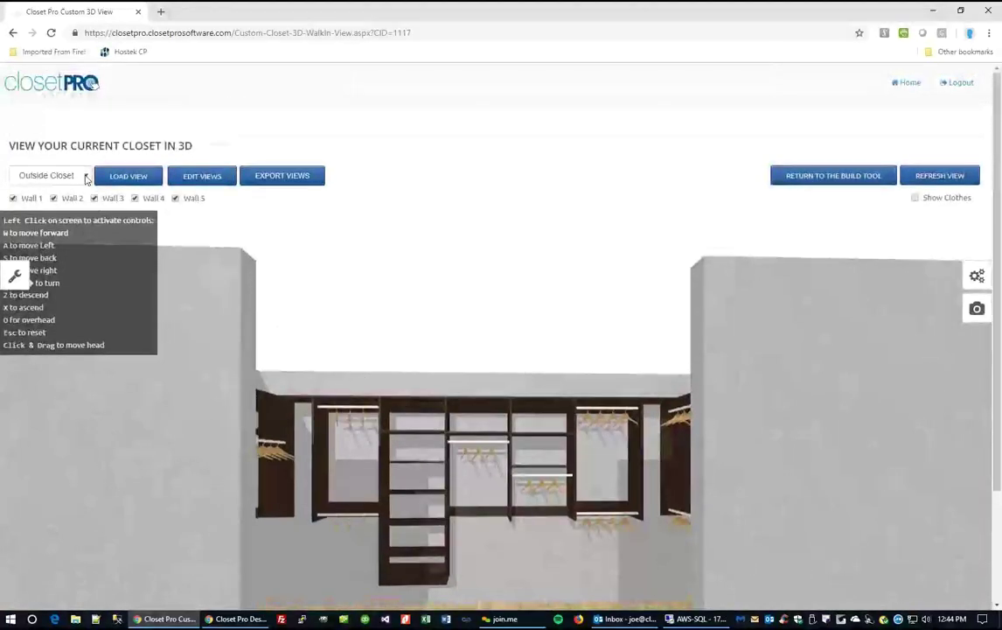
Reload View 2, export the saved views as Views-1117.pdf and open the download.
{"action": "left_click", "coordinate": [52, 176]}
{"action": "left_click", "coordinate": [34, 202]}
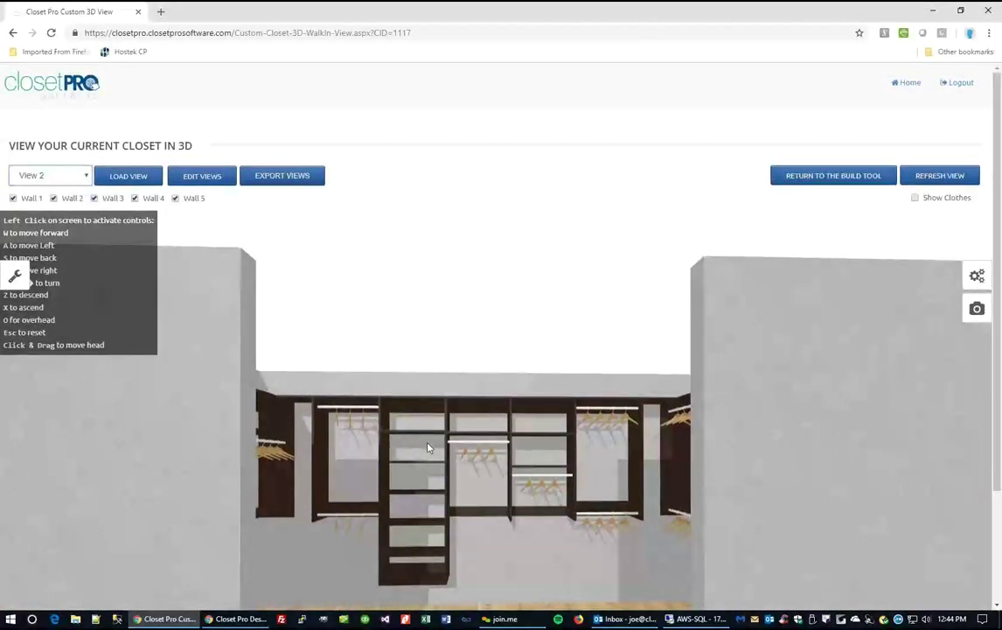
{"action": "left_click", "coordinate": [142, 174]}
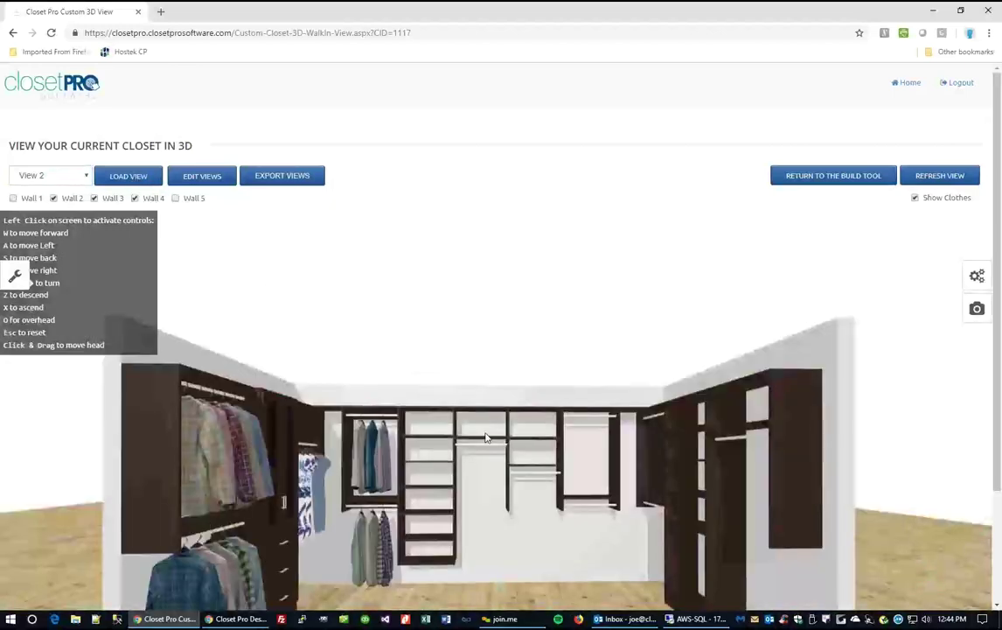
{"action": "scroll", "coordinate": [489, 427], "scroll_direction": "down", "scroll_amount": 2}
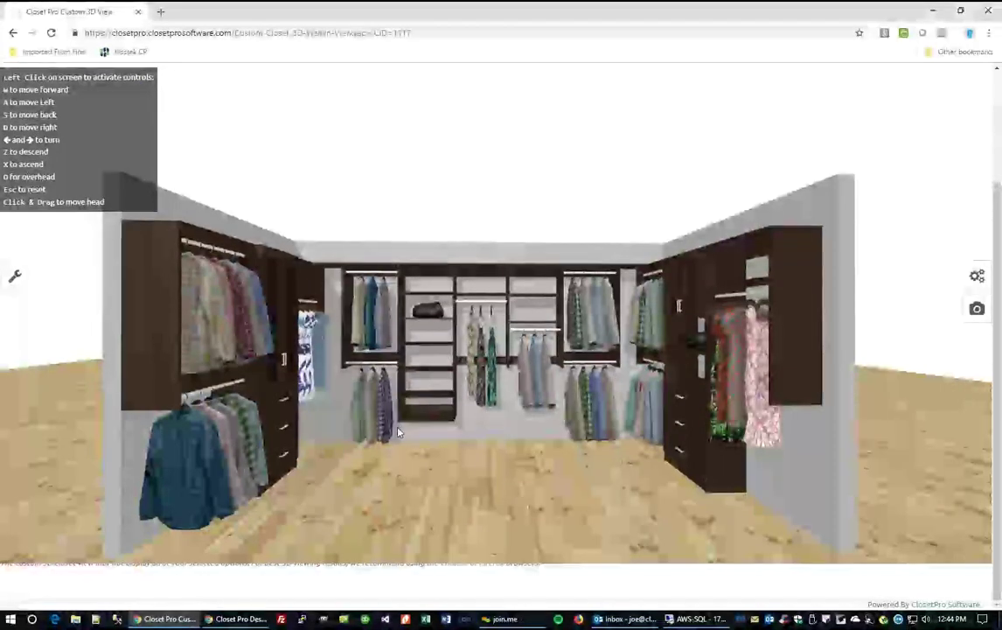
{"action": "scroll", "coordinate": [267, 198], "scroll_direction": "up", "scroll_amount": 3}
{"action": "left_click", "coordinate": [281, 183]}
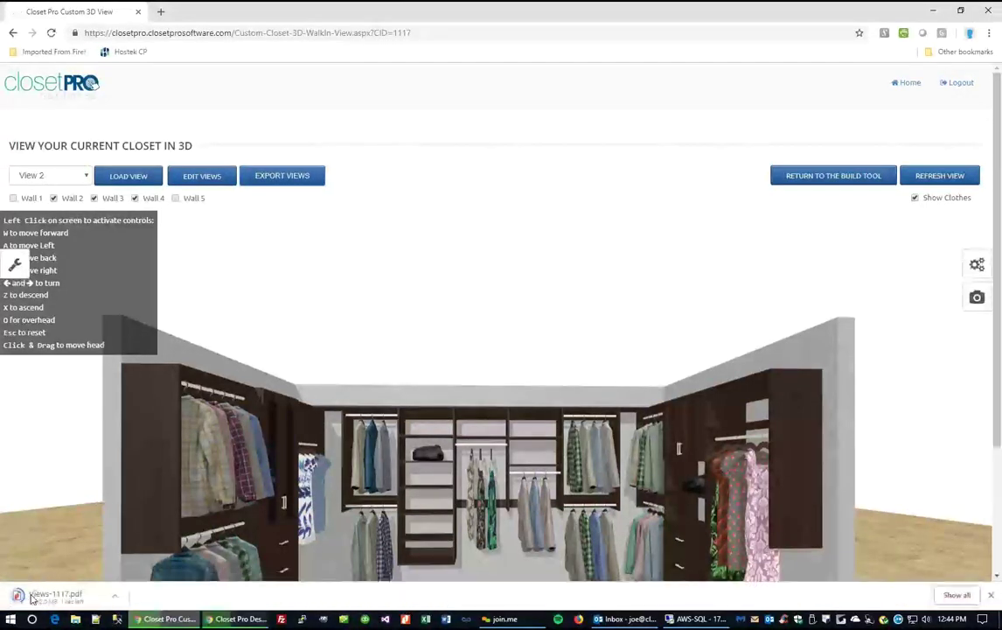
{"action": "left_click", "coordinate": [43, 597]}
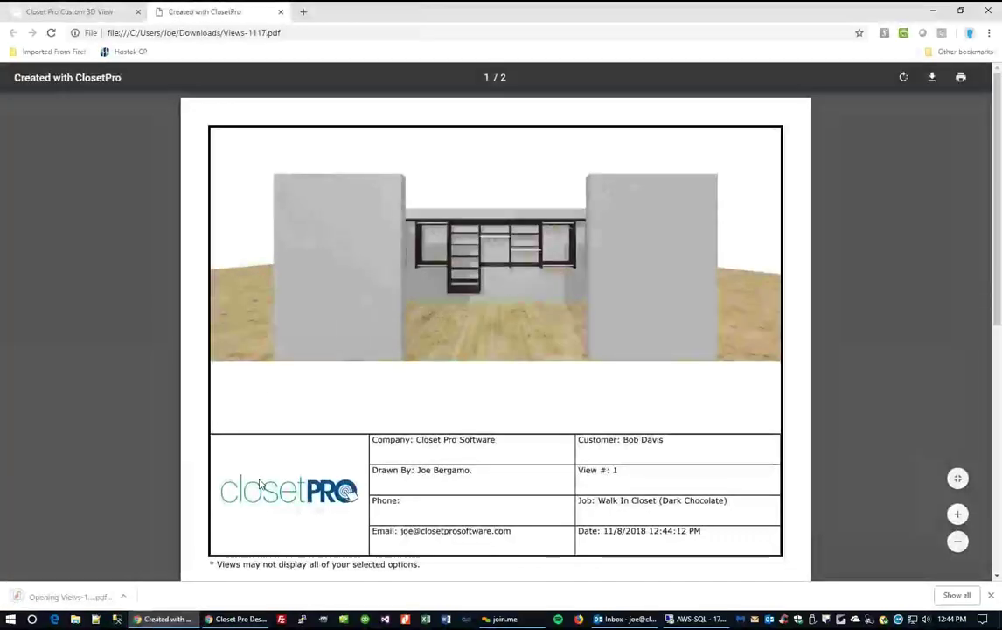
Review both pages of Views-1117.pdf, then close the PDF tab.
{"action": "scroll", "coordinate": [536, 370], "scroll_direction": "down", "scroll_amount": 5}
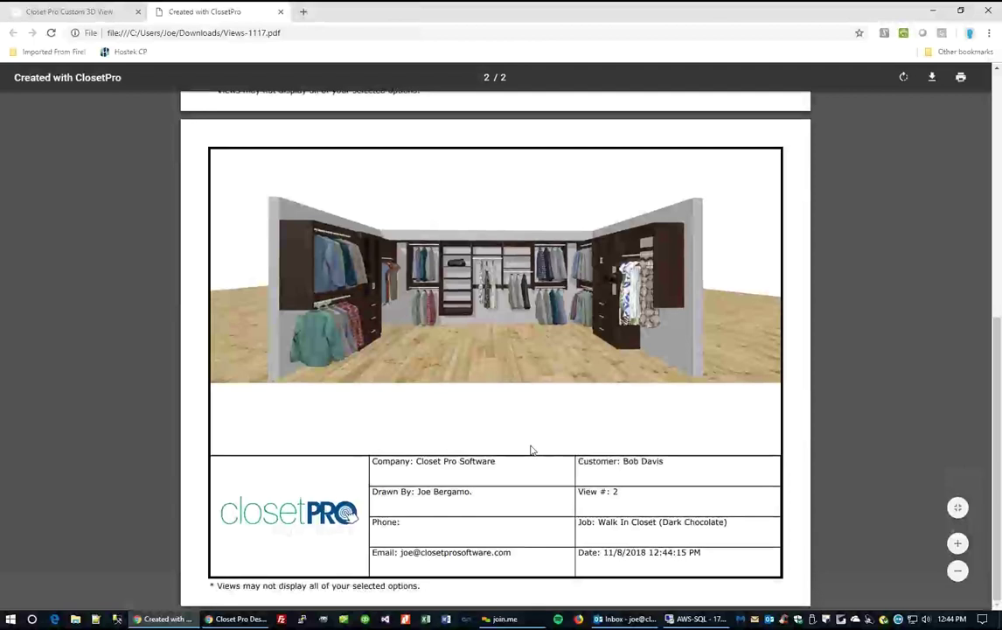
{"action": "scroll", "coordinate": [531, 450], "scroll_direction": "up", "scroll_amount": 5}
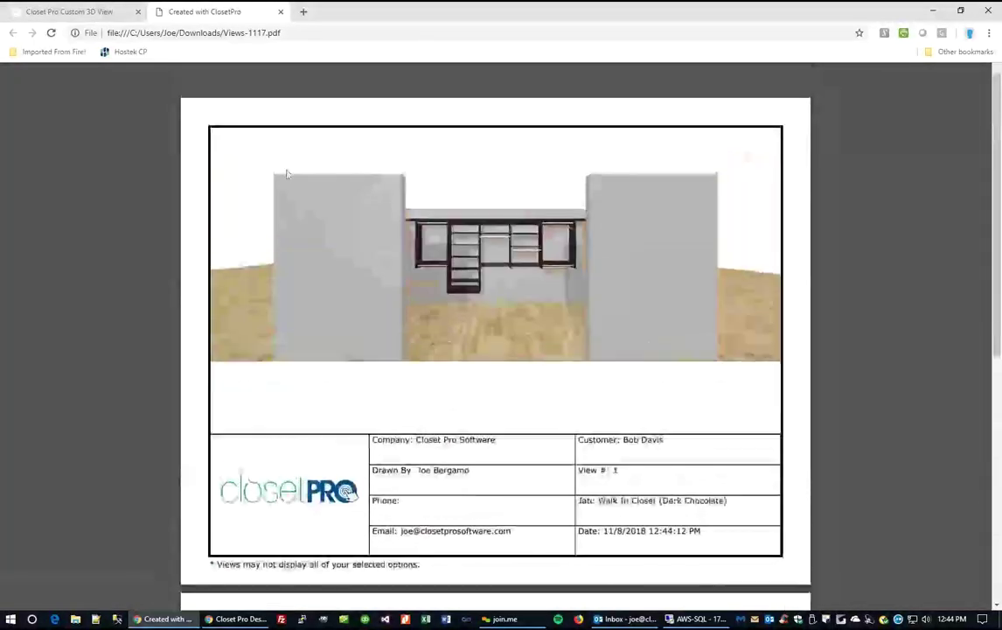
{"action": "left_click", "coordinate": [281, 11]}
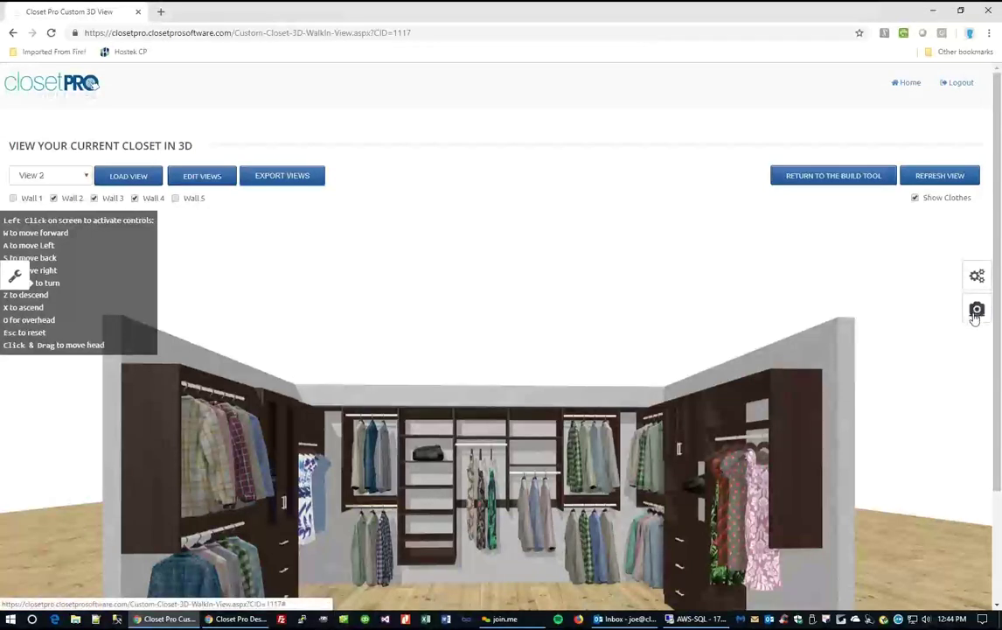
{"action": "left_click", "coordinate": [976, 316]}
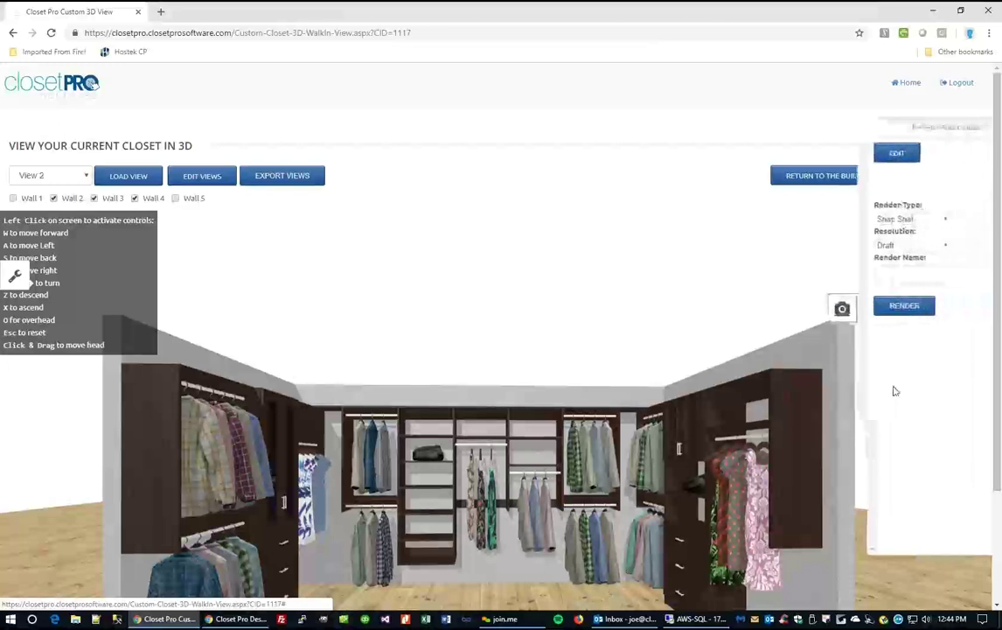
{"action": "left_click", "coordinate": [913, 221]}
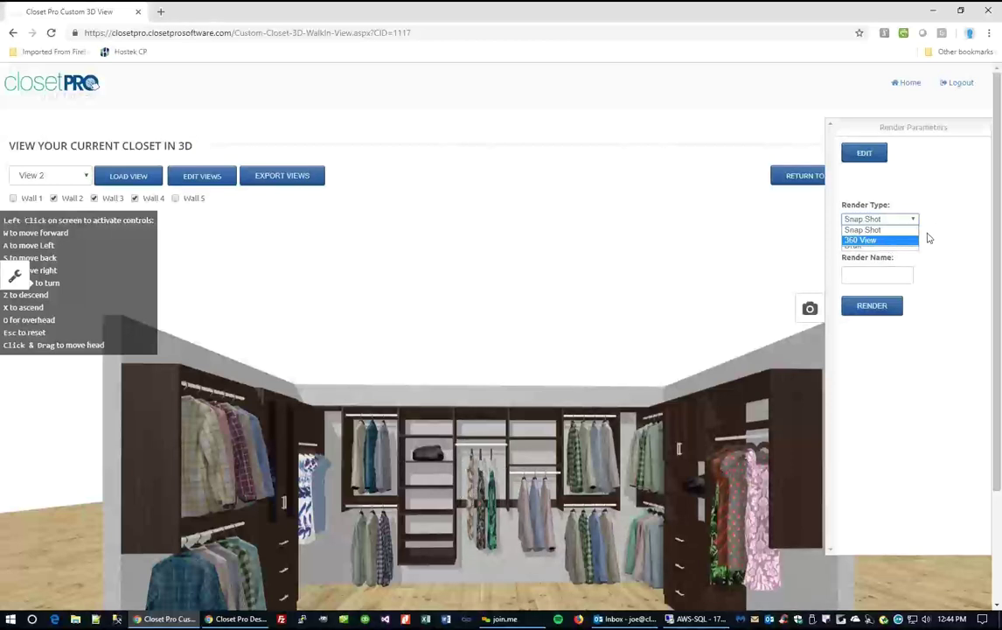
{"action": "left_click", "coordinate": [945, 254]}
{"action": "left_click", "coordinate": [884, 246]}
{"action": "left_click", "coordinate": [889, 274]}
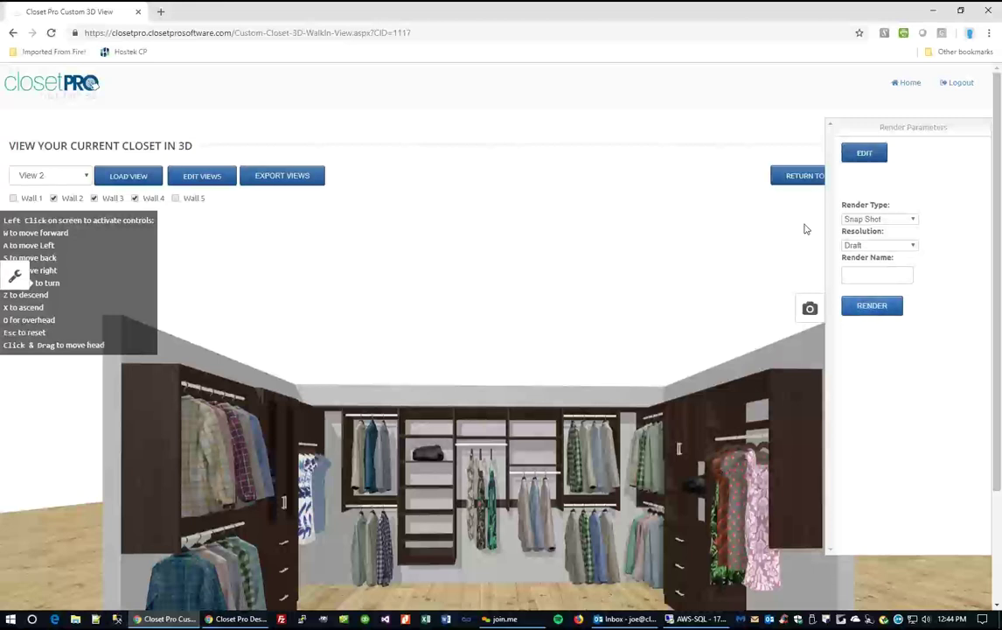
{"action": "left_click", "coordinate": [809, 308]}
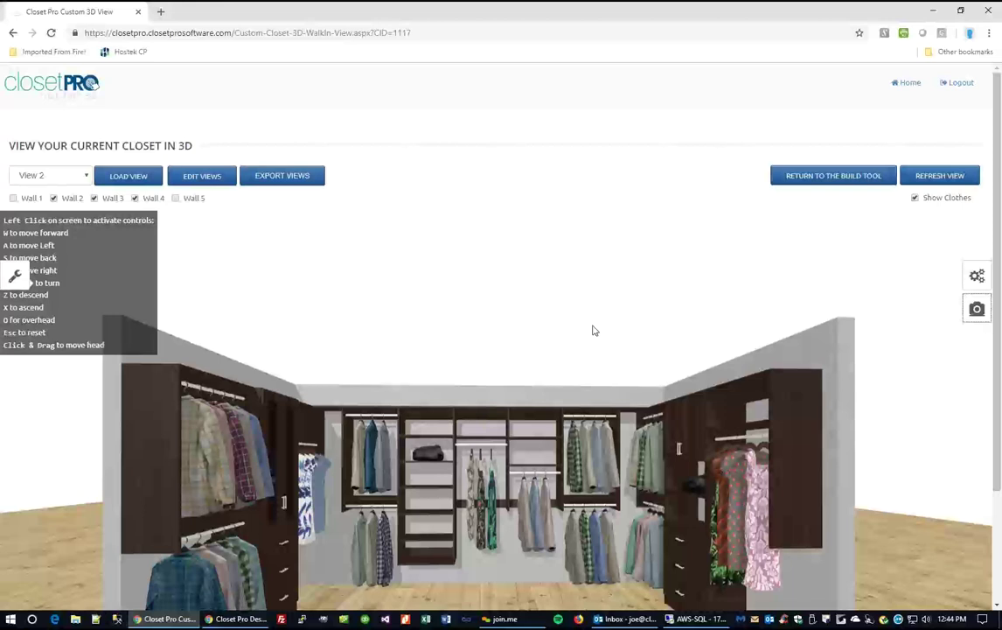
From Home, open the customer's Closet Render design and look over its render overview.
{"action": "left_click", "coordinate": [907, 83]}
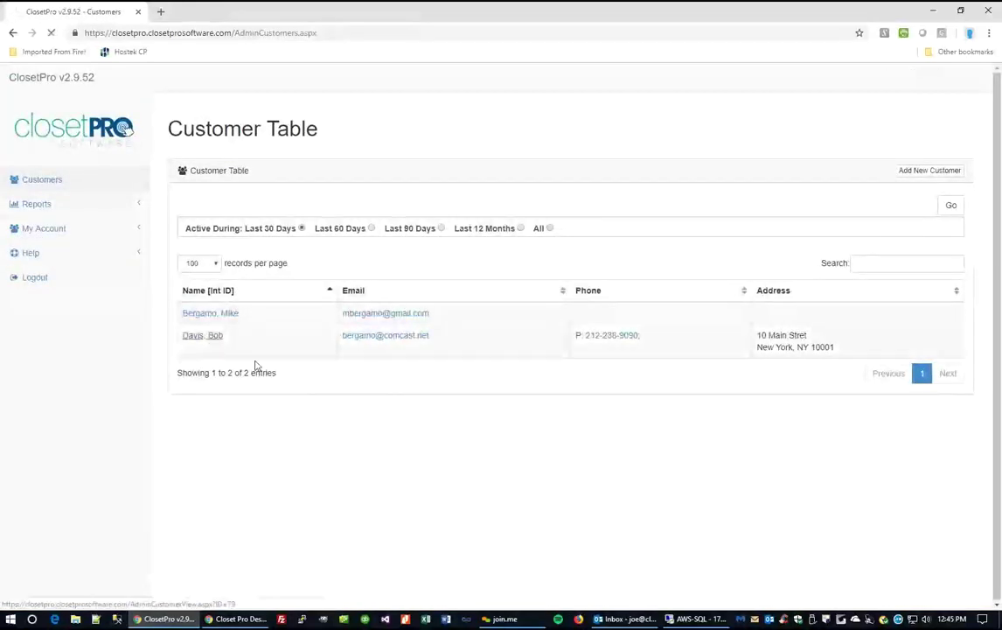
{"action": "left_click", "coordinate": [203, 335]}
{"action": "left_click", "coordinate": [794, 353]}
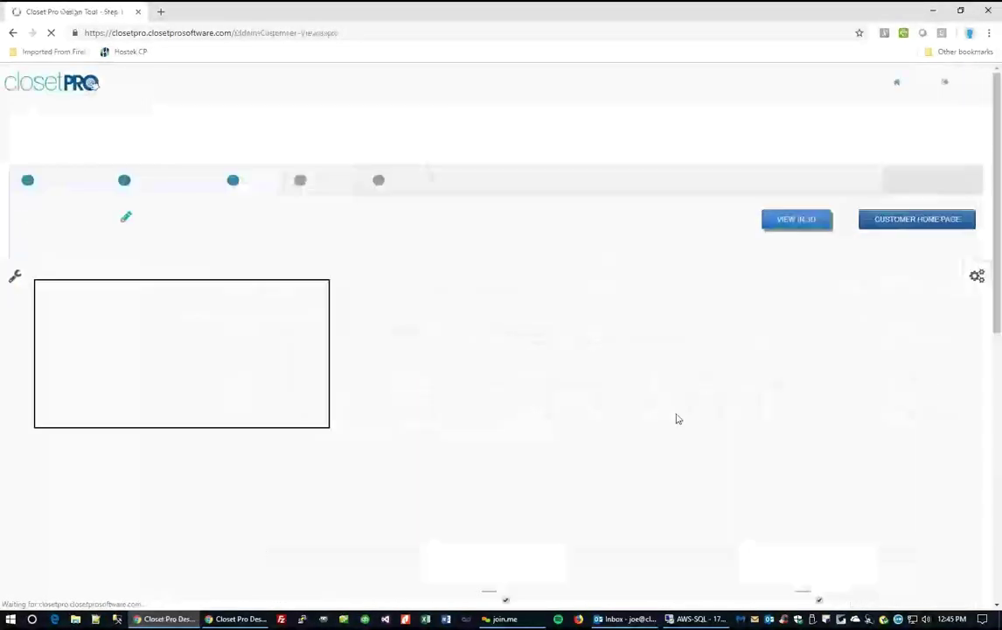
{"action": "scroll", "coordinate": [617, 398], "scroll_direction": "down", "scroll_amount": 3}
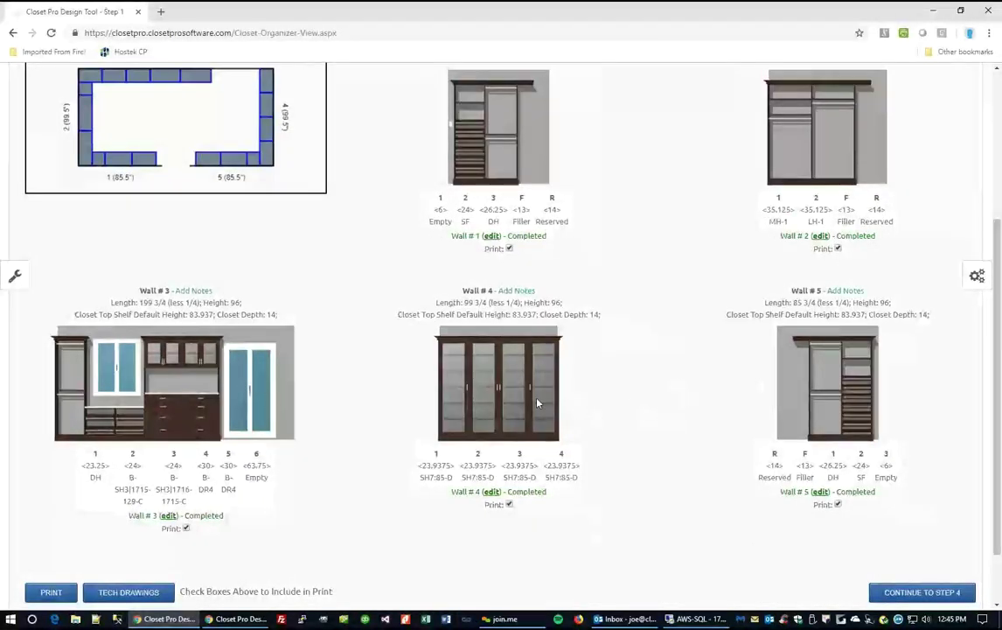
{"action": "scroll", "coordinate": [617, 397], "scroll_direction": "up", "scroll_amount": 2}
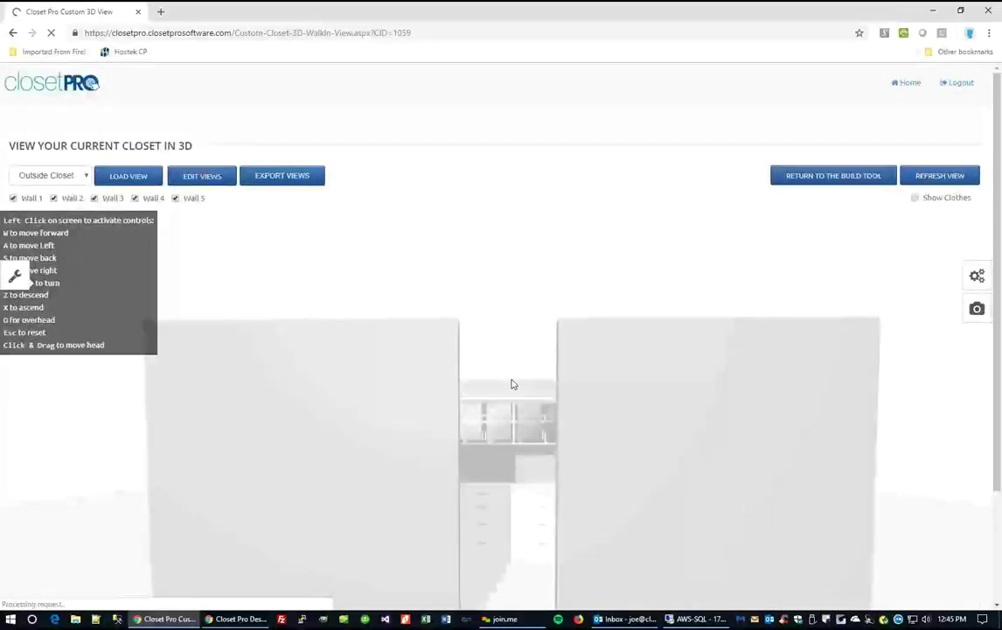
Load the Back Wall saved view and bring up the closet's photorealistic renders.
{"action": "scroll", "coordinate": [512, 385], "scroll_direction": "down", "scroll_amount": 2}
{"action": "scroll", "coordinate": [522, 375], "scroll_direction": "up", "scroll_amount": 2}
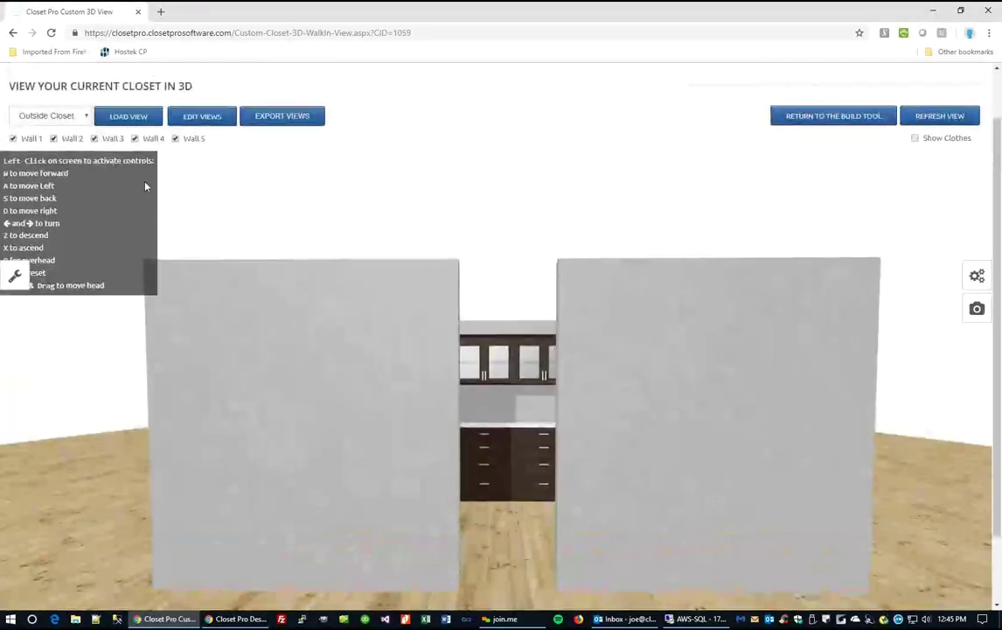
{"action": "left_click", "coordinate": [85, 117]}
{"action": "left_click", "coordinate": [39, 142]}
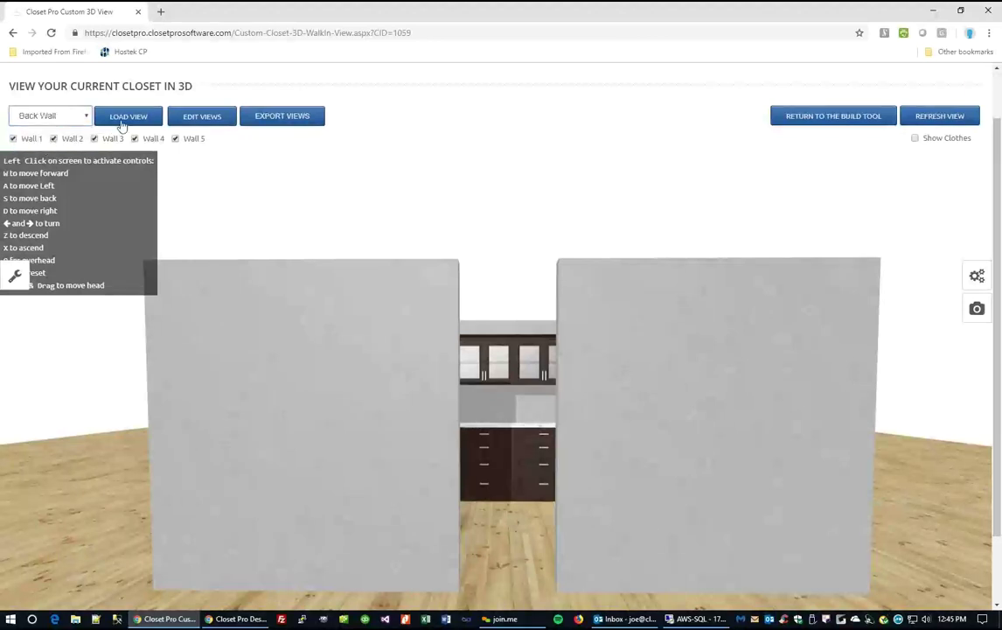
{"action": "left_click", "coordinate": [123, 116]}
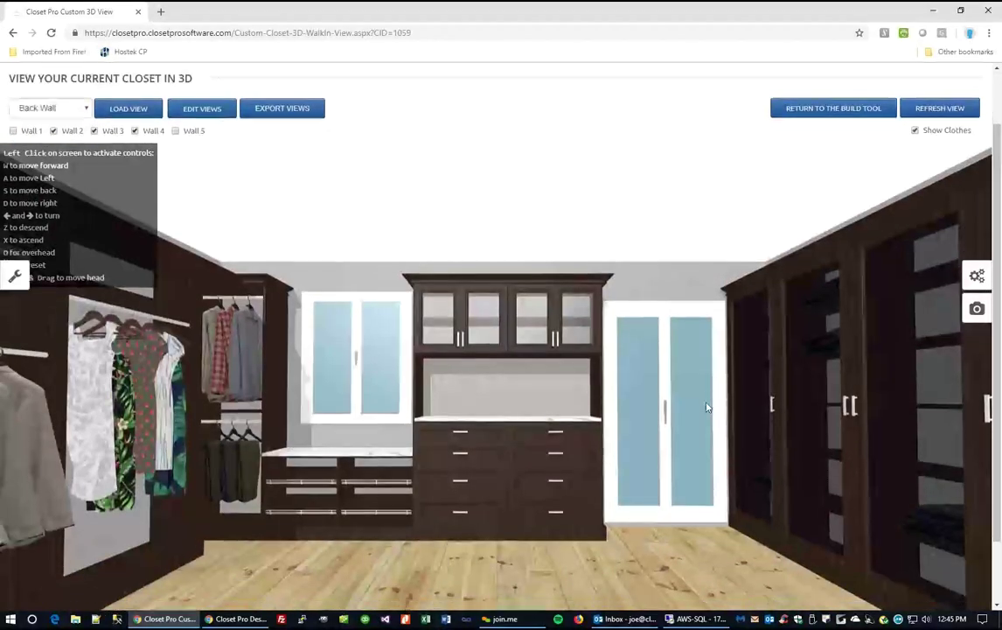
{"action": "scroll", "coordinate": [707, 407], "scroll_direction": "down", "scroll_amount": 2}
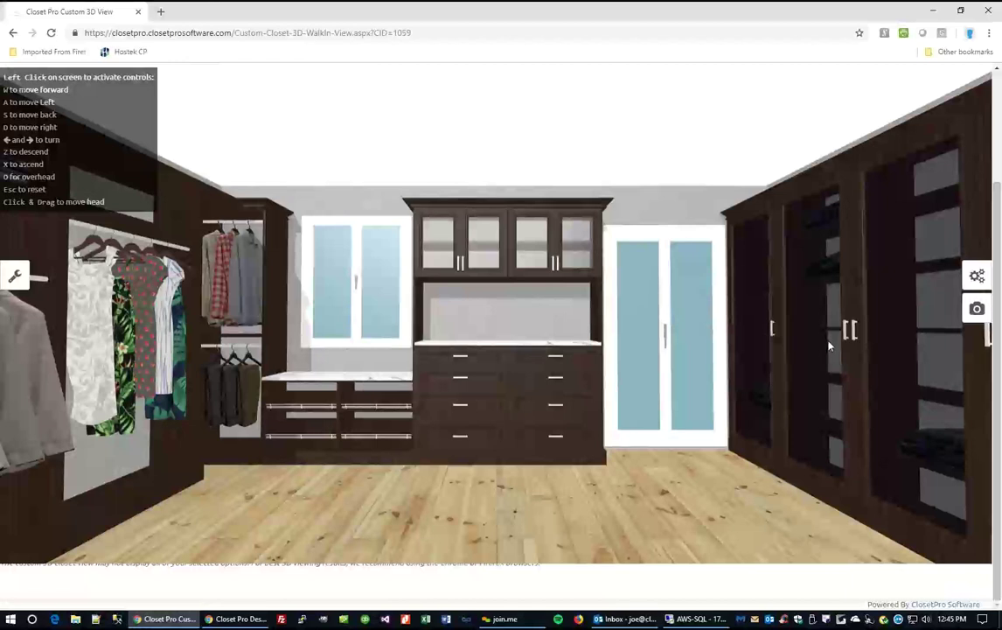
{"action": "scroll", "coordinate": [830, 347], "scroll_direction": "up", "scroll_amount": 3}
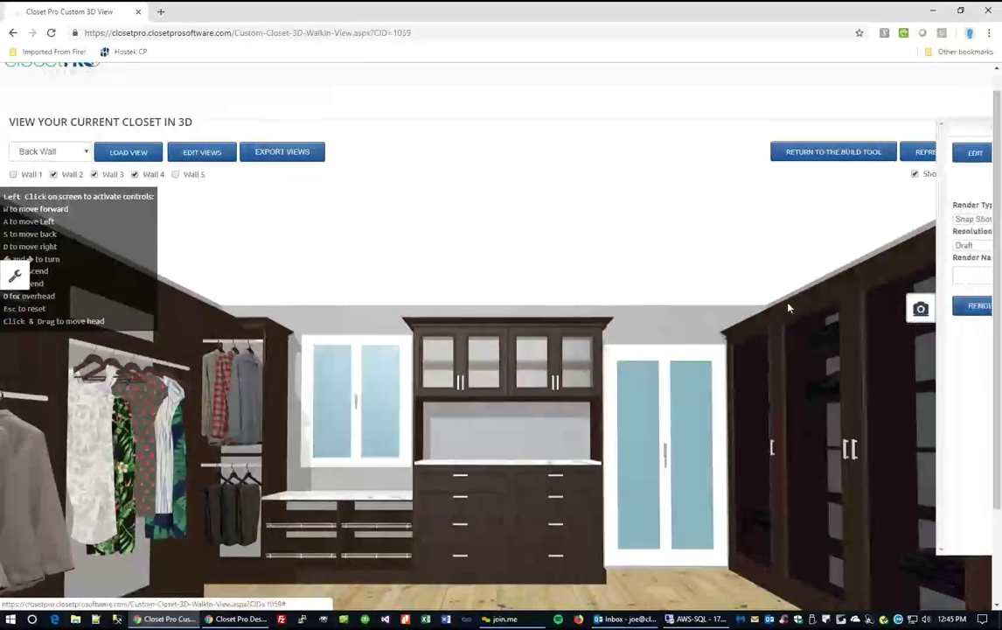
{"action": "left_click", "coordinate": [918, 154]}
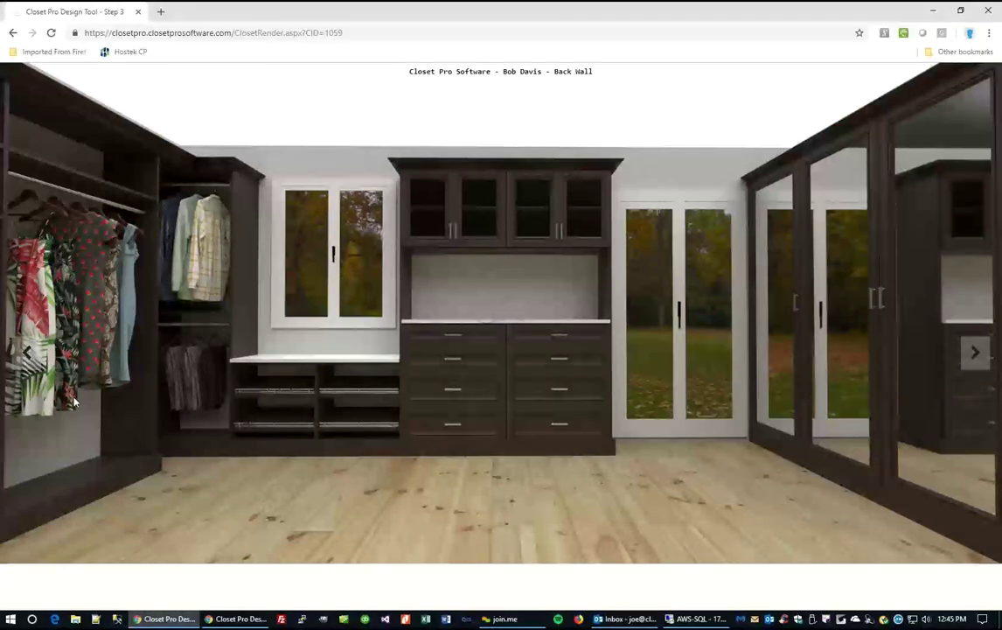
Page through the closet renders from Left Side to the 360 Hi Res render.
{"action": "left_click", "coordinate": [978, 353]}
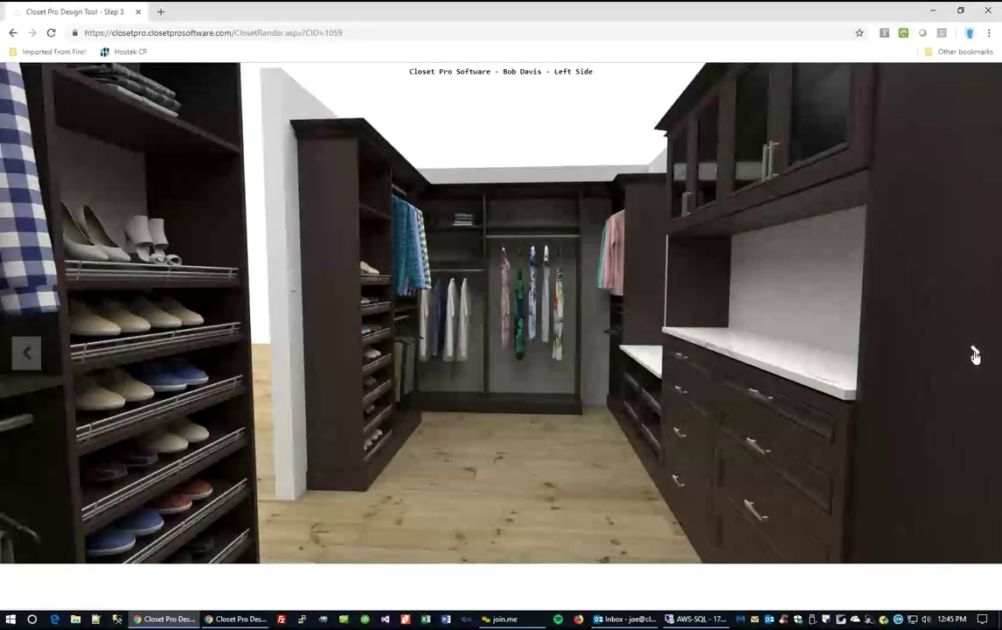
{"action": "left_click", "coordinate": [976, 354]}
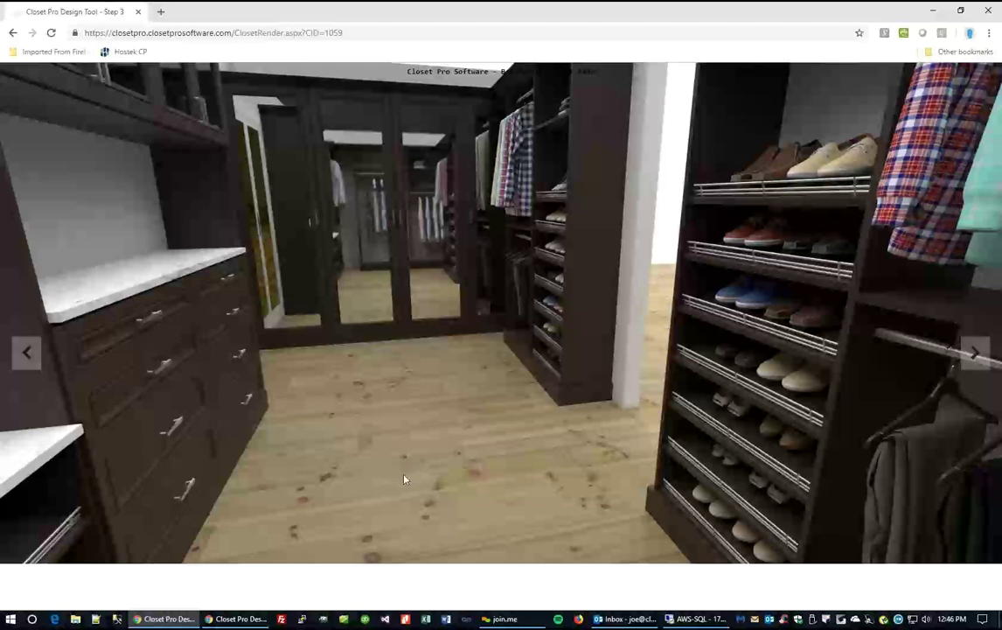
{"action": "left_click", "coordinate": [976, 353]}
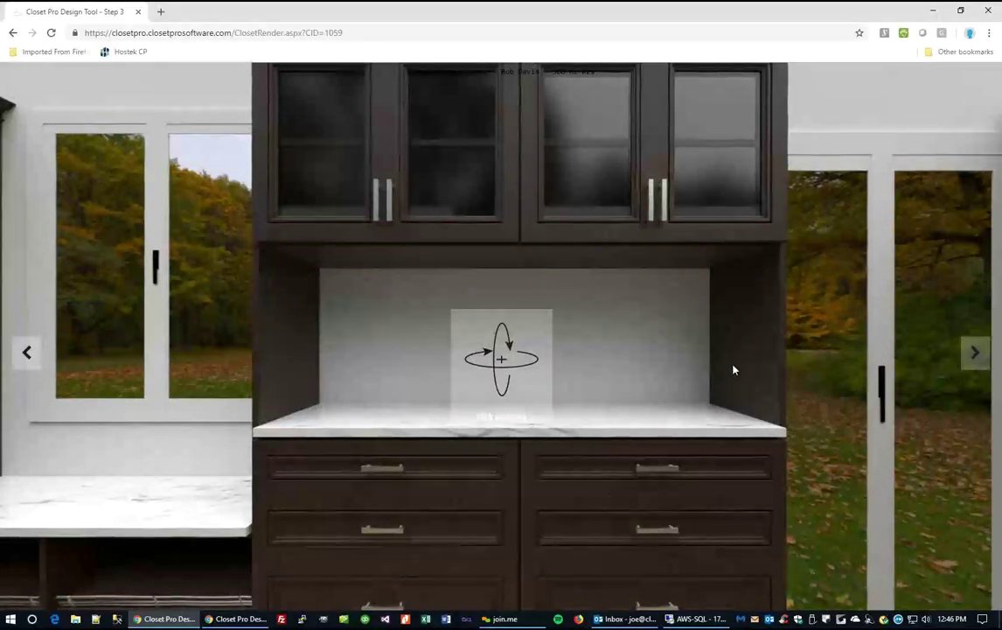
Look around the 360 render, settle on the drawer cabinet, then return to the 3D view.
{"action": "left_click_drag", "start_coordinate": [765, 331], "coordinate": [493, 331]}
{"action": "left_click_drag", "start_coordinate": [796, 374], "coordinate": [440, 359]}
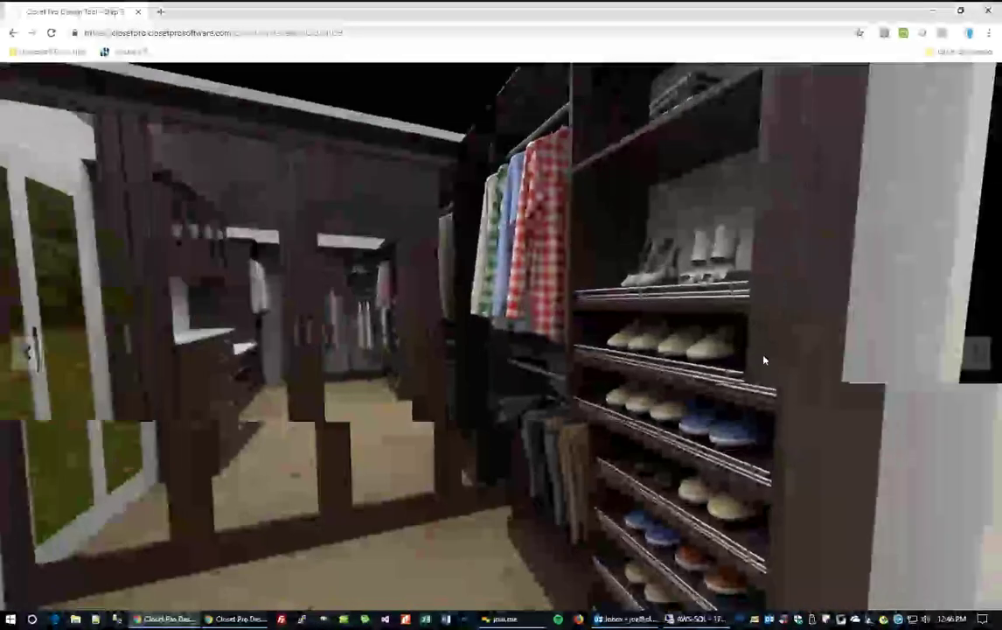
{"action": "left_click_drag", "start_coordinate": [761, 358], "coordinate": [457, 367]}
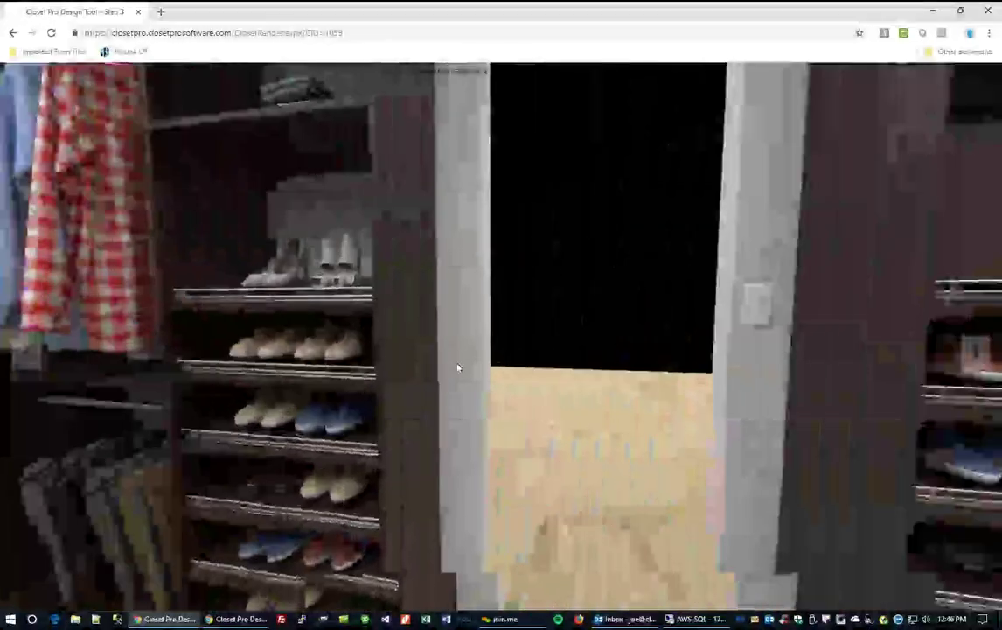
{"action": "left_click_drag", "start_coordinate": [781, 378], "coordinate": [555, 380]}
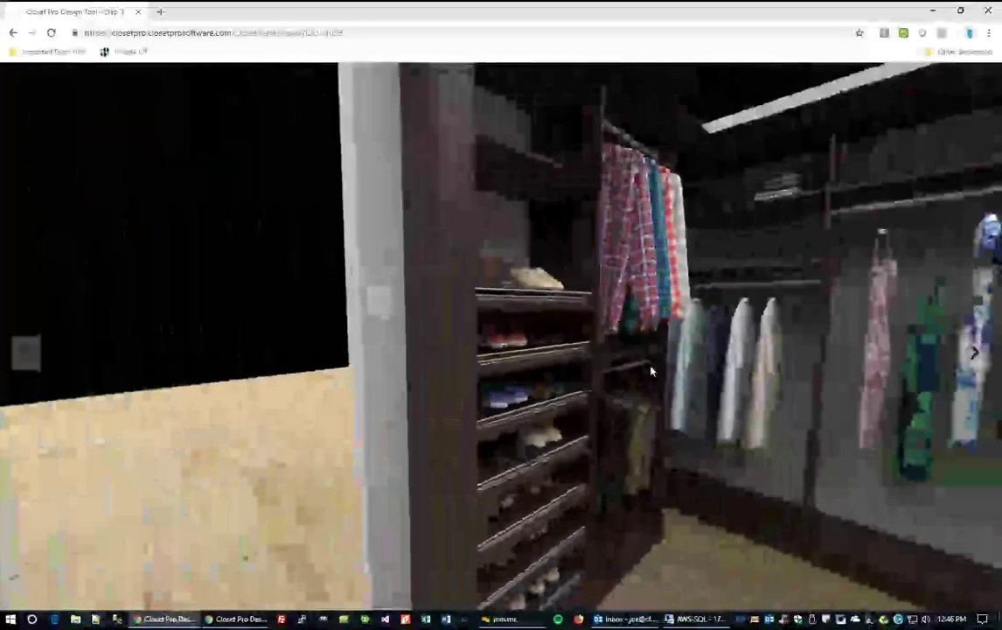
{"action": "left_click_drag", "start_coordinate": [807, 369], "coordinate": [398, 392]}
{"action": "left_click_drag", "start_coordinate": [658, 424], "coordinate": [454, 363]}
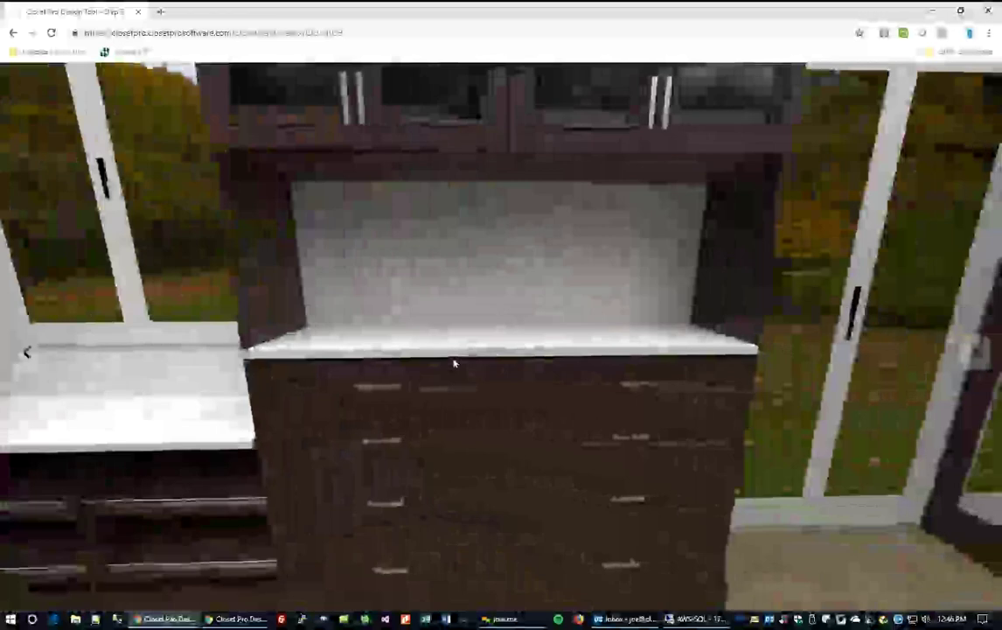
{"action": "left_click_drag", "start_coordinate": [743, 418], "coordinate": [810, 514]}
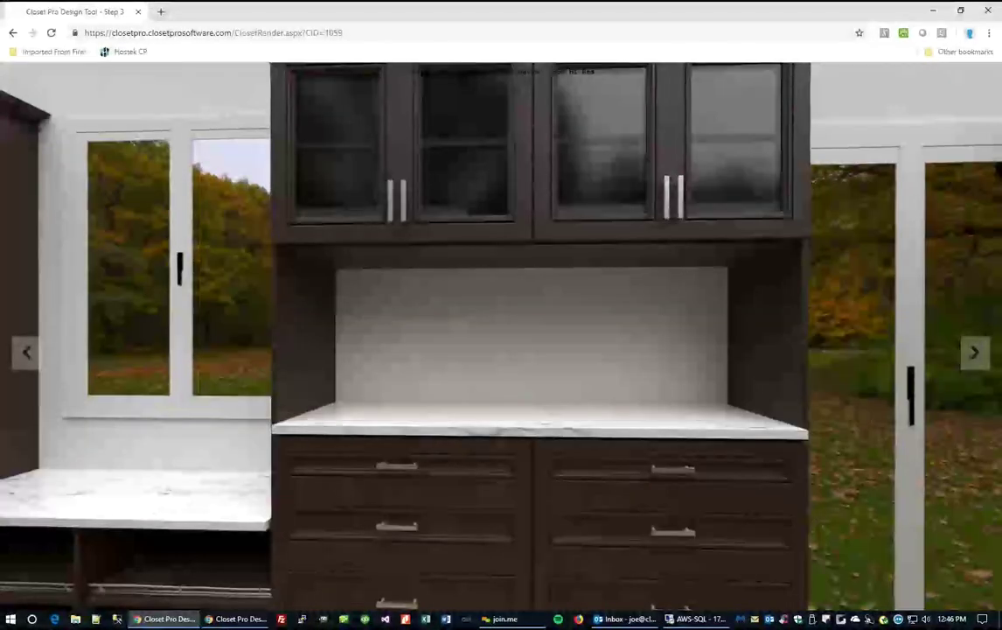
{"action": "scroll", "coordinate": [513, 446], "scroll_direction": "down", "scroll_amount": 2}
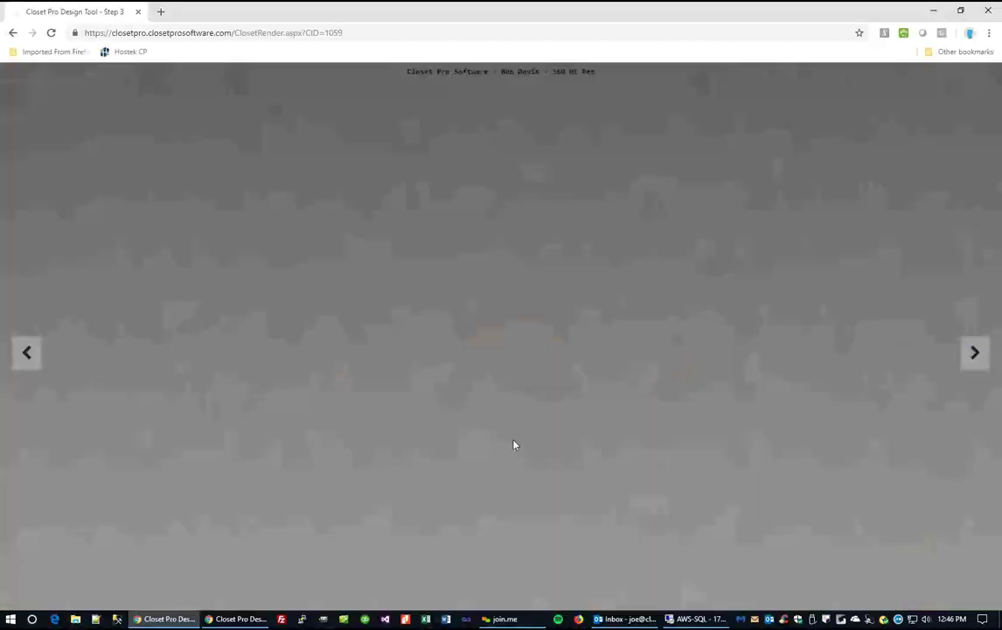
{"action": "left_click", "coordinate": [12, 33]}
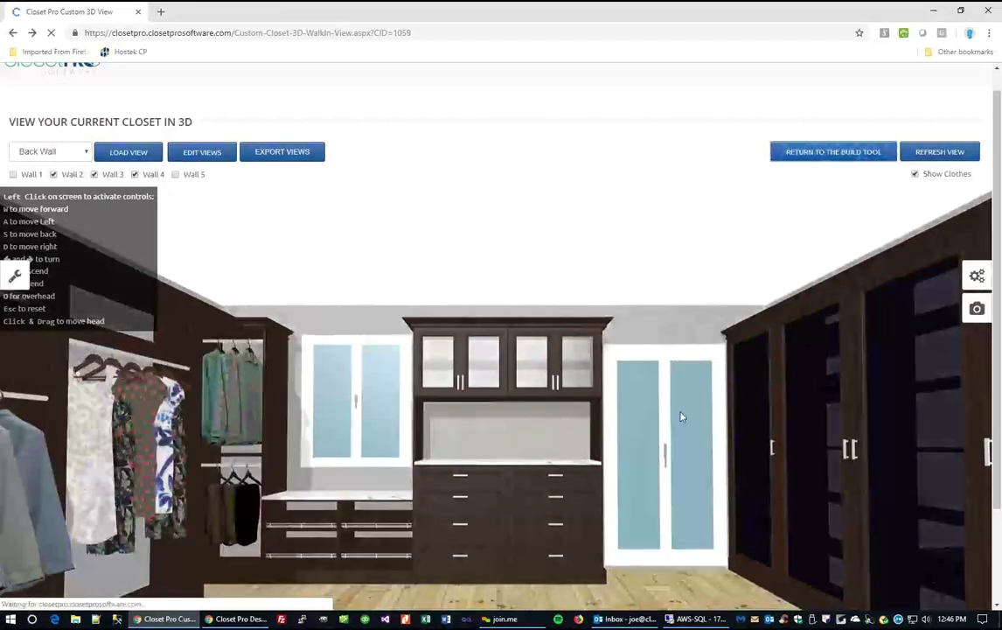
Go back to the customer's designs page and tick Select on the Walk In Closet row.
{"action": "scroll", "coordinate": [698, 383], "scroll_direction": "down", "scroll_amount": 5}
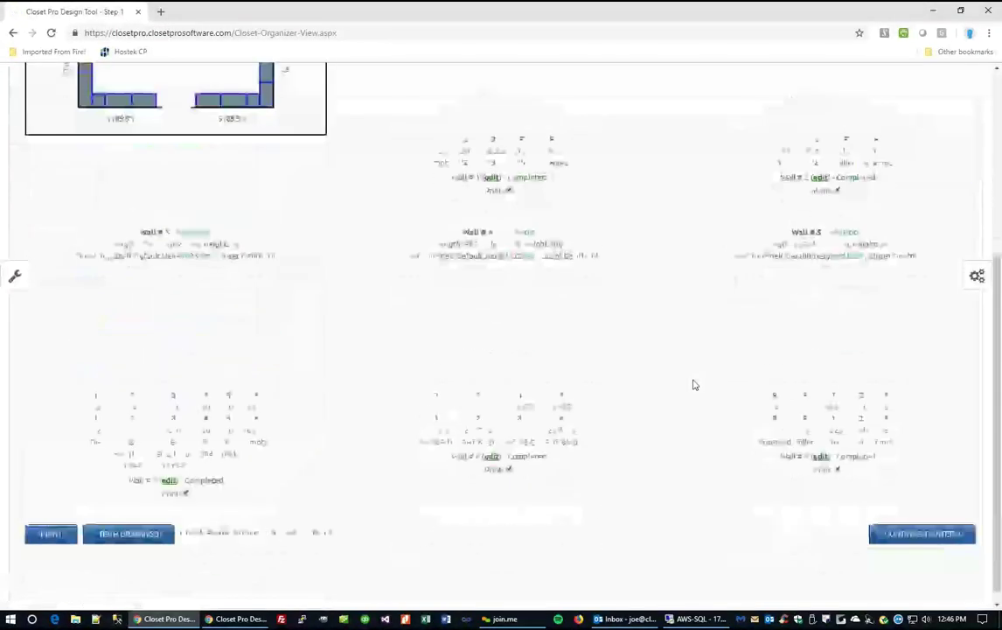
{"action": "scroll", "coordinate": [694, 383], "scroll_direction": "up", "scroll_amount": 5}
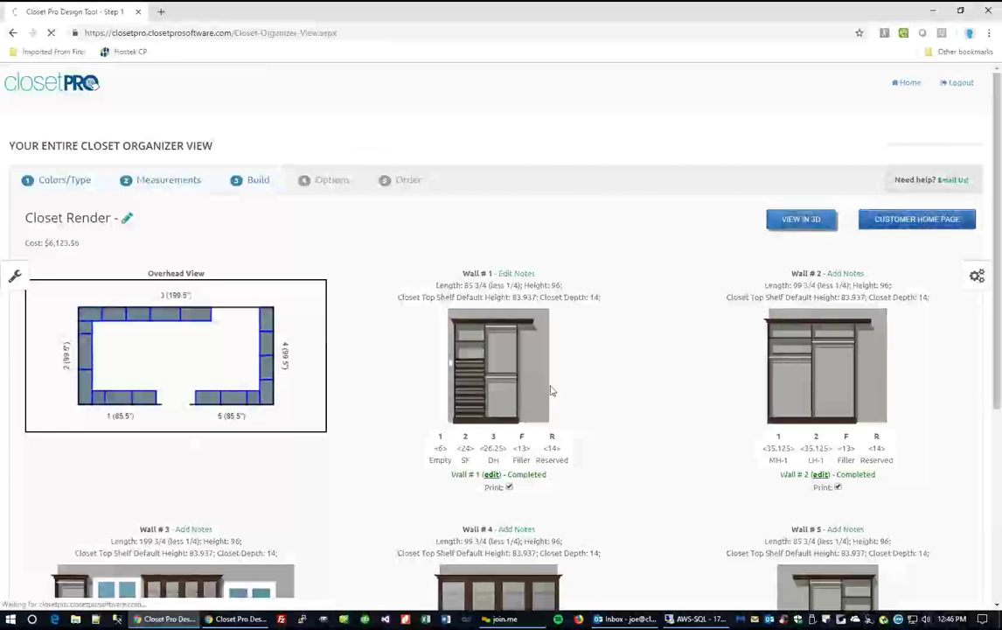
{"action": "key", "text": "alt+Left"}
{"action": "scroll", "coordinate": [408, 486], "scroll_direction": "down", "scroll_amount": 3}
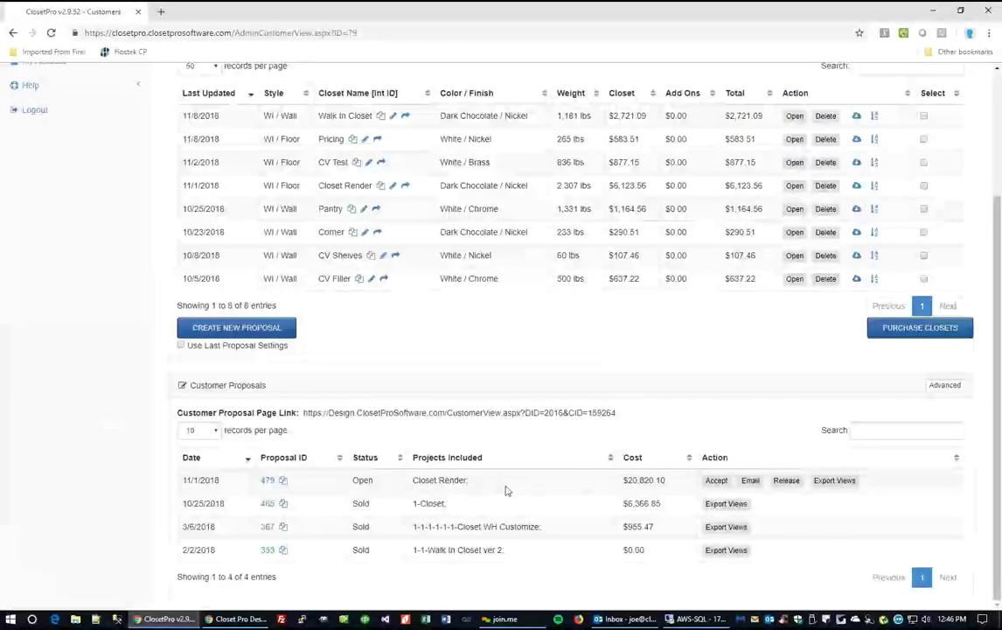
{"action": "scroll", "coordinate": [633, 398], "scroll_direction": "up", "scroll_amount": 2}
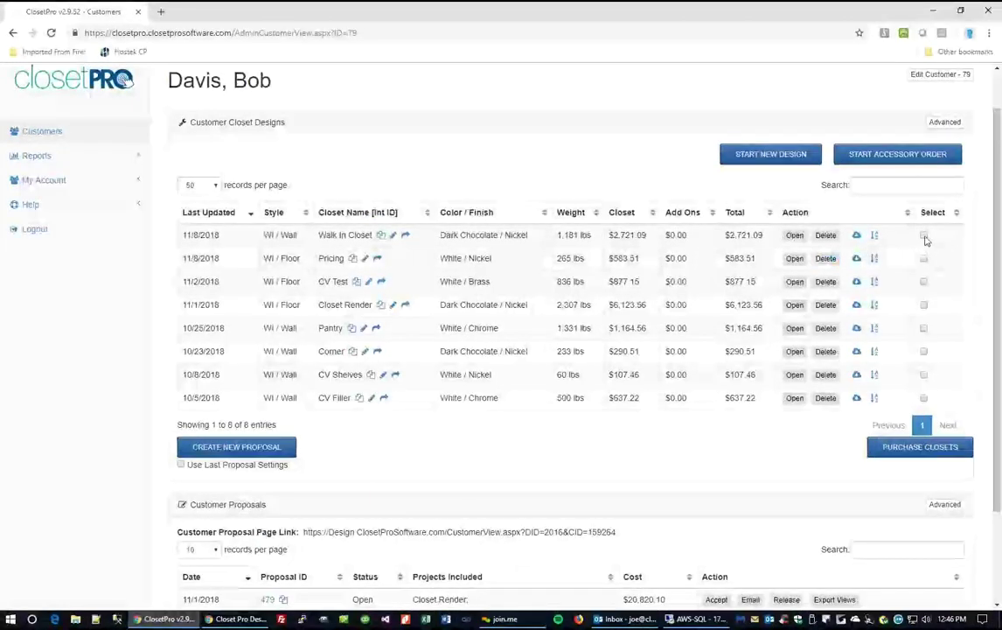
{"action": "left_click", "coordinate": [924, 236]}
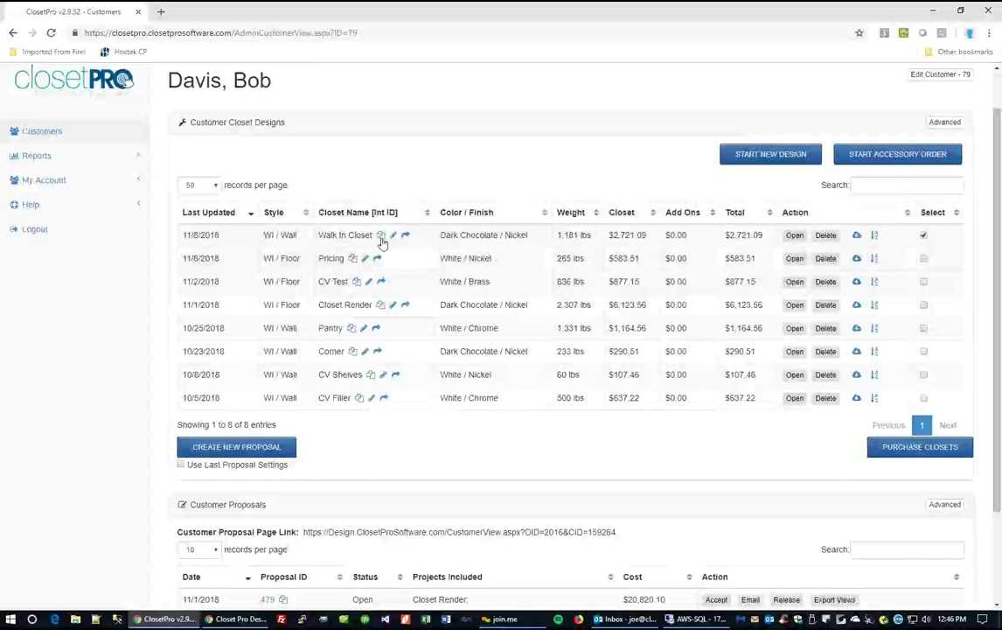
Start a new proposal and add a Painting charge of 500 below Net Sub-Total.
{"action": "left_click", "coordinate": [262, 447]}
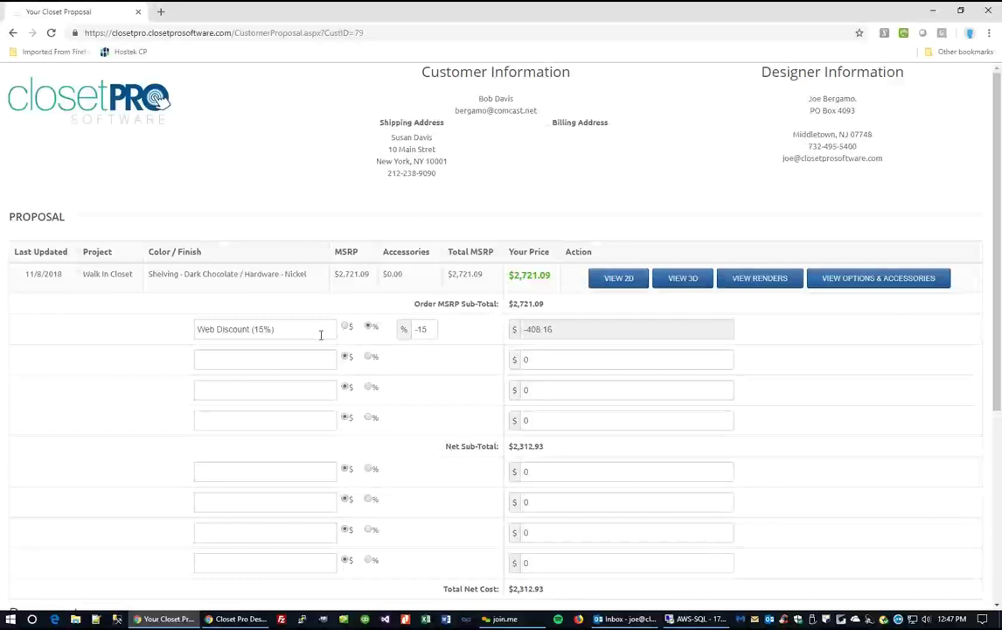
{"action": "scroll", "coordinate": [320, 334], "scroll_direction": "down", "scroll_amount": 1}
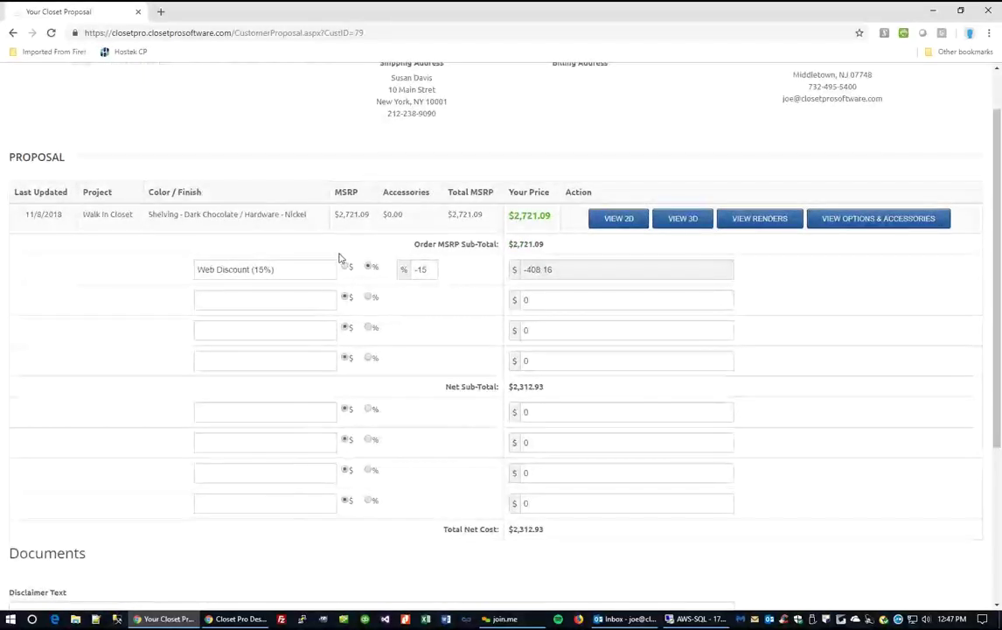
{"action": "left_click", "coordinate": [297, 412]}
{"action": "type", "text": "Painting"}
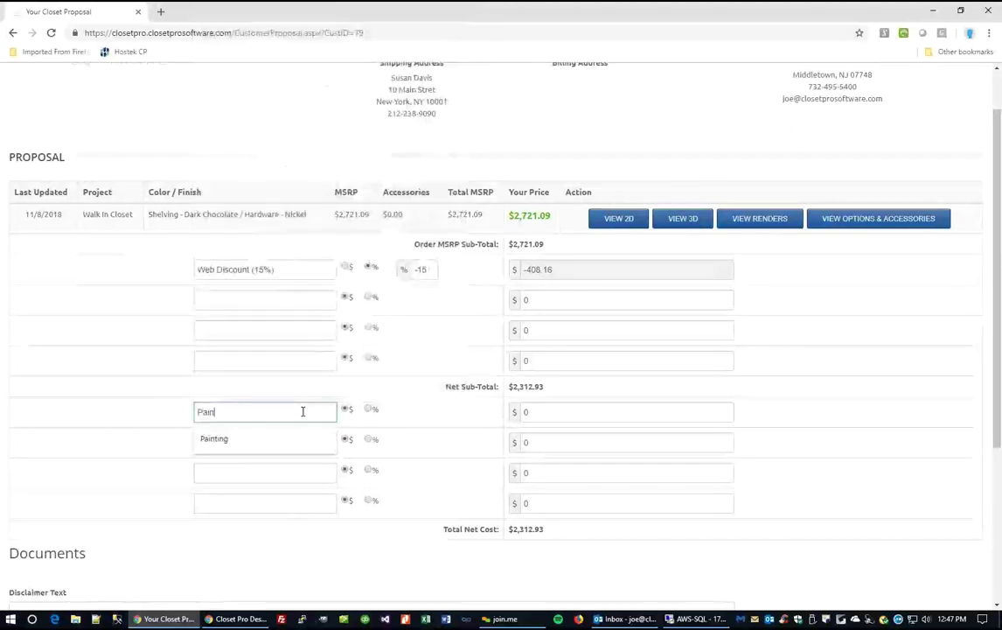
{"action": "left_click", "coordinate": [570, 412]}
{"action": "type", "text": "500"}
{"action": "left_click", "coordinate": [302, 445]}
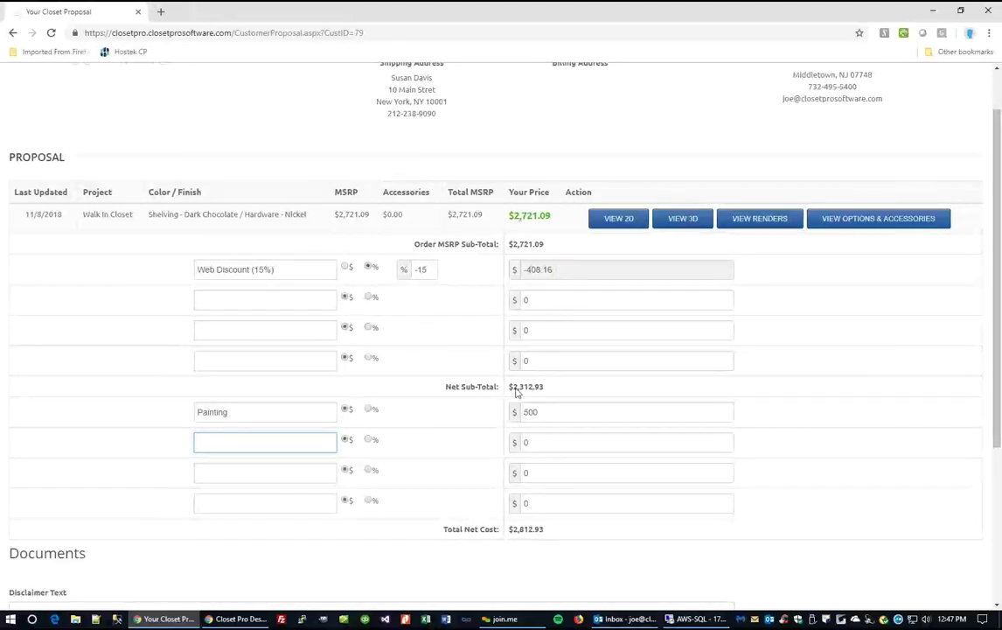
Set Show Render to Yes and save the proposal.
{"action": "scroll", "coordinate": [458, 489], "scroll_direction": "down", "scroll_amount": 5}
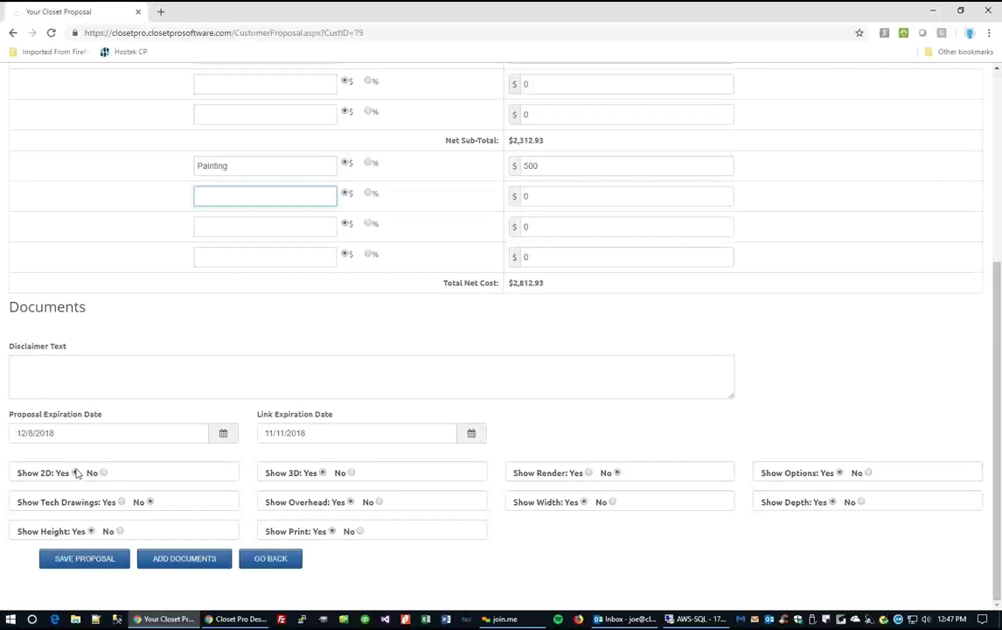
{"action": "left_click", "coordinate": [587, 473]}
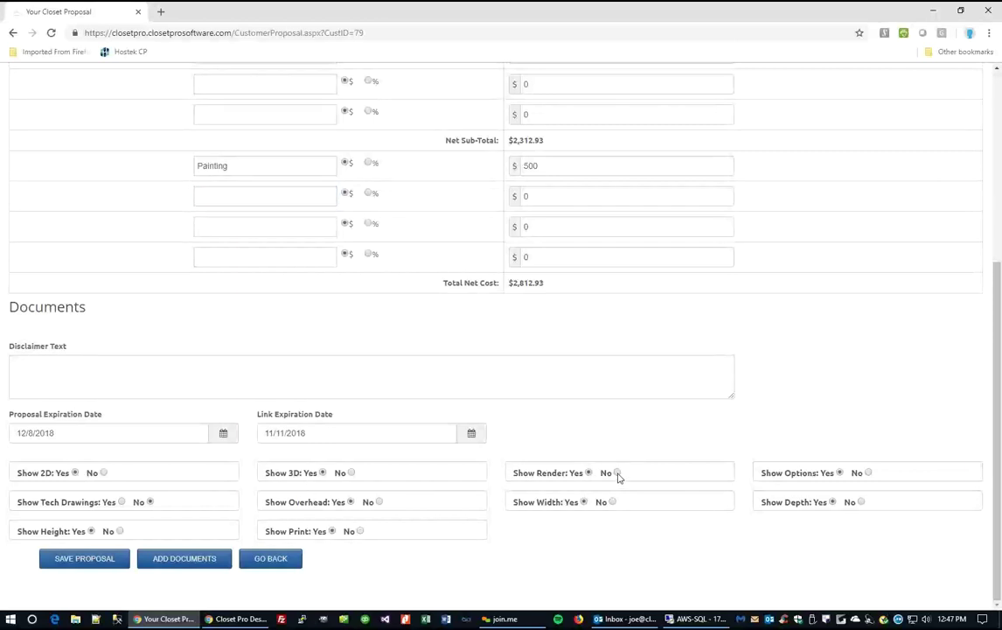
{"action": "left_click", "coordinate": [85, 560]}
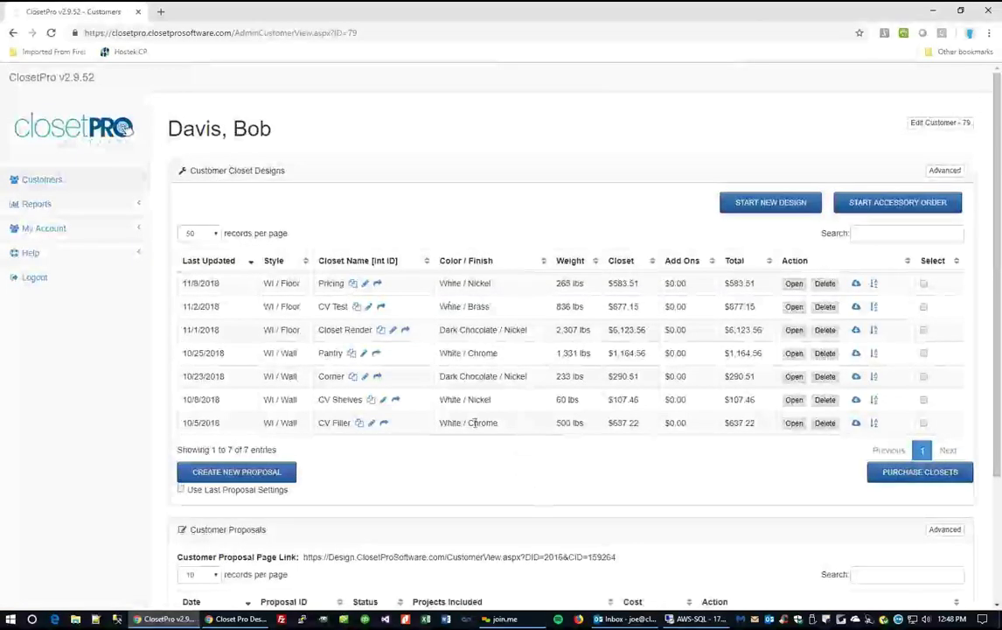
Scroll to Customer Proposals to confirm the $2,812.93 Open proposal, then start cloning the design.
{"action": "scroll", "coordinate": [479, 421], "scroll_direction": "down", "scroll_amount": 2}
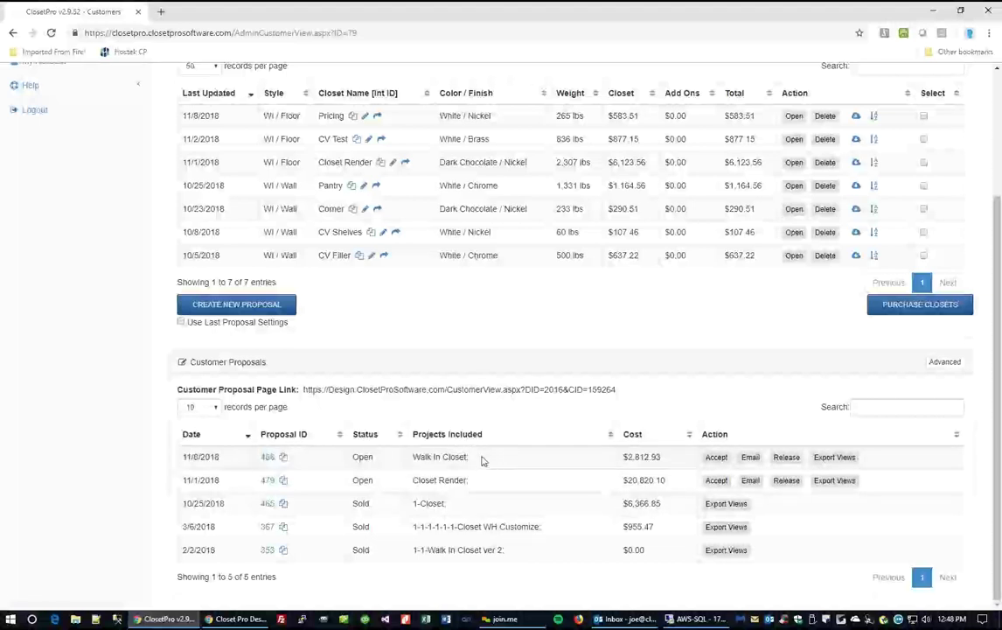
{"action": "left_click", "coordinate": [283, 456]}
Create the clone named 'Walk In Closet in White' and open it in the closet organizer.
{"action": "left_click", "coordinate": [436, 147]}
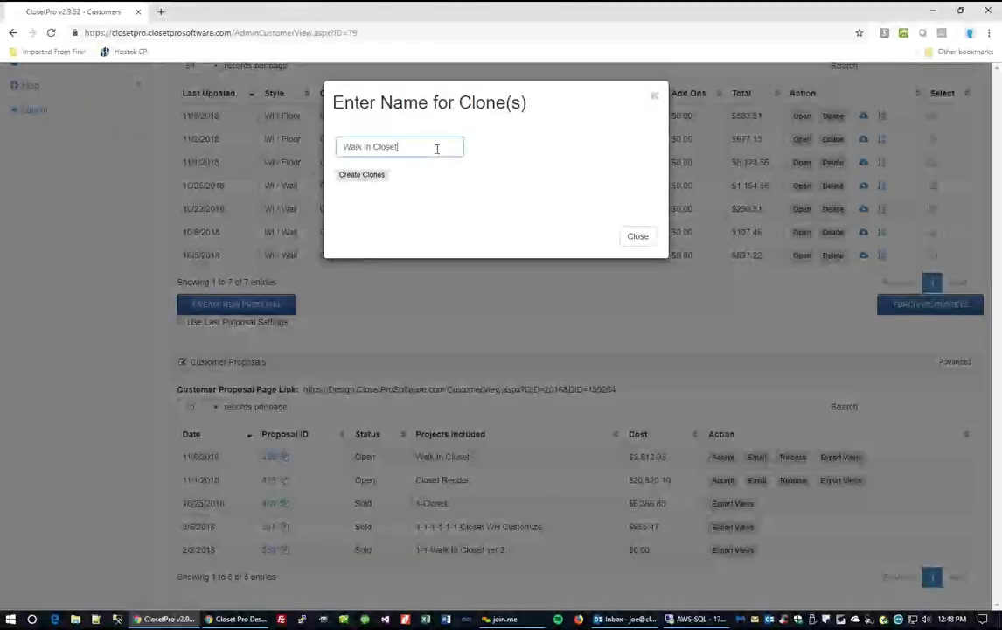
{"action": "type", "text": "in White"}
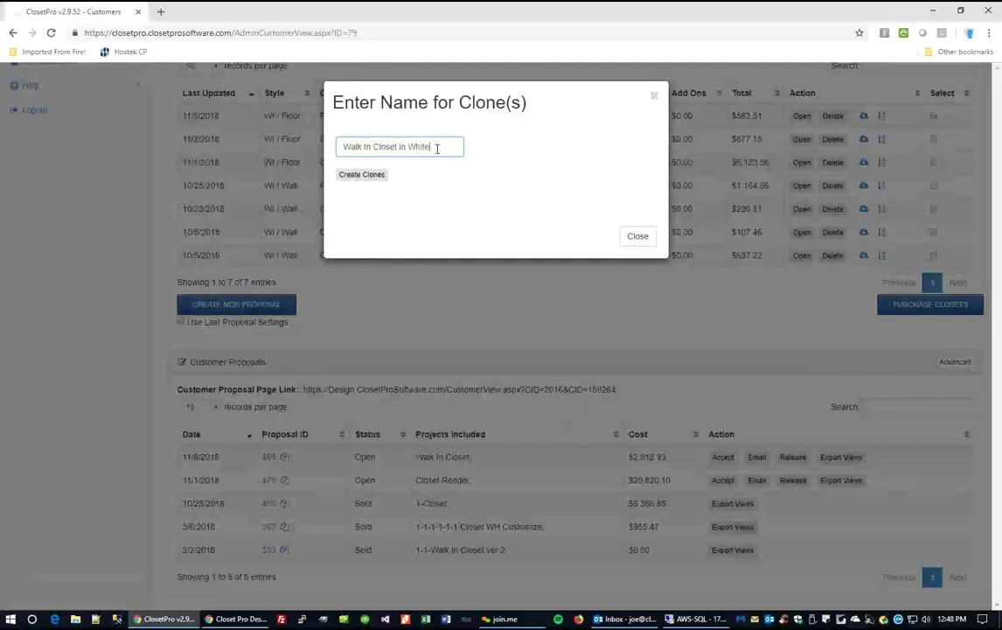
{"action": "left_click", "coordinate": [368, 175]}
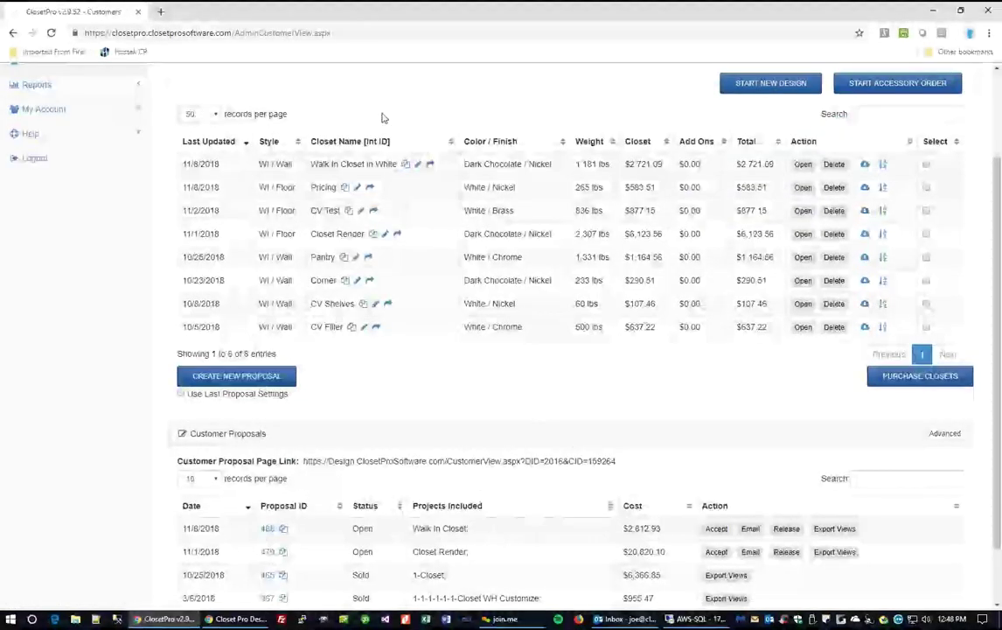
{"action": "left_click", "coordinate": [804, 165]}
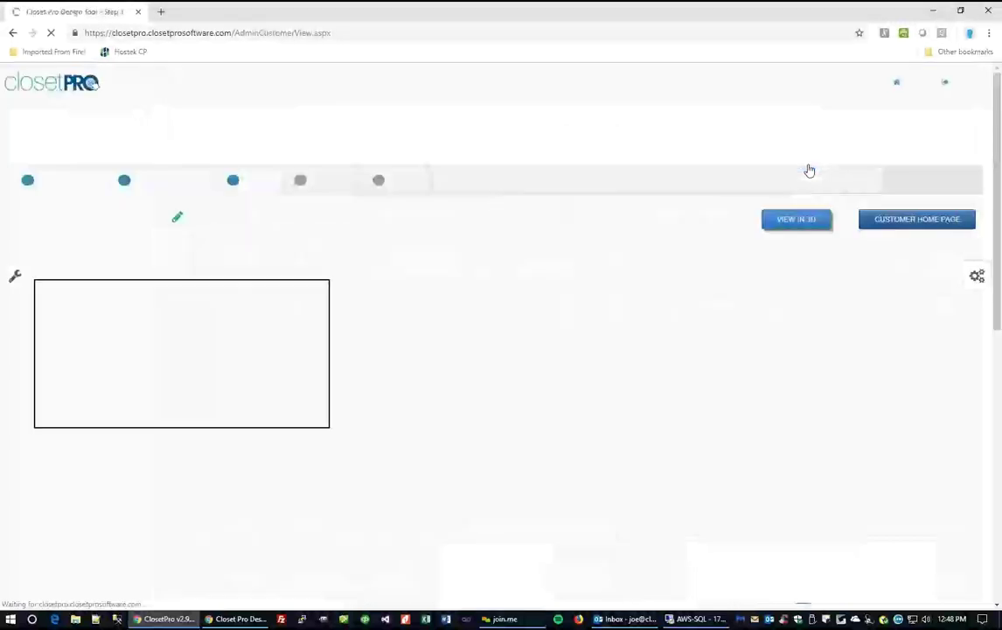
{"action": "left_click", "coordinate": [978, 276]}
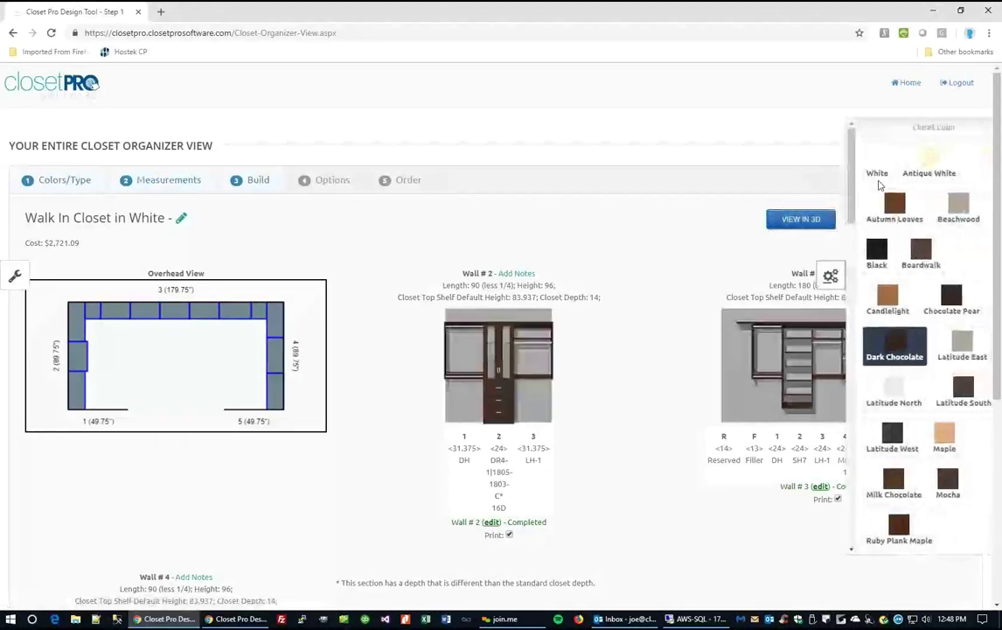
Set the clone's finish to White and save a new proposal using the last proposal settings.
{"action": "left_click", "coordinate": [857, 161]}
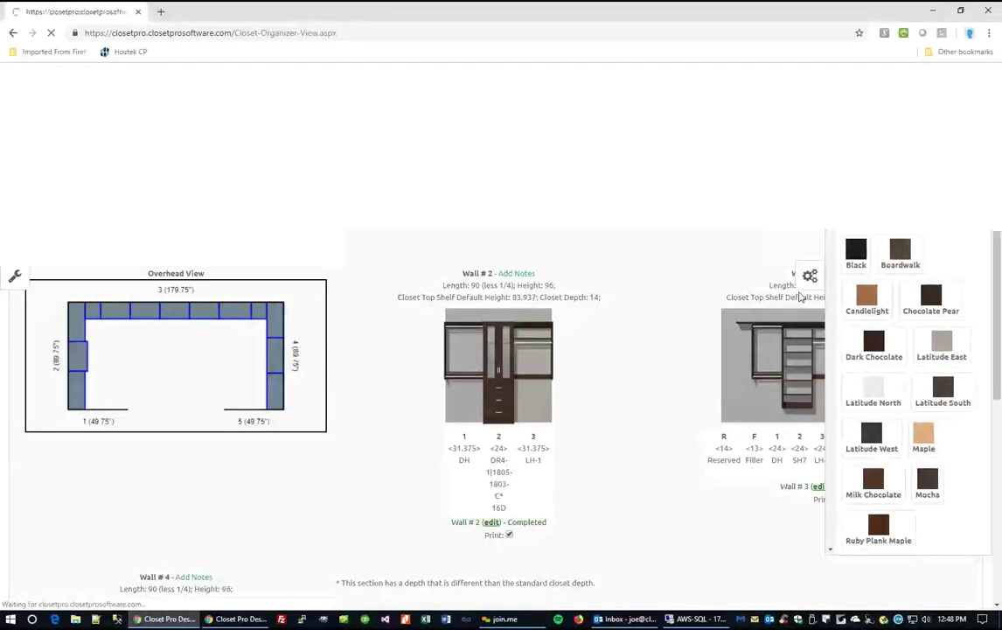
{"action": "left_click", "coordinate": [913, 221]}
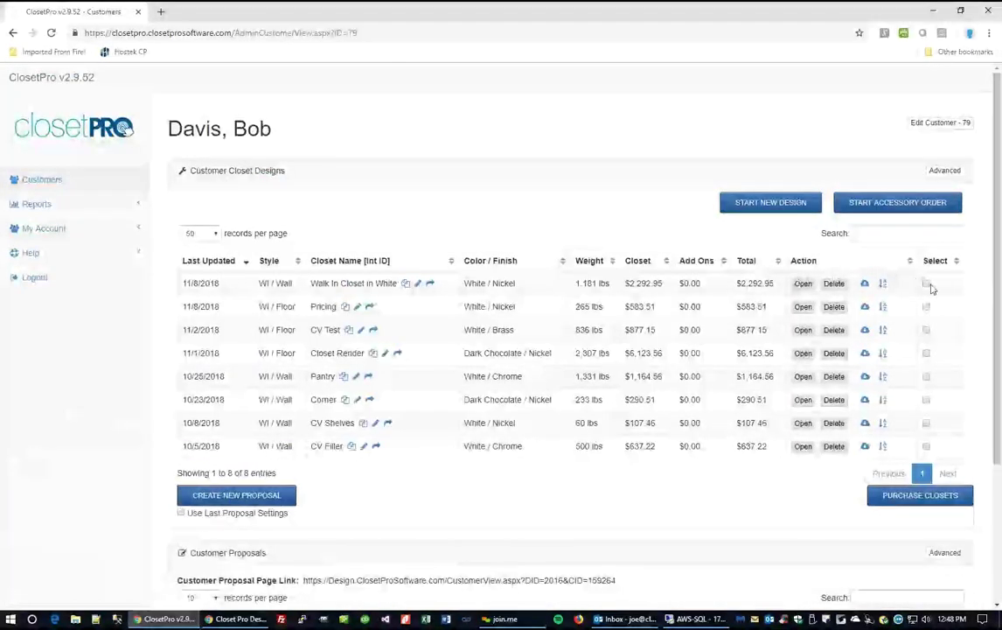
{"action": "scroll", "coordinate": [534, 382], "scroll_direction": "down", "scroll_amount": 3}
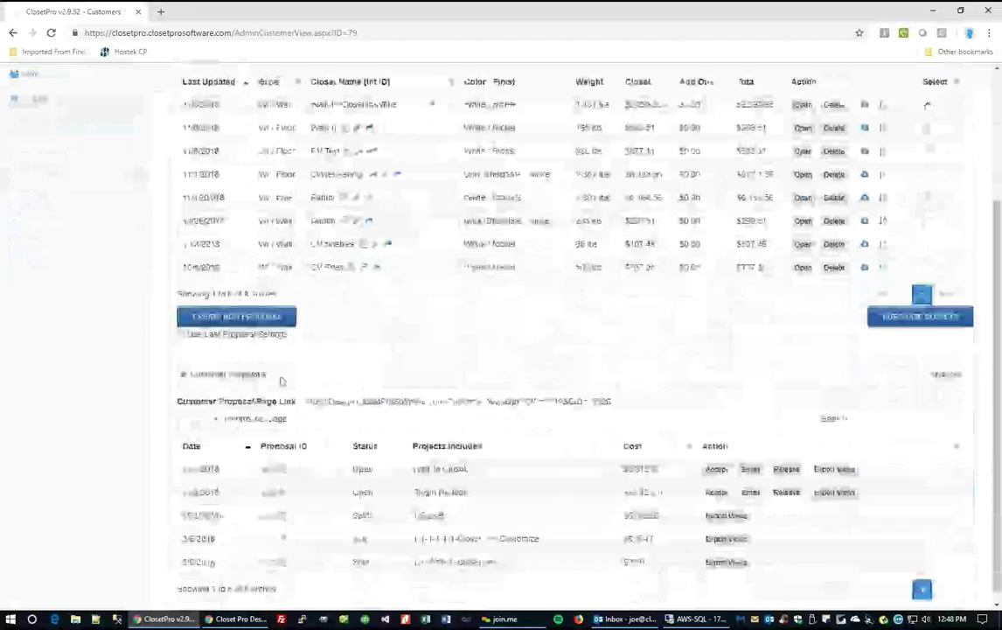
{"action": "left_click", "coordinate": [180, 335]}
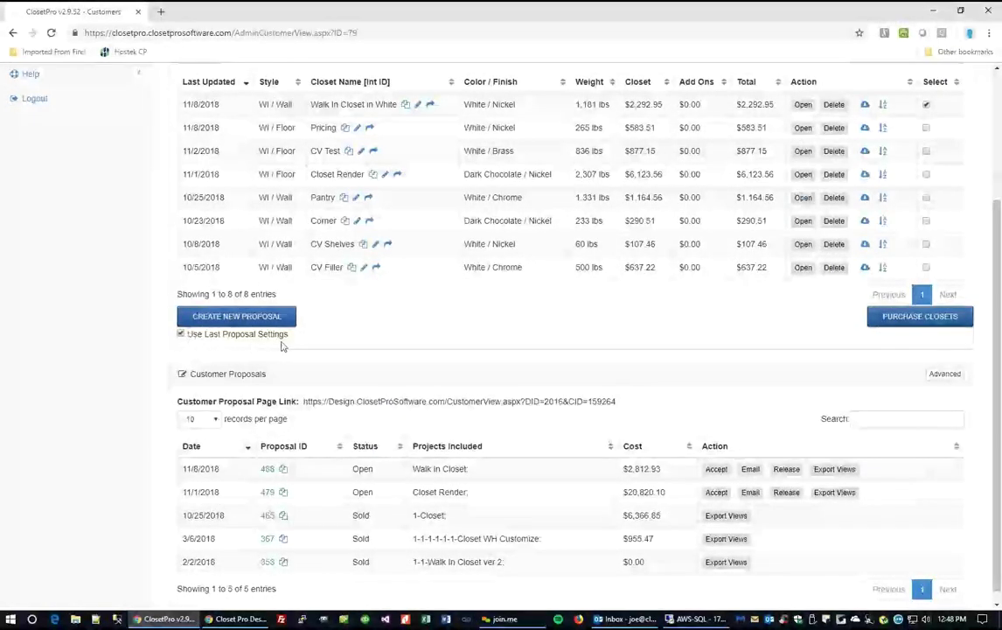
{"action": "left_click", "coordinate": [247, 317]}
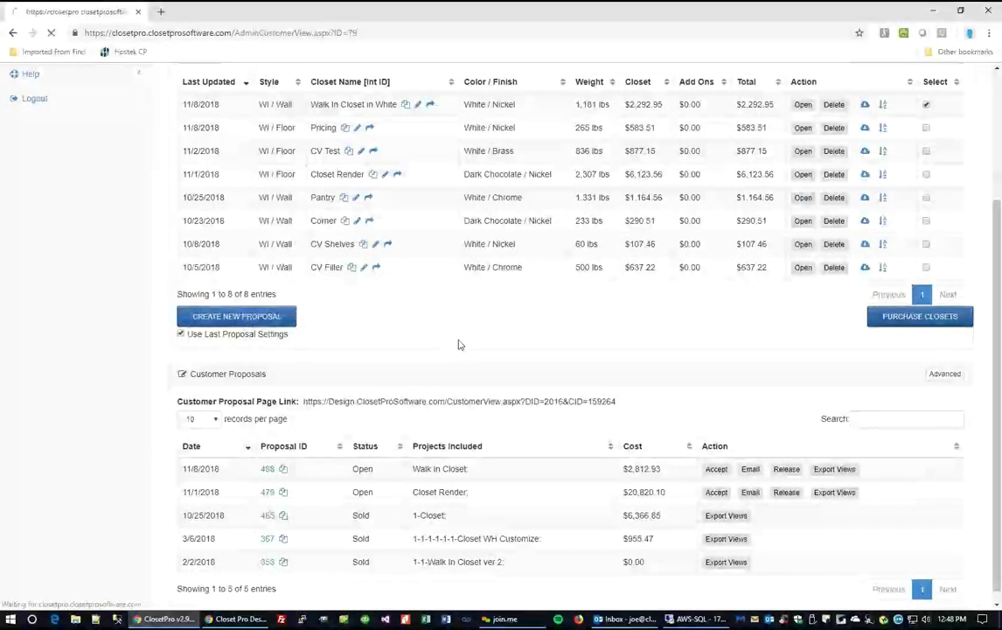
{"action": "scroll", "coordinate": [239, 470], "scroll_direction": "down", "scroll_amount": 3}
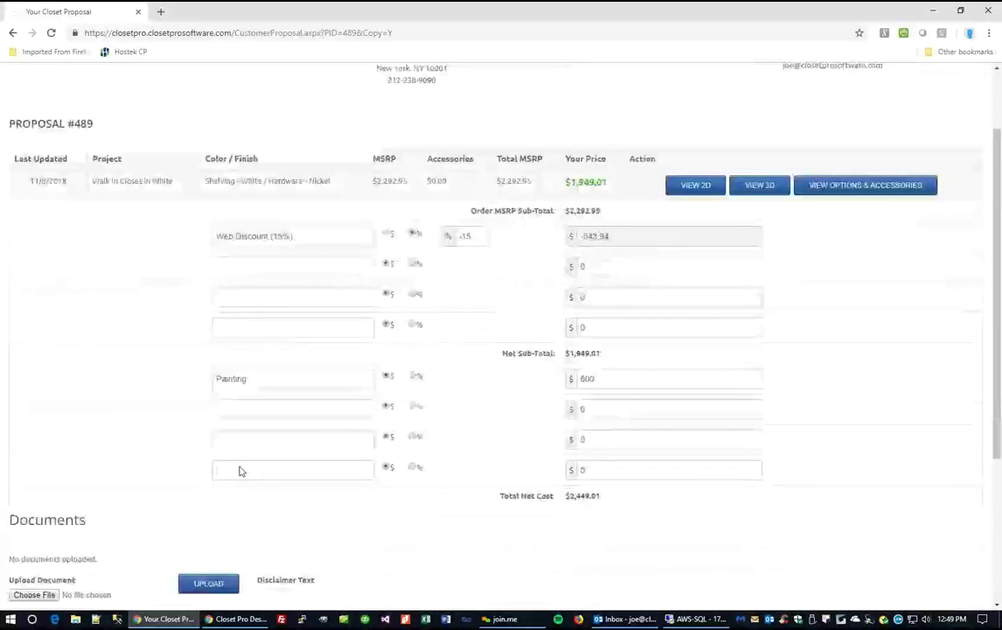
{"action": "left_click", "coordinate": [62, 587]}
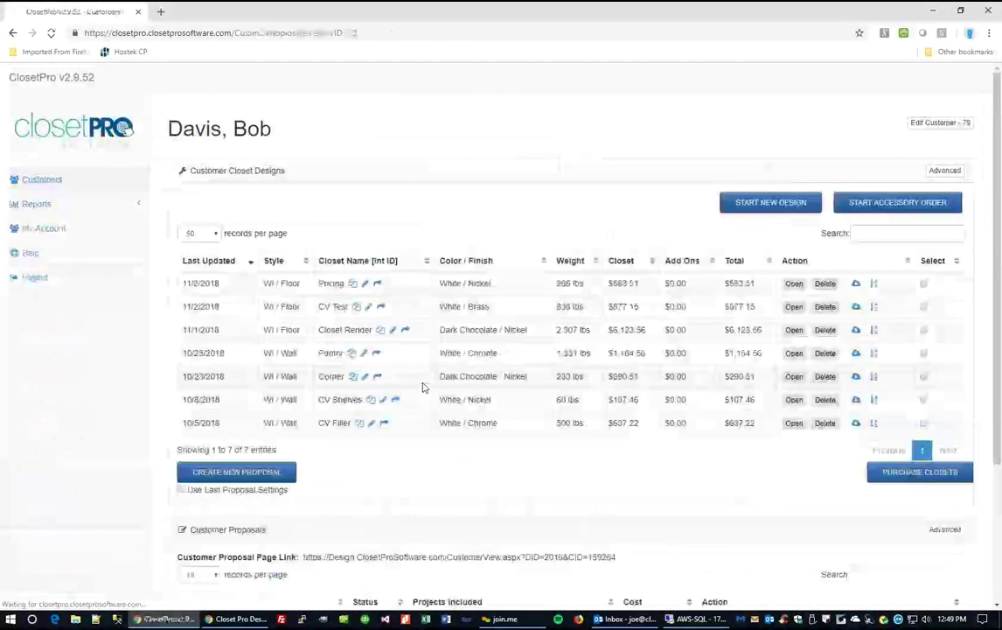
Copy the customer proposal page link, log out, and paste the link into the address bar.
{"action": "scroll", "coordinate": [425, 385], "scroll_direction": "down", "scroll_amount": 3}
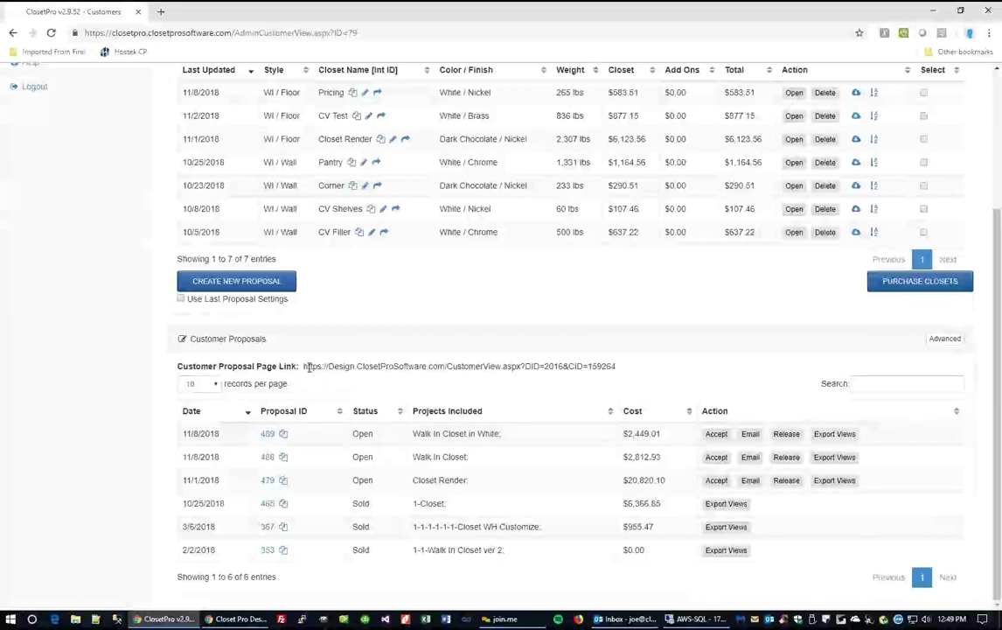
{"action": "left_click_drag", "start_coordinate": [305, 366], "coordinate": [618, 367]}
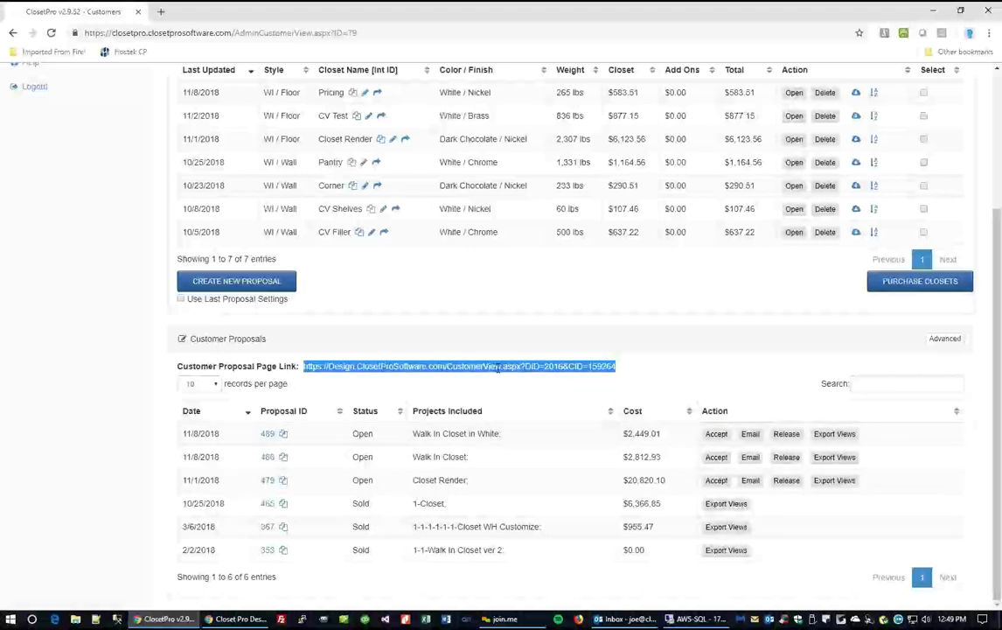
{"action": "scroll", "coordinate": [73, 235], "scroll_direction": "up", "scroll_amount": 4}
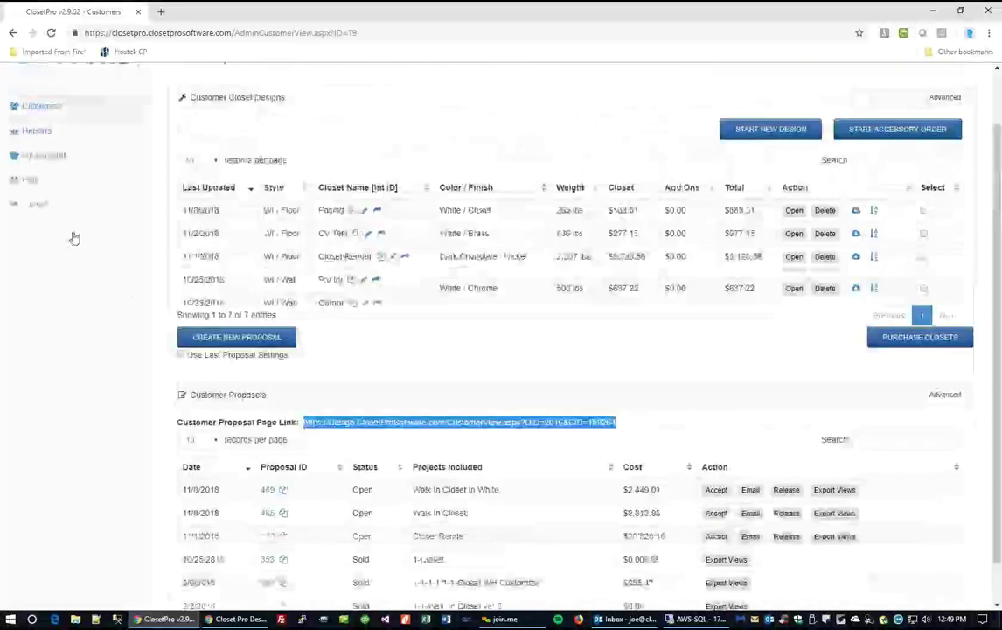
{"action": "left_click", "coordinate": [38, 267]}
{"action": "left_click", "coordinate": [217, 33]}
Open the pasted proposal link and preview proposal 488's 2D overhead drawings.
{"action": "key", "text": "Return"}
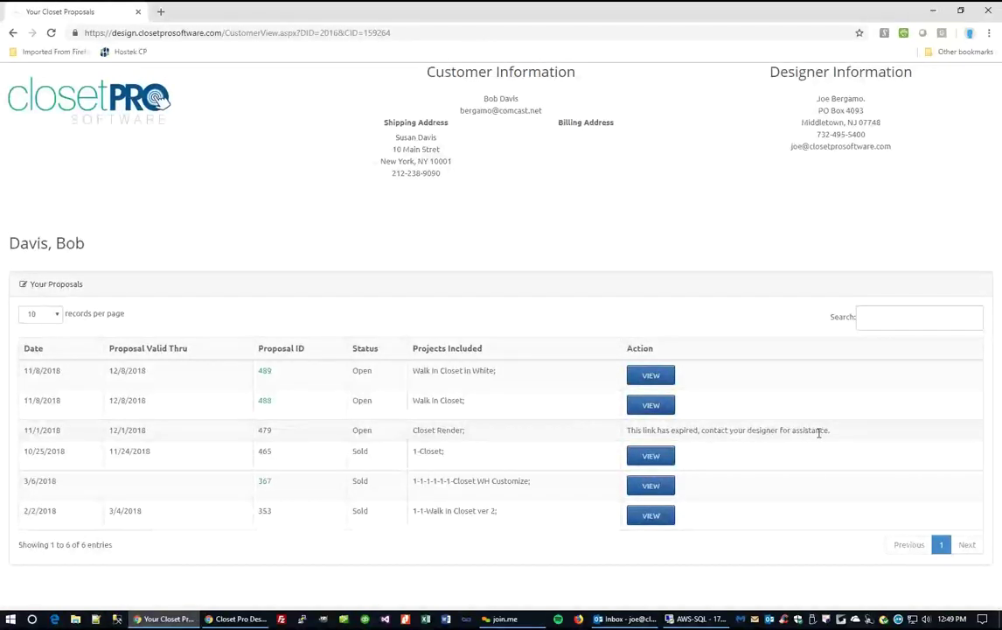
{"action": "left_click", "coordinate": [651, 406]}
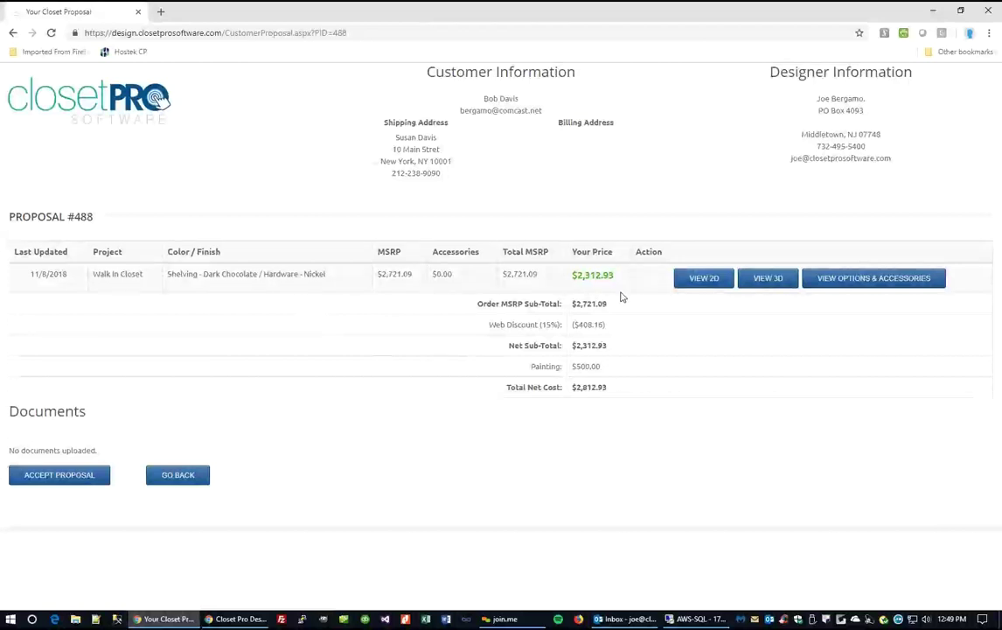
{"action": "left_click", "coordinate": [705, 282]}
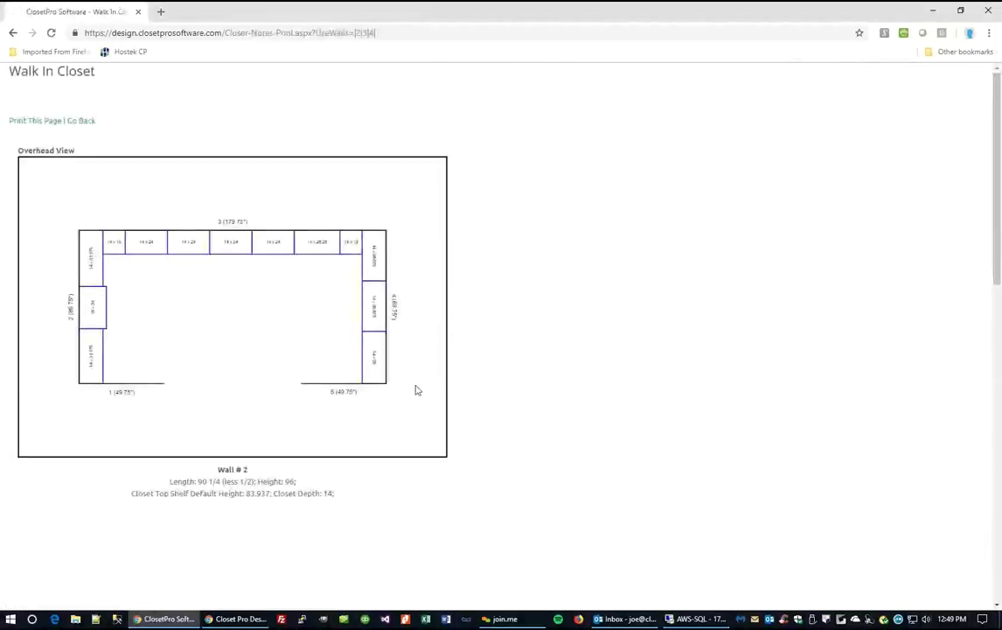
Scroll through the 2D sheet, then return to the customer proposal page.
{"action": "scroll", "coordinate": [412, 369], "scroll_direction": "down", "scroll_amount": 5}
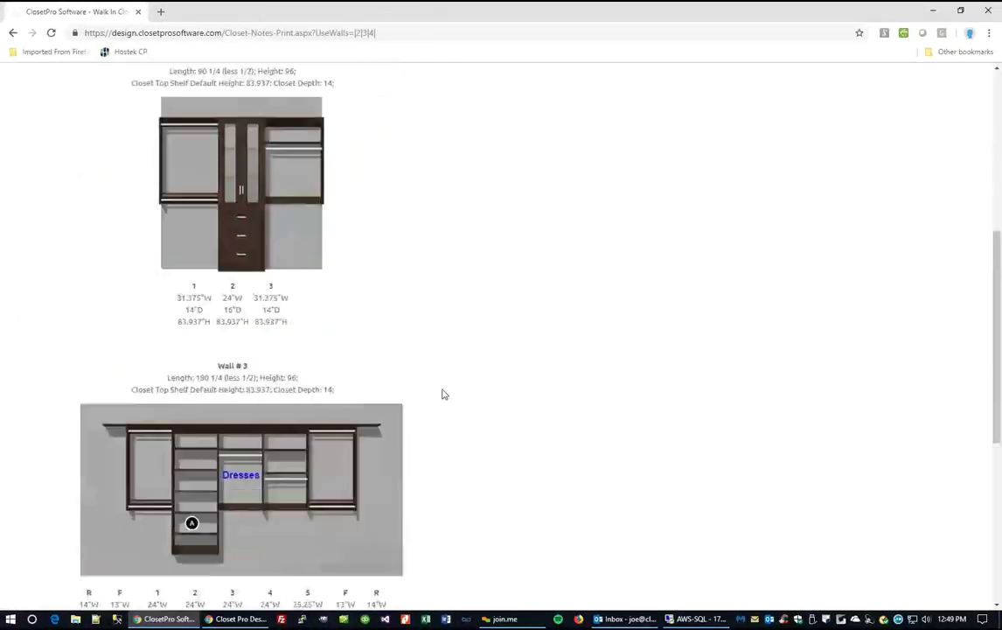
{"action": "scroll", "coordinate": [442, 394], "scroll_direction": "down", "scroll_amount": 2}
{"action": "mouse_move", "coordinate": [191, 396]}
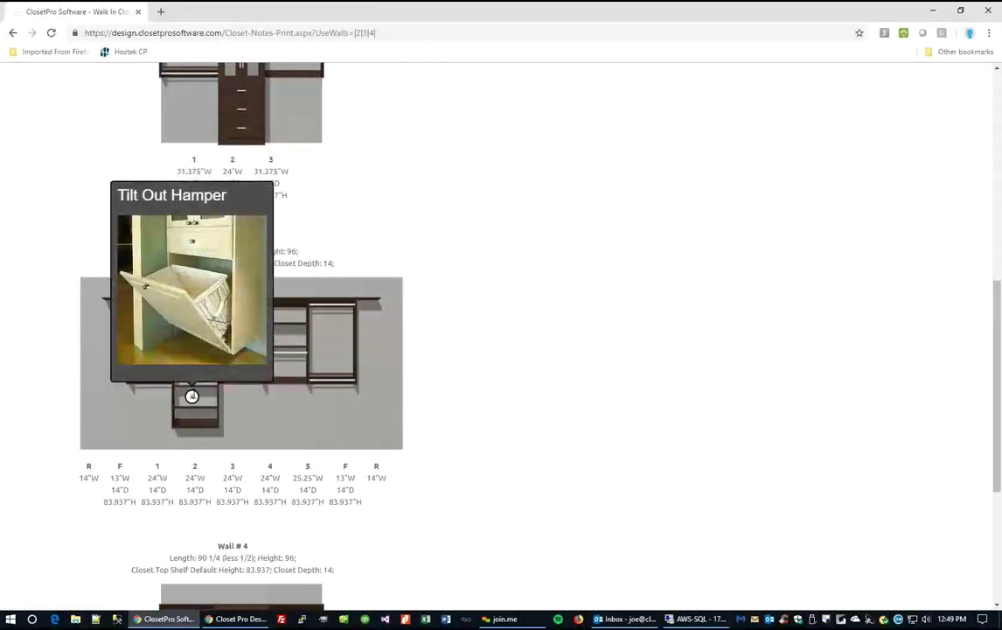
{"action": "scroll", "coordinate": [444, 401], "scroll_direction": "down", "scroll_amount": 3}
{"action": "scroll", "coordinate": [454, 386], "scroll_direction": "up", "scroll_amount": 6}
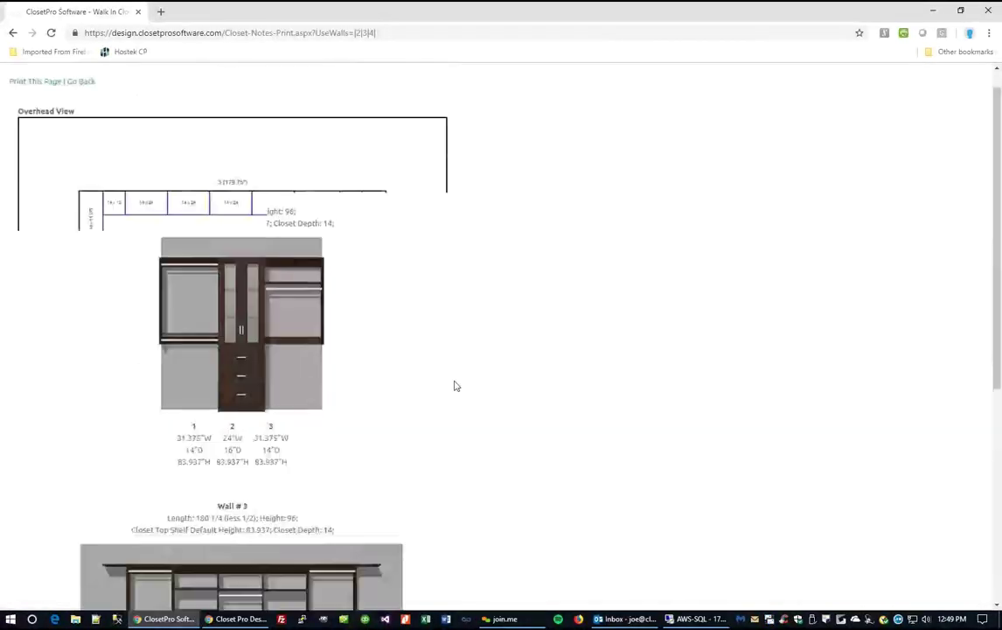
{"action": "left_click", "coordinate": [80, 81]}
Open the 3D walk-in view and walk around the closet with W, S and arrow keys.
{"action": "left_click", "coordinate": [766, 284]}
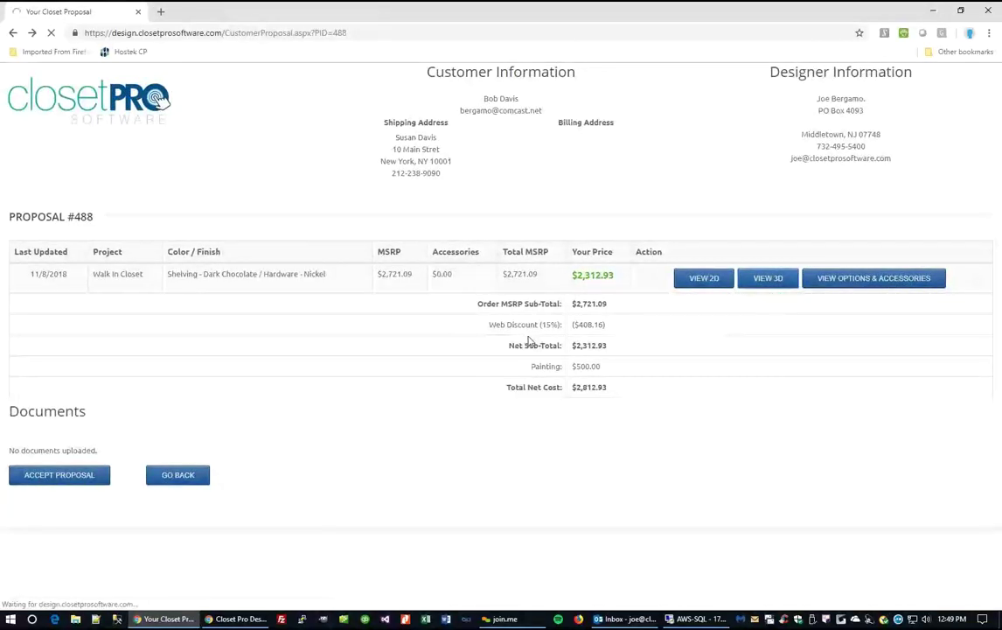
{"action": "scroll", "coordinate": [495, 388], "scroll_direction": "down", "scroll_amount": 3}
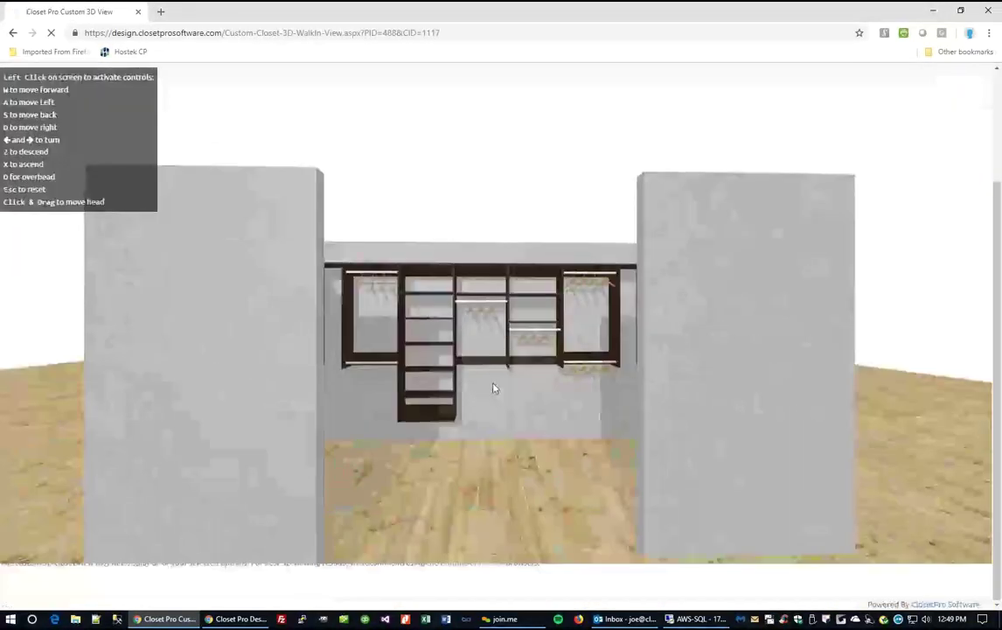
{"action": "left_click", "coordinate": [488, 389]}
{"action": "key", "text": "w"}
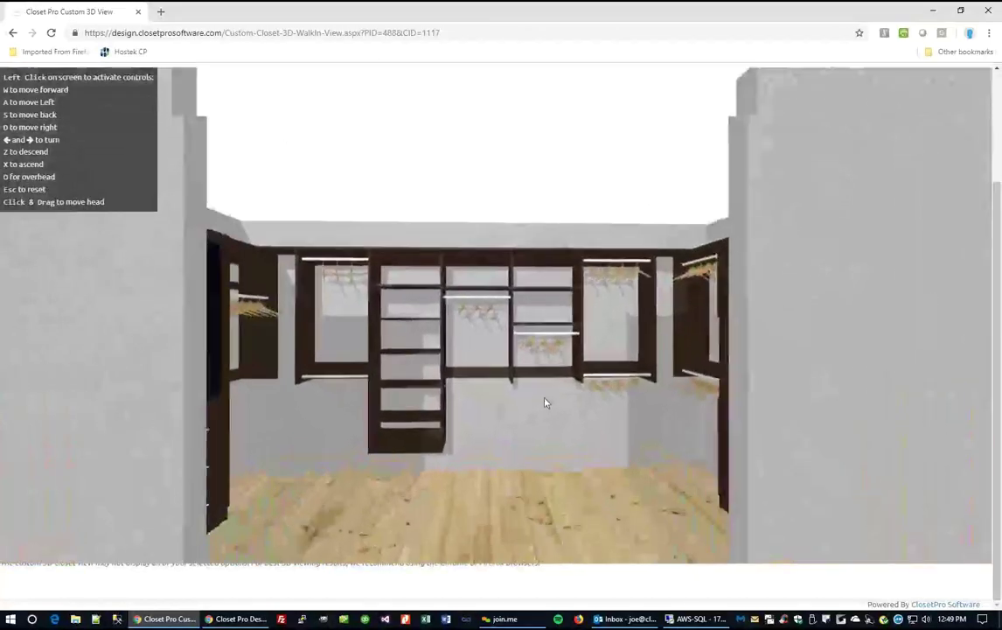
{"action": "key", "text": "w"}
{"action": "key", "text": "Right"}
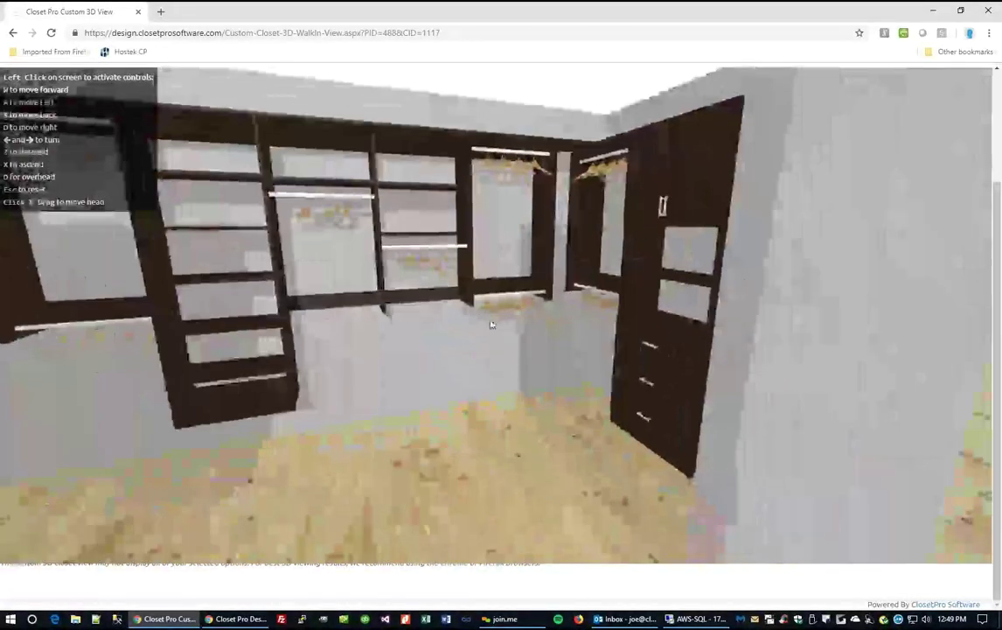
{"action": "key", "text": "s"}
{"action": "key", "text": "Left"}
{"action": "scroll", "coordinate": [952, 221], "scroll_direction": "up", "scroll_amount": 3}
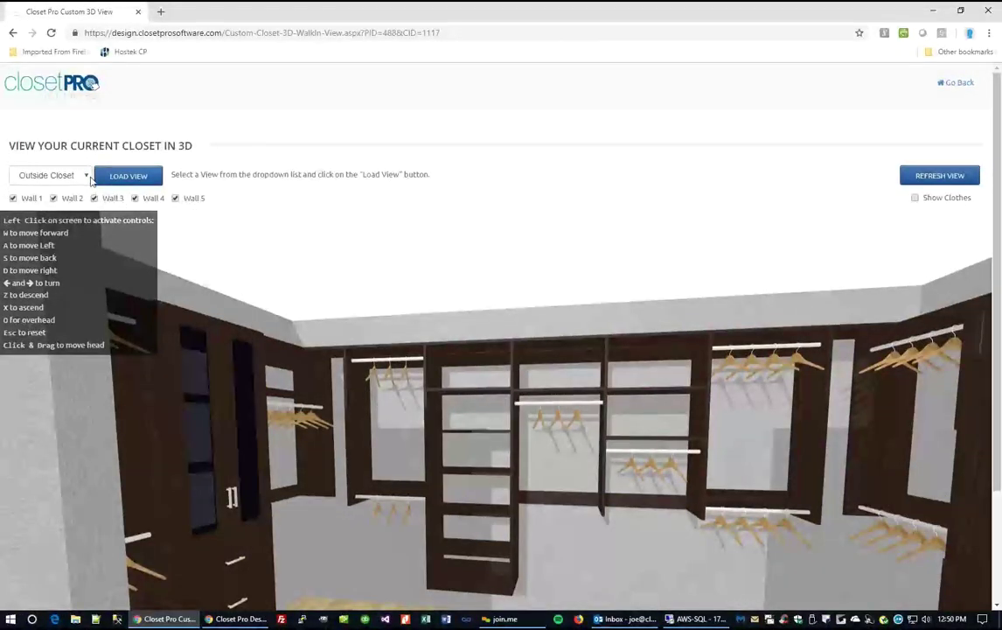
Load preset View 2 with clothes shown, then return to the proposal page.
{"action": "left_click", "coordinate": [88, 175]}
{"action": "left_click", "coordinate": [105, 195]}
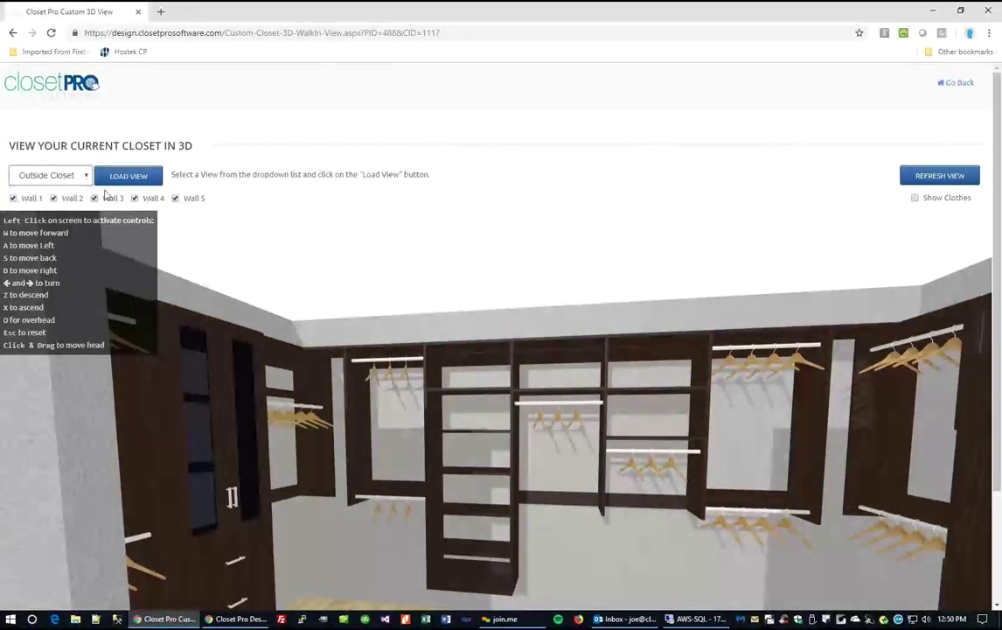
{"action": "left_click", "coordinate": [127, 175]}
{"action": "scroll", "coordinate": [474, 417], "scroll_direction": "down", "scroll_amount": 1}
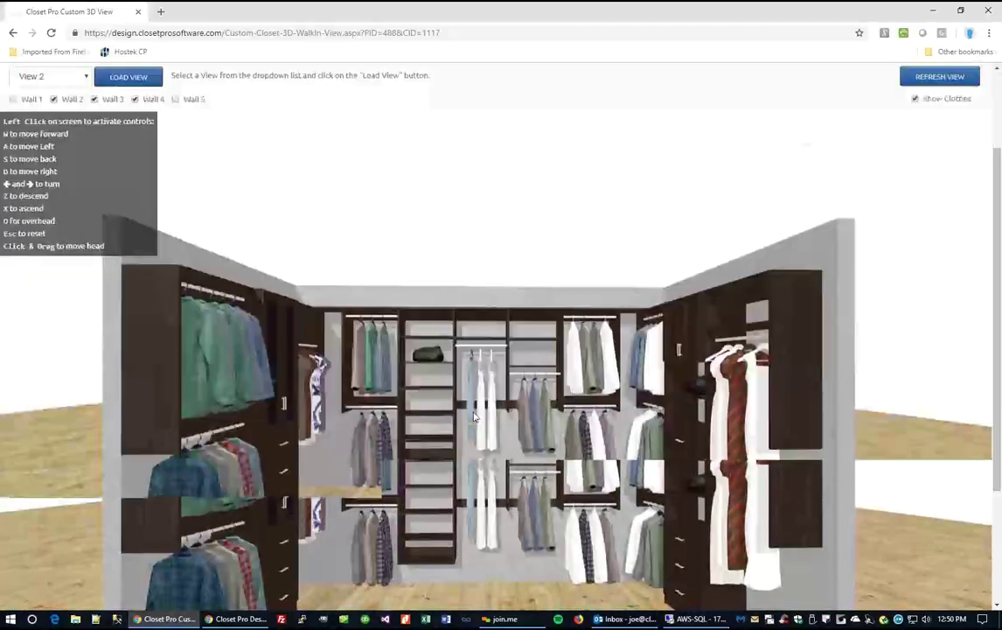
{"action": "scroll", "coordinate": [474, 417], "scroll_direction": "down", "scroll_amount": 1}
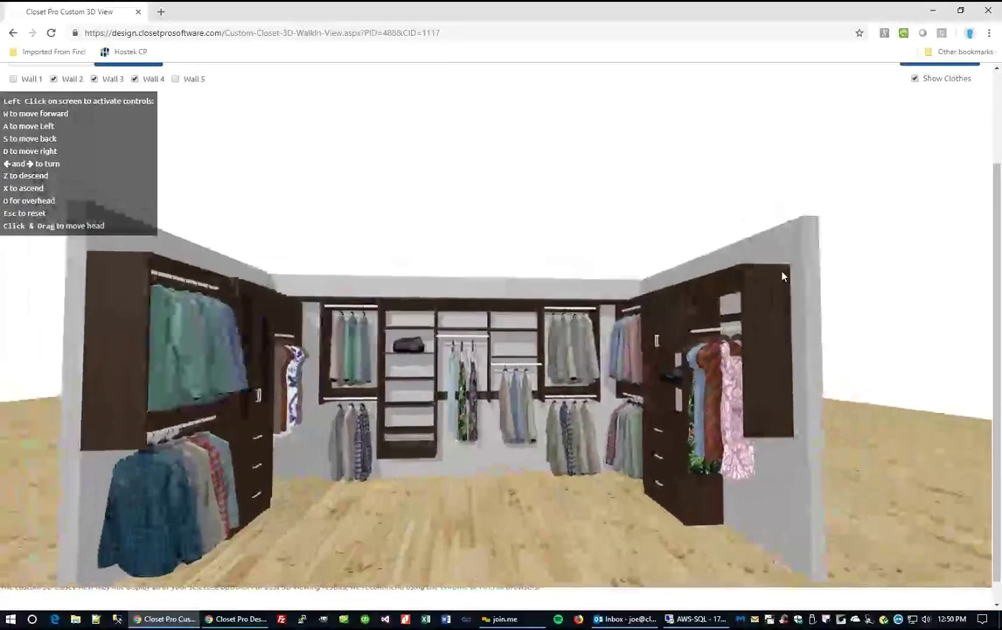
{"action": "scroll", "coordinate": [805, 253], "scroll_direction": "up", "scroll_amount": 2}
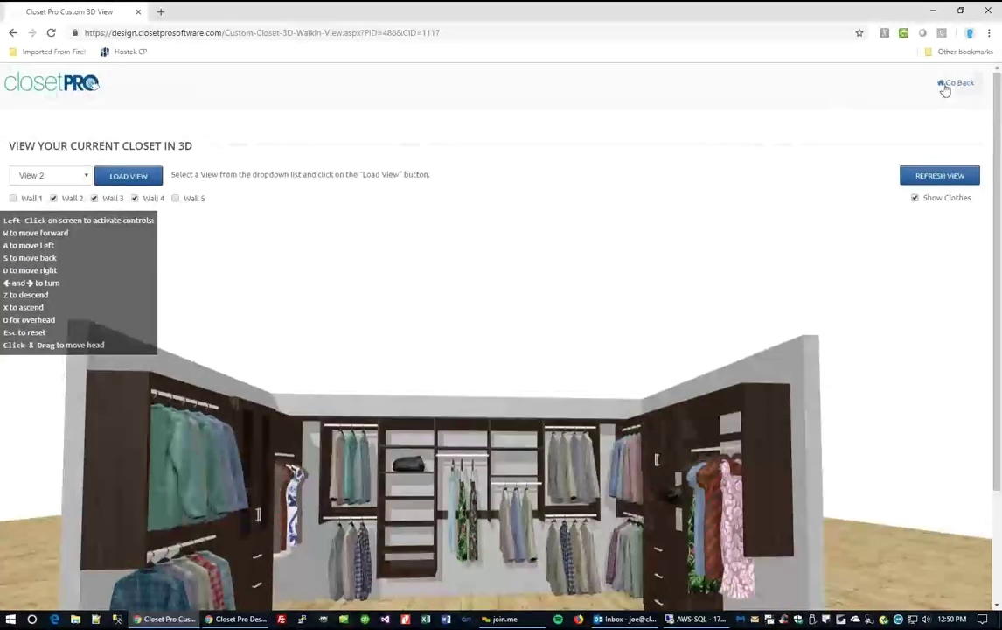
{"action": "left_click", "coordinate": [945, 87]}
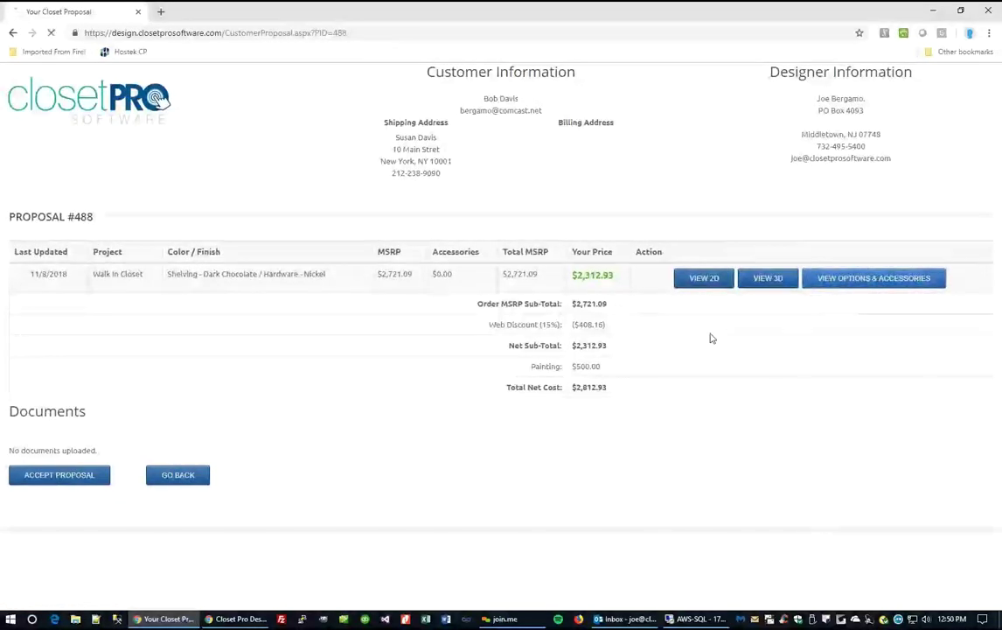
Scroll through the Walk In Closet's options and accessories, then go back to the proposal summary.
{"action": "scroll", "coordinate": [474, 352], "scroll_direction": "down", "scroll_amount": 1}
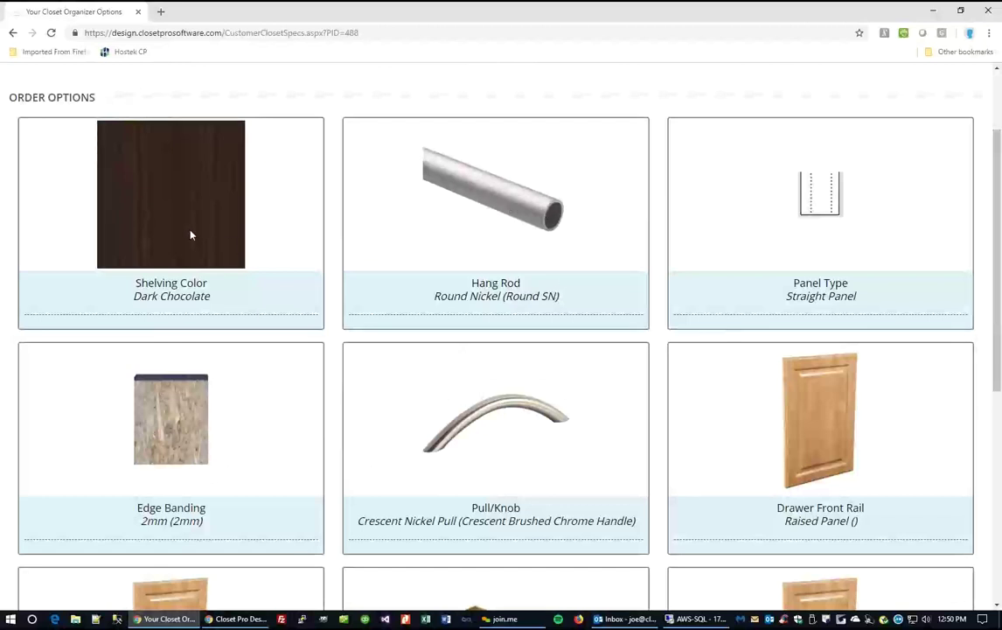
{"action": "scroll", "coordinate": [547, 420], "scroll_direction": "down", "scroll_amount": 2}
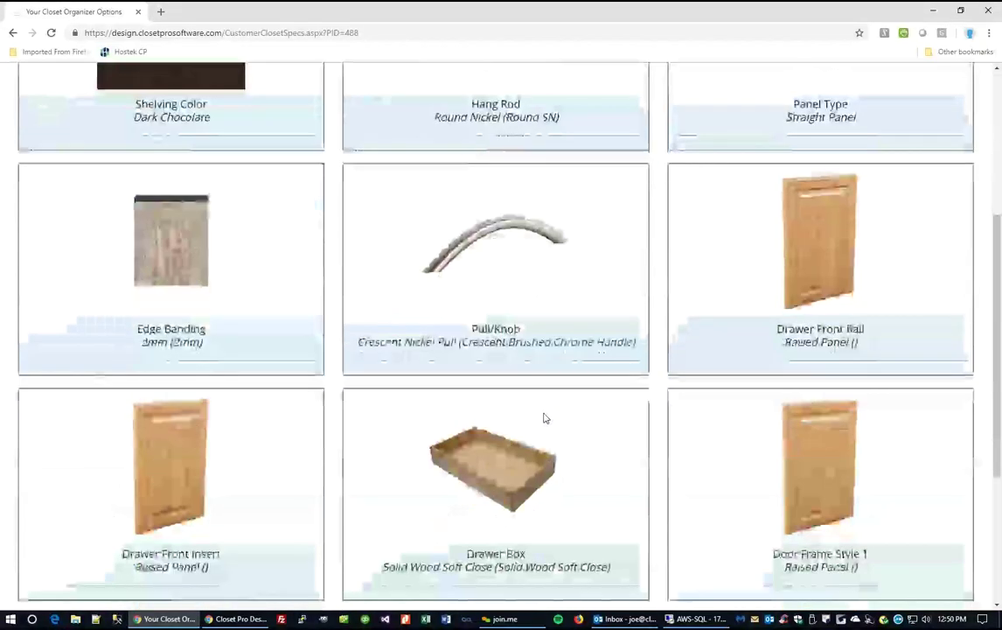
{"action": "scroll", "coordinate": [555, 417], "scroll_direction": "up", "scroll_amount": 3}
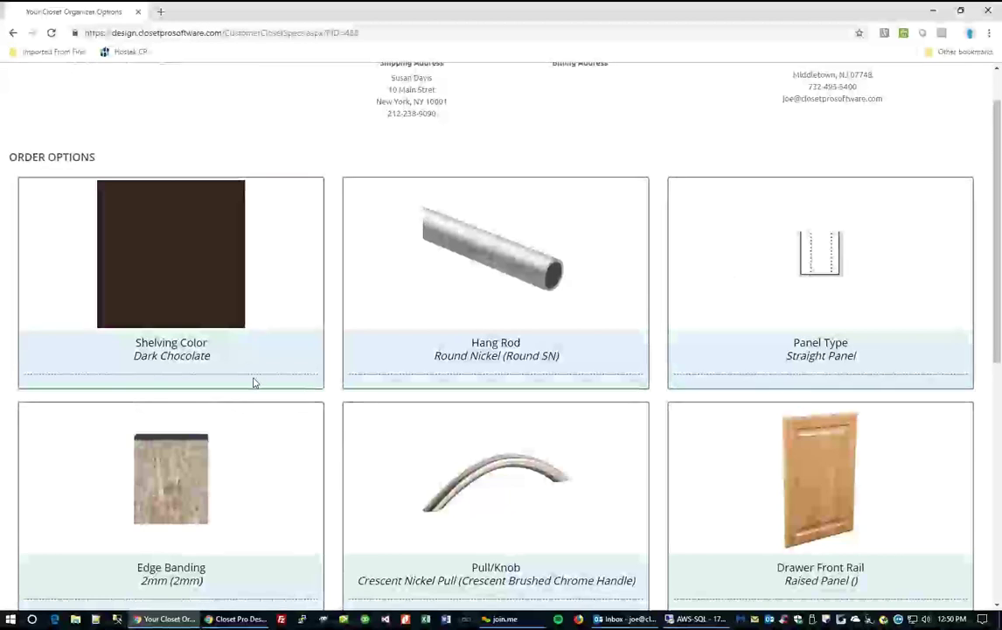
{"action": "scroll", "coordinate": [252, 380], "scroll_direction": "up", "scroll_amount": 2}
{"action": "left_click", "coordinate": [13, 33]}
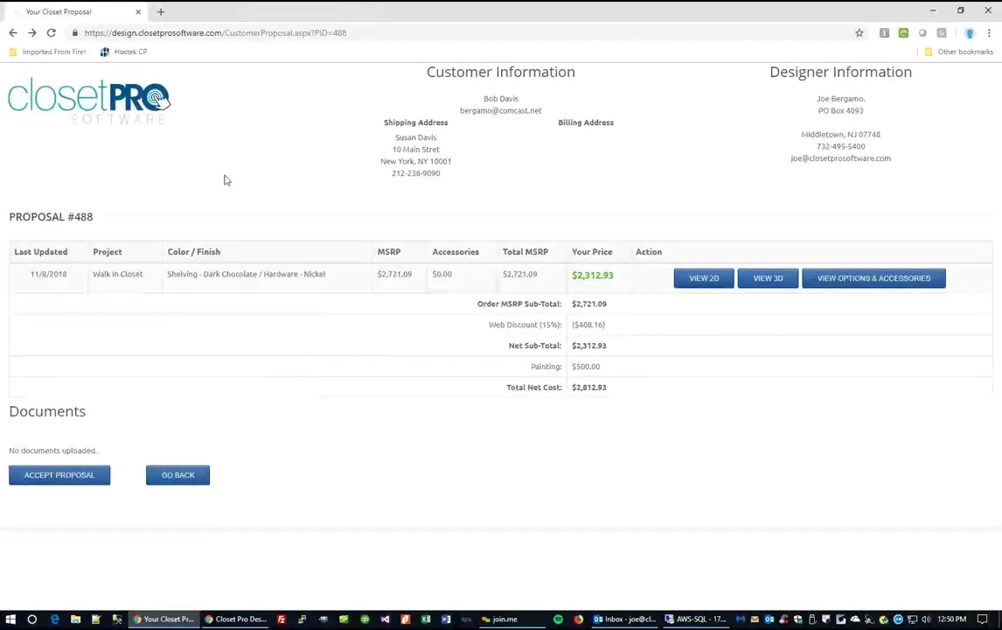
Go to the ClosetPro admin site, sign in, and open the customer's record.
{"action": "left_click", "coordinate": [196, 32]}
{"action": "type", "text": "closetpro.closetprosoftware.com"}
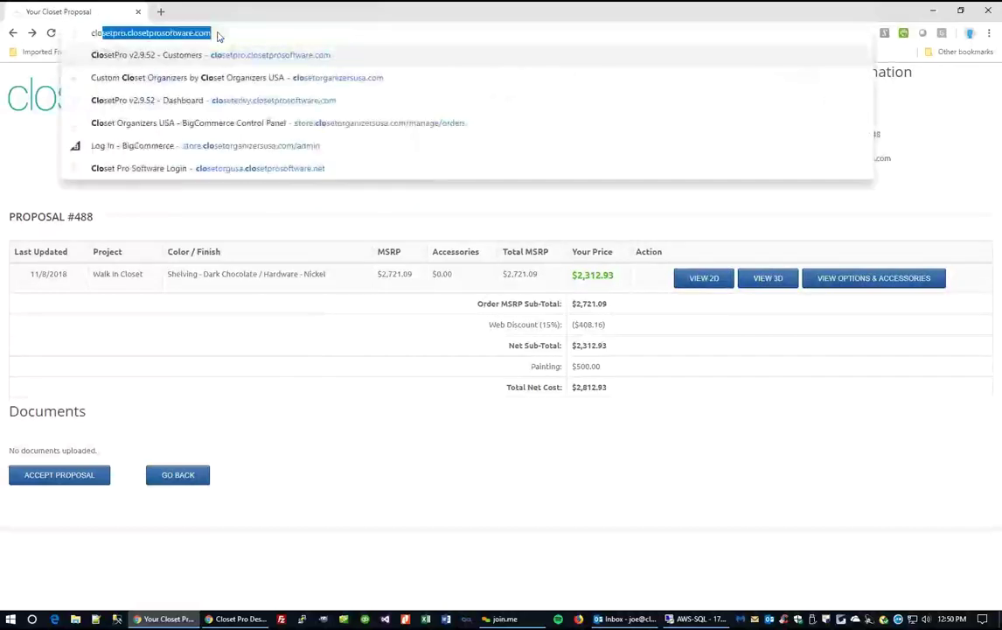
{"action": "key", "text": "Return"}
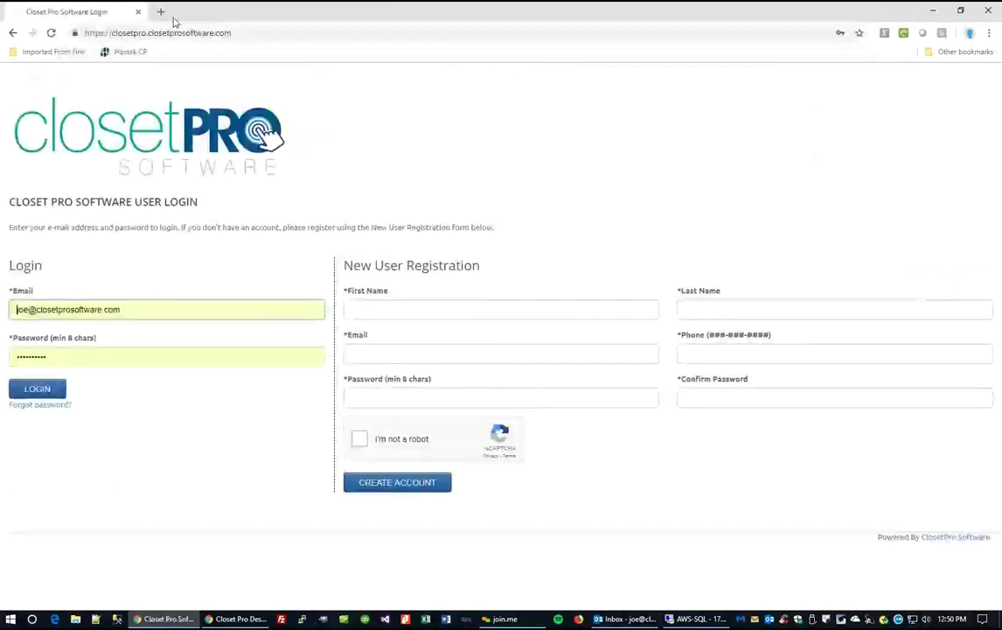
{"action": "left_click", "coordinate": [37, 386]}
{"action": "left_click", "coordinate": [203, 335]}
Change proposal 479's link expiration date to 11/22/2018 and save the update.
{"action": "scroll", "coordinate": [437, 438], "scroll_direction": "down", "scroll_amount": 3}
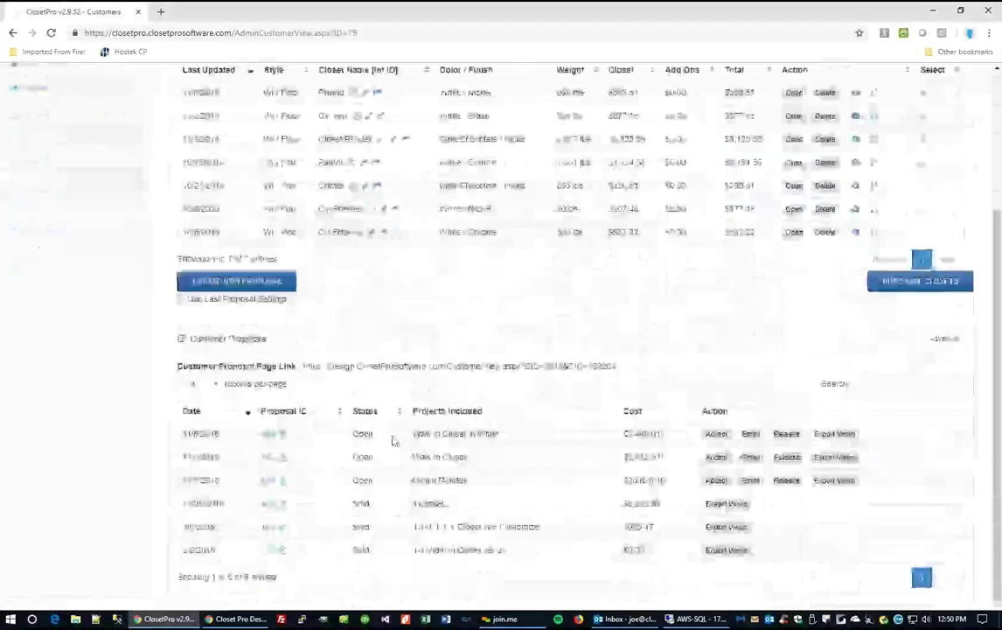
{"action": "left_click", "coordinate": [267, 480]}
{"action": "scroll", "coordinate": [368, 424], "scroll_direction": "down", "scroll_amount": 4}
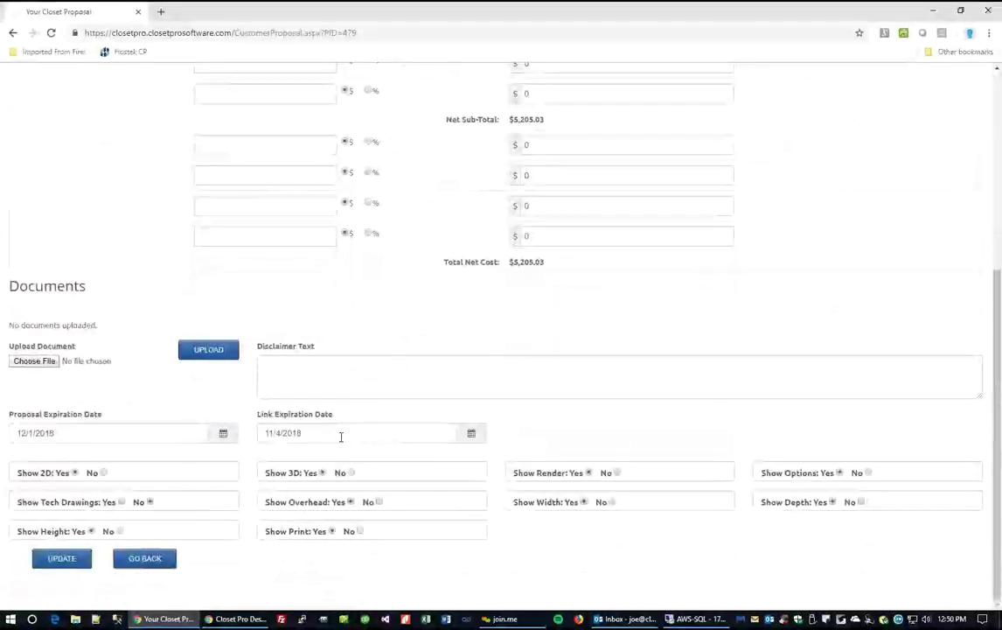
{"action": "left_click", "coordinate": [349, 433]}
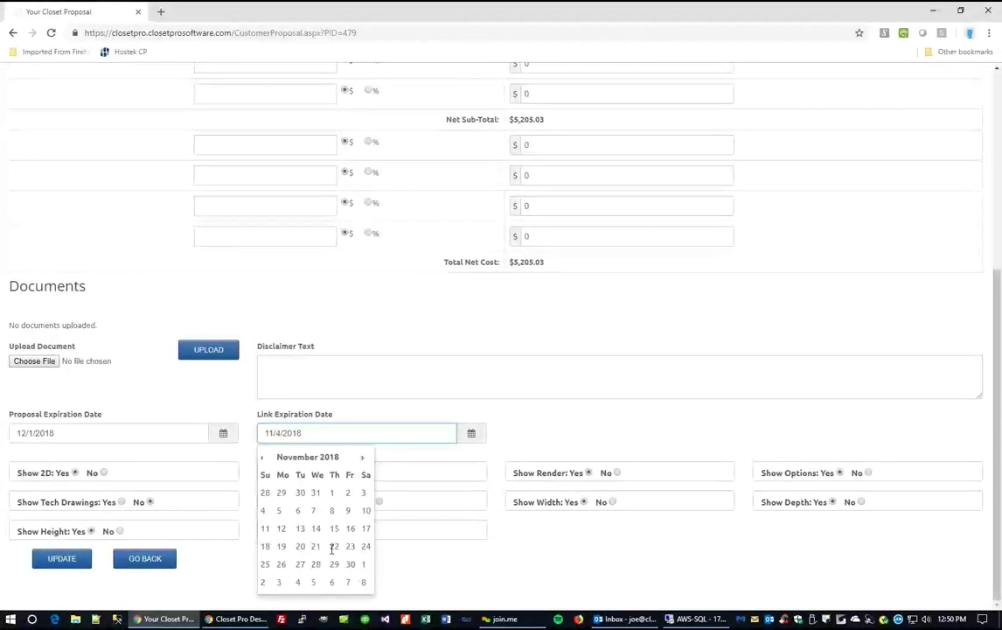
{"action": "left_click", "coordinate": [333, 547]}
{"action": "left_click", "coordinate": [62, 558]}
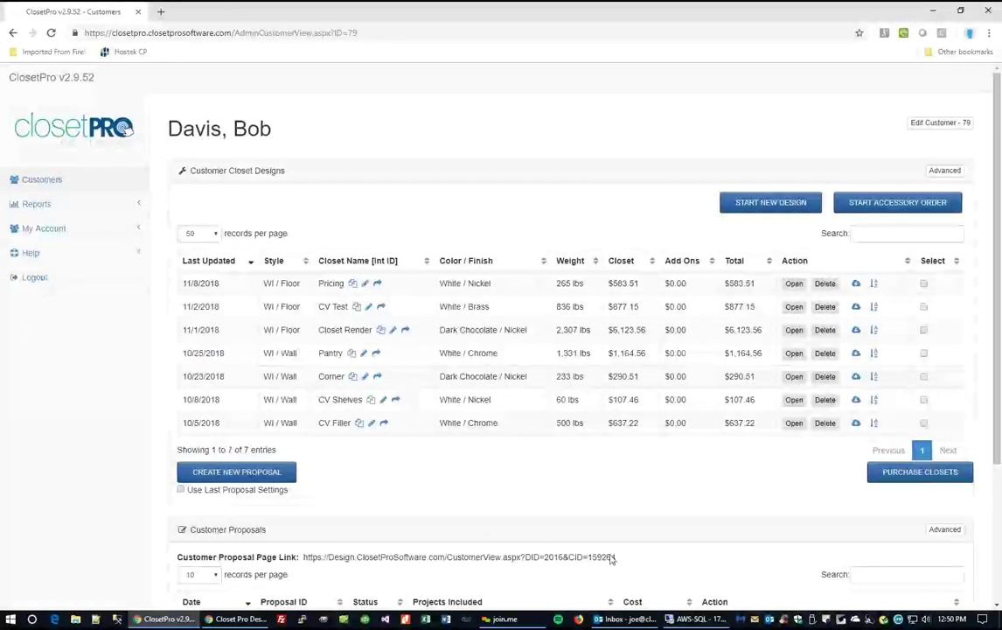
Copy the customer proposal page link, log out, and open the link in the browser.
{"action": "left_click_drag", "start_coordinate": [615, 557], "coordinate": [304, 557]}
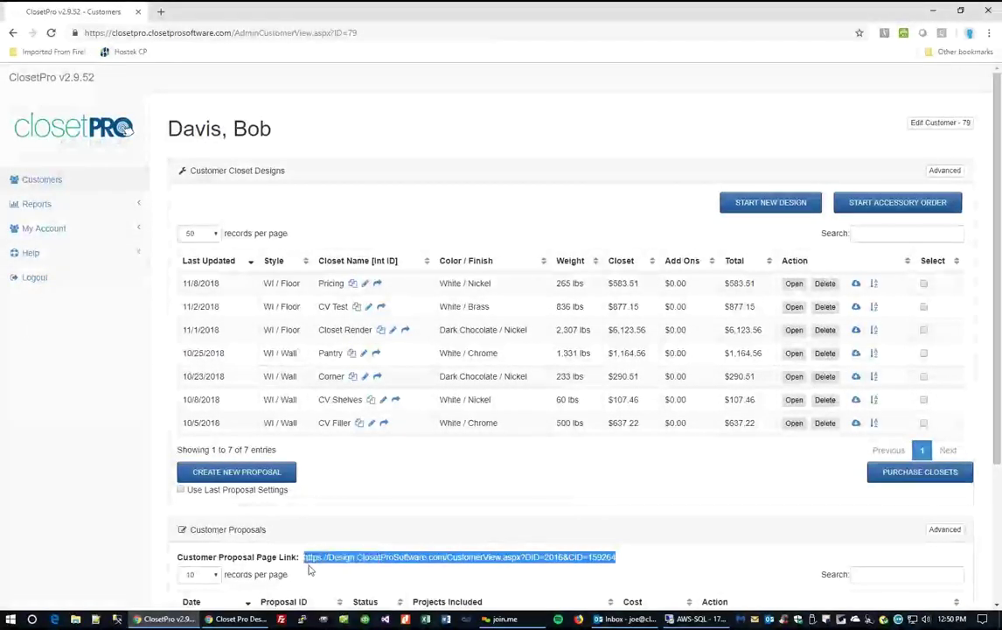
{"action": "left_click", "coordinate": [34, 278]}
{"action": "left_click", "coordinate": [210, 34]}
{"action": "key", "text": "Return"}
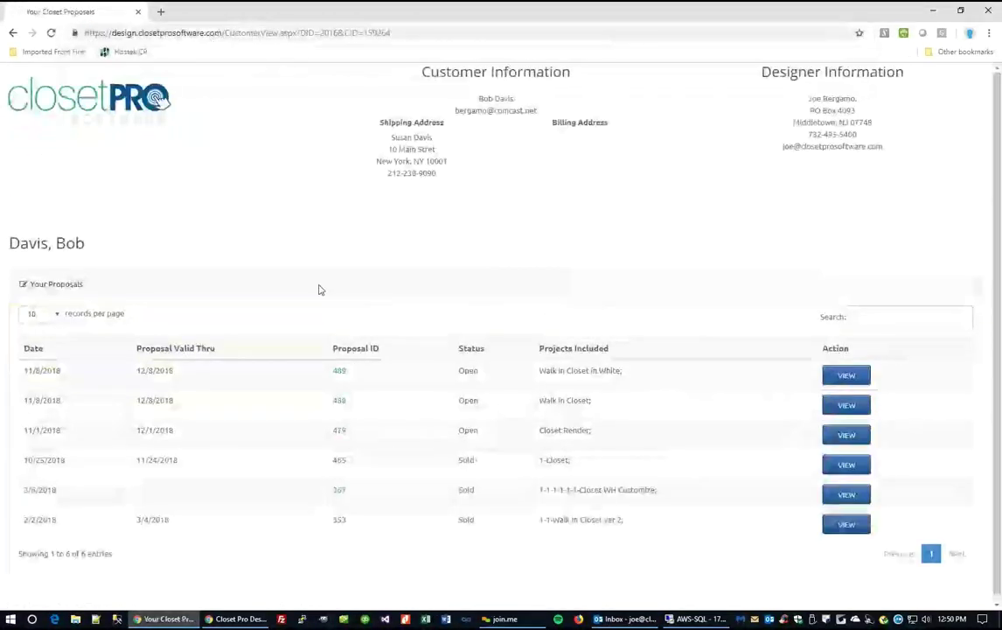
View proposal 479's Closet Render images, paging from left and right sides to the 360° view.
{"action": "left_click", "coordinate": [845, 439]}
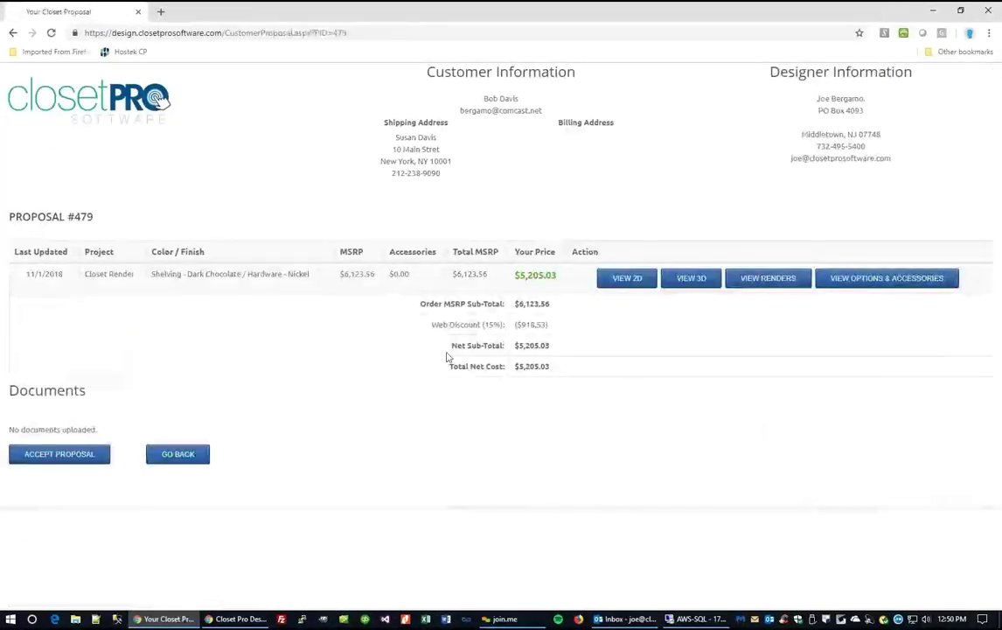
{"action": "left_click", "coordinate": [764, 278]}
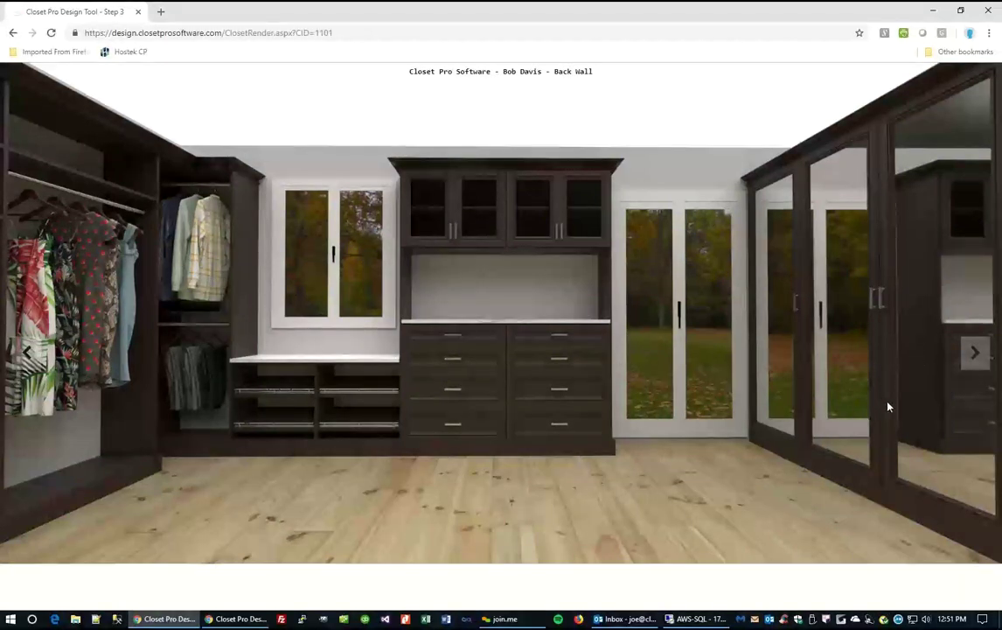
{"action": "left_click", "coordinate": [974, 355]}
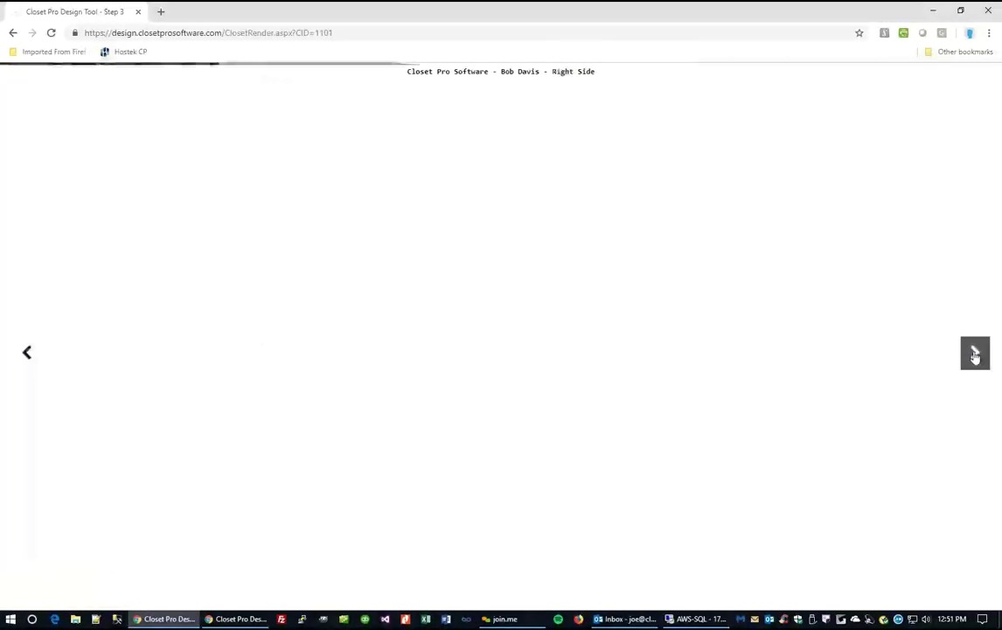
{"action": "left_click", "coordinate": [976, 355]}
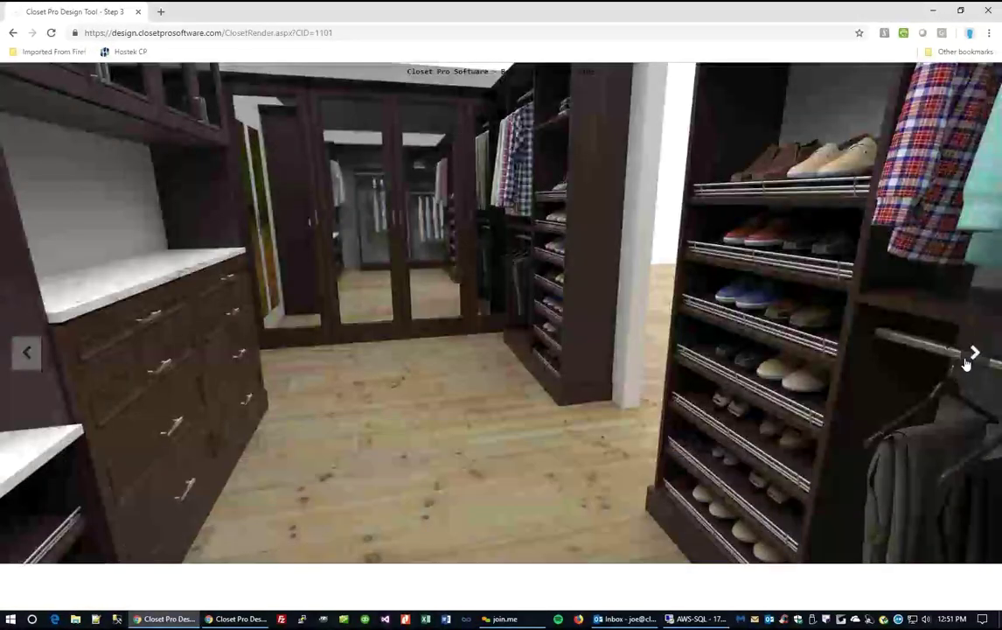
{"action": "left_click", "coordinate": [976, 356]}
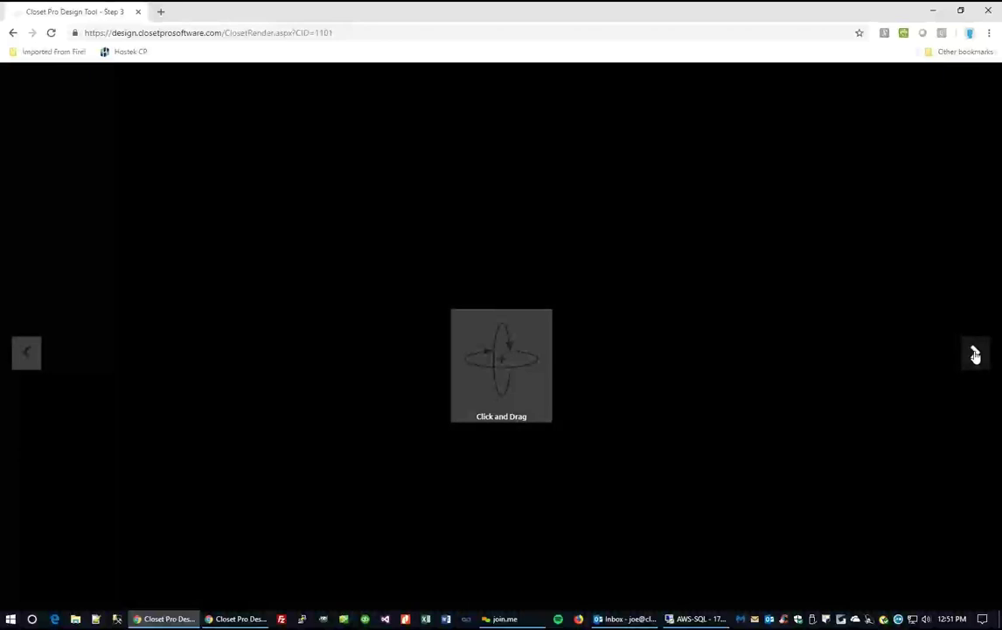